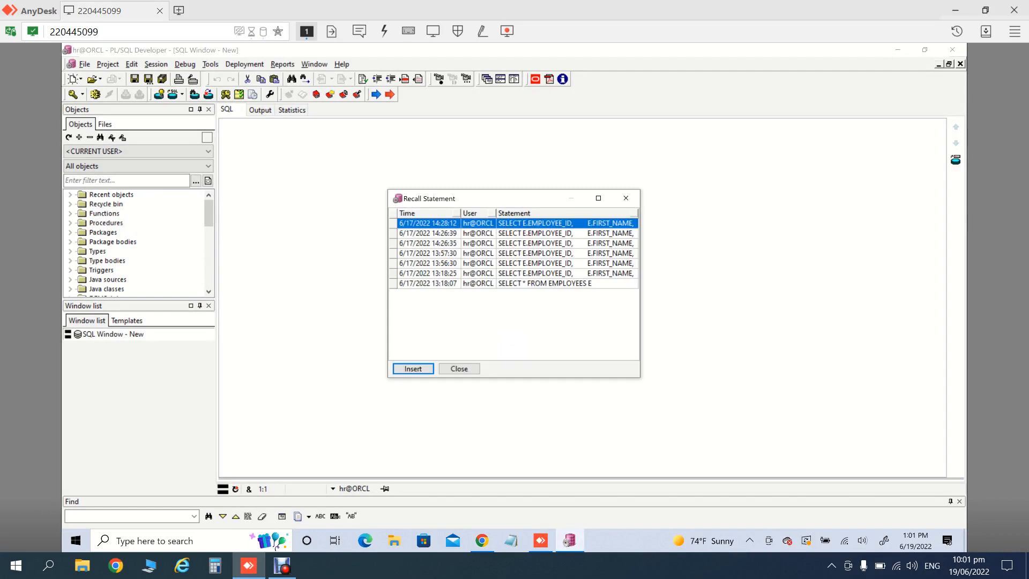
Step: Rerun the recalled employee SELECT to list employee 503 TEST2, then go back to Page Designer
key(Return)
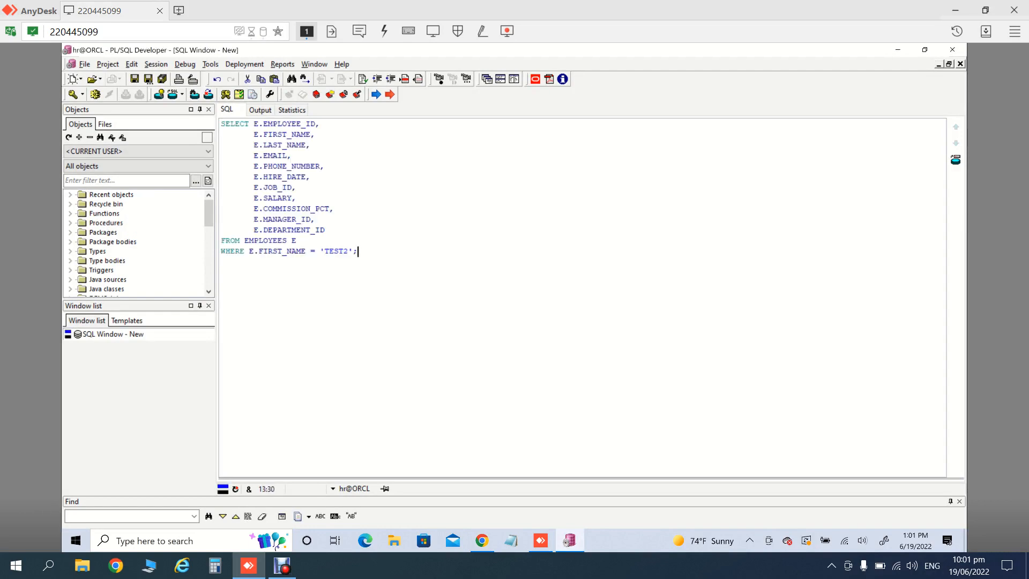
key(F8)
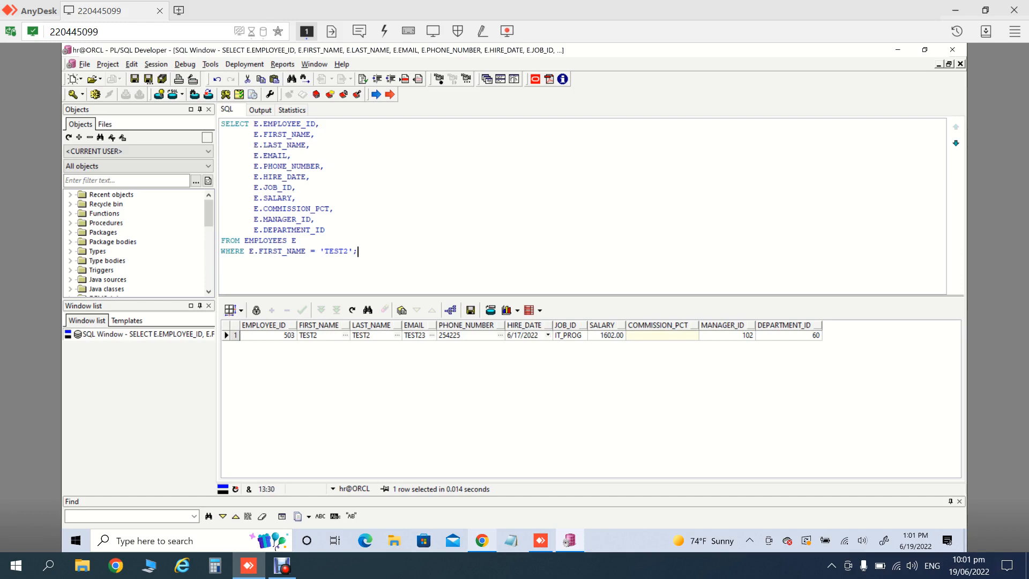
click(482, 540)
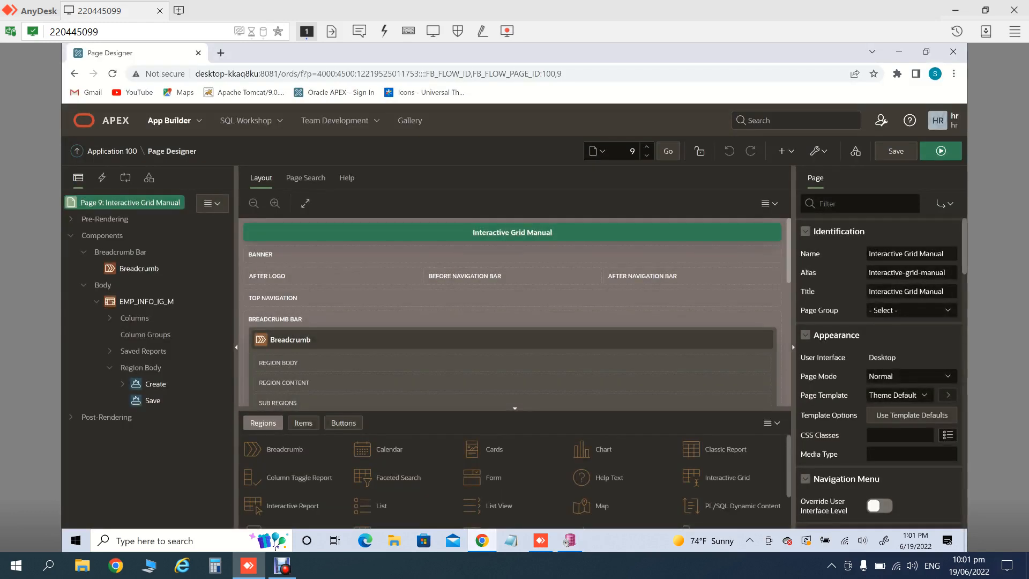
Step: Run page 9, sign in with the saved hr login, and rerun it to list 111 employees
click(941, 151)
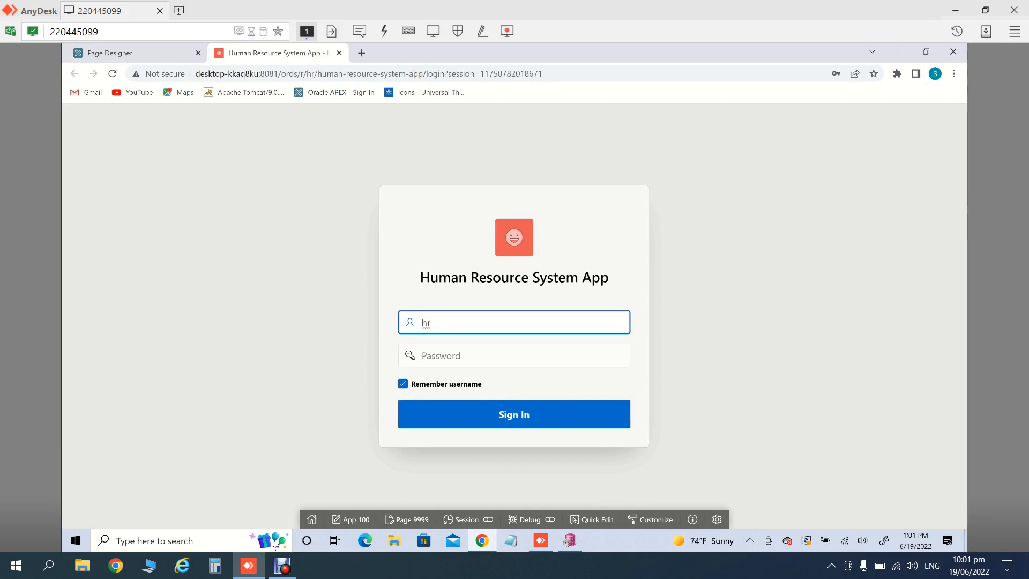
key(Tab)
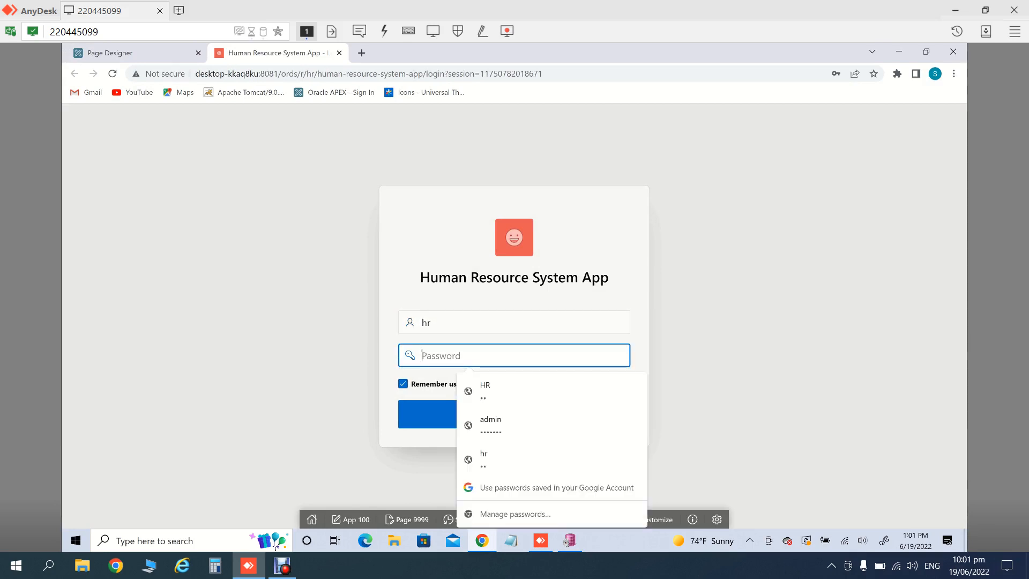
key(Down)
click(515, 394)
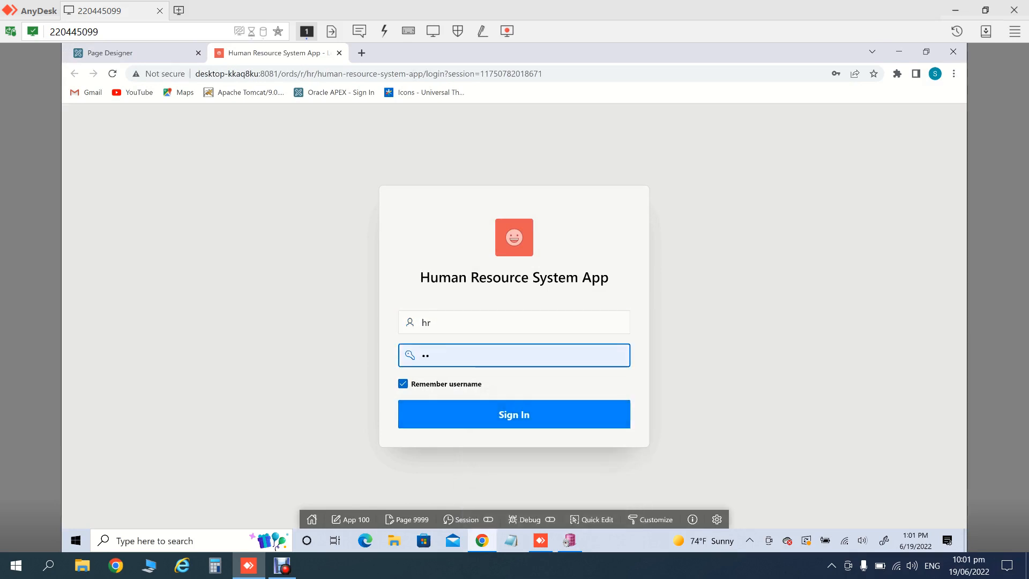
click(513, 414)
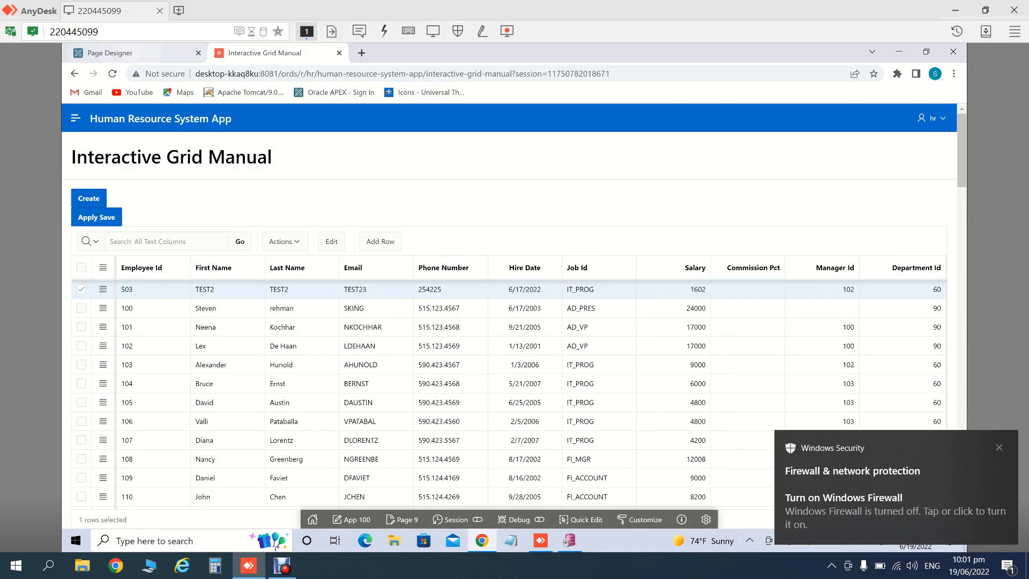
click(134, 53)
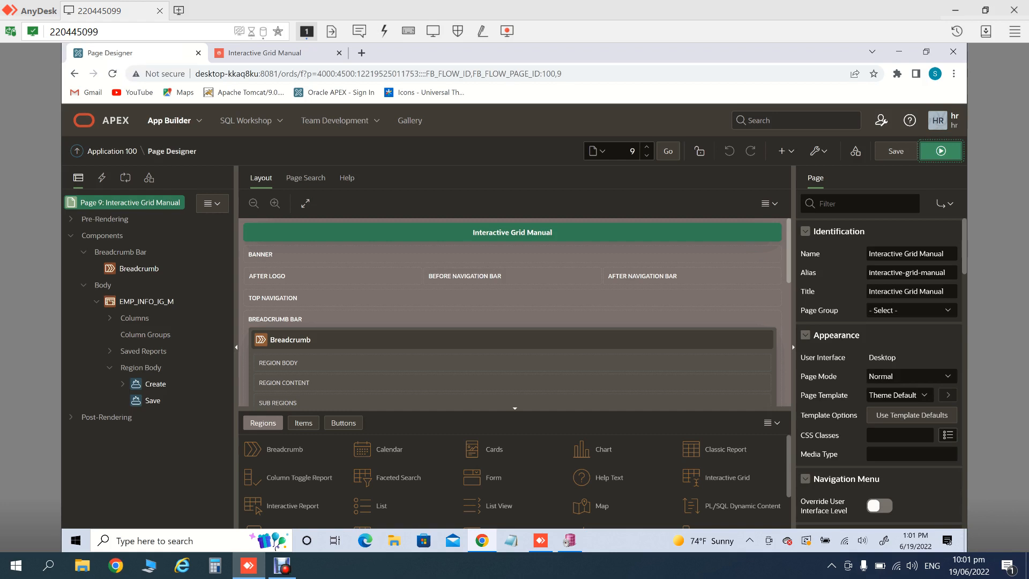
click(941, 151)
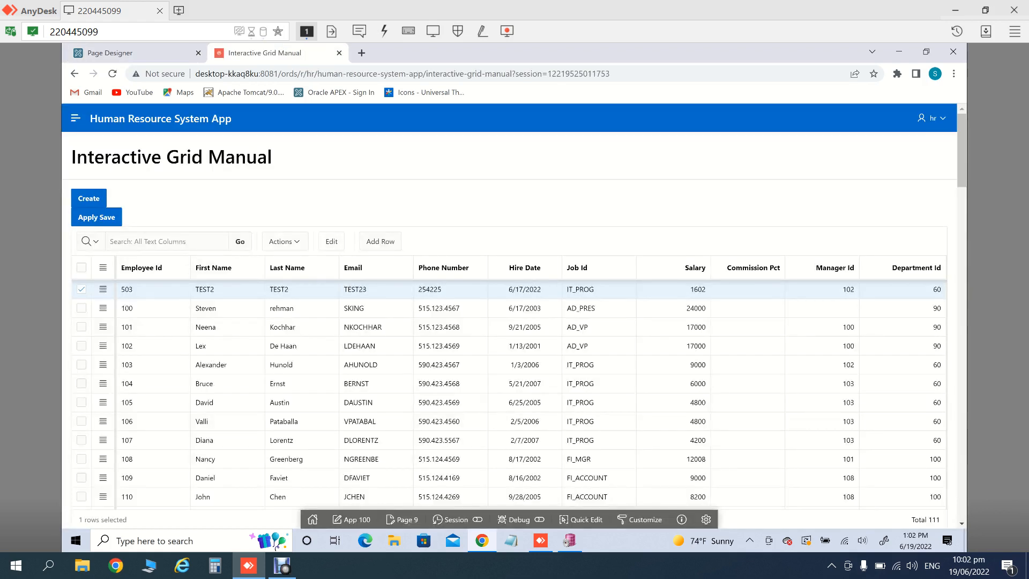
click(89, 199)
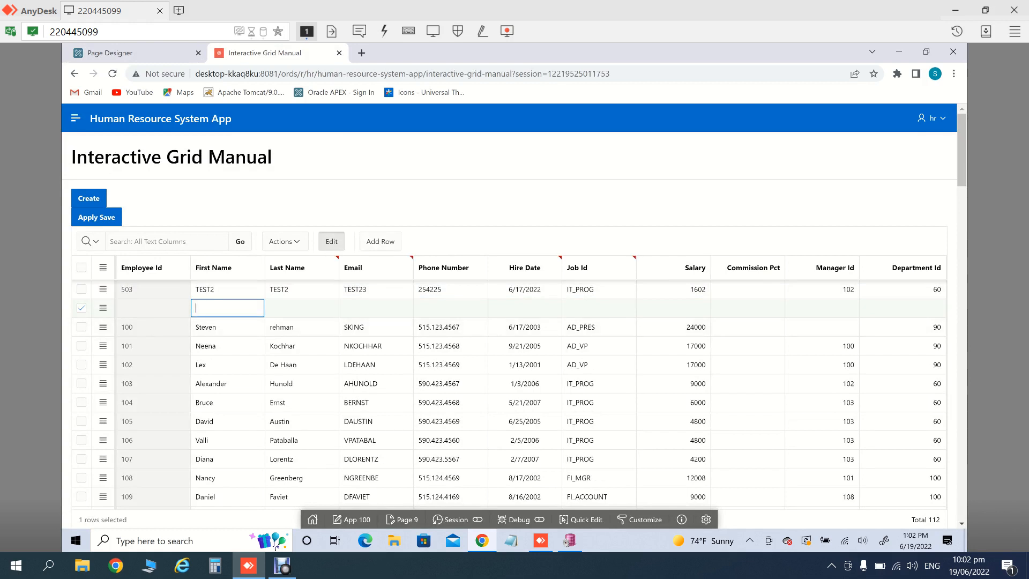
text(TEST5)
key(Tab)
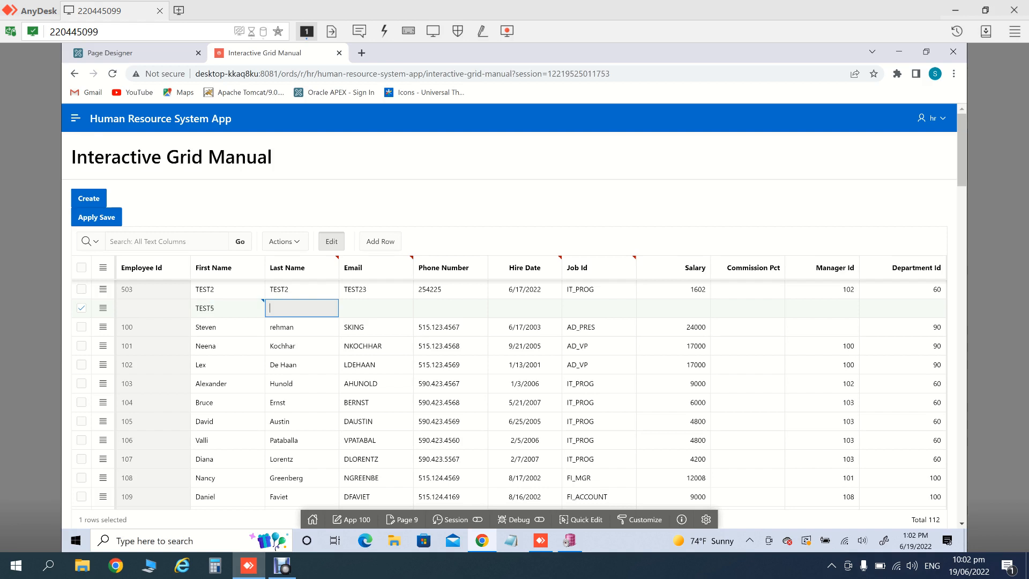
text(TEST5)
key(Tab)
text(TEST)
key(Tab)
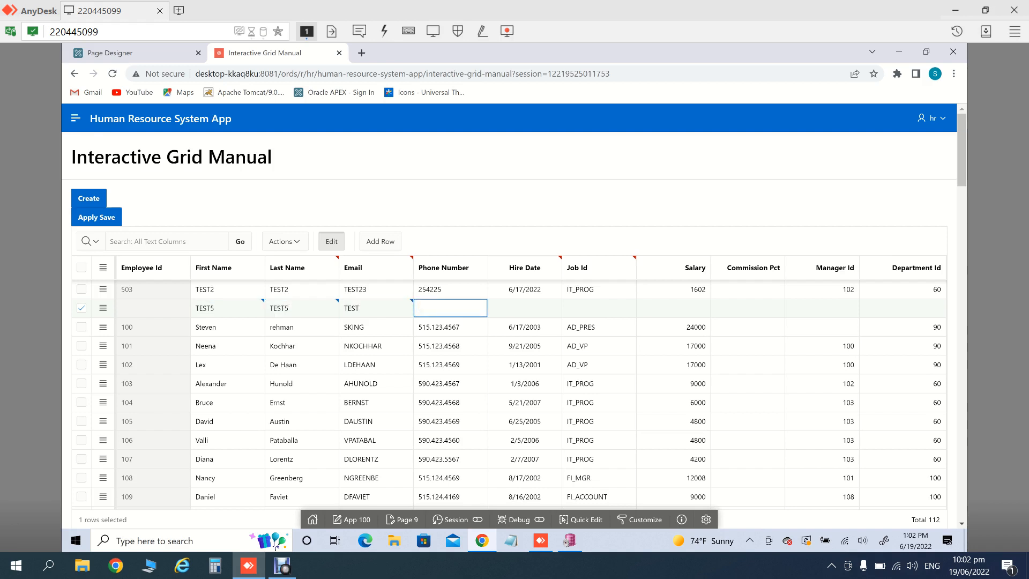
text(52453)
key(Tab)
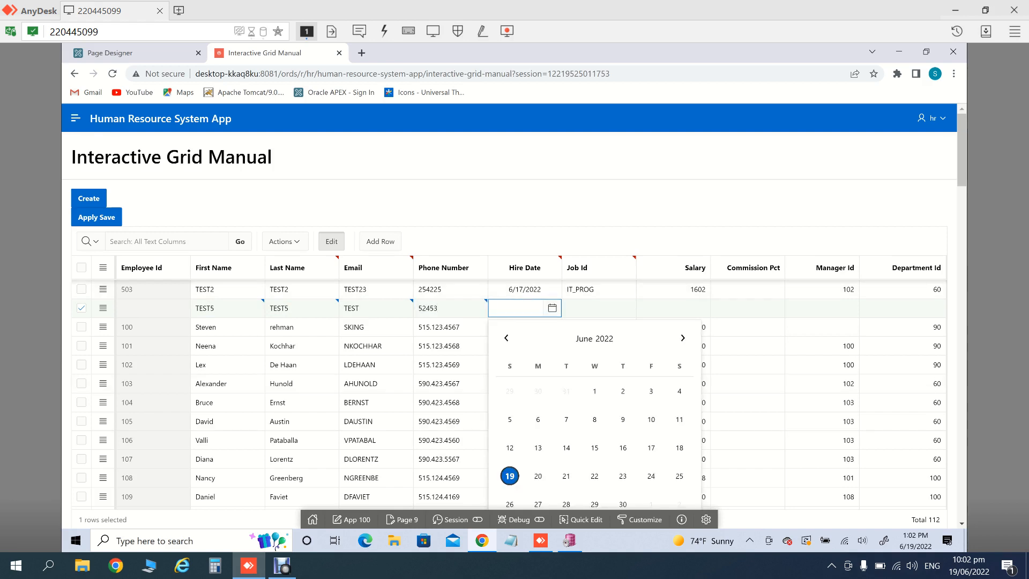
key(Return)
key(Tab)
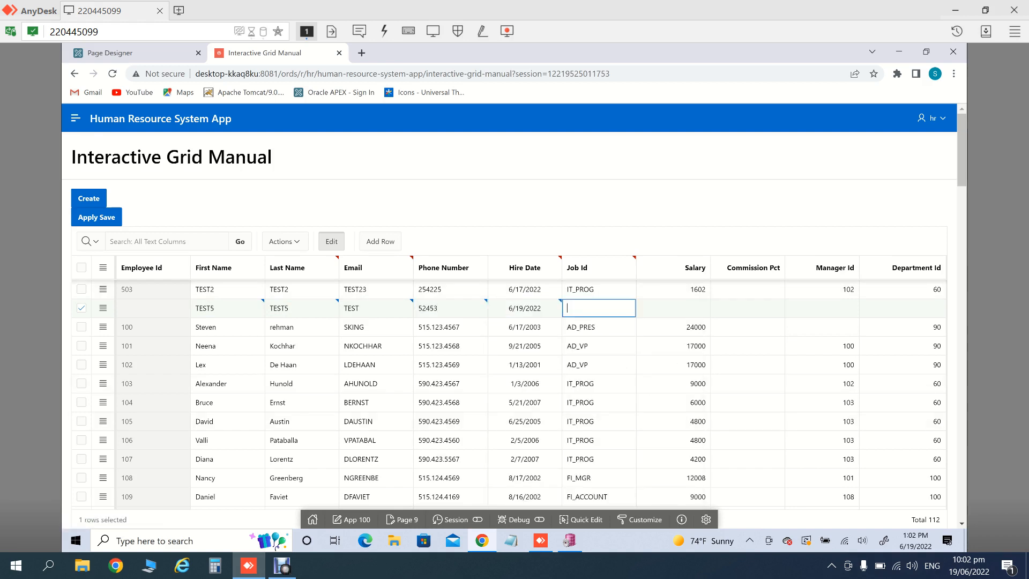
text(IT_PROG)
key(Tab)
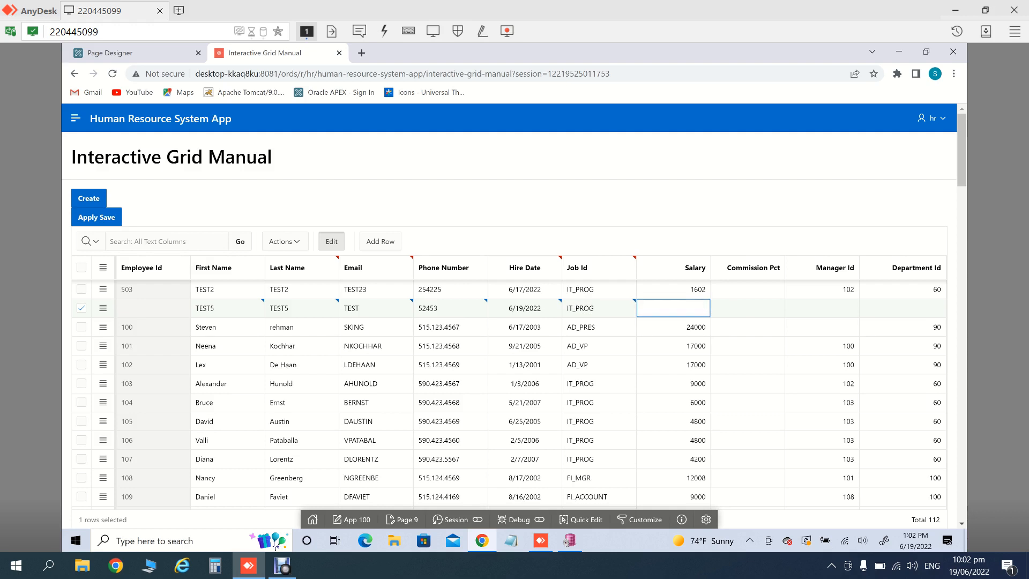
text(507)
key(Tab)
key(Tab)
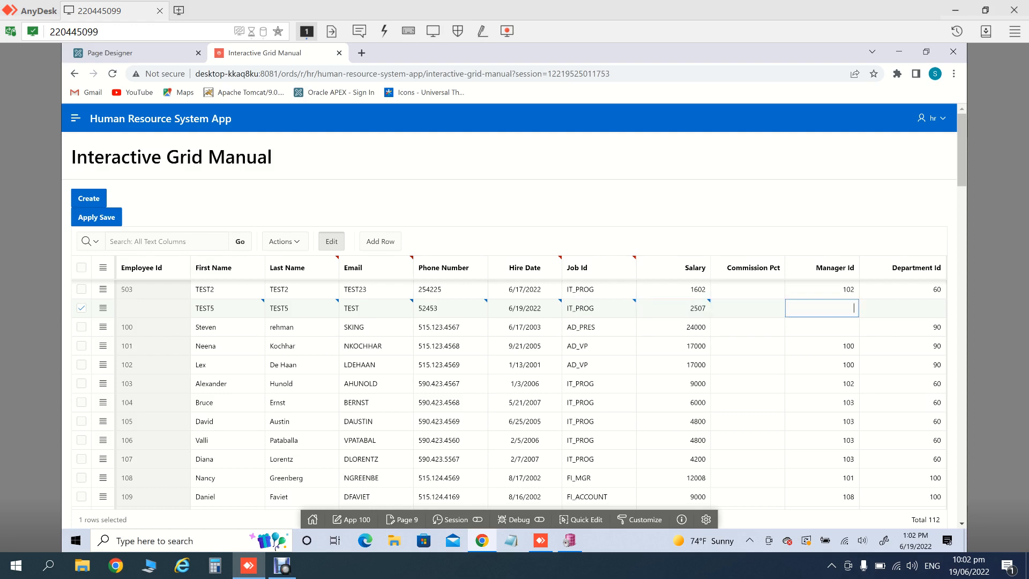
text(102)
key(Tab)
text(62)
key(BackSpace)
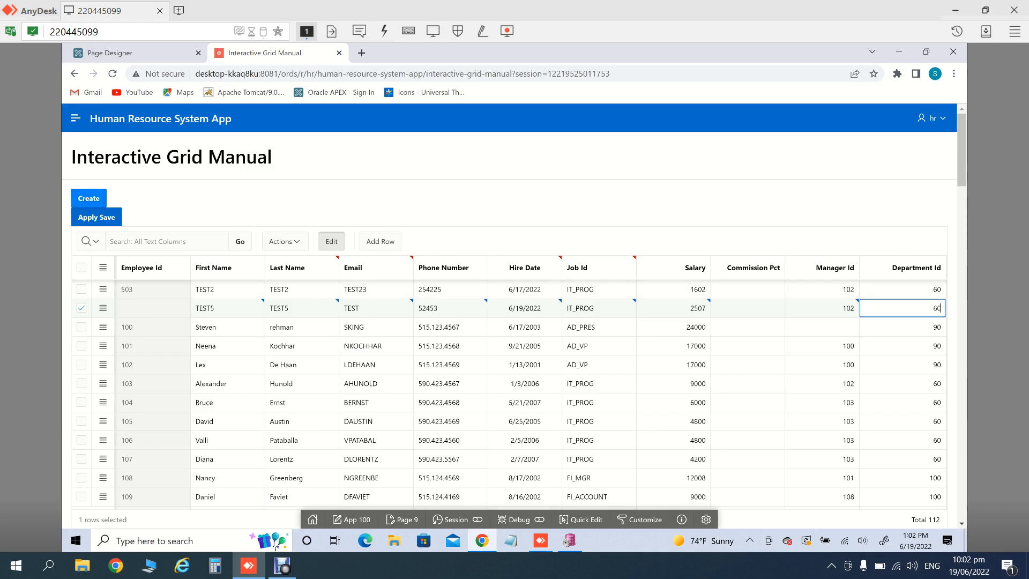
click(89, 199)
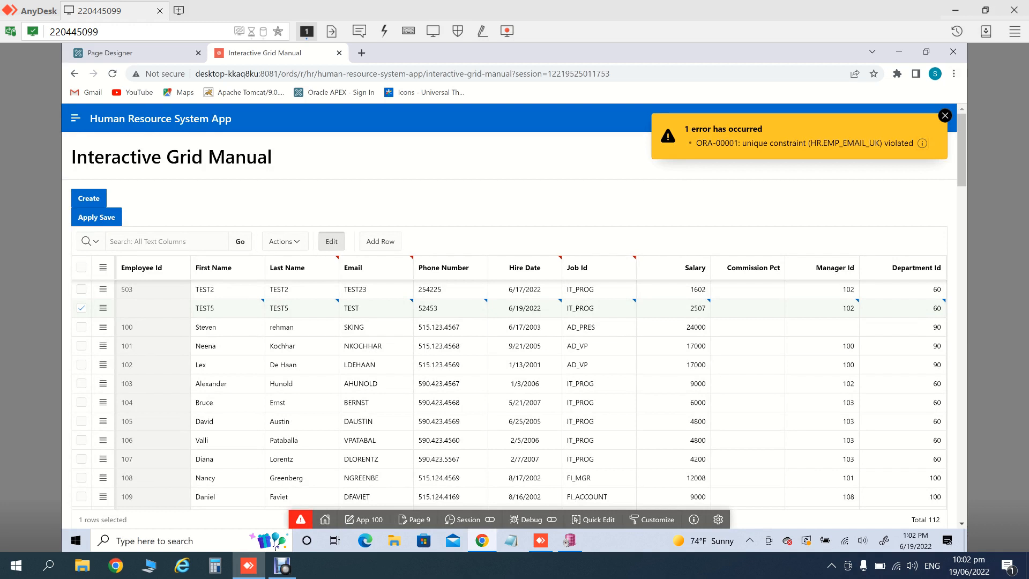
click(369, 289)
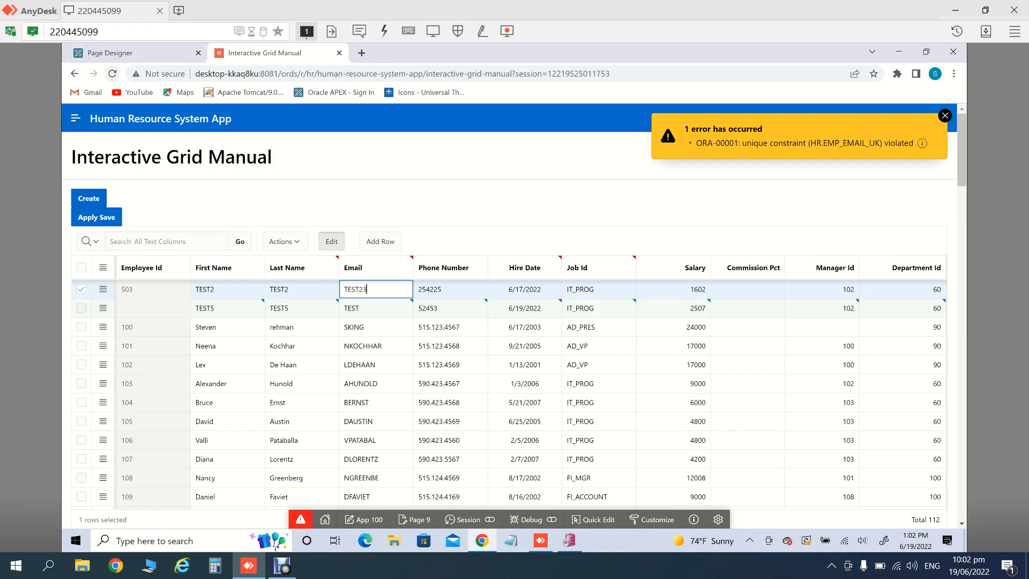
click(112, 74)
key(Return)
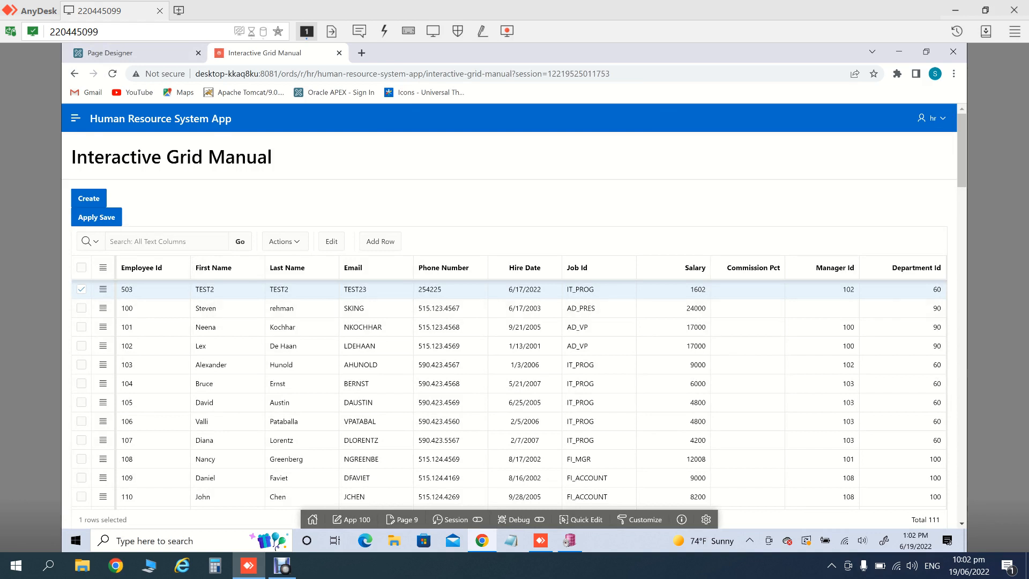
Step: Add a new grid row with first name, last name and email TEST5 and phone 25997
click(88, 198)
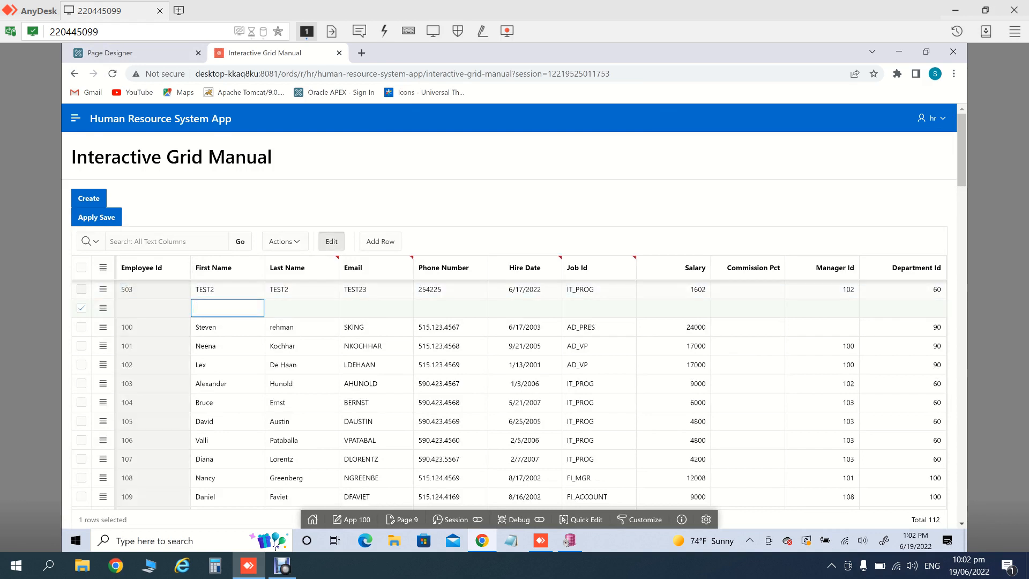
text(TEST5)
key(Tab)
text(TEST)
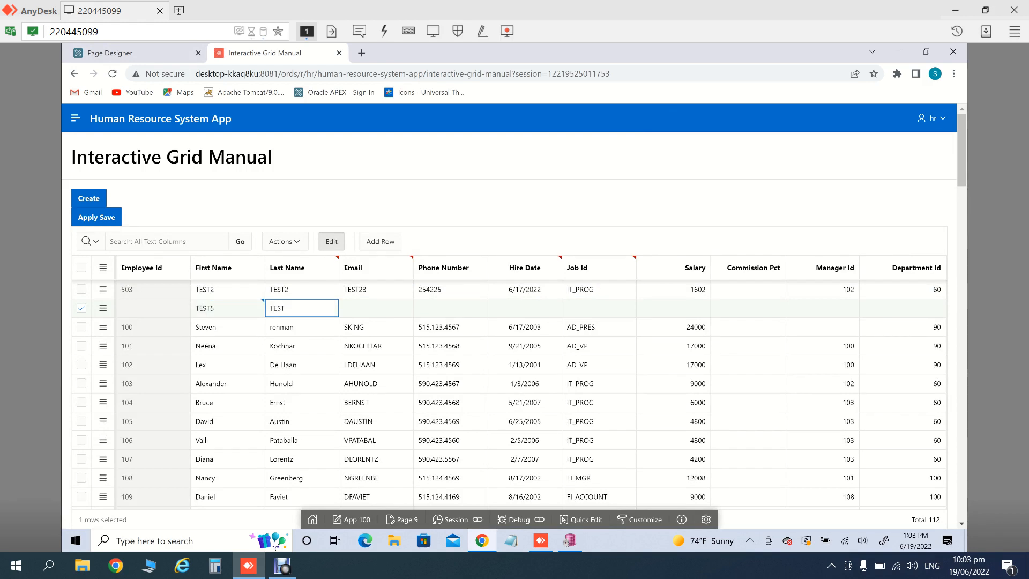
text(5)
key(Tab)
text(TEST)
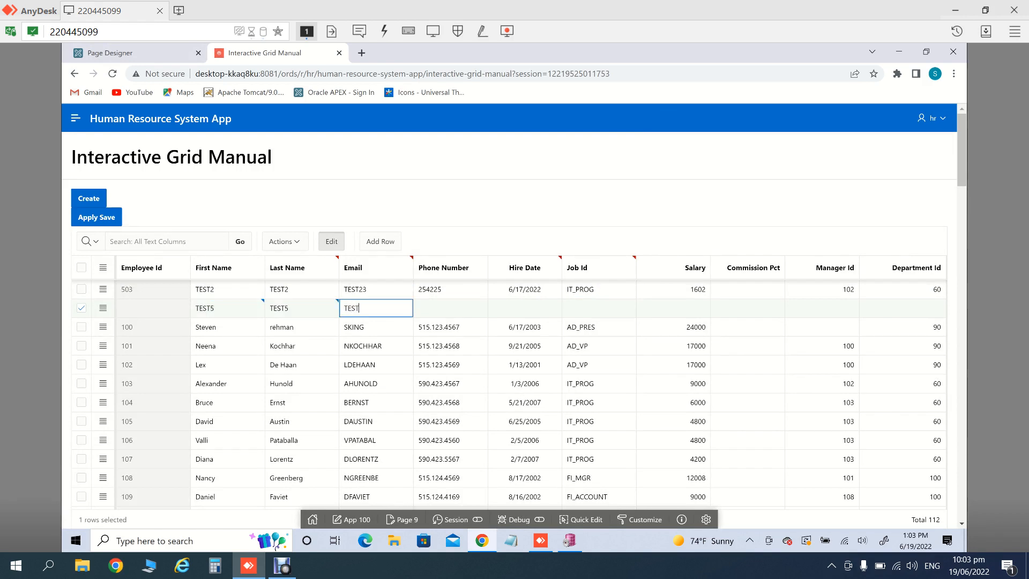
text(5)
key(Tab)
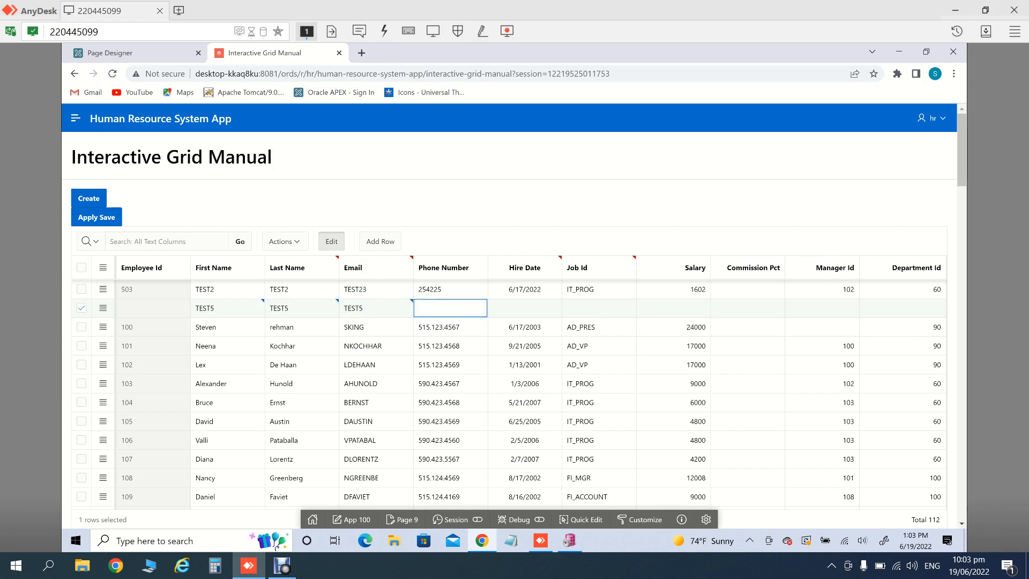
text(25997)
key(Tab)
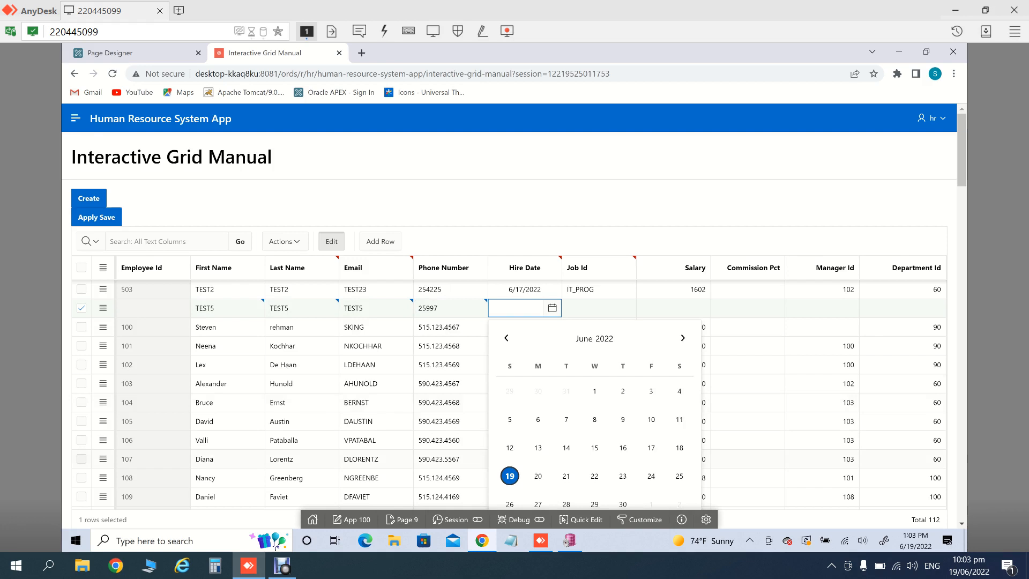
Step: Enter hire date 6/19/2022, job IT_PROG, salary 630, manager 102, department 60, and save it
click(509, 476)
key(Tab)
text(IT_PROG)
key(Tab)
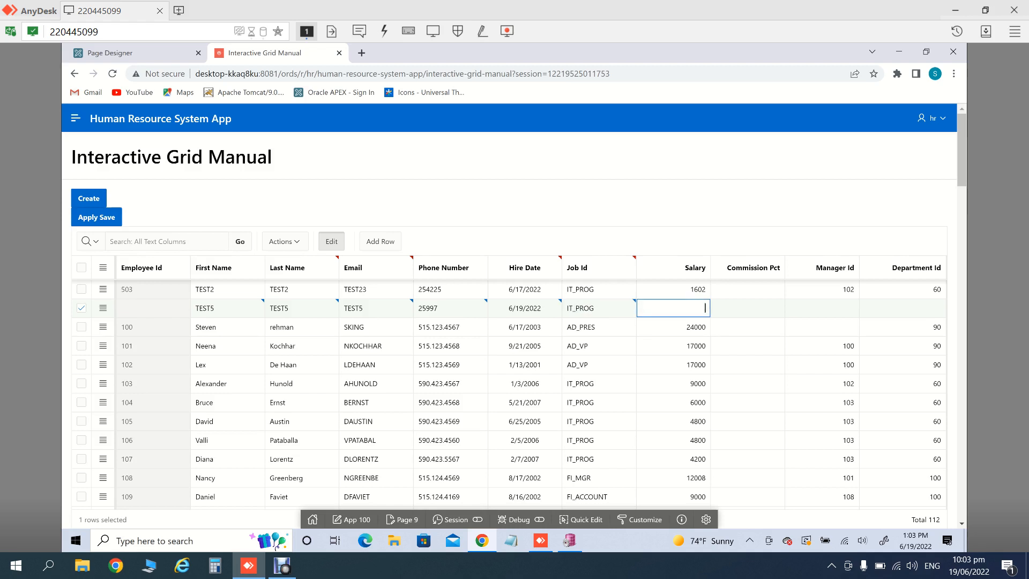
text(630)
key(Tab)
key(Tab)
text(102)
key(Tab)
text(60)
click(88, 199)
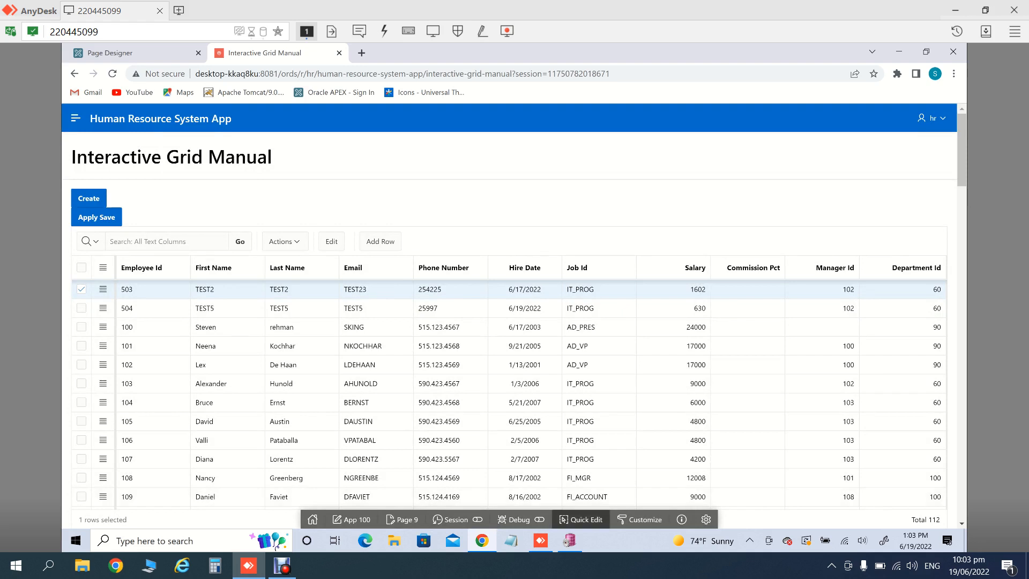
Step: Rerun the PL/SQL Developer query for TEST5 to confirm employee 504, then return to the grid page
click(569, 540)
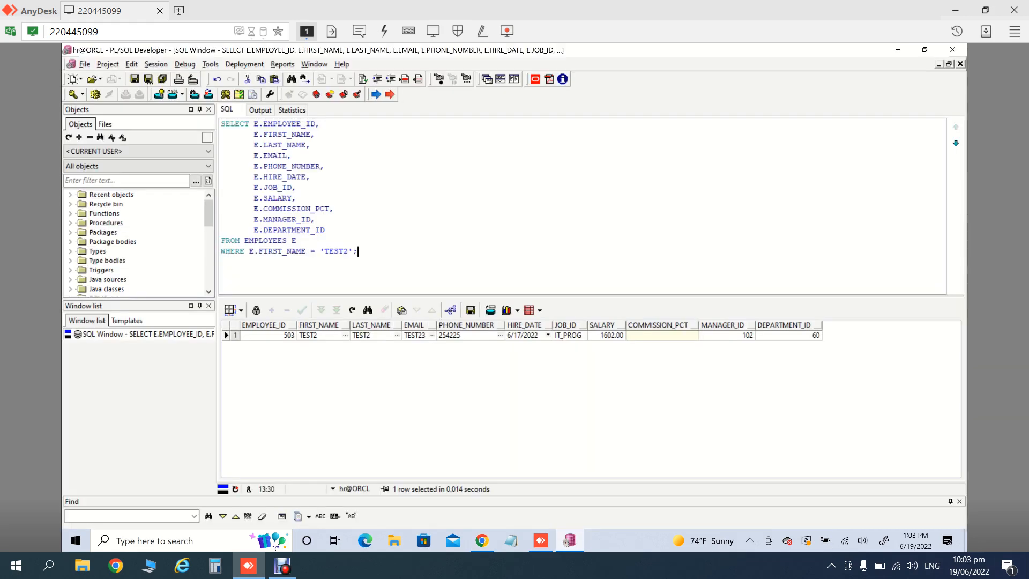
key(Left)
key(Left)
key(BackSpace)
text(5)
key(F8)
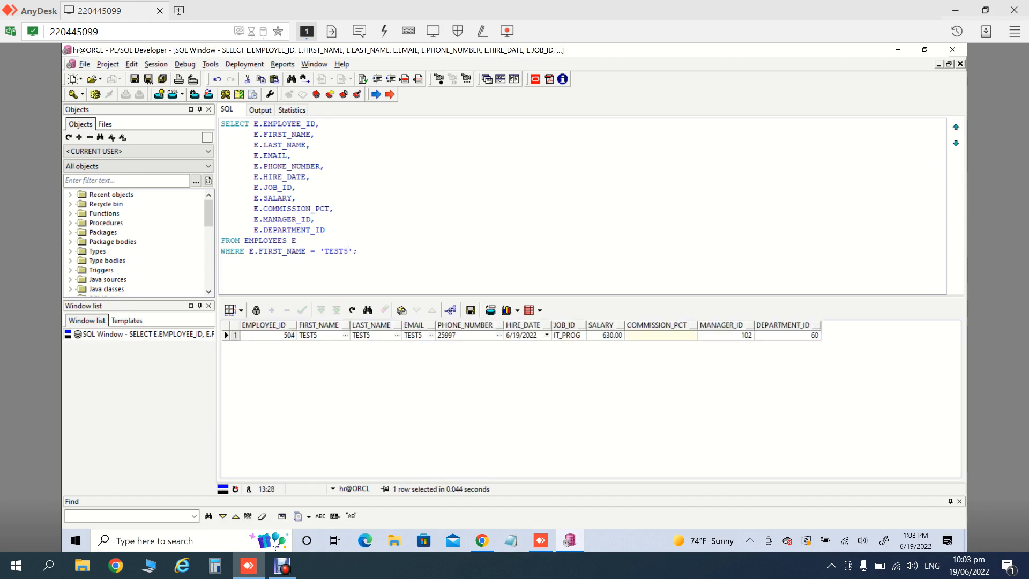
click(482, 540)
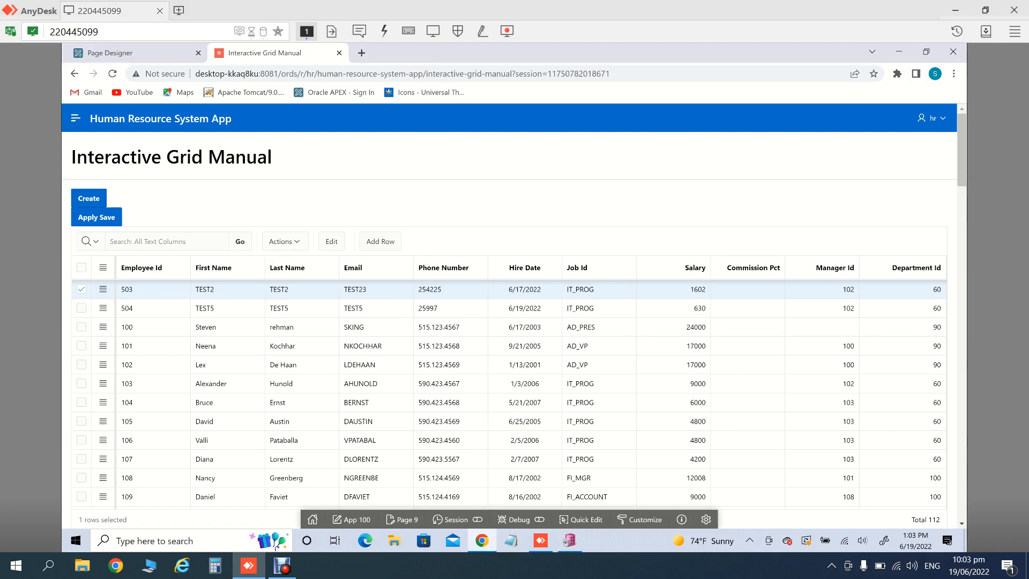
Step: Open the New process's PL/SQL code in the Code Editor and highlight EMPLOYEE_ID
click(110, 53)
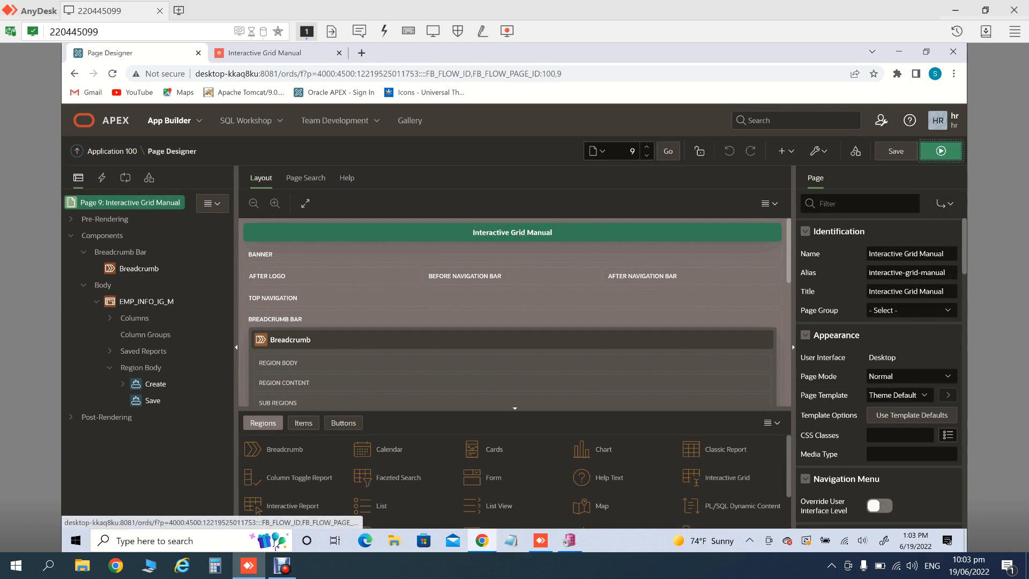
click(126, 178)
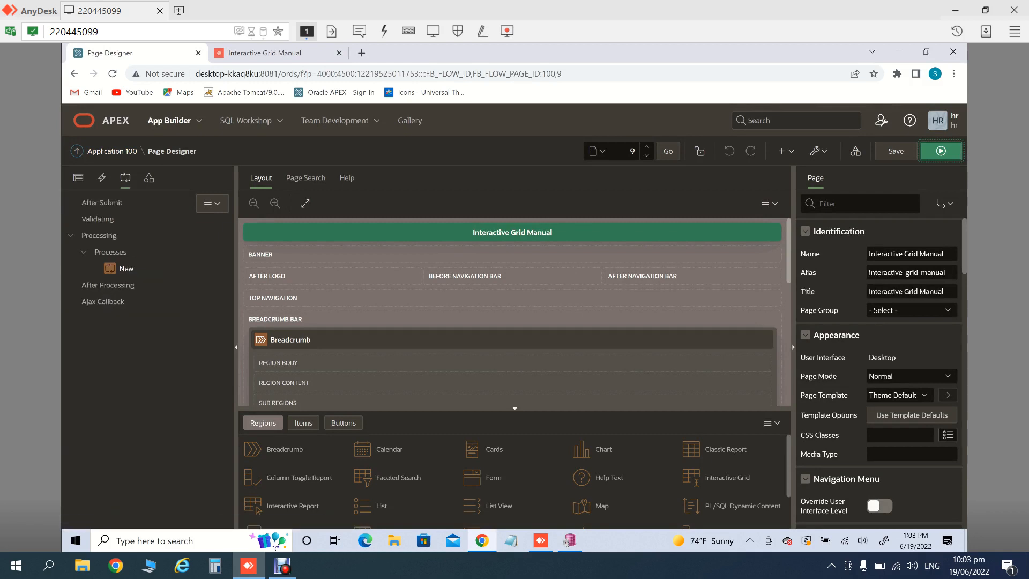
click(126, 268)
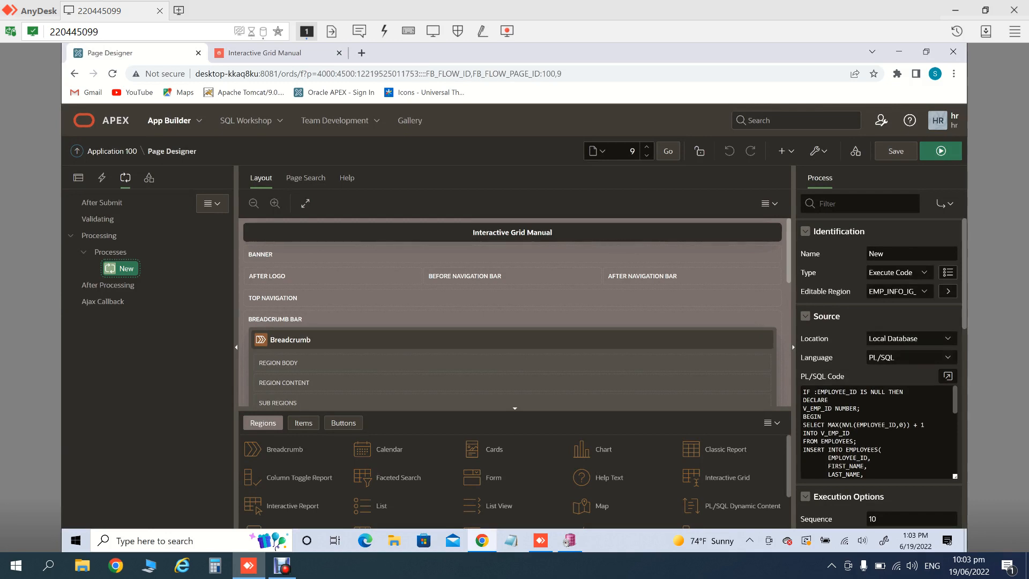
click(948, 376)
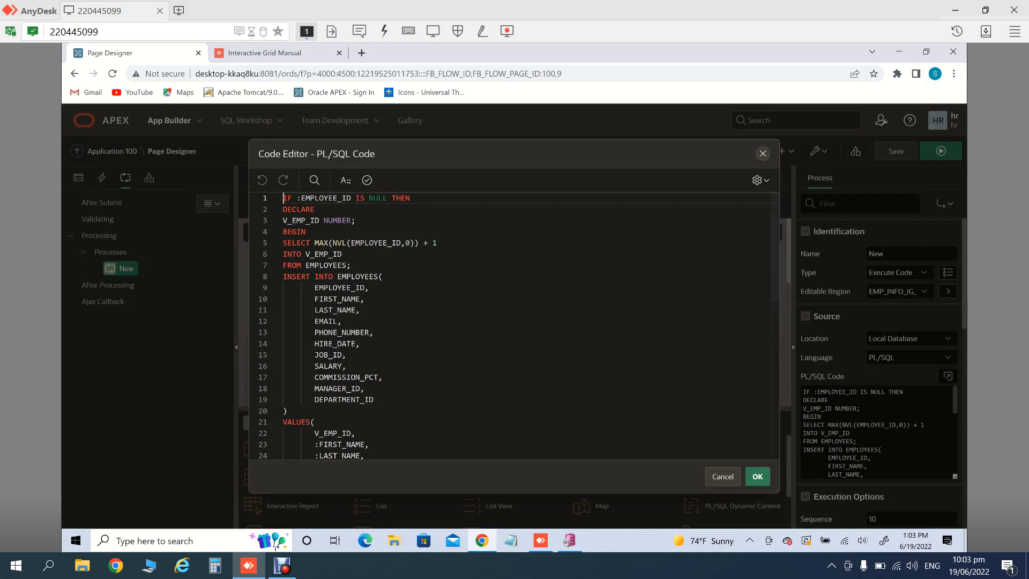
double_click(325, 198)
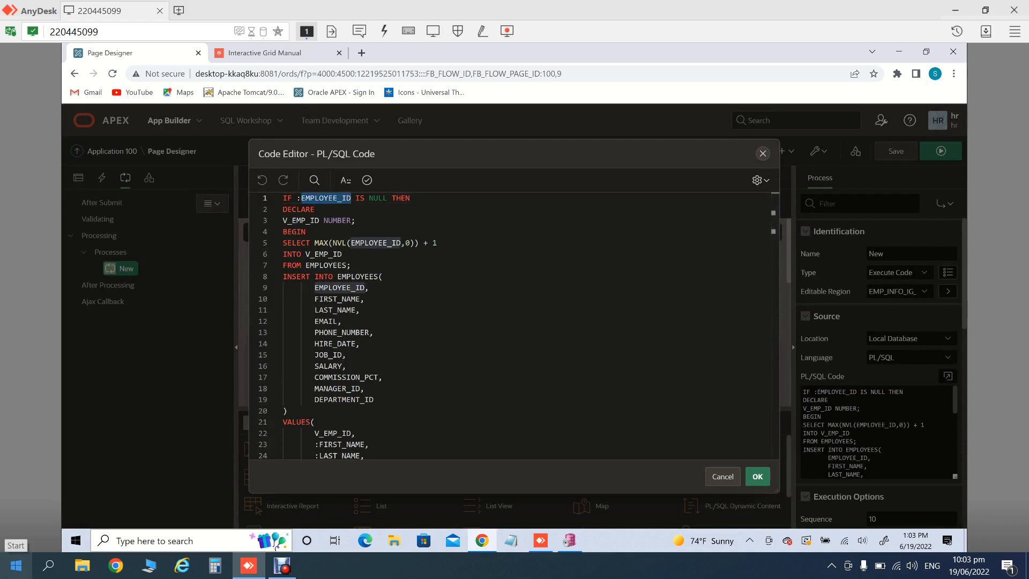
Step: Use the Start search and taskbar windows, then return to the remote session's code editor
click(16, 566)
text(V)
key(Return)
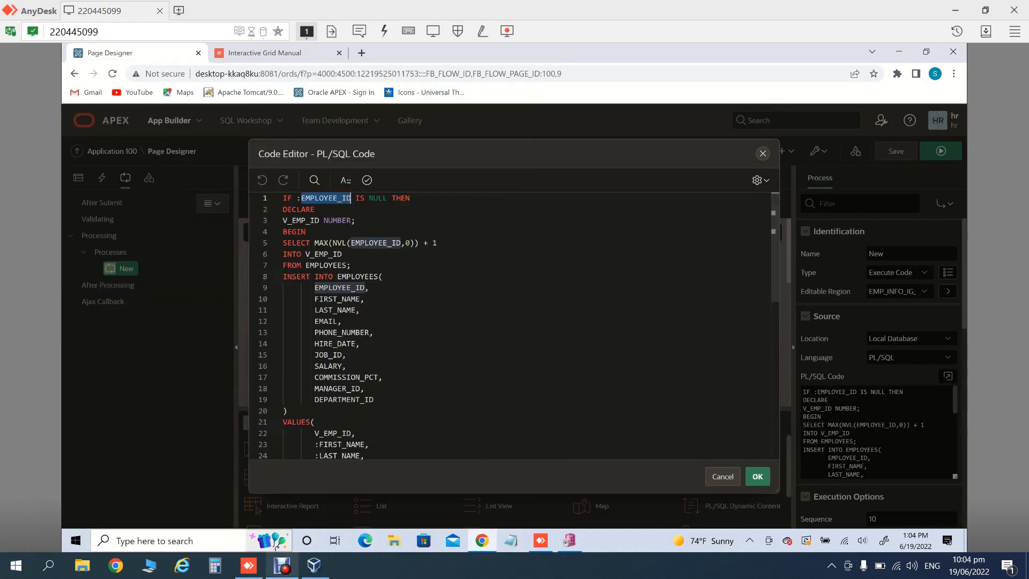
click(282, 564)
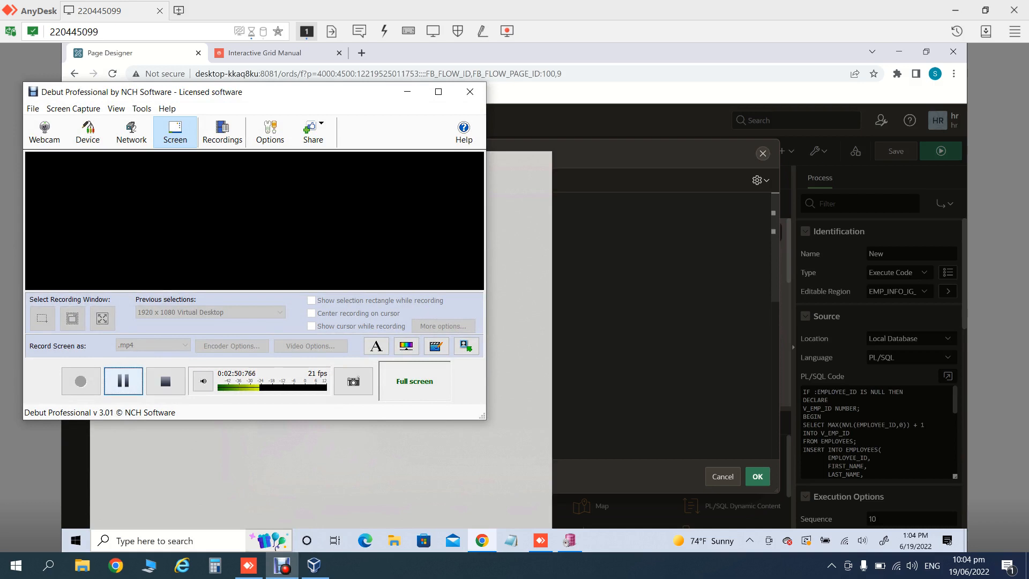
click(123, 381)
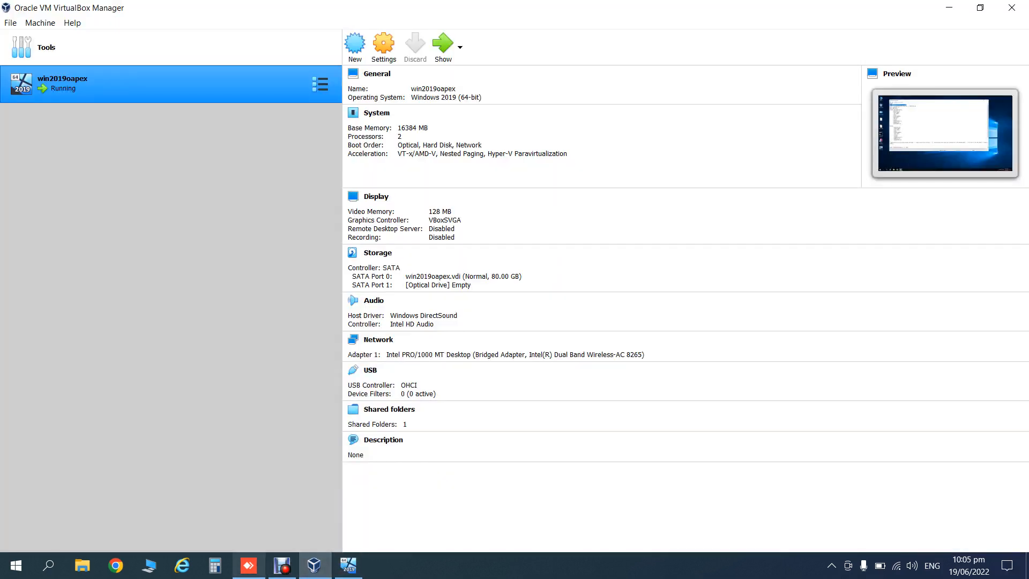
click(249, 565)
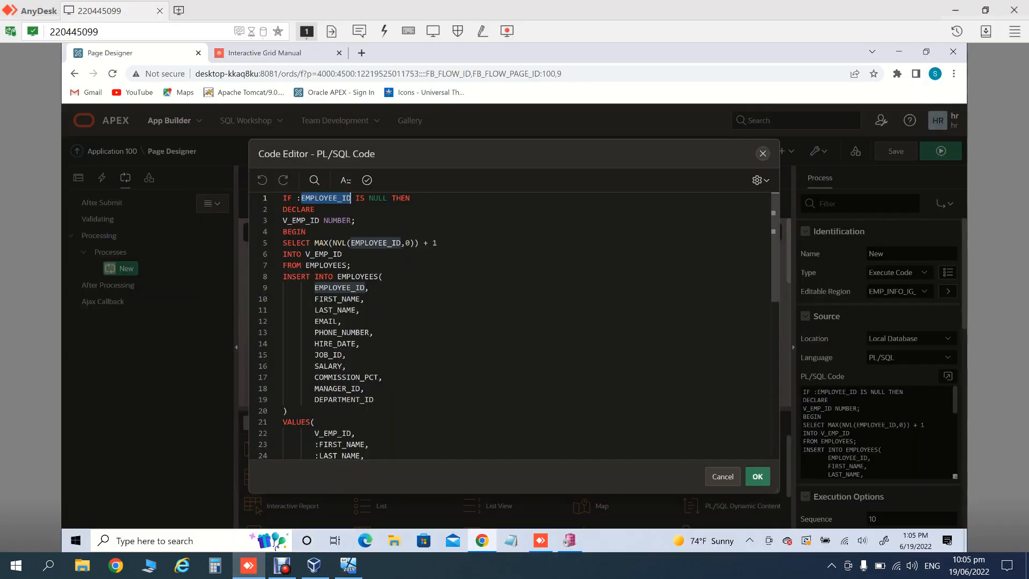
Step: Select the full null EMPLOYEE_ID IF condition on line 1 of the code
click(315, 210)
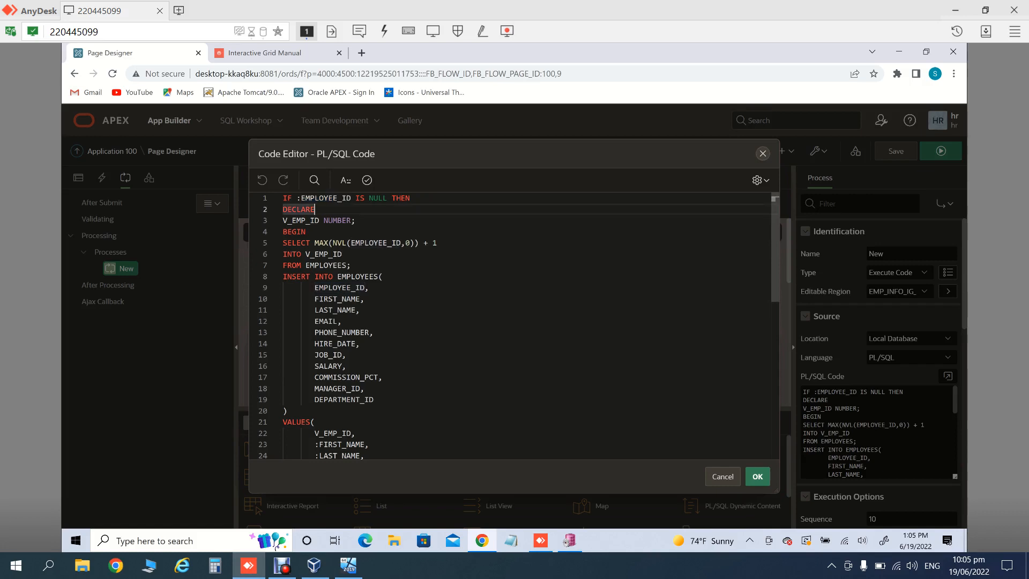
drag(411, 198, 283, 198)
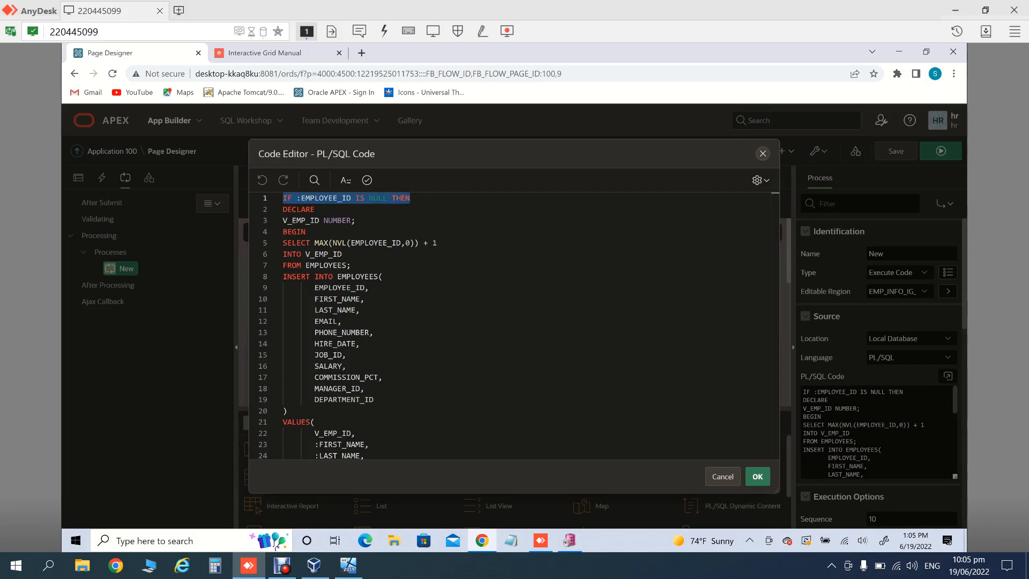
click(365, 198)
click(368, 198)
click(412, 199)
drag(412, 198, 282, 198)
Step: Launch a blank Notepad from the Start search using 'no'
click(16, 565)
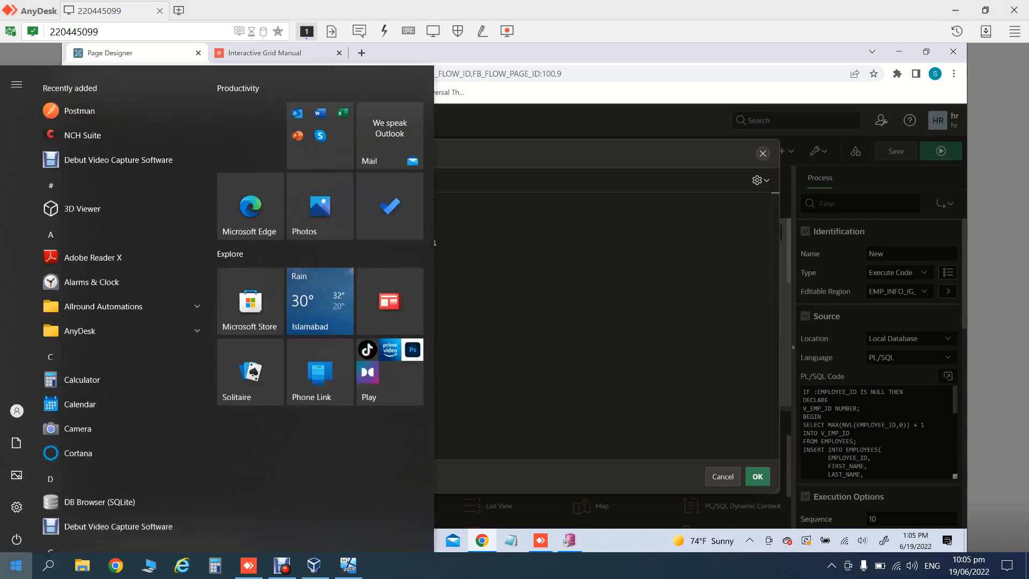
text(no)
key(Return)
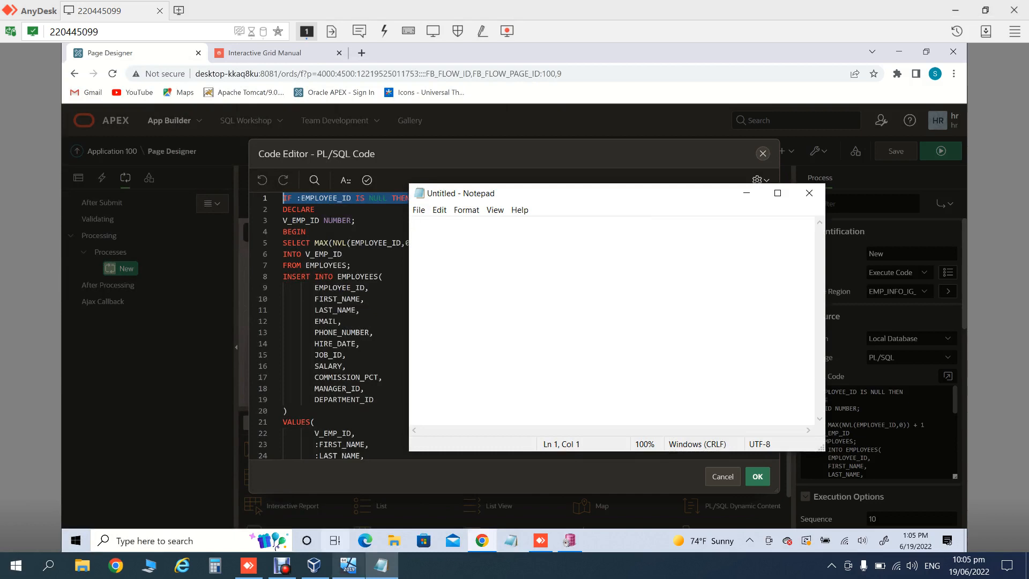
Step: In the VM's Notepad script, select the line IF :APEX$ROW_STATUS = 'C' then
click(348, 566)
click(142, 145)
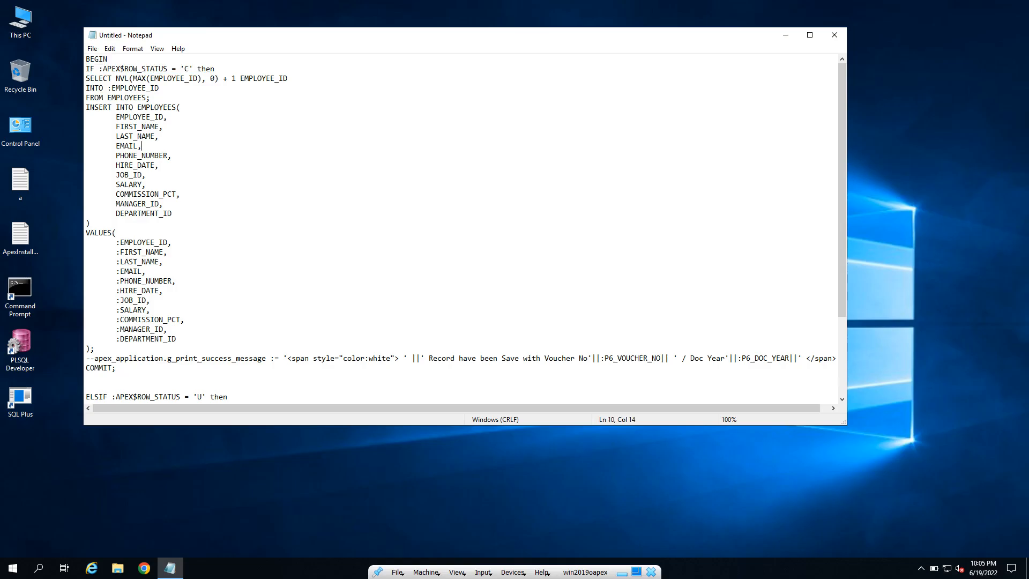
drag(215, 68, 86, 68)
key(ctrl+c)
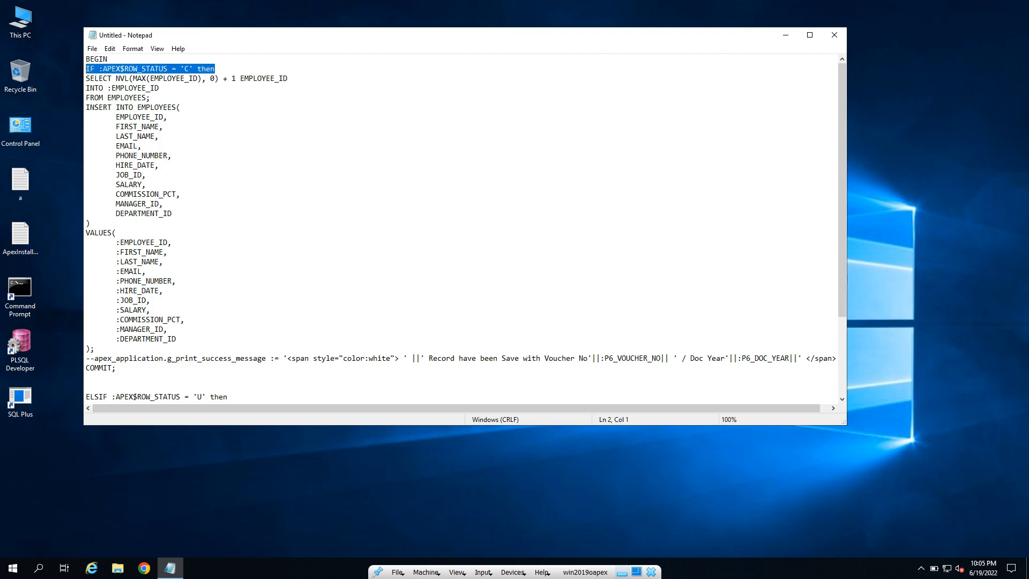
click(622, 572)
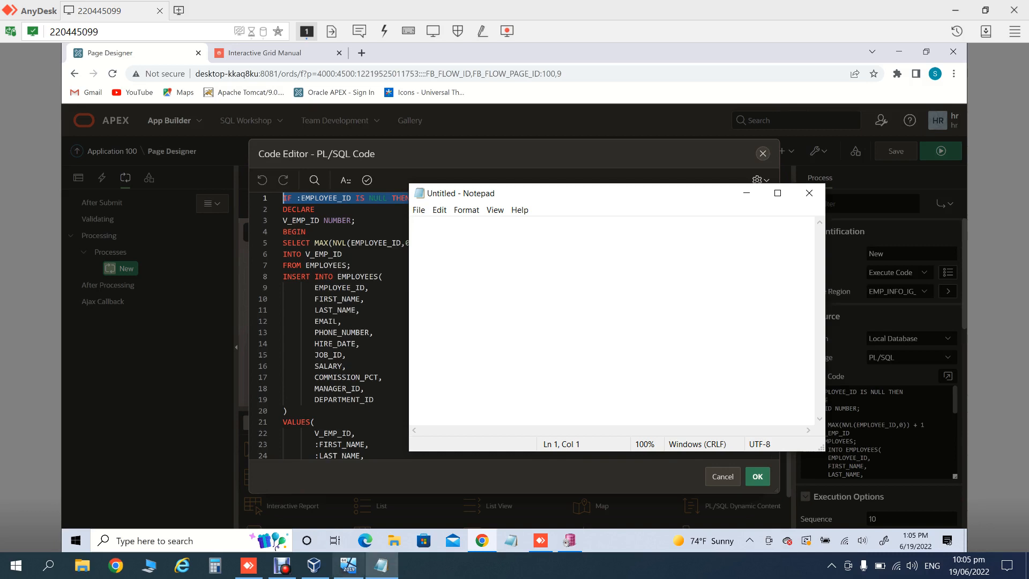
mouse_move(349, 566)
click(348, 566)
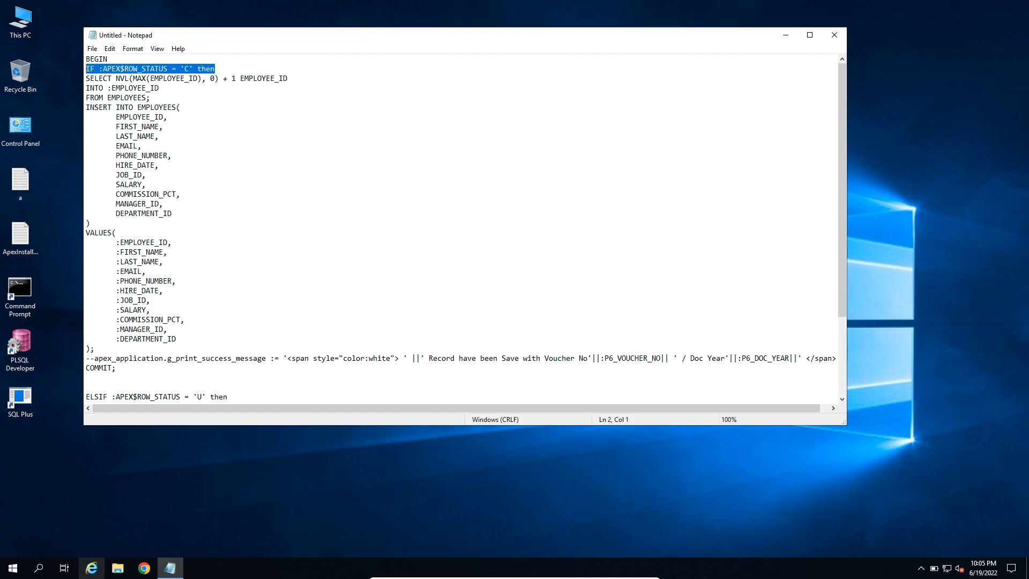
Step: Create text file r on the VM's E_DRIVE (Z:) holding the pasted IF :APEX$ROW_STATUS = 'C' line
click(117, 568)
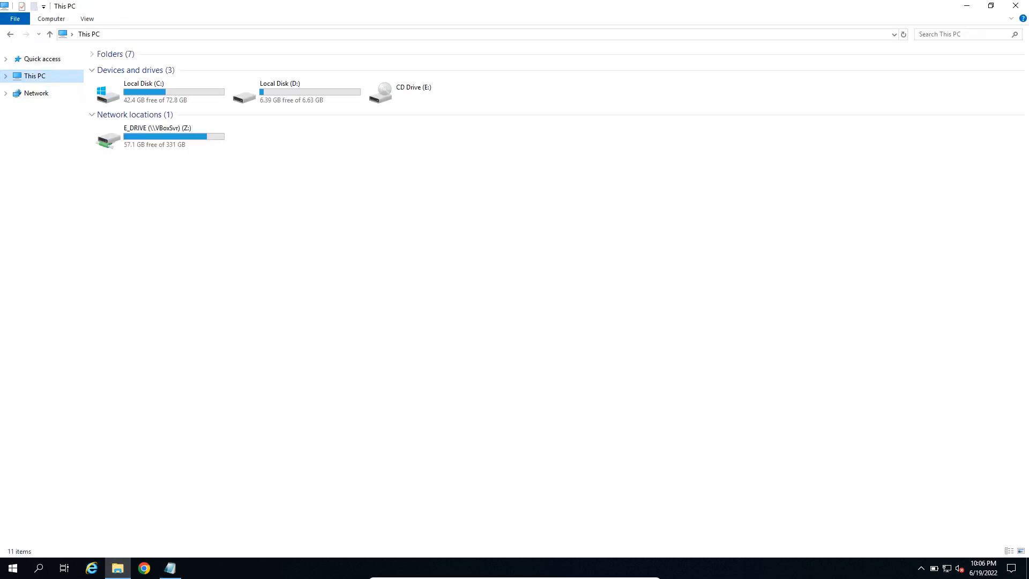
drag(107, 139, 185, 156)
right_click(185, 156)
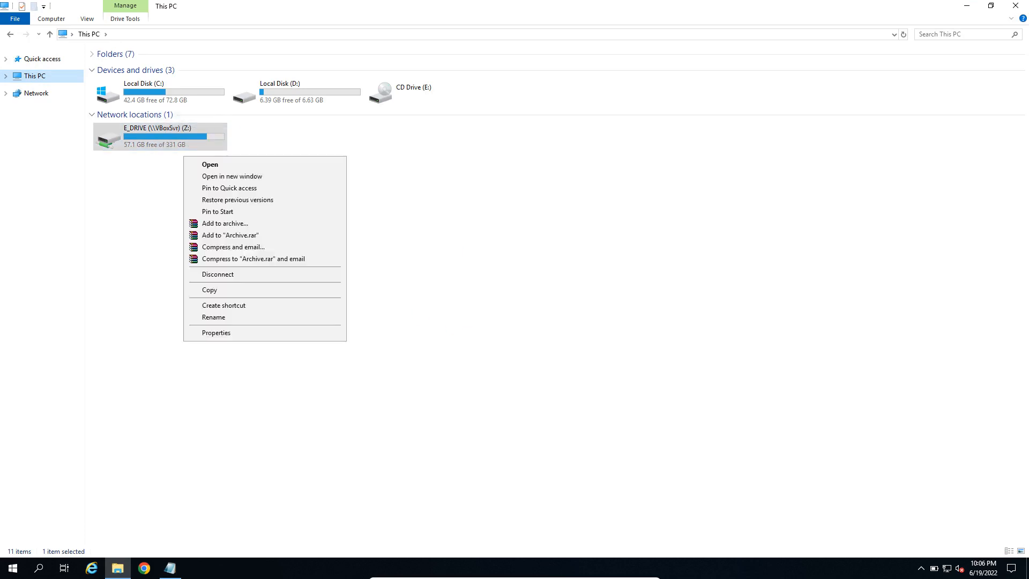
key(Return)
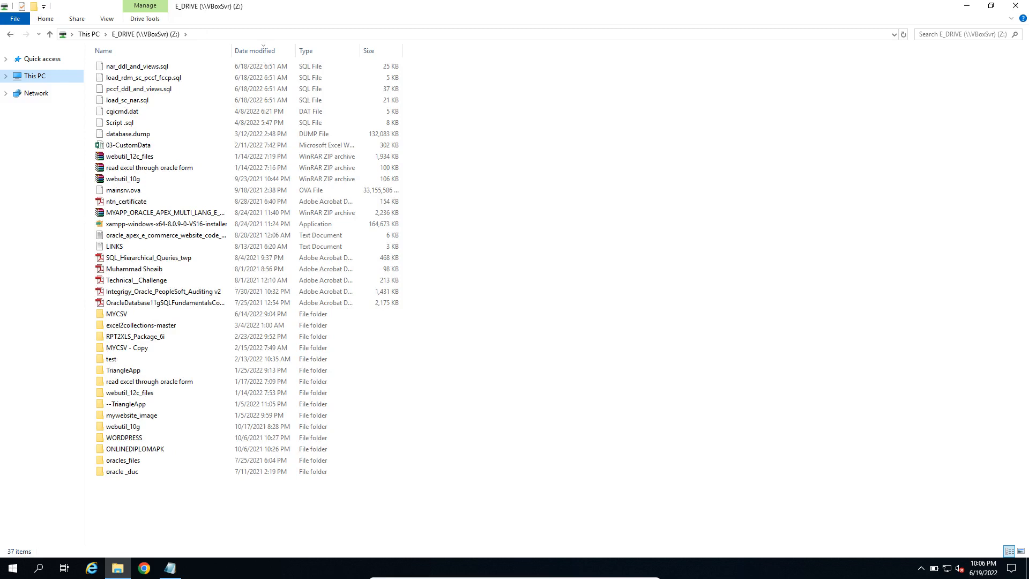
right_click(605, 232)
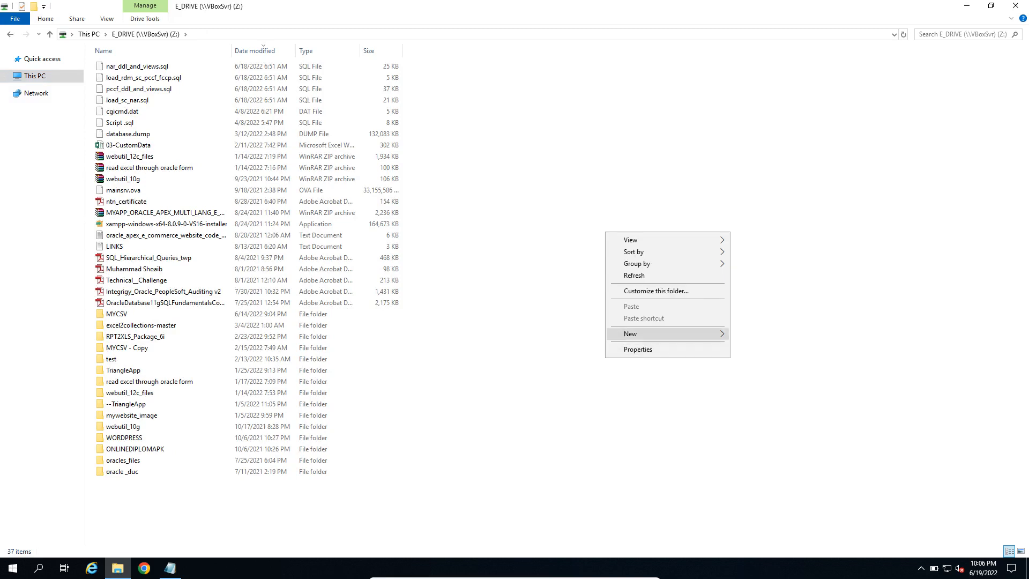
mouse_move(670, 334)
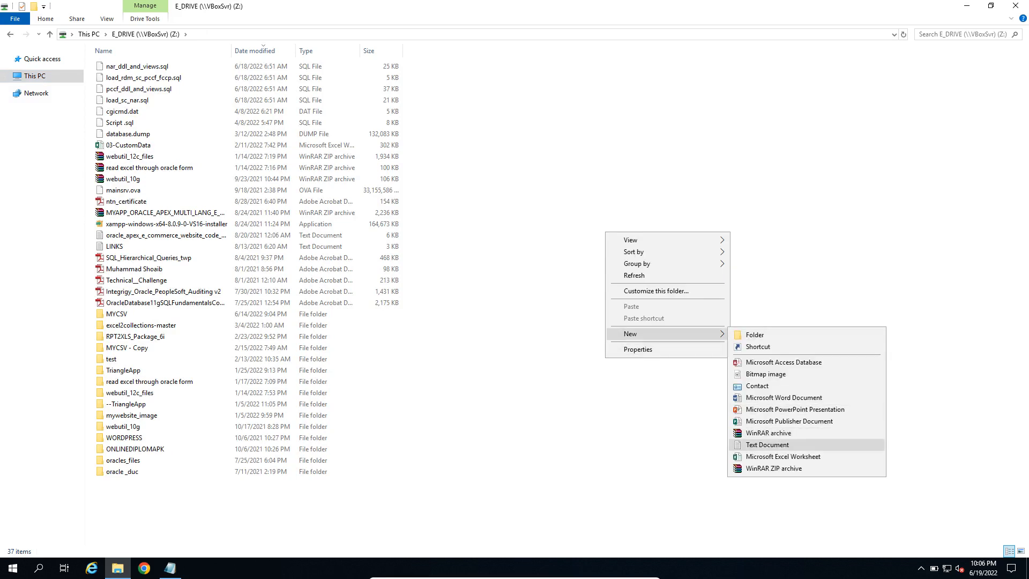
click(767, 444)
text(r)
key(Return)
key(ctrl+v)
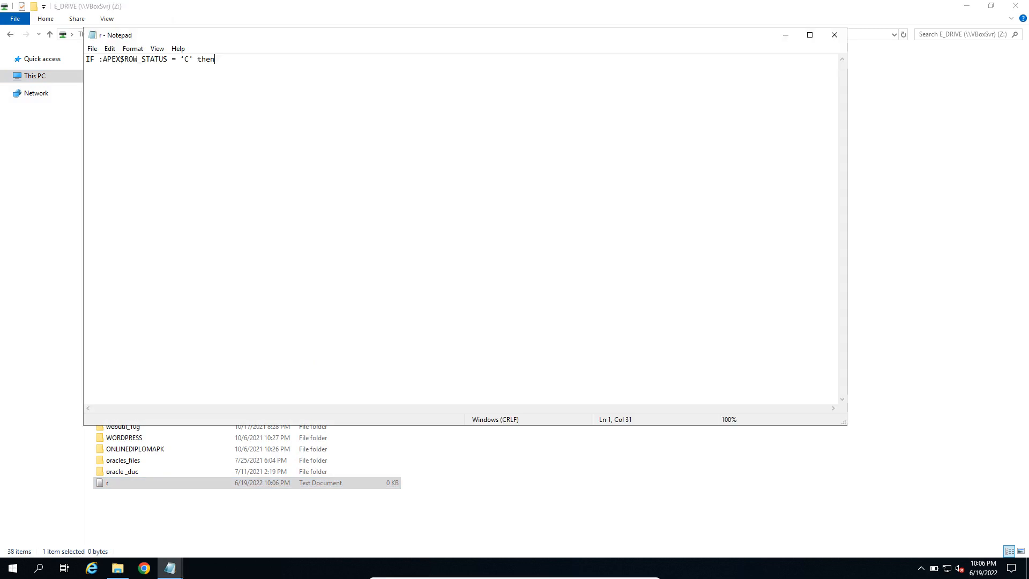
click(835, 34)
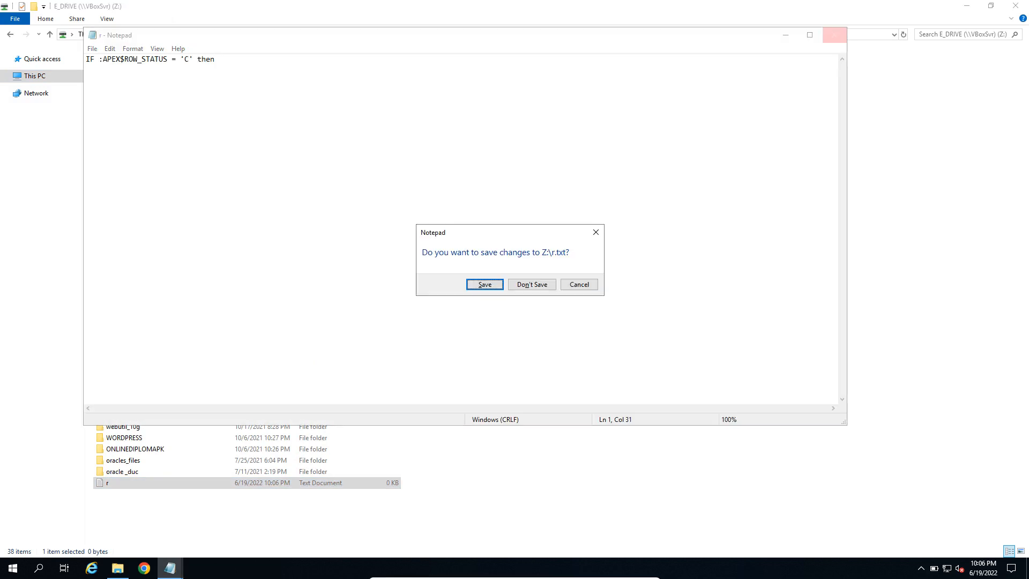
click(531, 284)
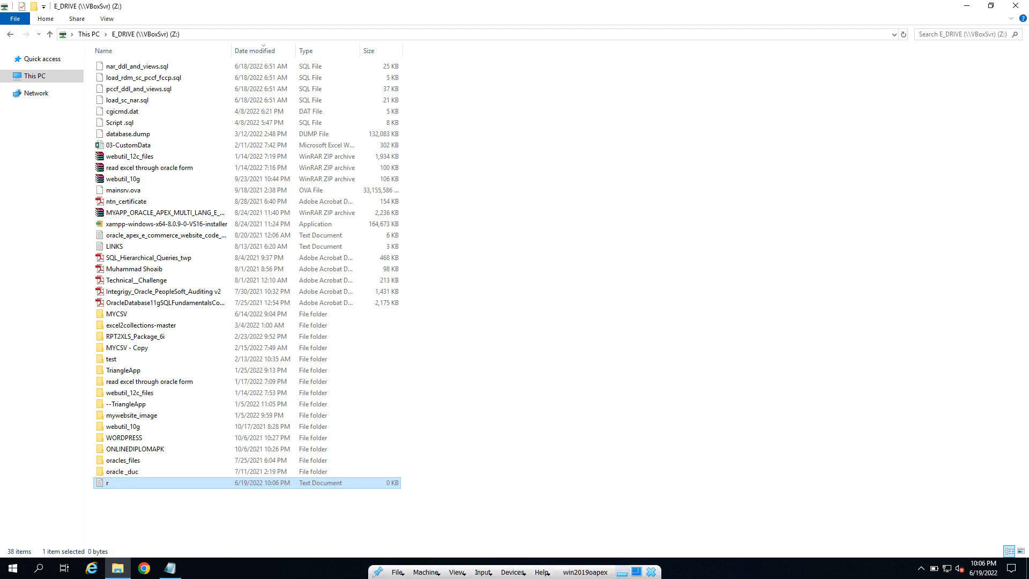
Step: On the host, open r from Local Disk (E:) and select all its text
click(623, 569)
click(83, 565)
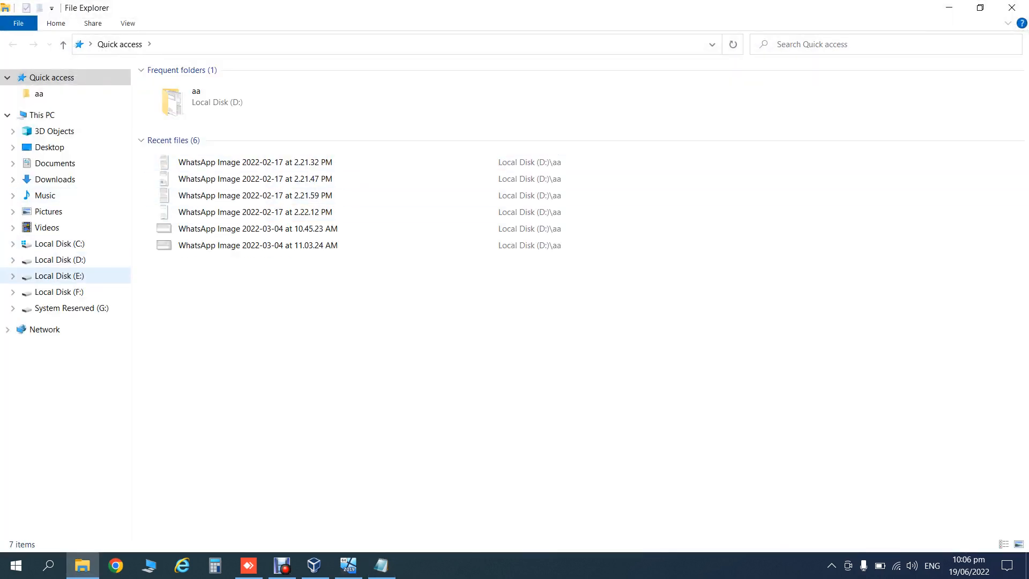
click(59, 276)
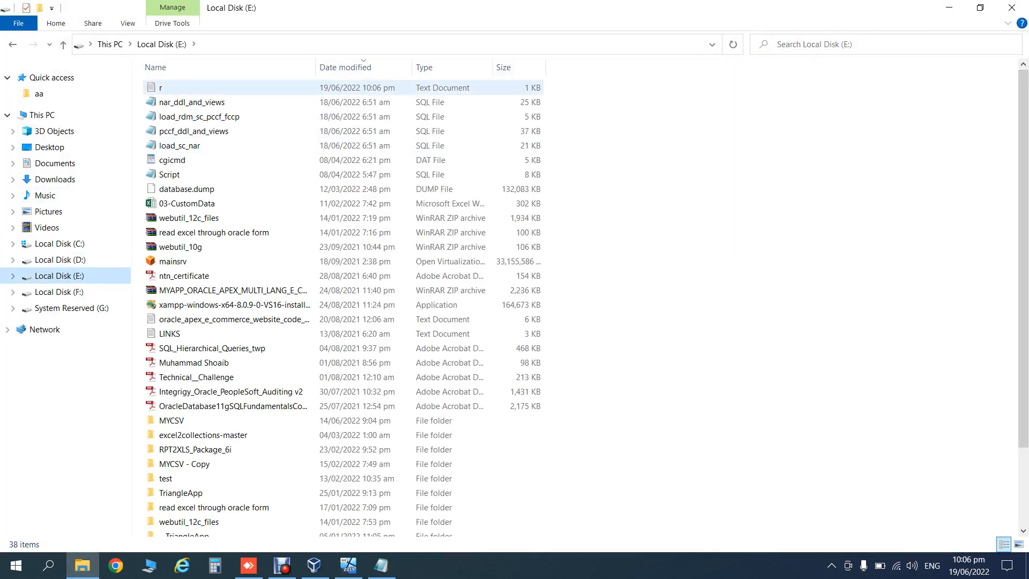
double_click(161, 87)
key(ctrl+a)
key(ctrl+c)
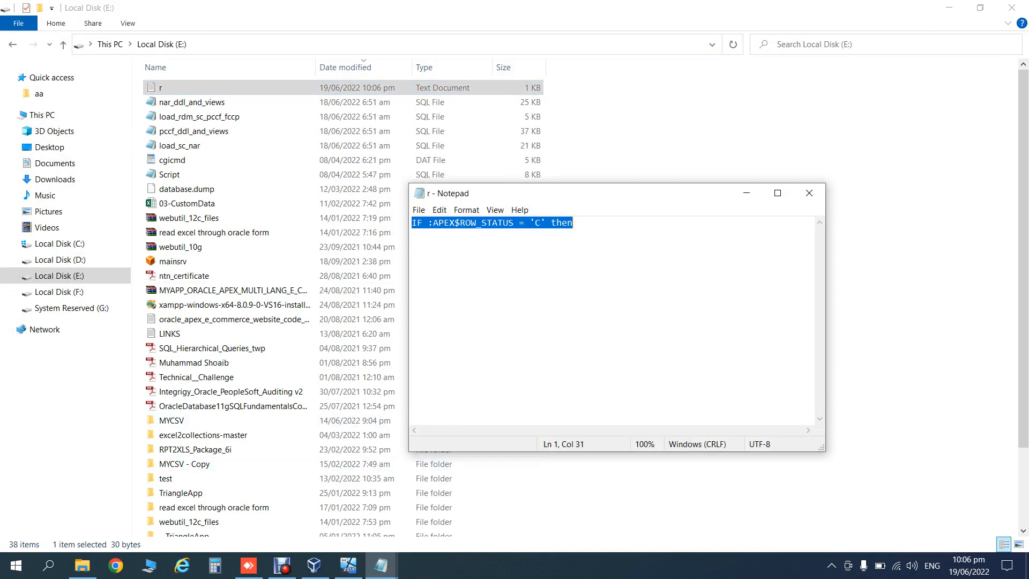
click(248, 566)
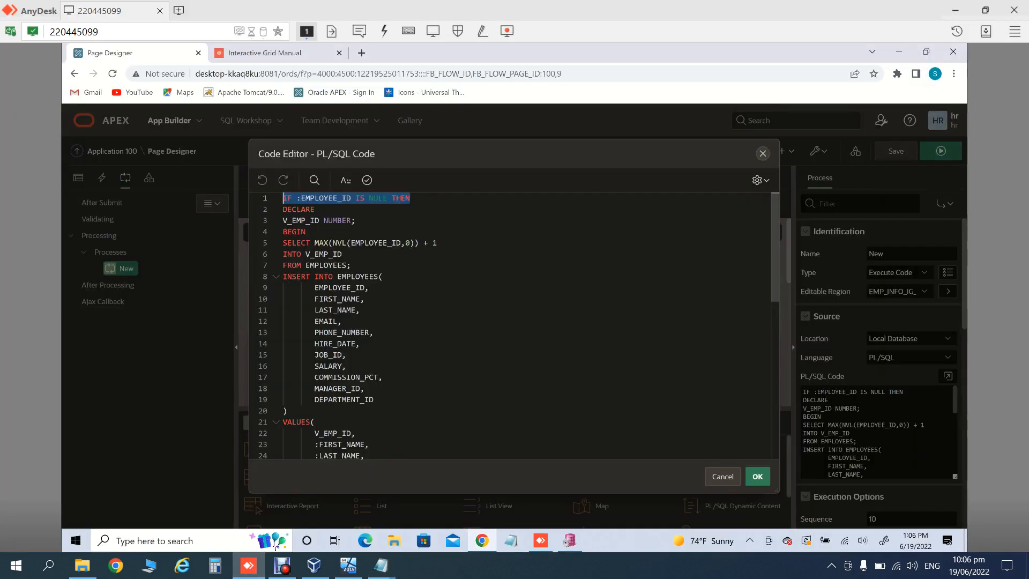
Step: Comment out line 1 with -- and add IF :APEX$ROW_STATUS = 'C' then below it
click(410, 198)
key(Left)
key(Left)
key(Left)
key(Left)
key(Left)
key(Left)
key(Left)
key(Left)
key(Left)
key(Left)
key(Left)
key(Left)
key(Left)
key(Left)
key(Left)
key(Left)
key(Left)
key(Left)
key(Left)
key(Left)
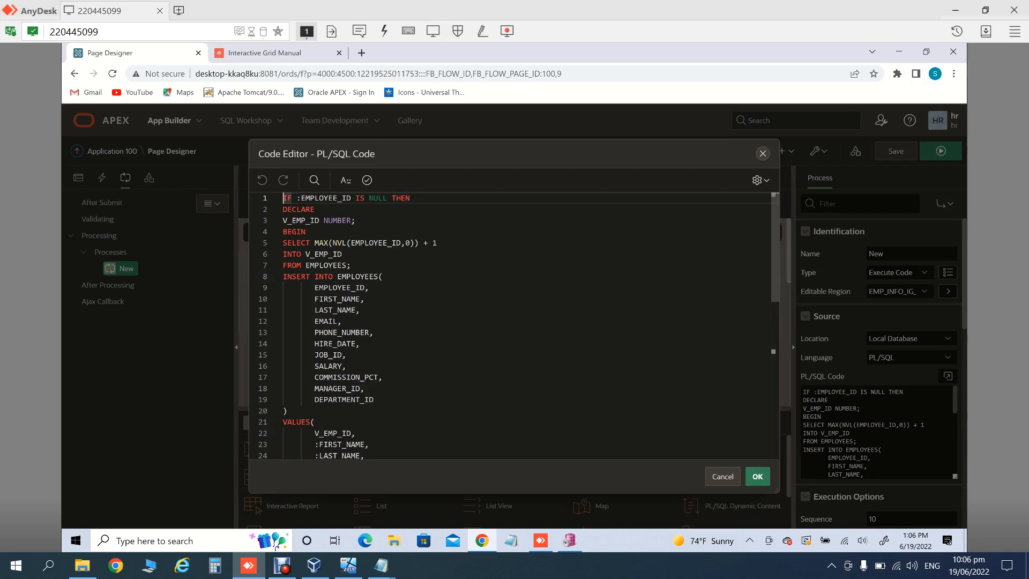
text(--)
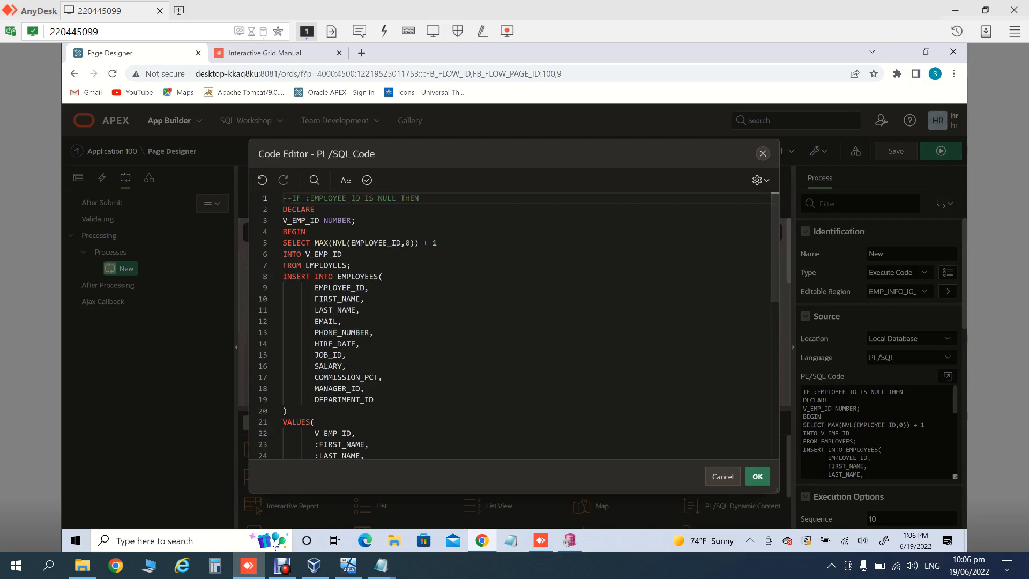
key(End)
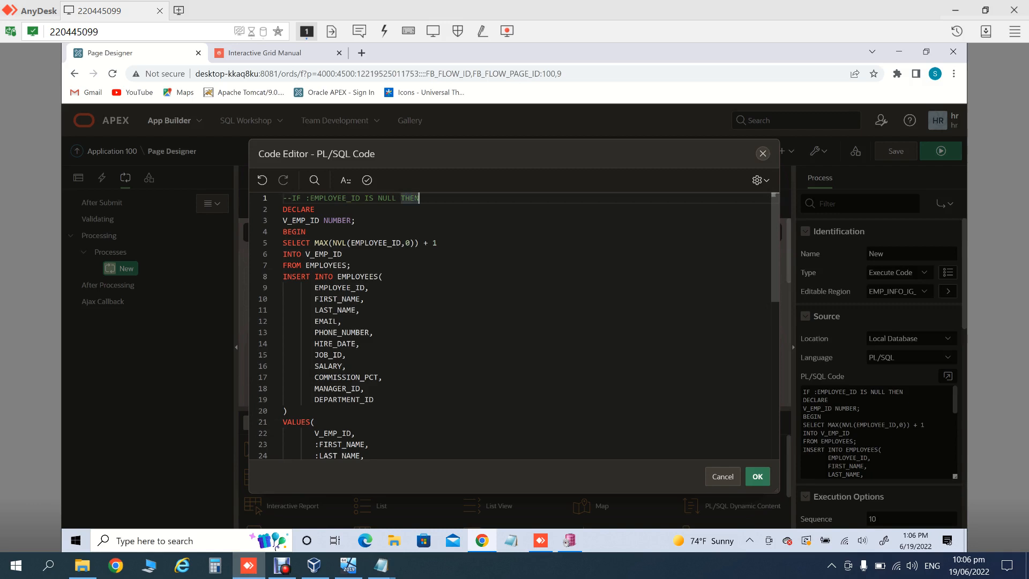
key(Return)
key(ctrl+v)
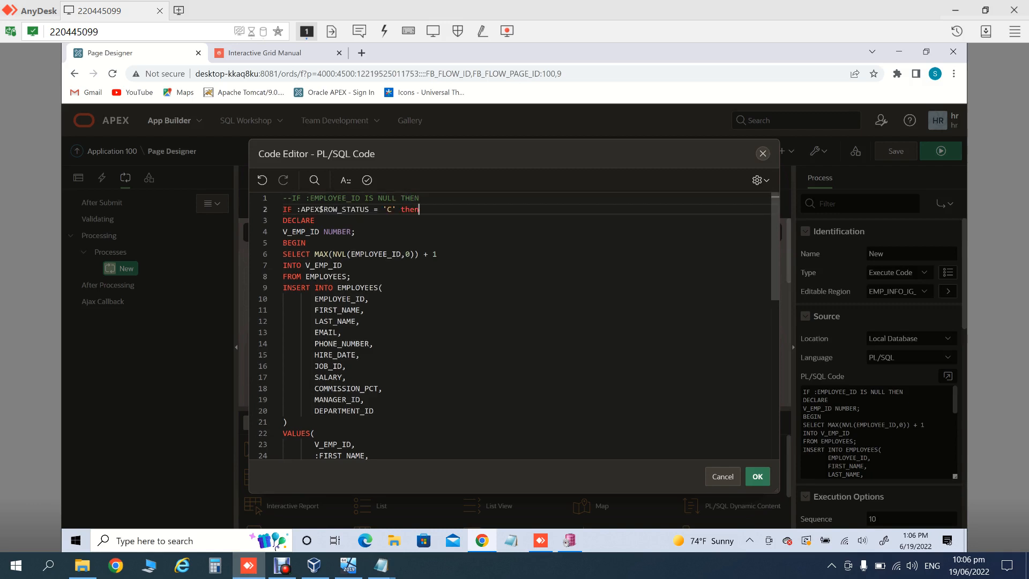
Step: Validate the edited PL/SQL code, accept it, and save the page
click(367, 180)
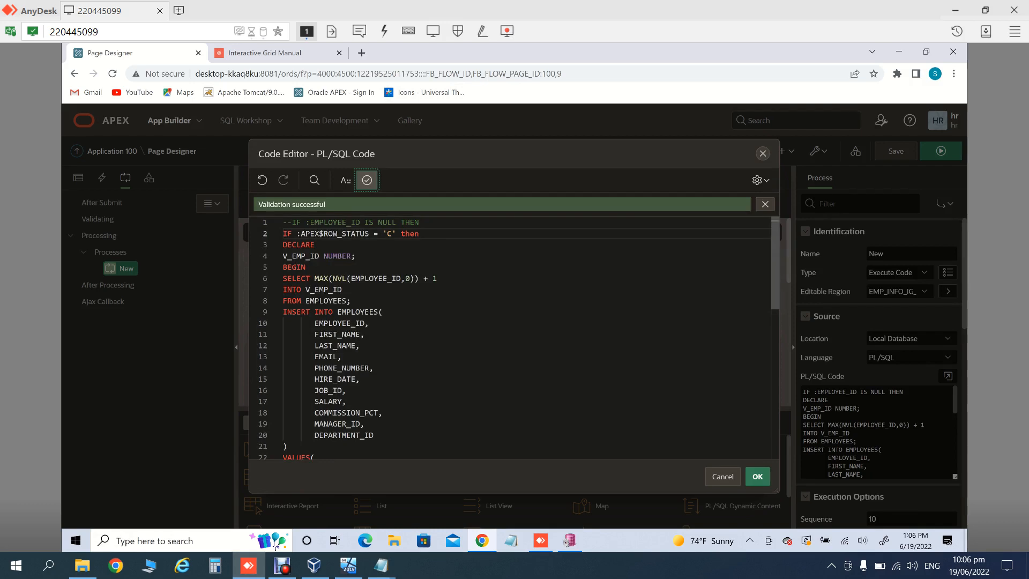
scroll(515, 338, down, 3)
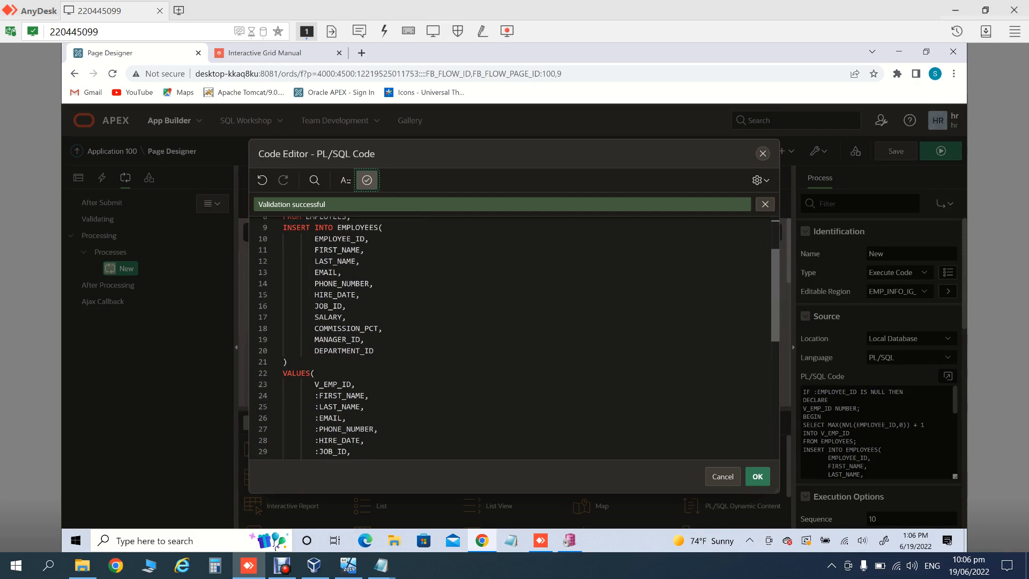
scroll(514, 337, down, 8)
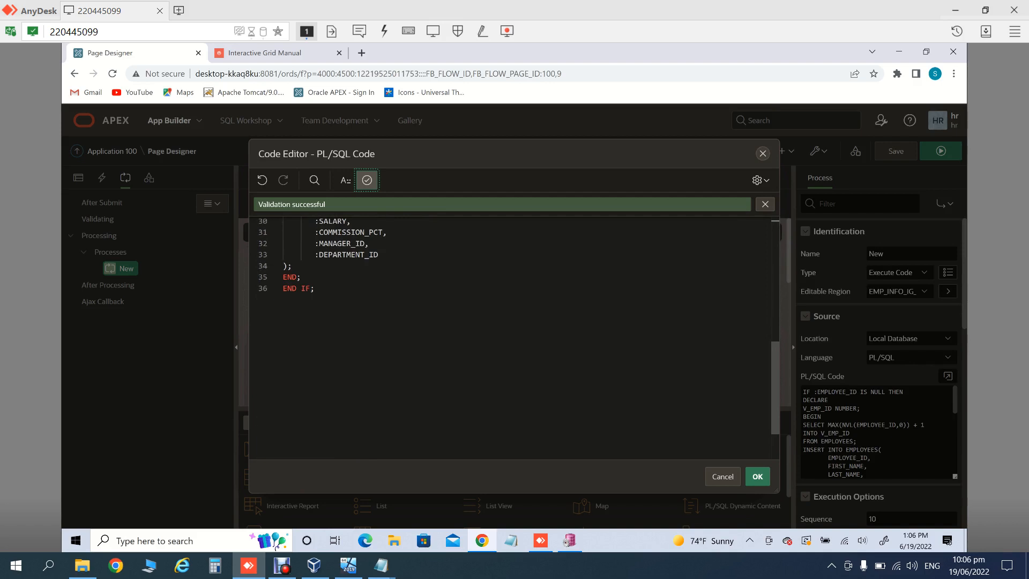
click(757, 476)
click(896, 150)
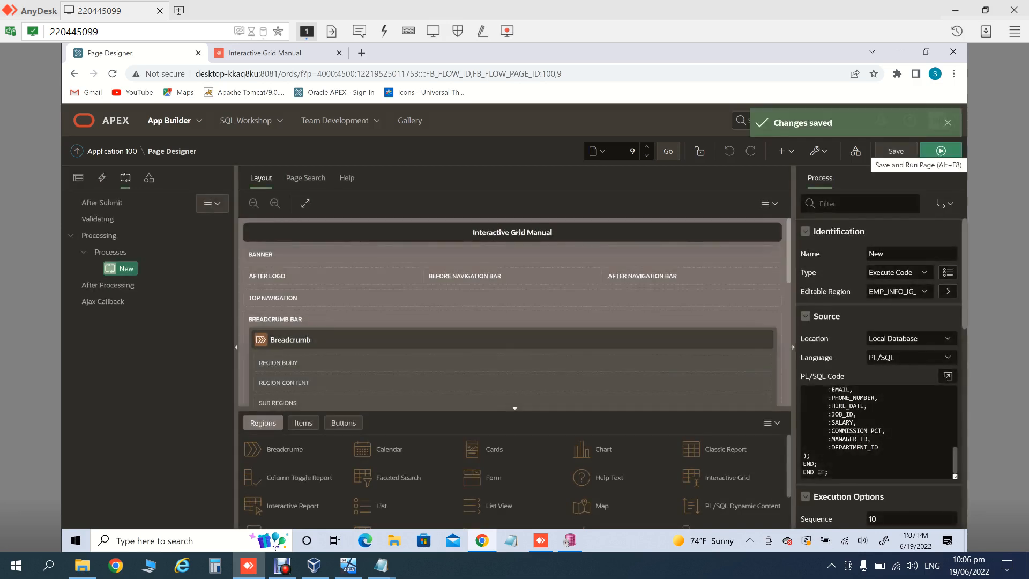
Step: Add a grid row via Row Actions with first name TEST and last name TEST6
click(265, 53)
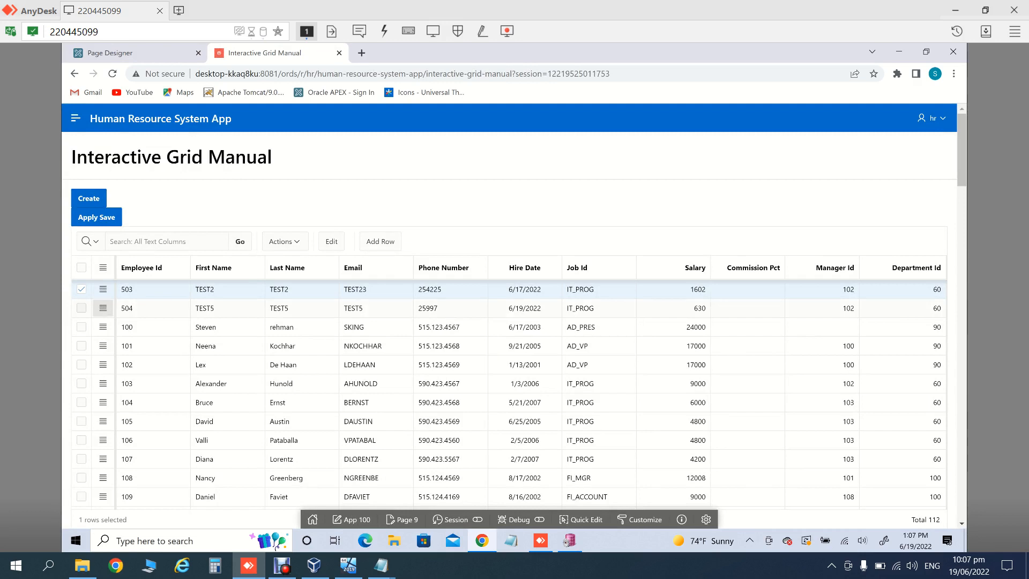
click(103, 307)
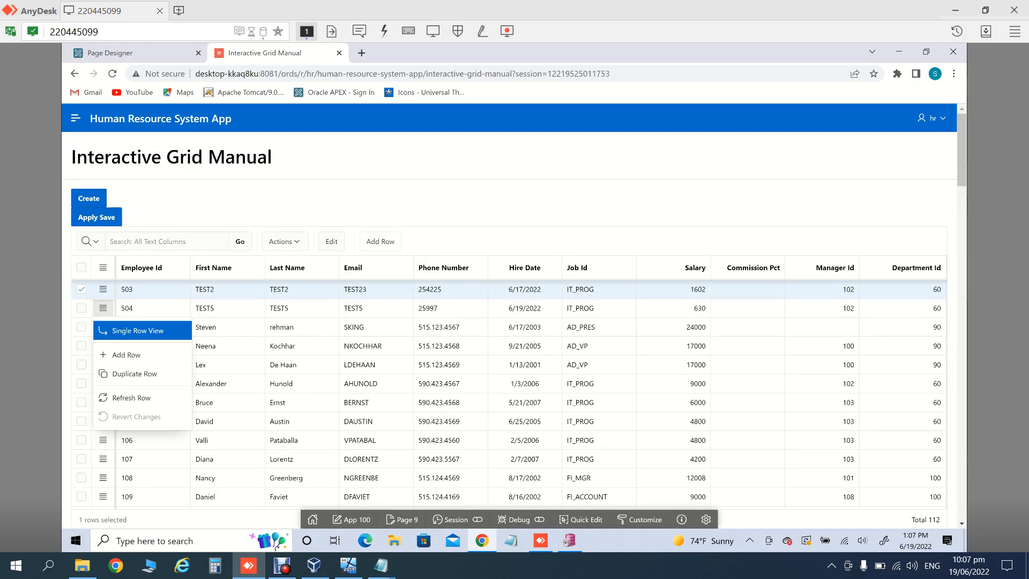
click(126, 355)
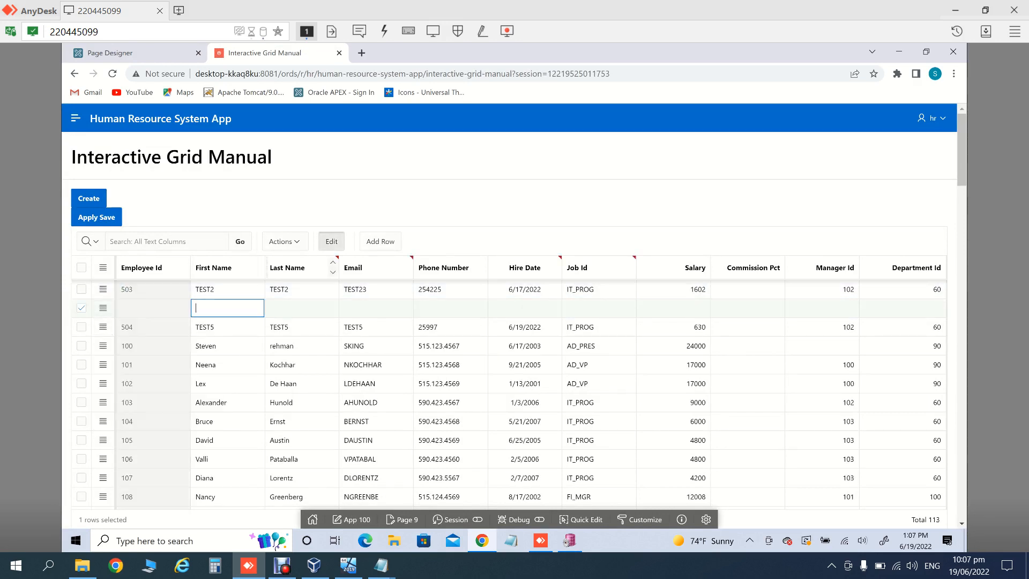
text(test6)
key(Tab)
key(shift+Tab)
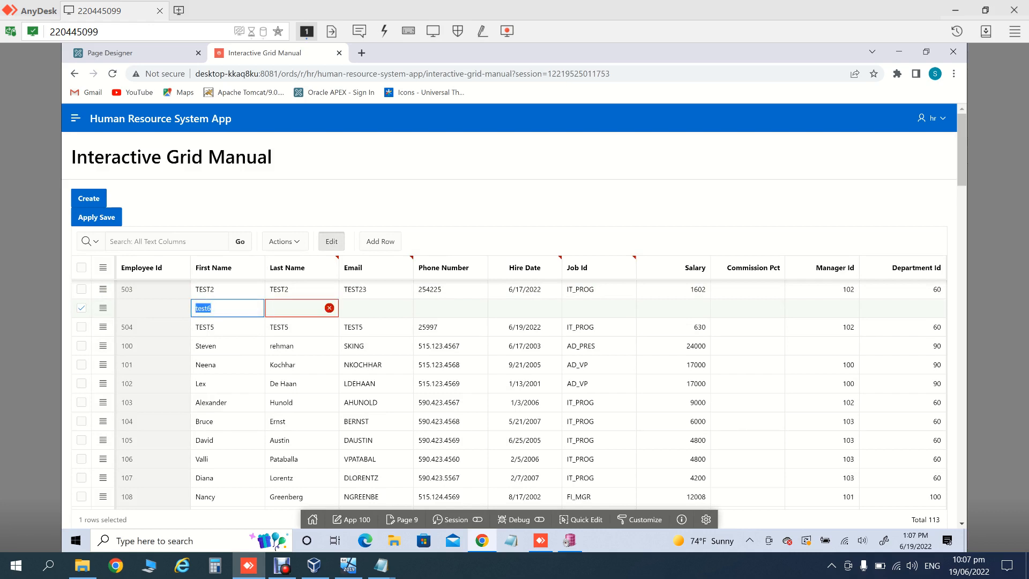
text(test)
key(BackSpace)
key(BackSpace)
key(BackSpace)
key(BackSpace)
text(TEST)
key(Tab)
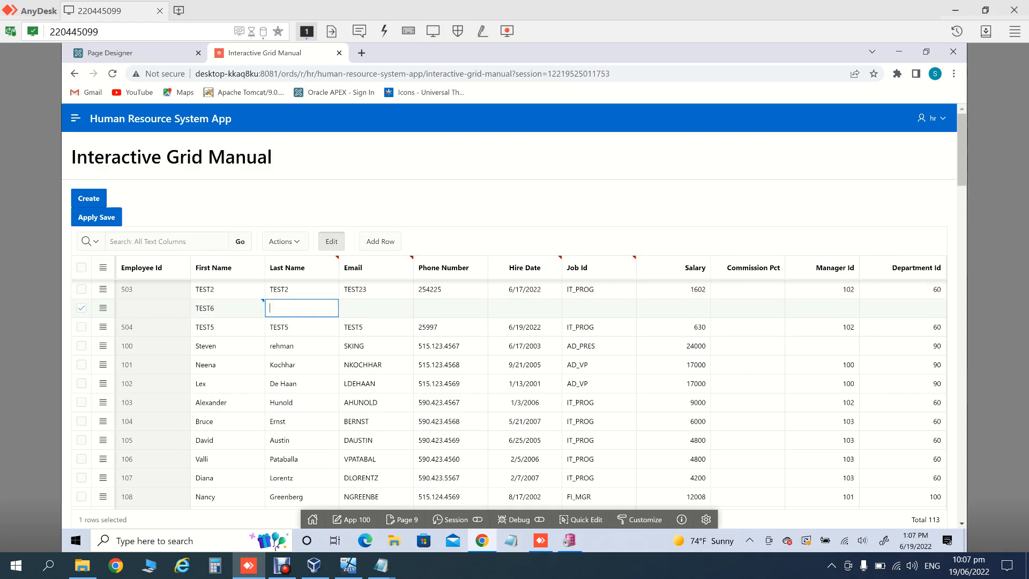
text(TEST6)
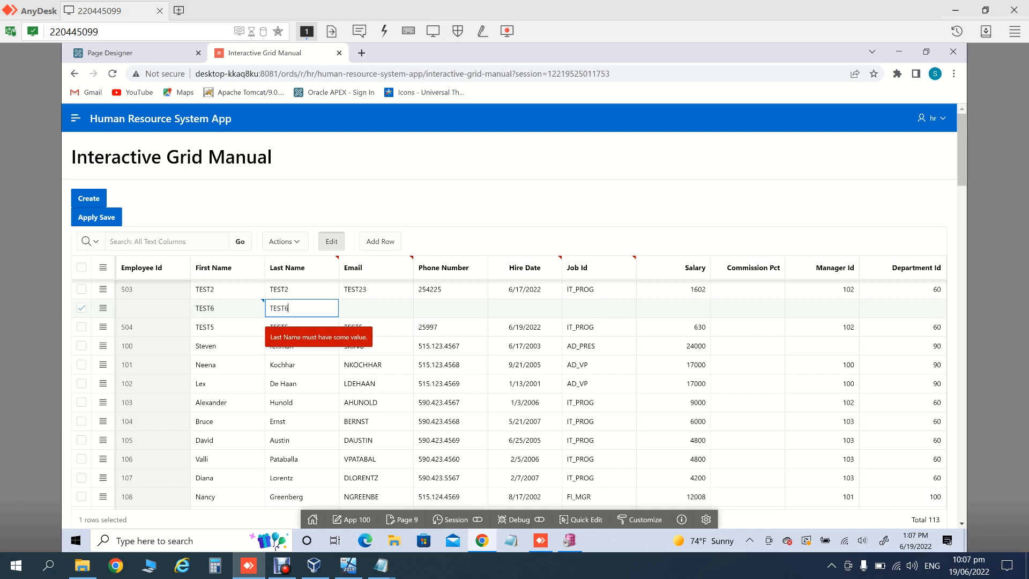
Step: Enter email TEST, phone 978, hire date 6/19/2022, IT_PROG, salary 987, manager 102, department 60, and create
key(Tab)
text(TEST)
key(Tab)
text(978)
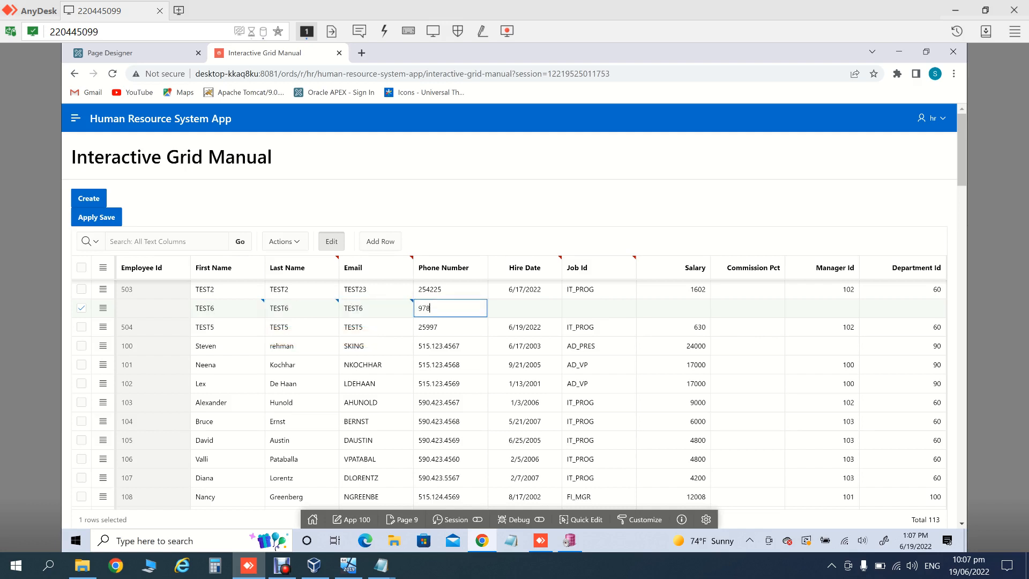
key(Tab)
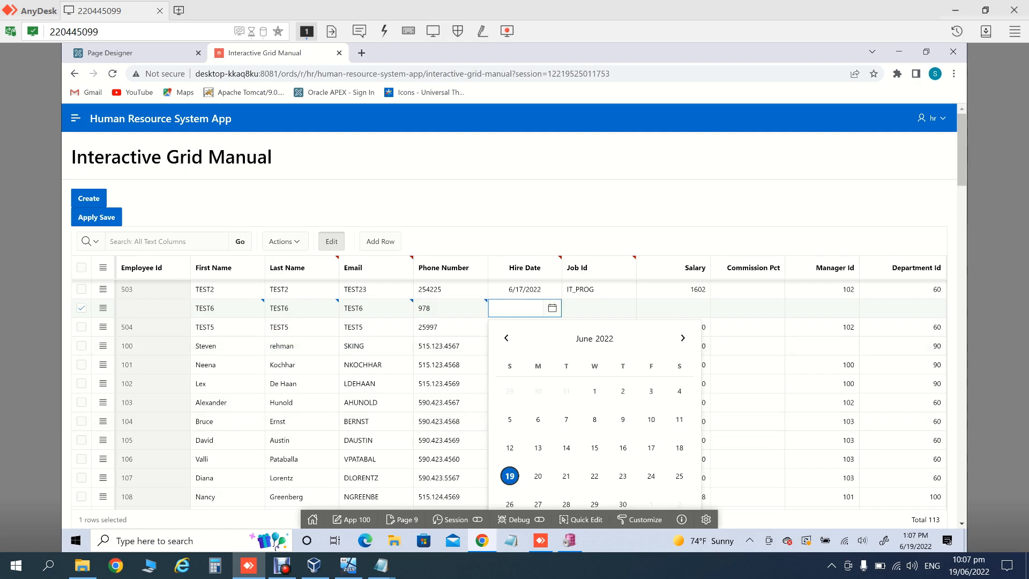
key(Return)
key(Tab)
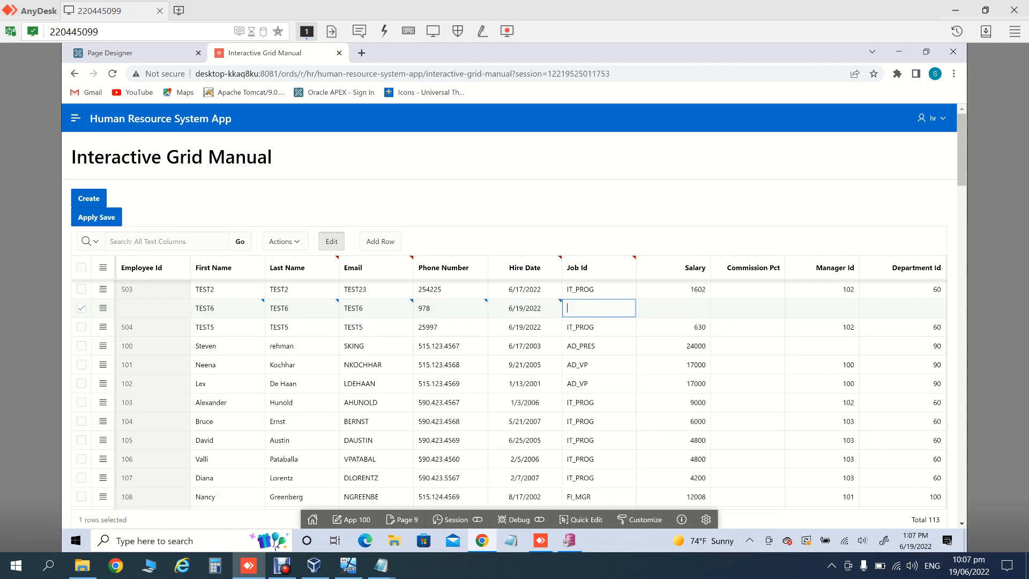
text(IT_PROG)
key(Tab)
text(987)
key(Tab)
key(Tab)
text(102)
key(Tab)
text(60)
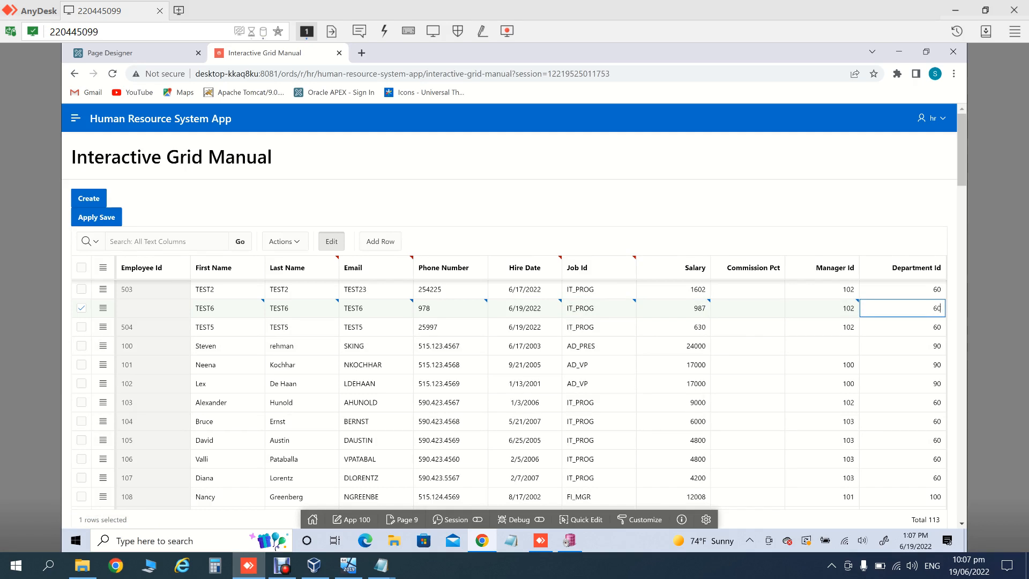
click(88, 198)
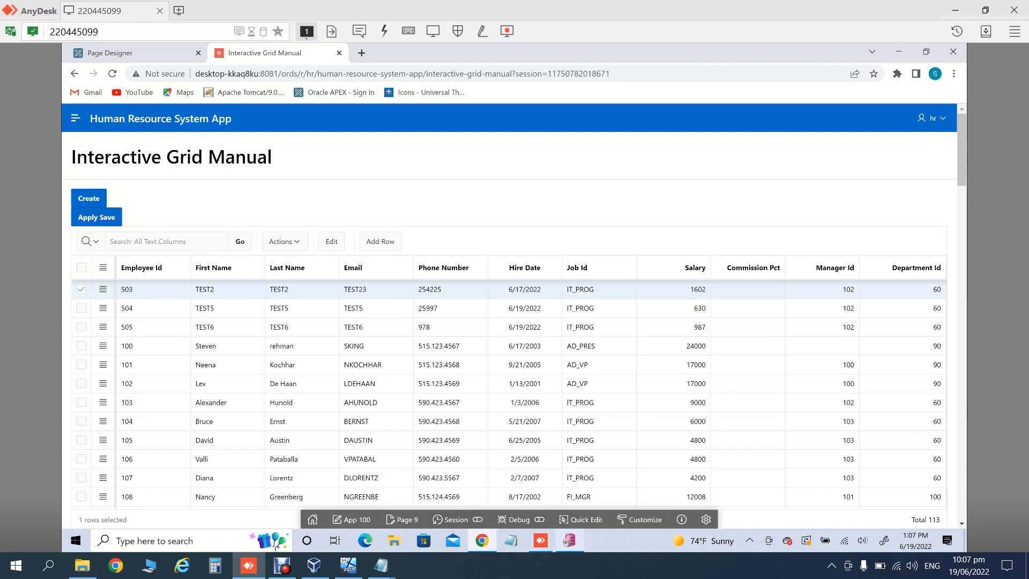
click(569, 541)
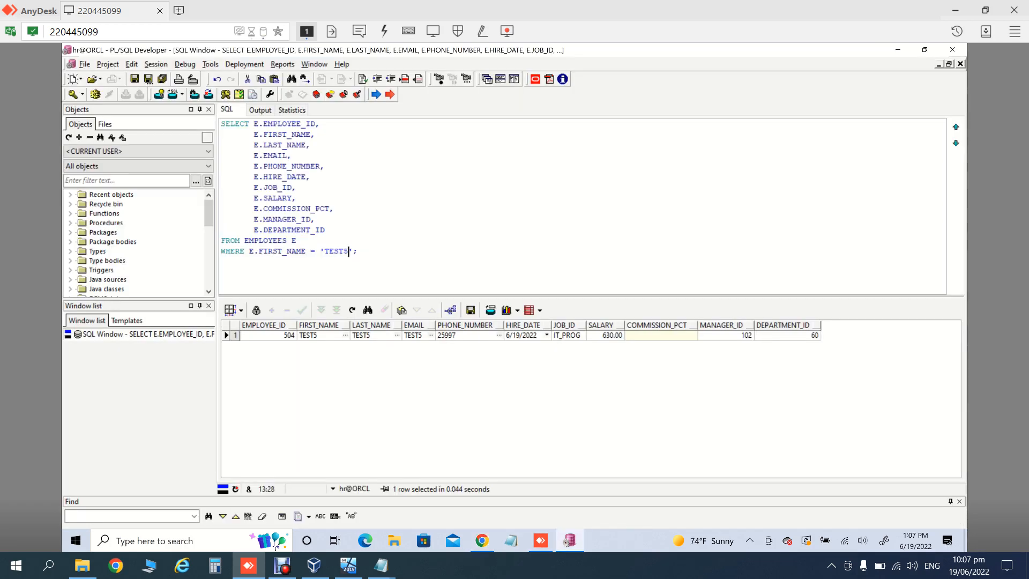
Step: Change the WHERE filter to TEST6 and run it, confirming employee 505, then return to Chrome
key(BackSpace)
text(6)
key(F8)
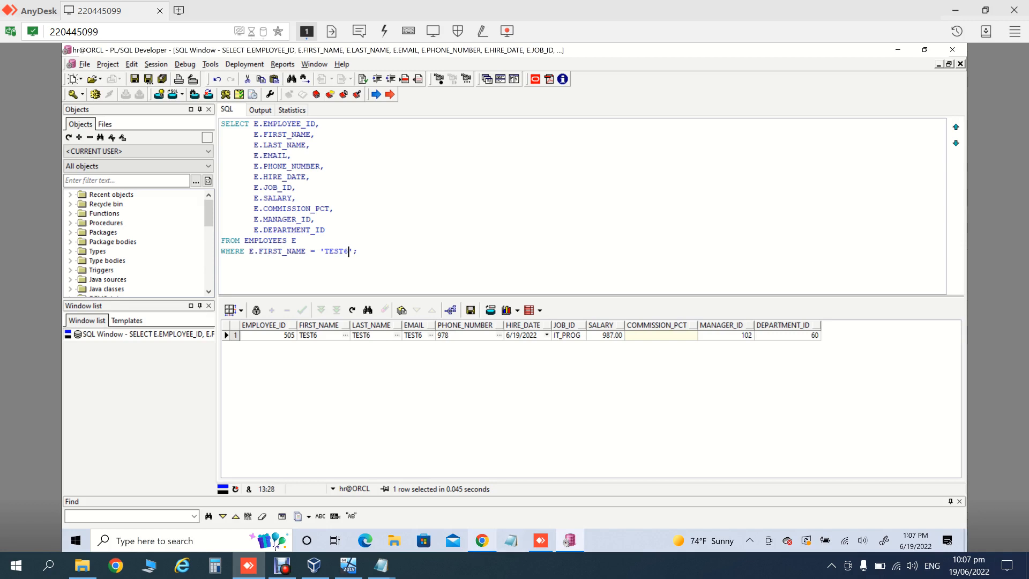
click(482, 541)
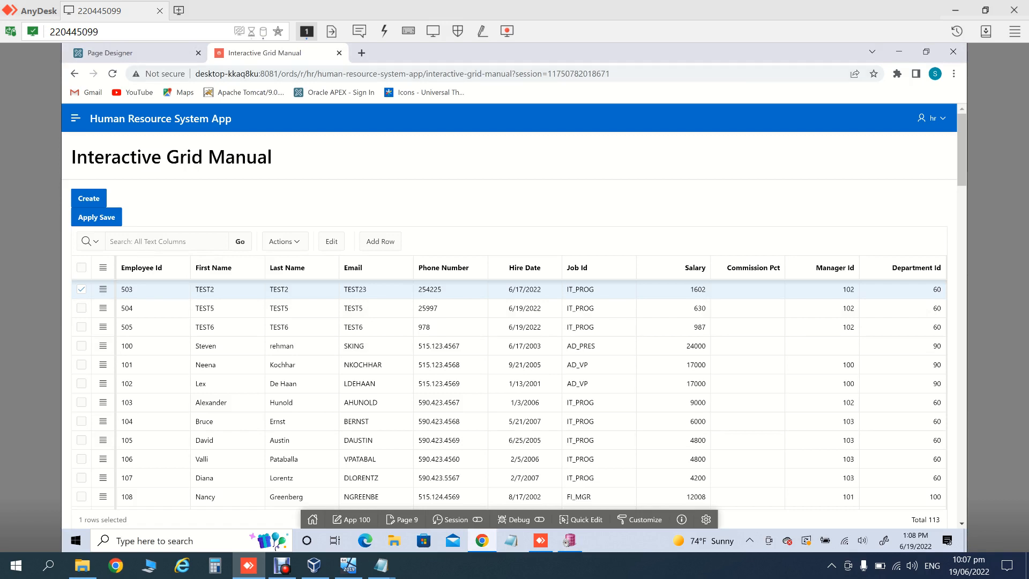
Step: In the New process's code editor, add an ELSIF :APEX$ROW_STATUS = 'U' then branch before END IF
click(134, 53)
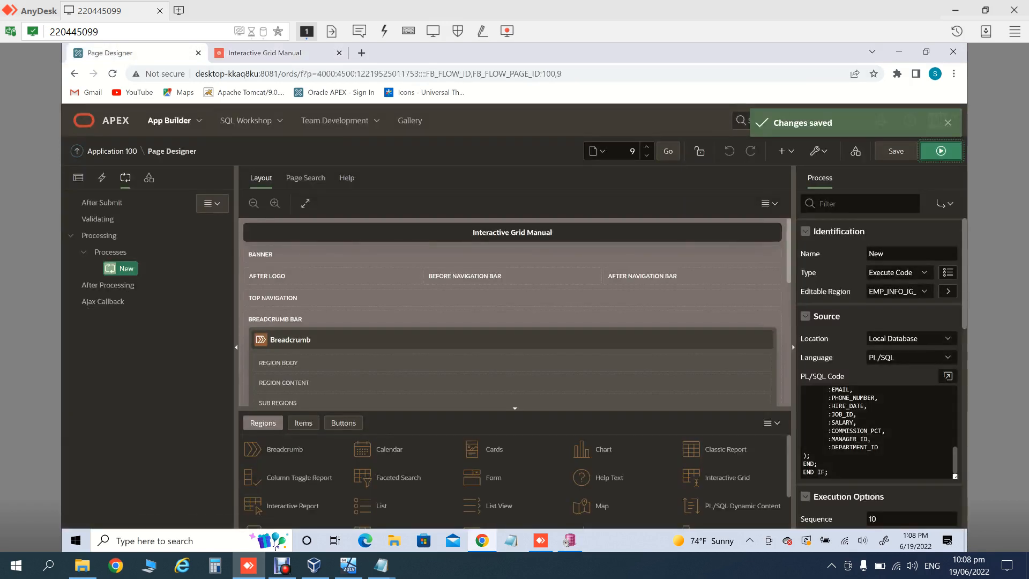
click(948, 376)
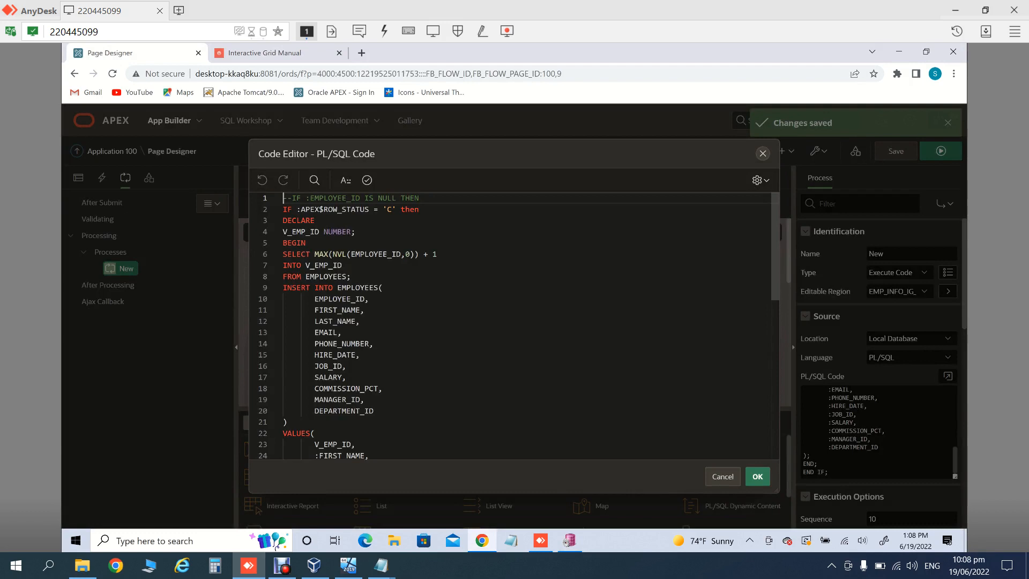
drag(419, 209, 283, 210)
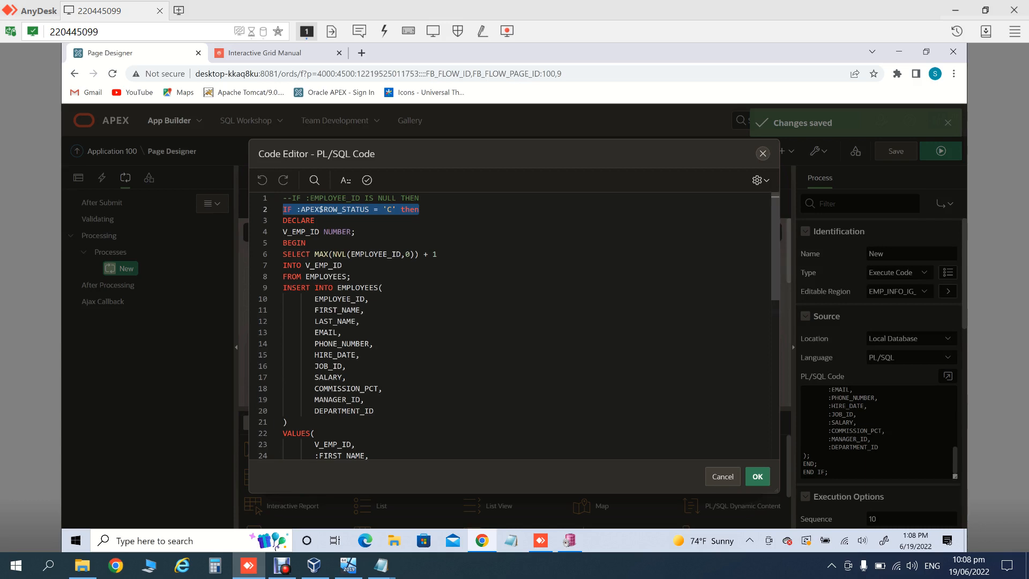
click(375, 411)
key(Down)
key(Down)
key(Down)
key(Down)
key(Down)
key(Down)
key(Down)
key(Down)
key(Down)
key(Down)
key(Down)
key(Down)
key(Down)
key(Down)
key(Down)
key(Down)
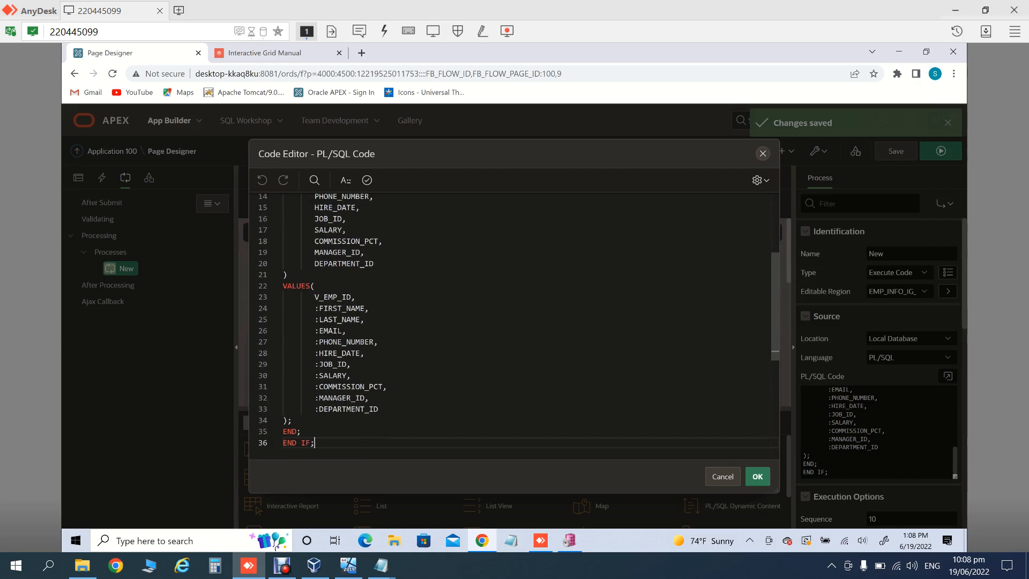
key(Up)
key(Return)
text(ELSIF :APEX$ROW_STATUS = 'C' then)
key(Left)
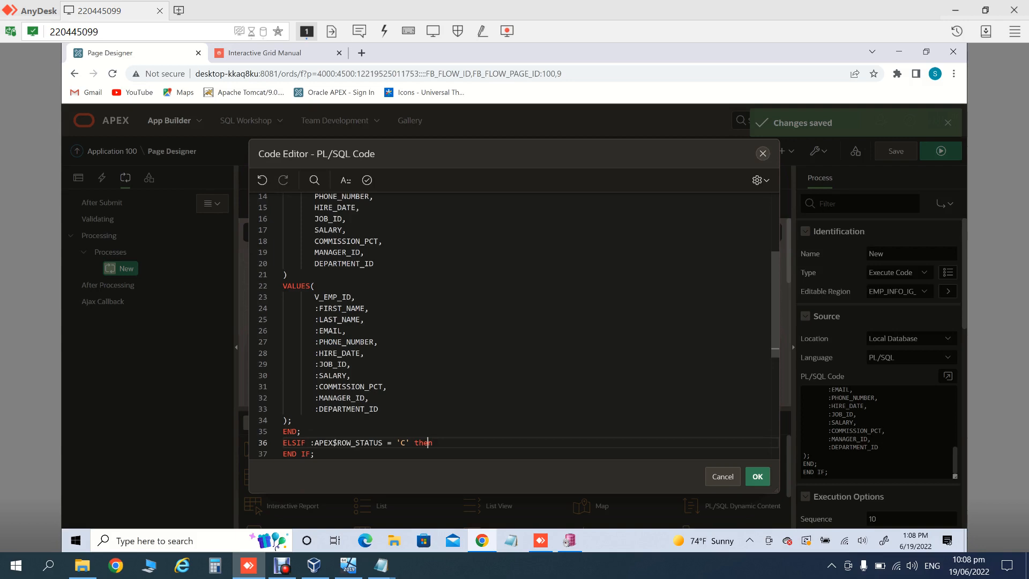
key(Left)
key(Left)
key(BackSpace)
text(U)
Step: Write UPDATE EMPLOYEES SET FIRST_NAME = :FIRST_NAME and begin the WHERE line
key(Return)
text(UPDATE )
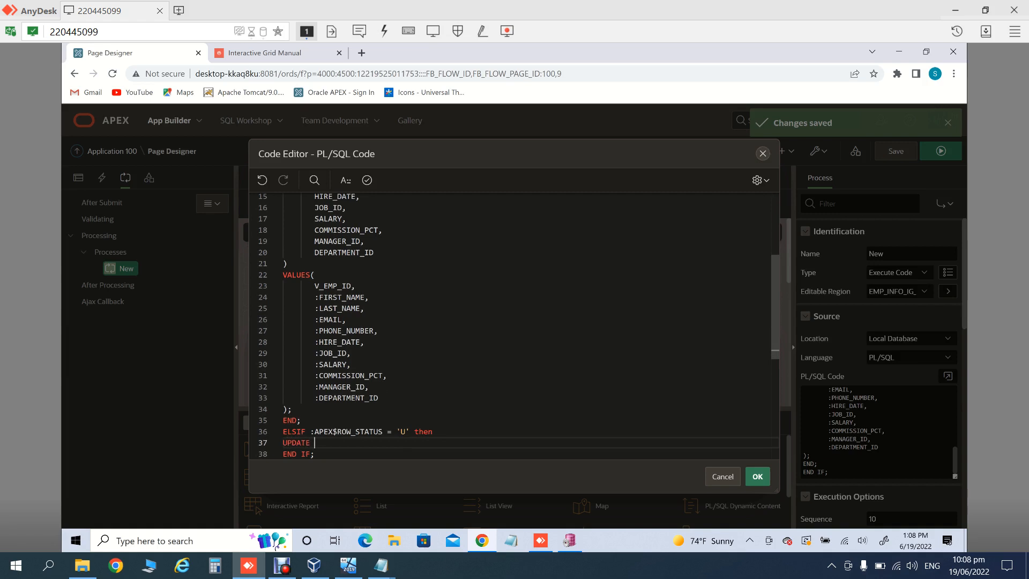
text(EMPLOYEES)
key(Return)
text(SET)
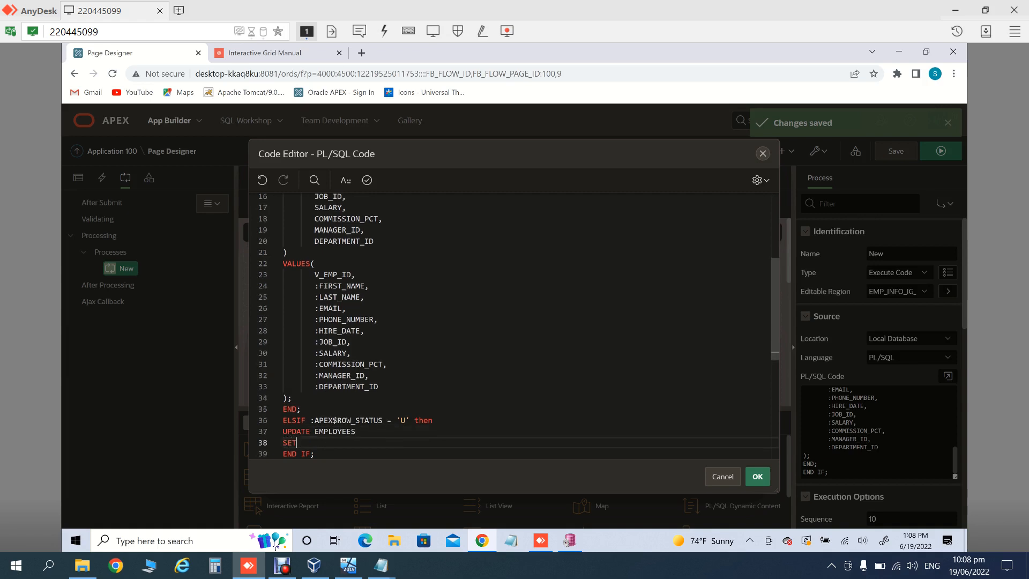
text( FIRST_NAME = :FIRST_NAME)
key(Return)
text(WHERE WMPLO)
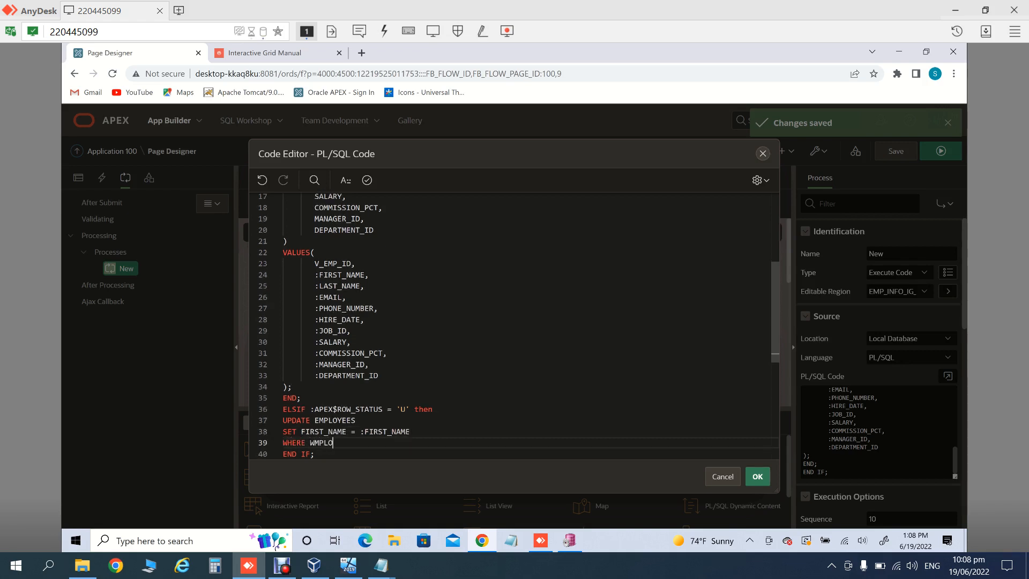
text(YEE_ID =)
Step: Fix the WMPLOYEE_ID typo, complete WHERE EMPLOYEE_ID = :EMPLOYEE_ID;, and validate the code
click(314, 443)
key(BackSpace)
text(E)
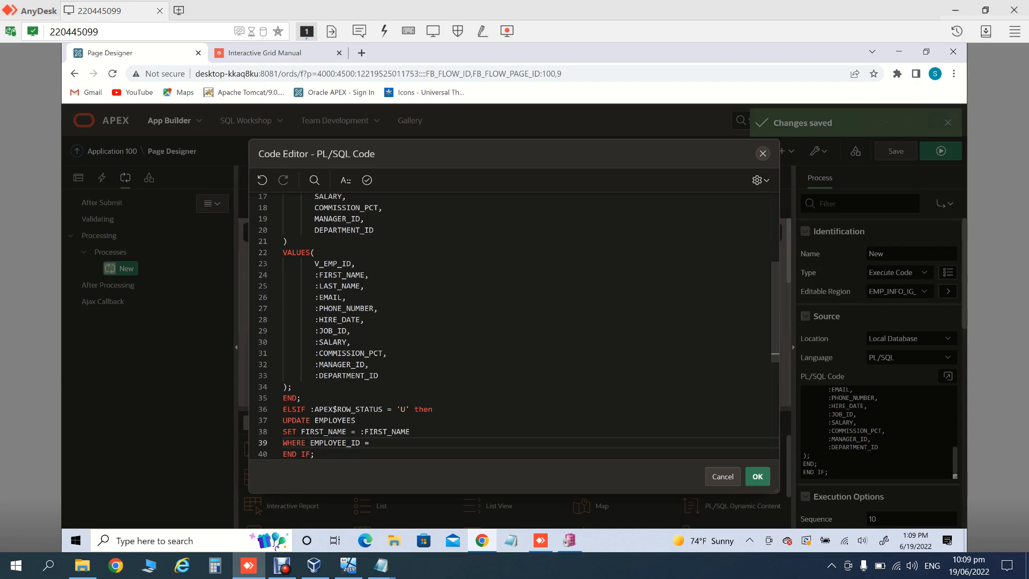
key(End)
text(:)
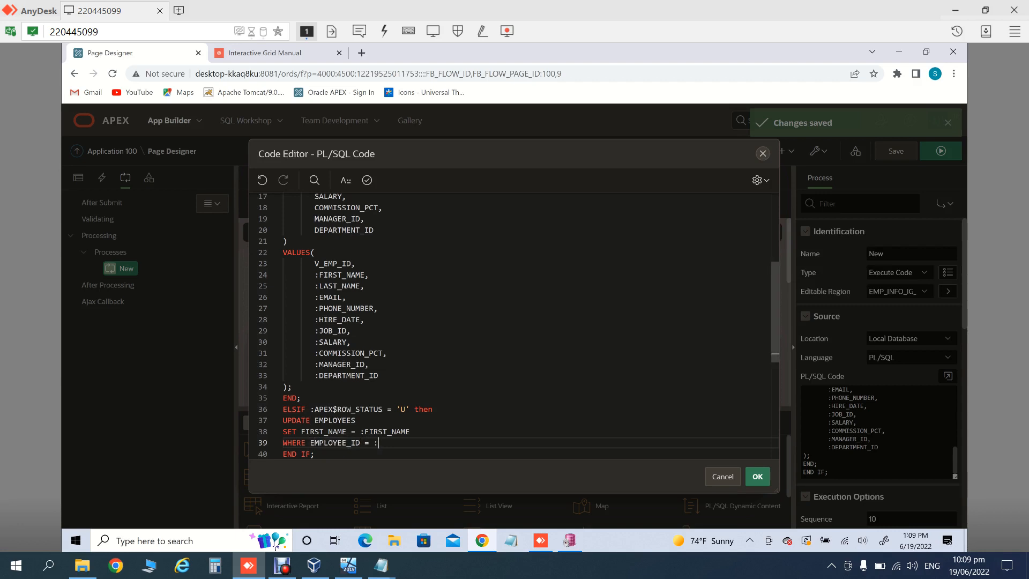
text(EMPLOYEE_ID;)
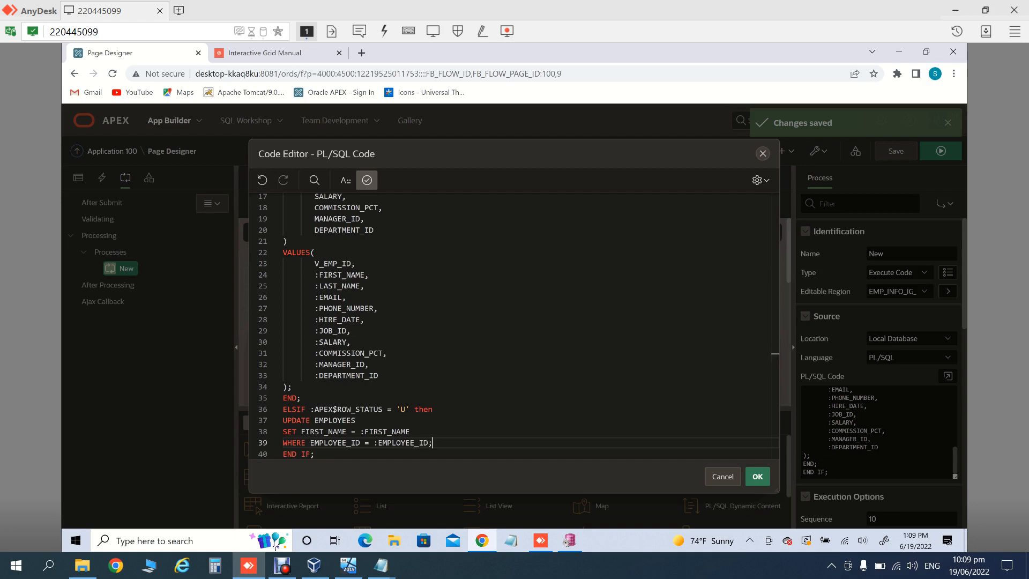
click(367, 180)
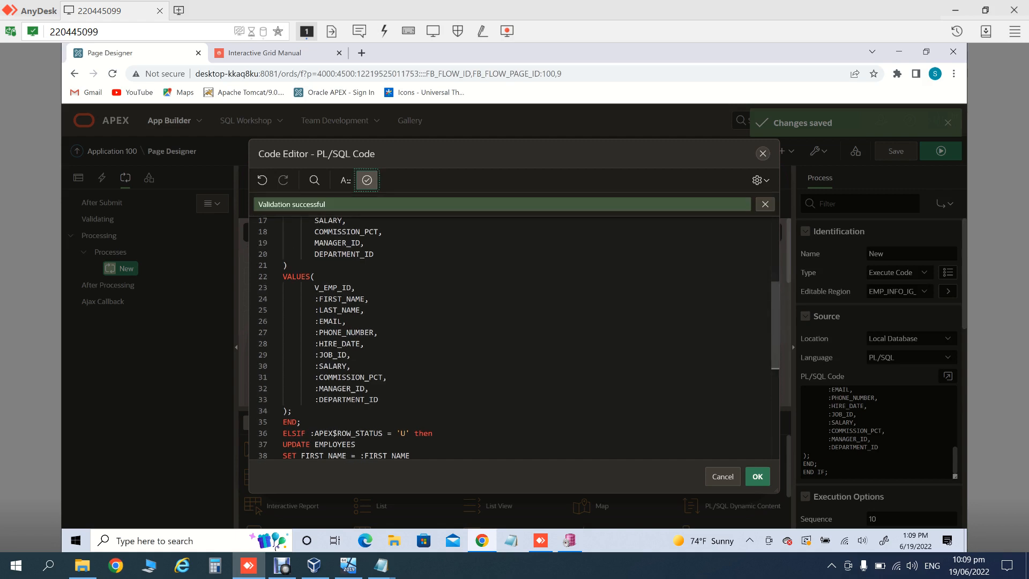
Step: Accept the edited code, then save and run the Interactive Grid Manual page
click(757, 477)
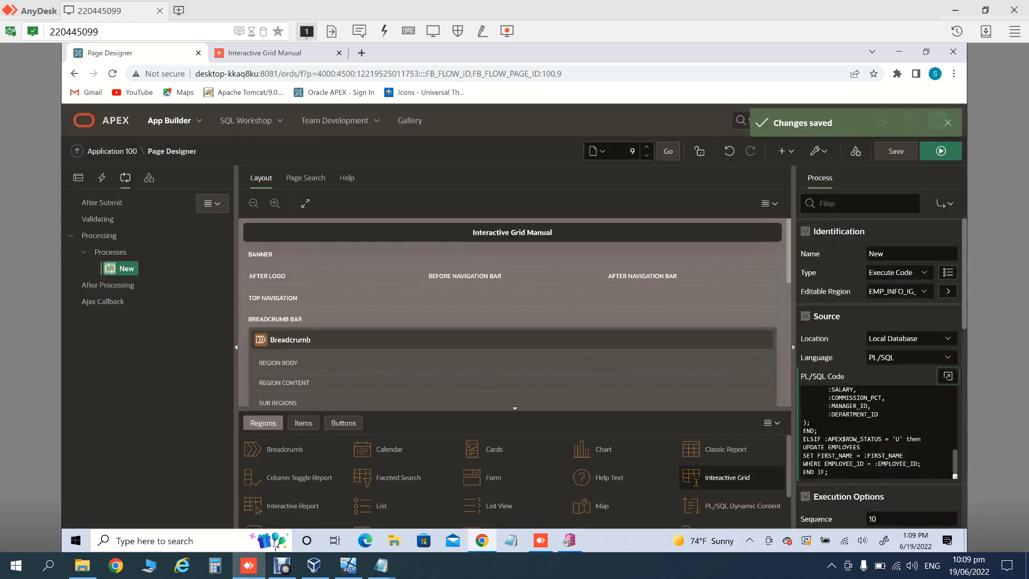
click(940, 150)
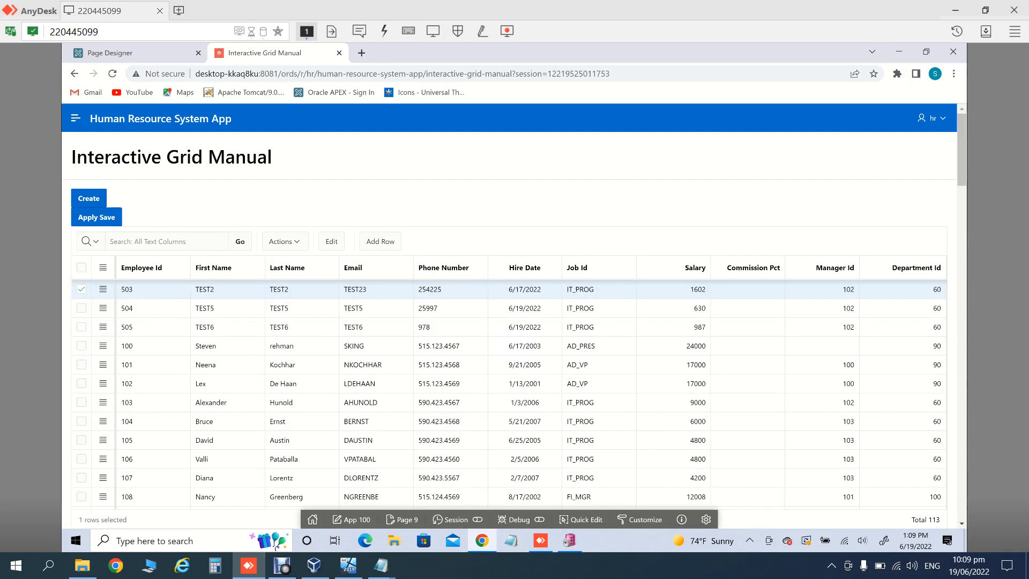
click(227, 289)
Step: Change employee 505's first name from TEST6 to TEST7 and submit it with Apply Save
double_click(220, 327)
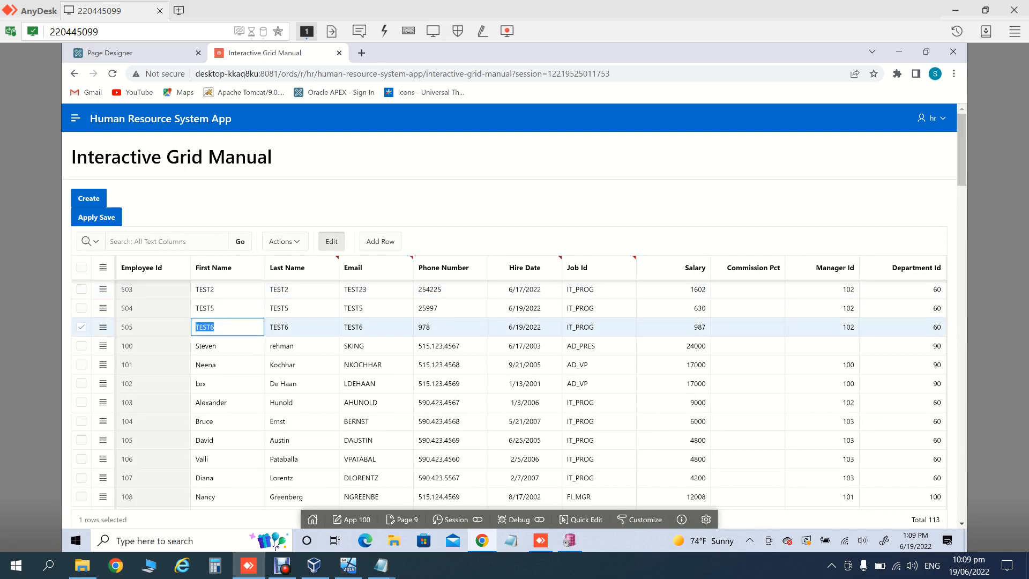
key(End)
key(BackSpace)
click(97, 217)
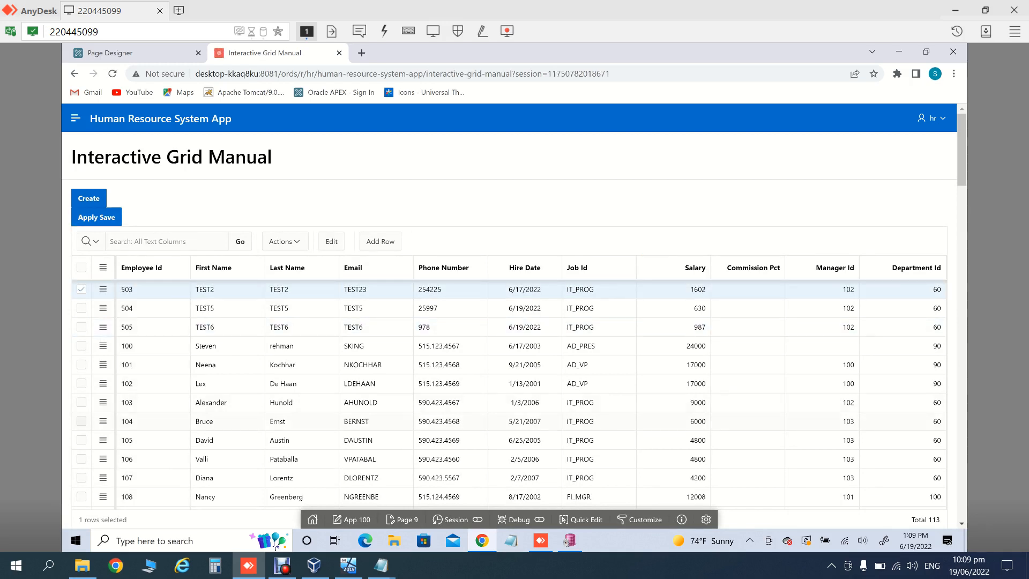
mouse_move(248, 566)
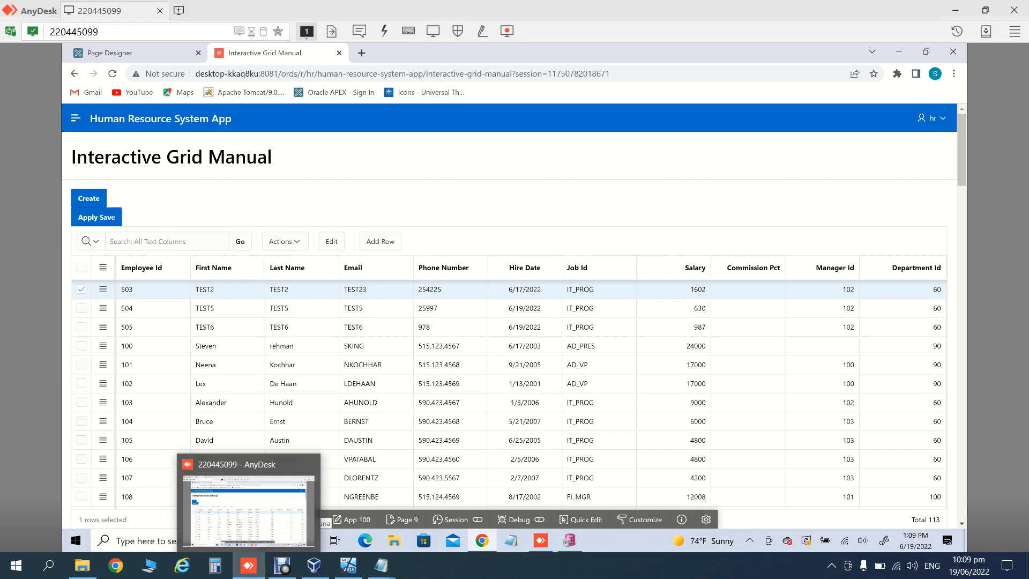
Step: Re-run the PL/SQL Developer employee query for 'TEST7', get no rows, and return to the browser
click(569, 540)
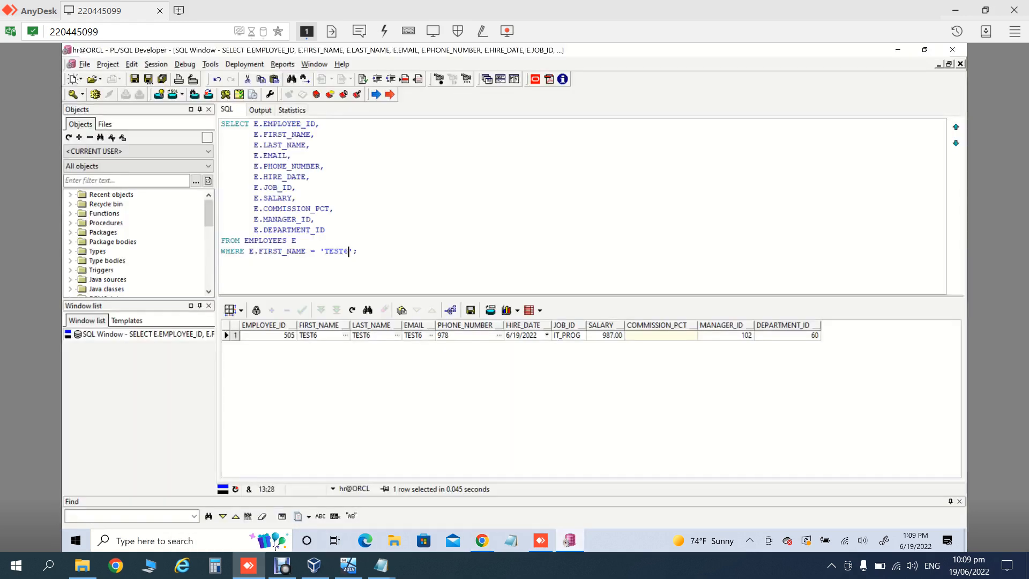
key(F8)
key(F8)
key(BackSpace)
text(7)
key(F8)
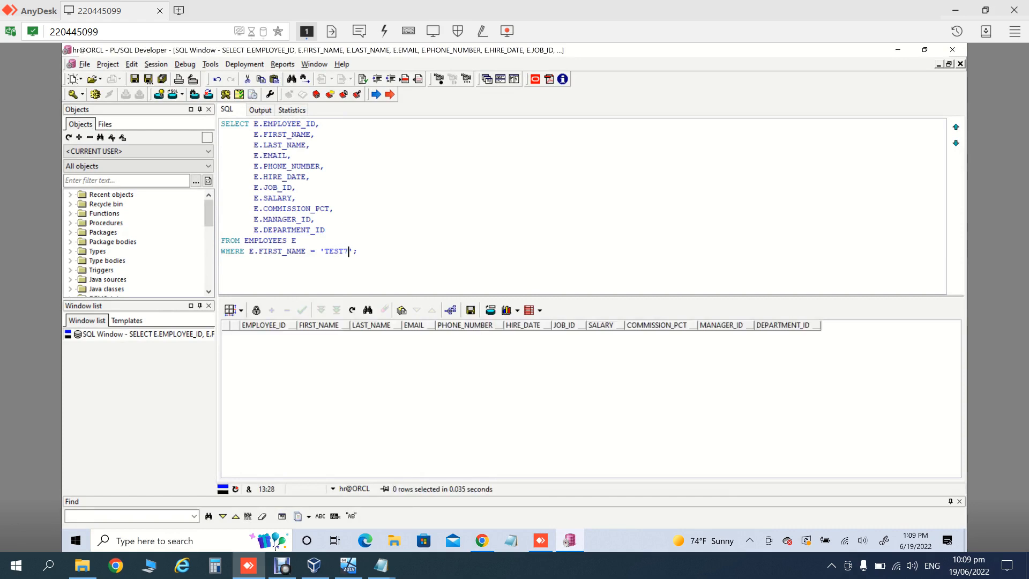
key(BackSpace)
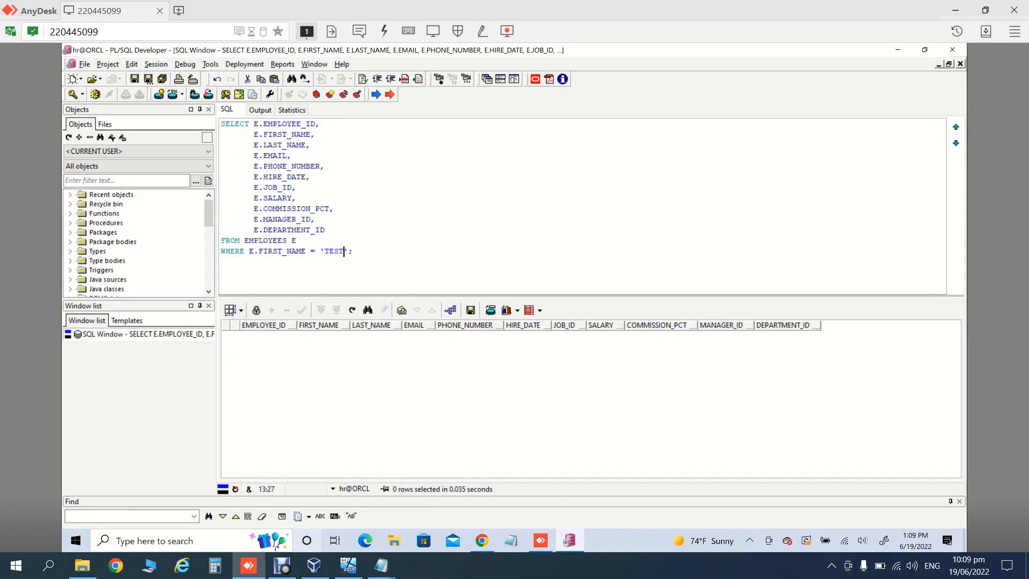
click(482, 540)
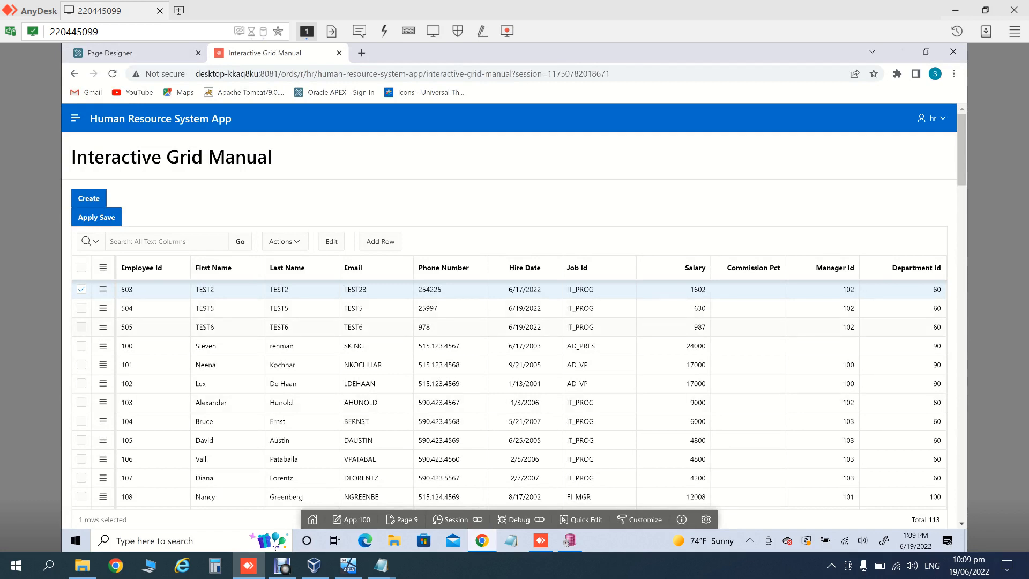
Step: Rename employee 505 to TEST7 in the grid again, Apply Save, then go to PL/SQL Developer
double_click(214, 327)
click(215, 327)
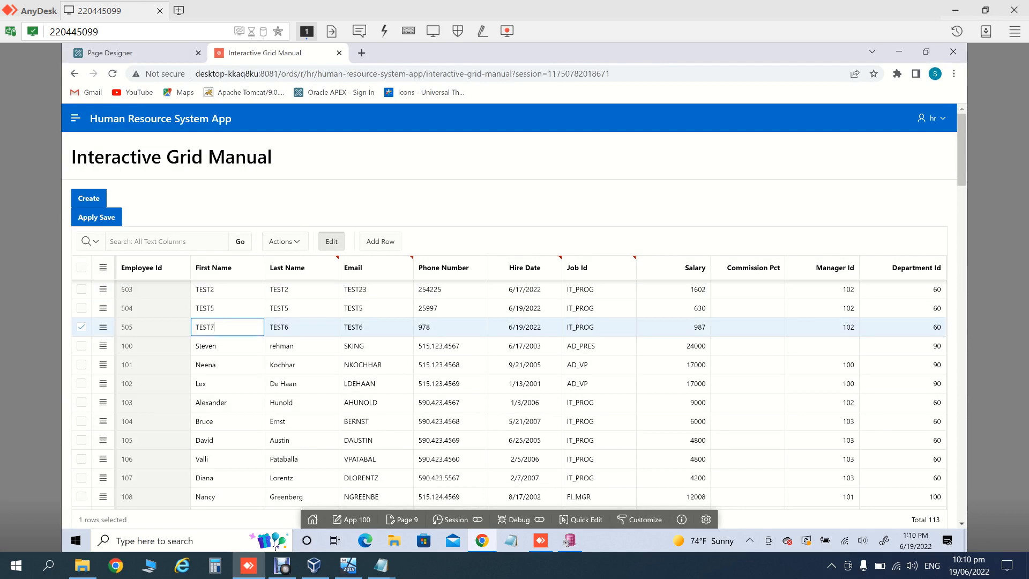
click(97, 217)
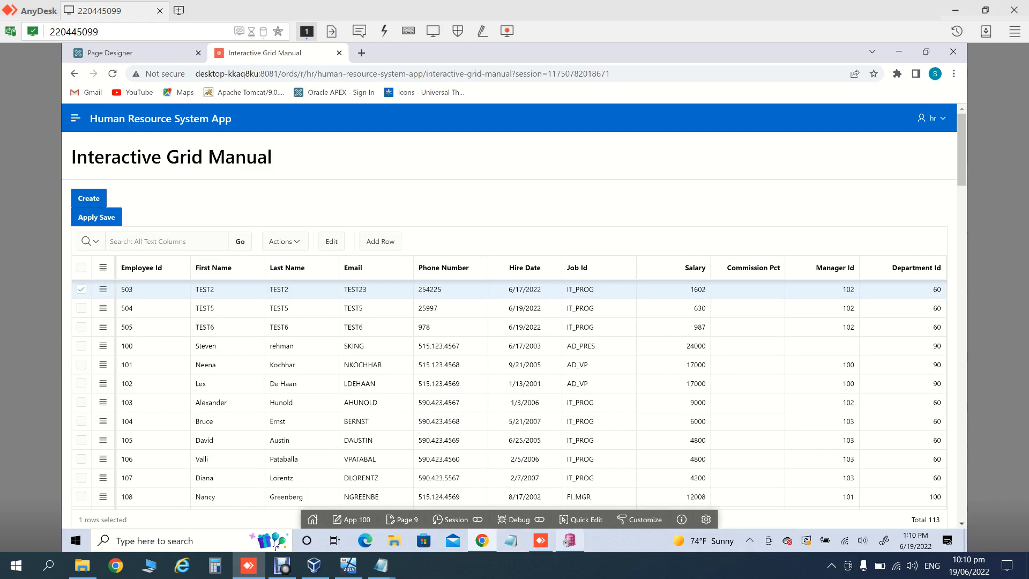
click(569, 541)
Step: Query for first name 'TEST7' again, find no rows, and return to the Chrome grid page
key(F8)
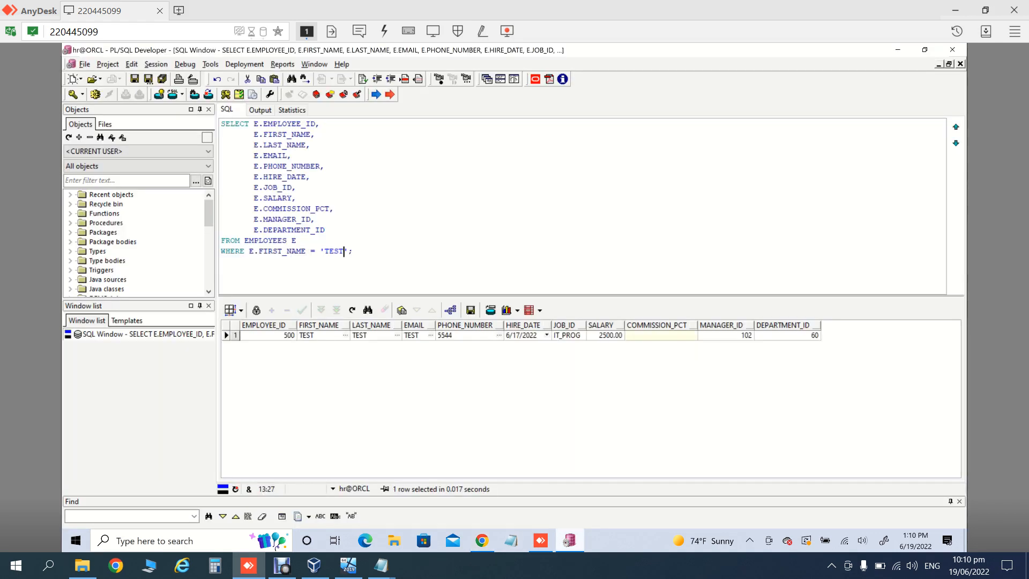
text(7)
key(F8)
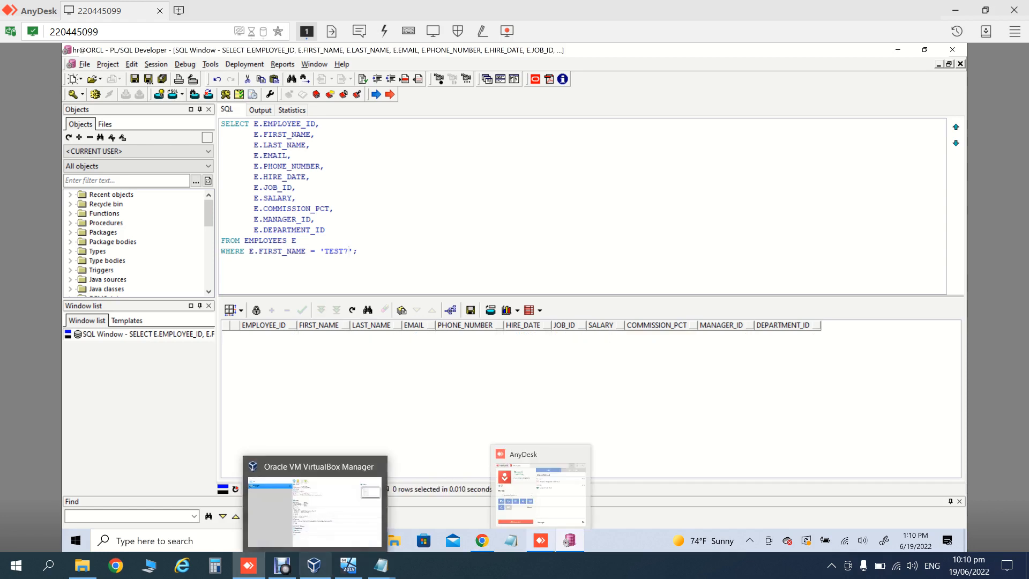
click(334, 209)
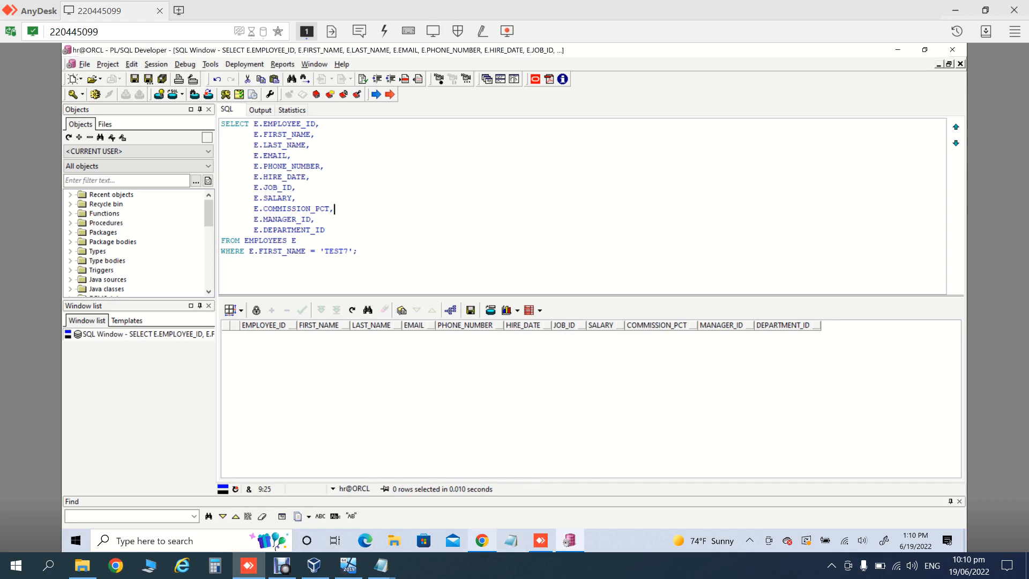
click(482, 541)
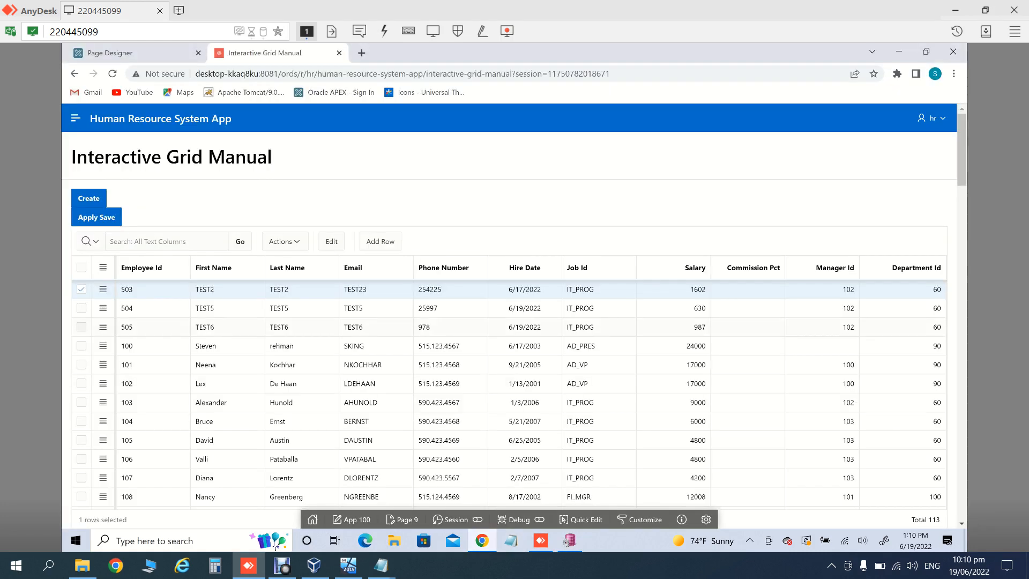
Step: Delete the Save button under the grid's Region Body in page 9's Rendering tree
click(123, 53)
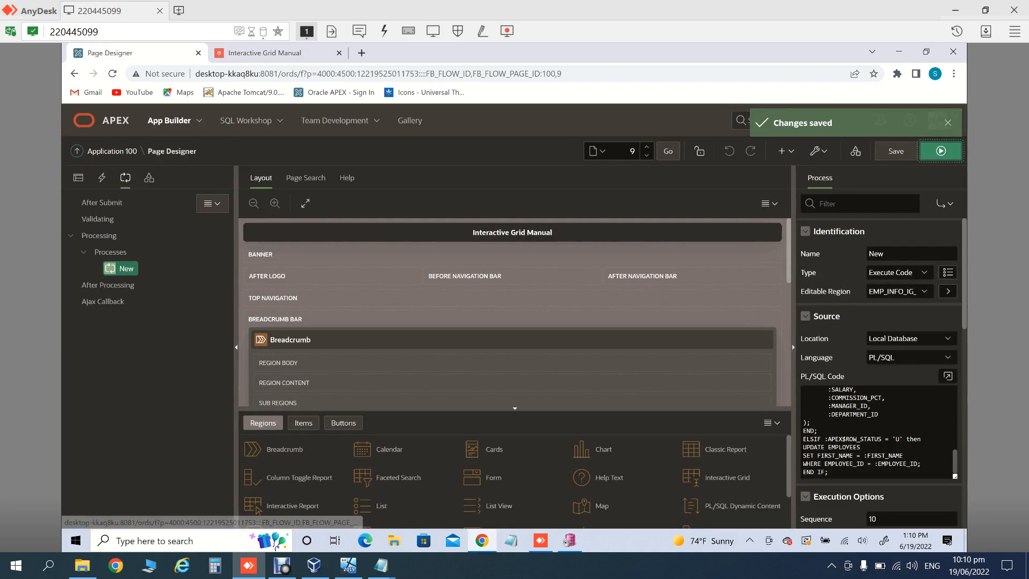
click(78, 177)
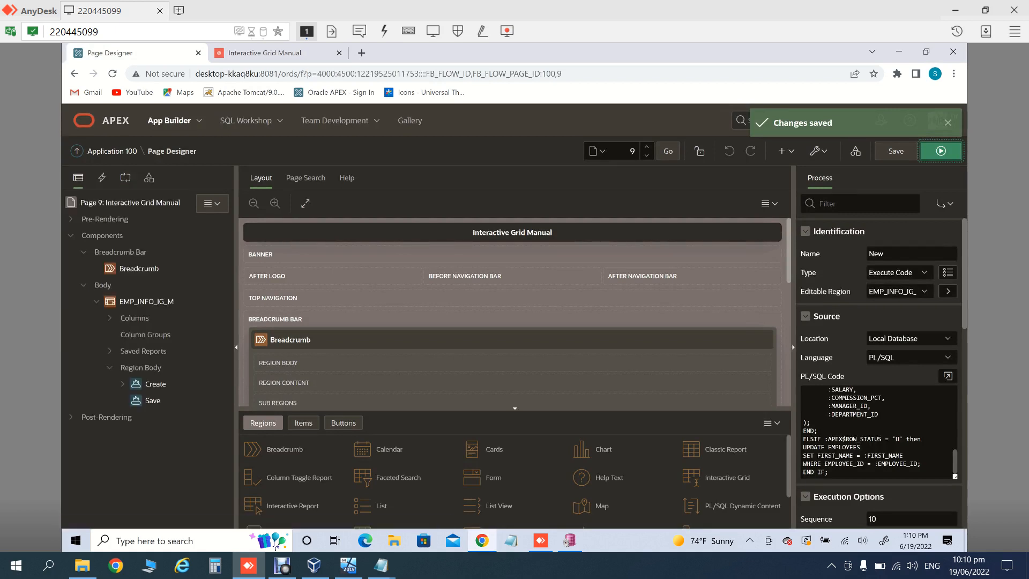
click(152, 401)
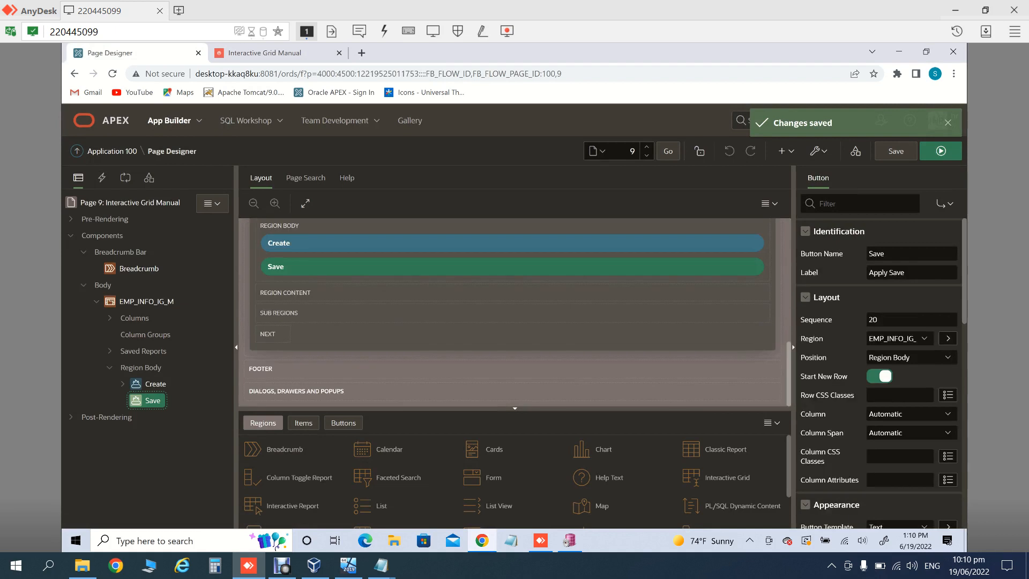
key(Delete)
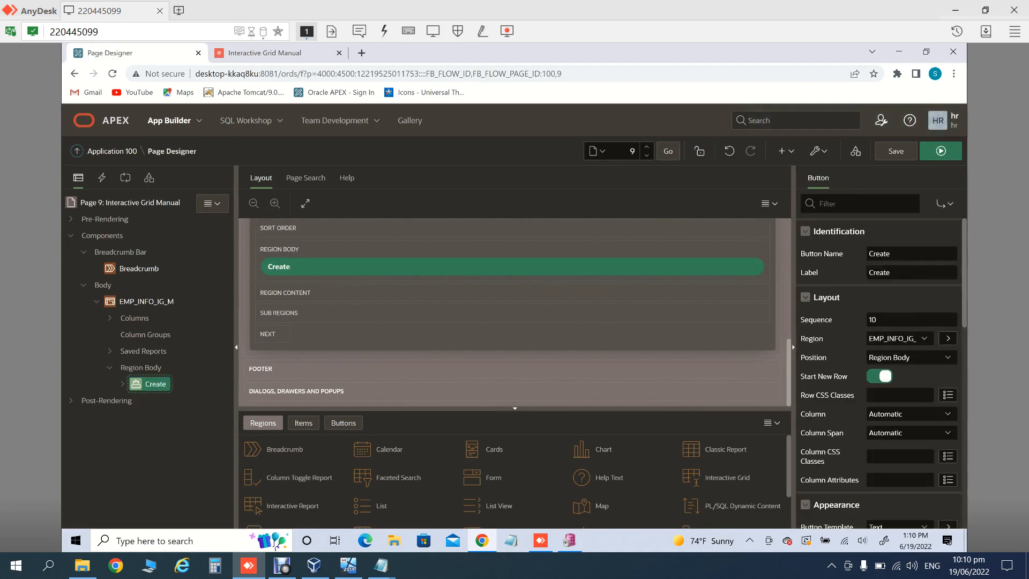
Step: Review the EMP_INFO_IG_M grid's editing options, leaving add, update and delete rows enabled
click(146, 301)
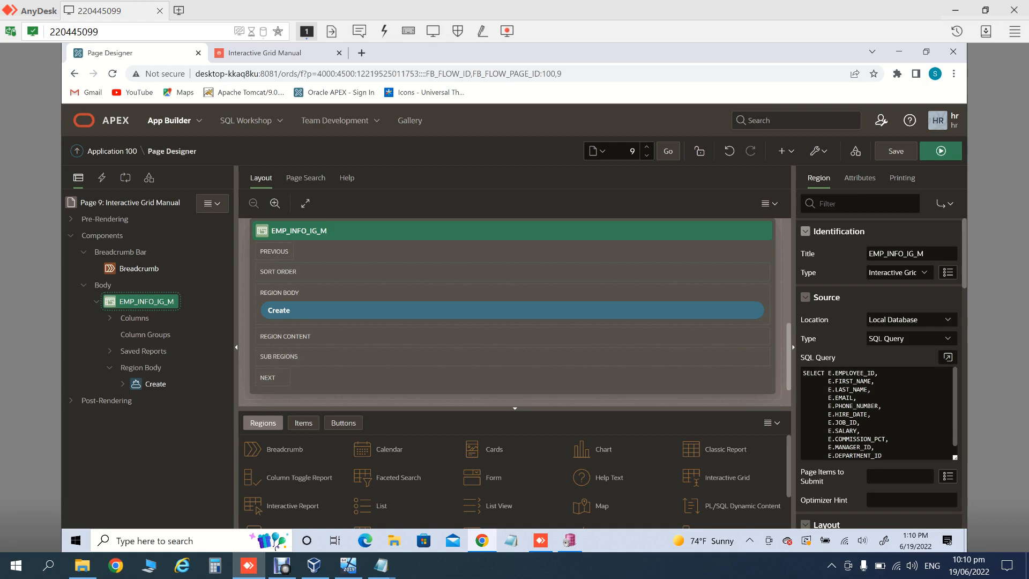
click(860, 178)
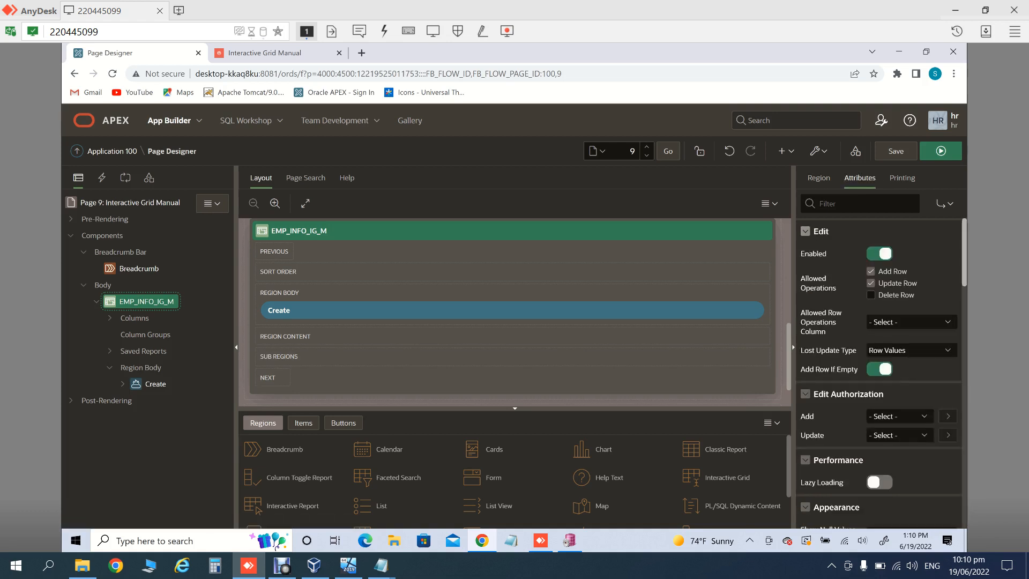
scroll(879, 375, down, 2)
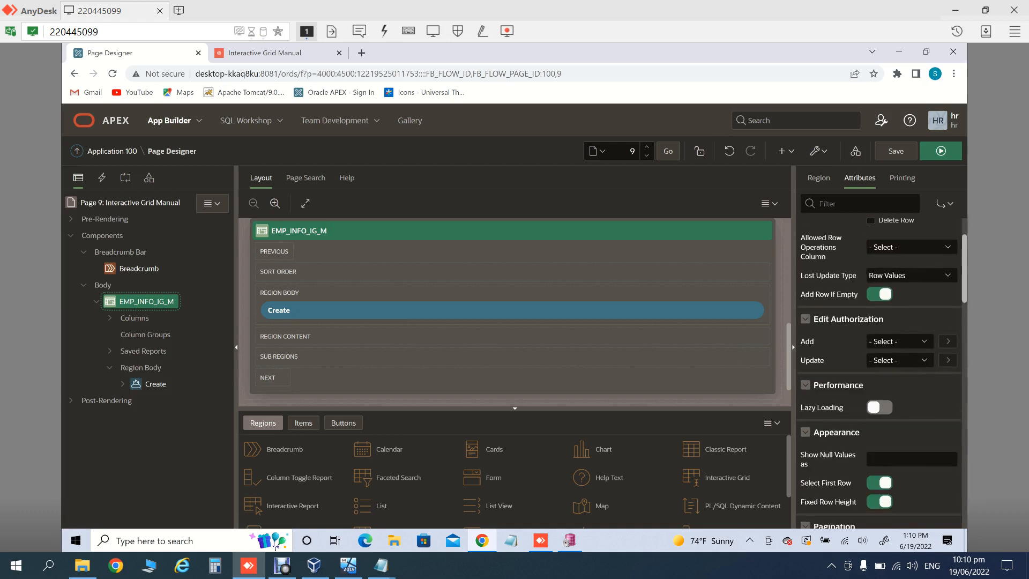
scroll(878, 375, up, 2)
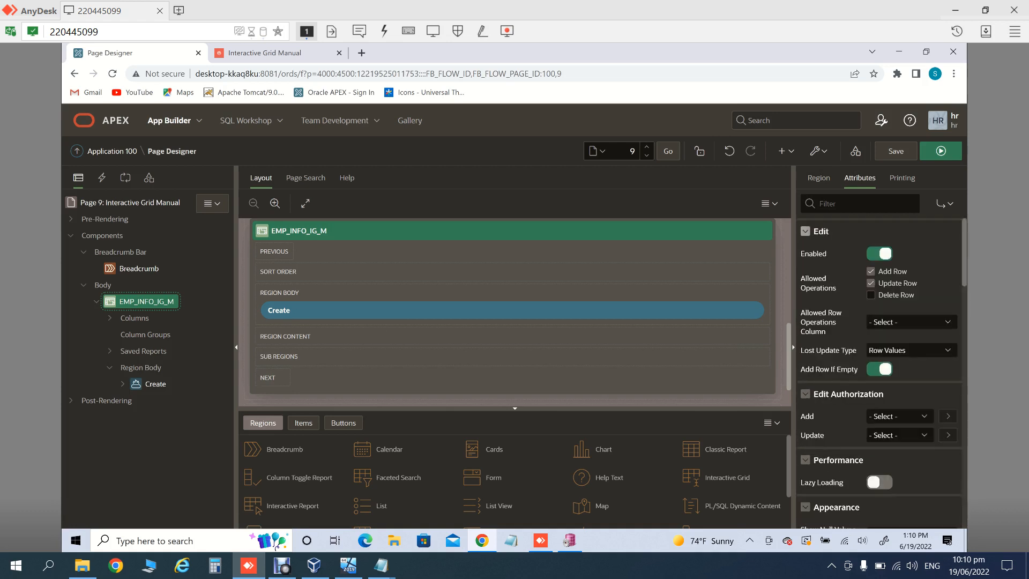
click(870, 295)
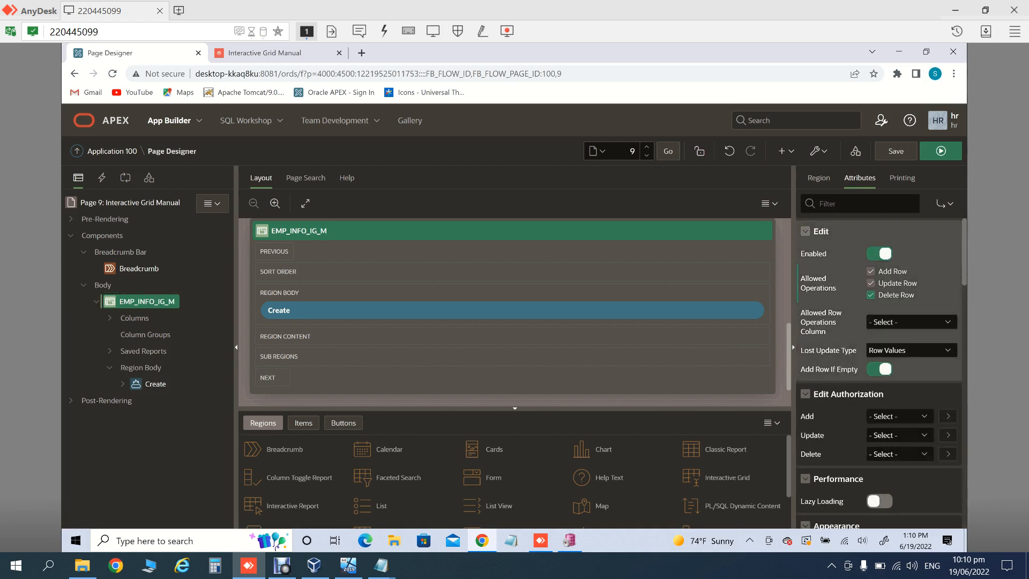
scroll(879, 322, down, 1)
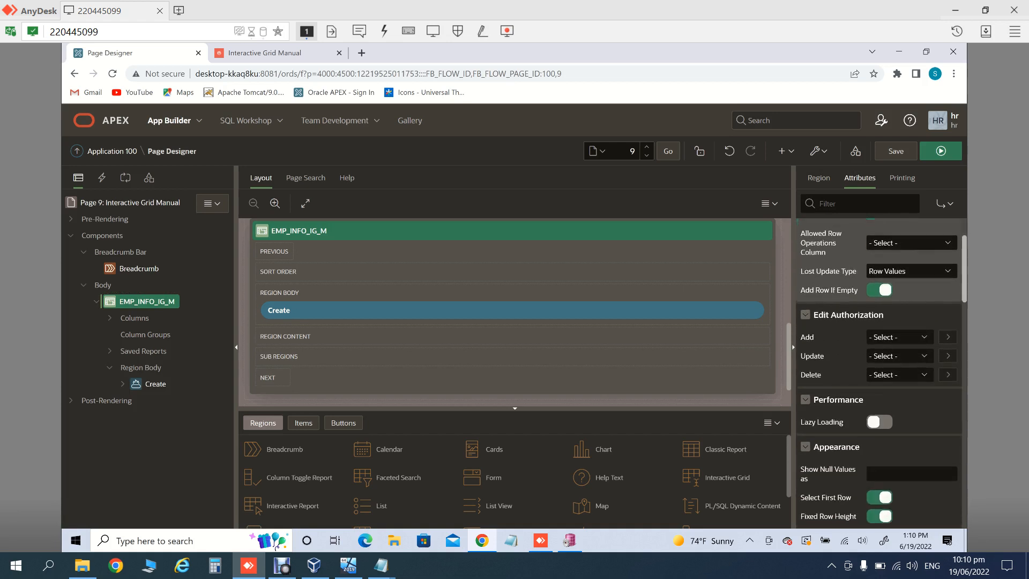
scroll(879, 322, up, 1)
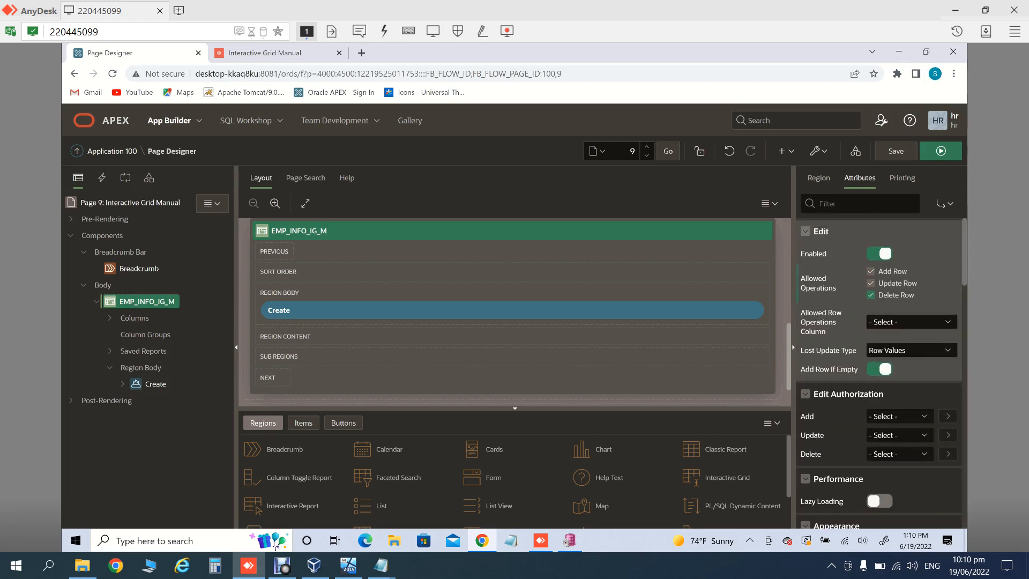
click(871, 283)
click(871, 283)
click(871, 271)
click(870, 271)
Step: Enable the Reset and Save toolbar buttons, save the page, and rerun the grid page
scroll(878, 370, down, 3)
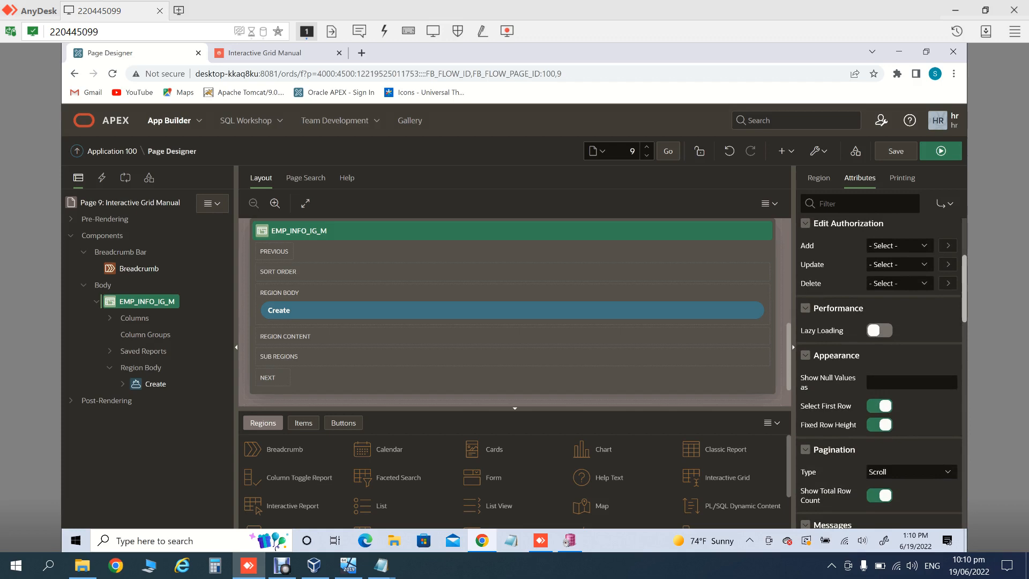
scroll(879, 370, down, 3)
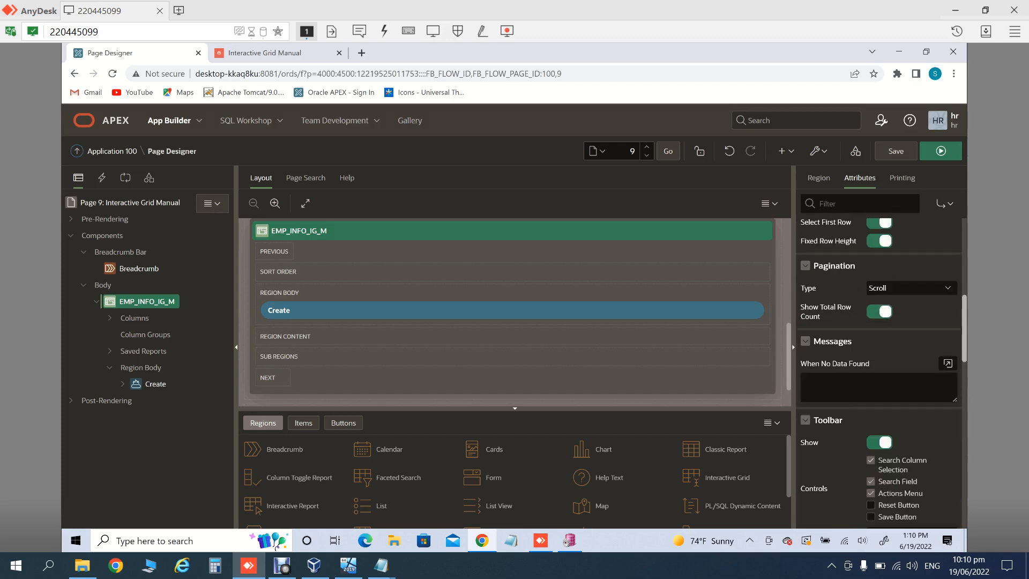
scroll(879, 370, down, 2)
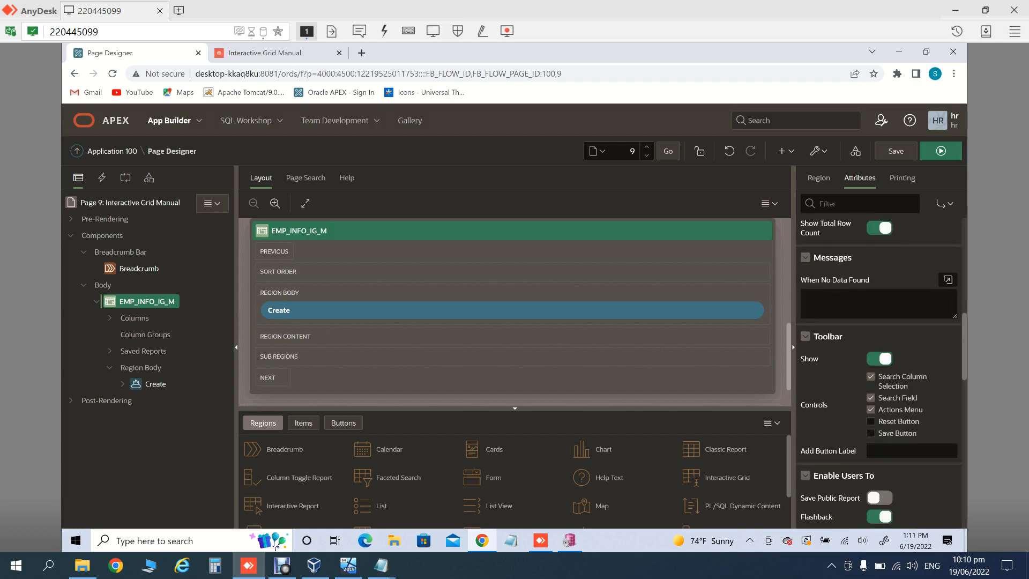
click(871, 421)
click(871, 433)
click(895, 152)
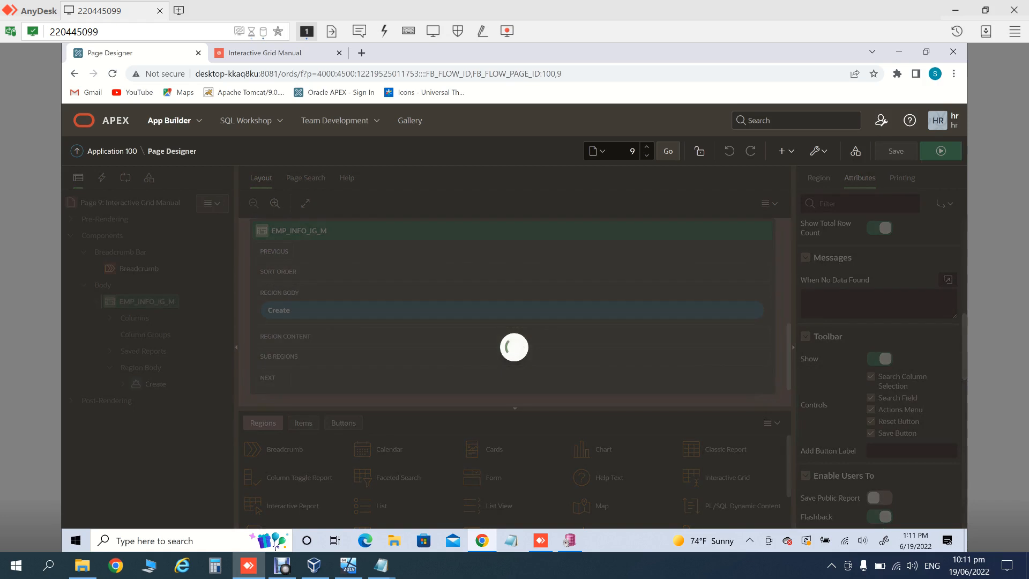
click(941, 151)
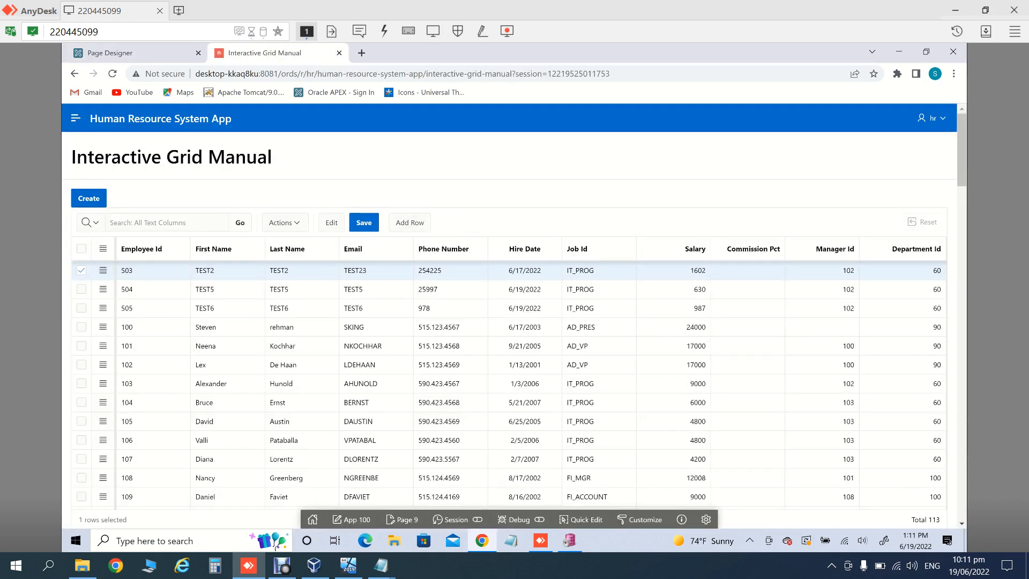
Step: Append 7 to employee 505's first name so it reads TEST7, then save the grid
double_click(217, 309)
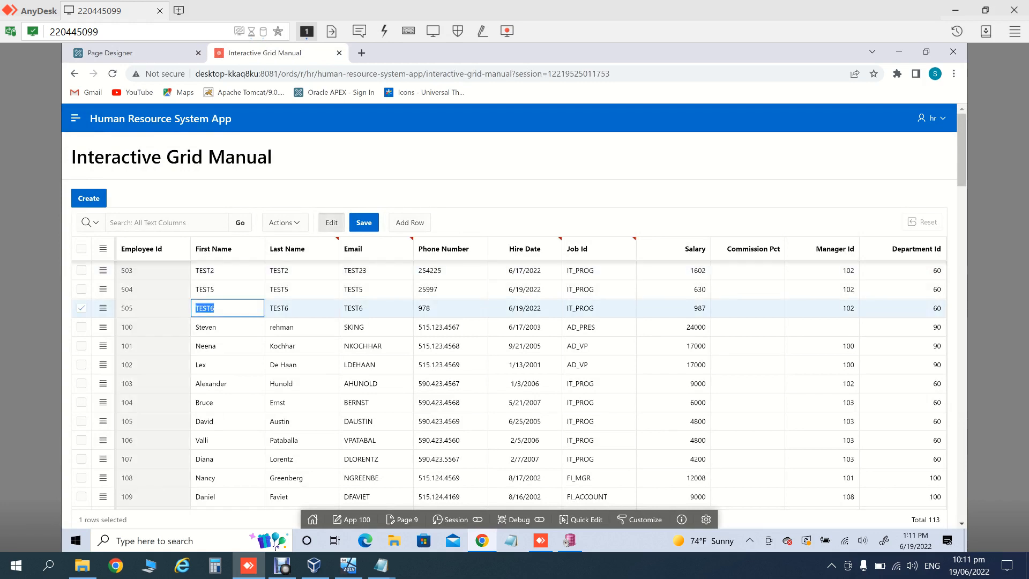
click(217, 308)
text(7)
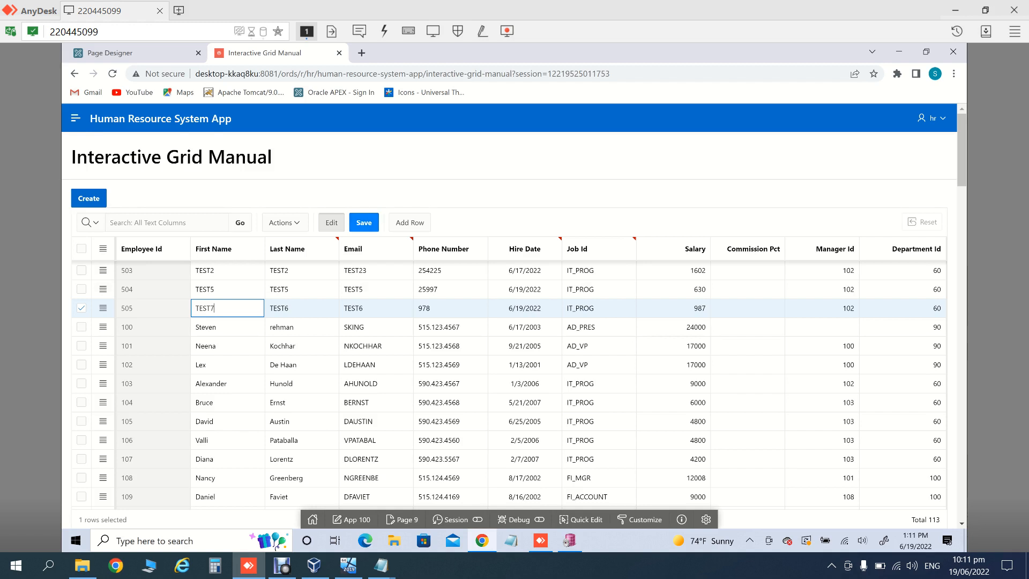
click(364, 223)
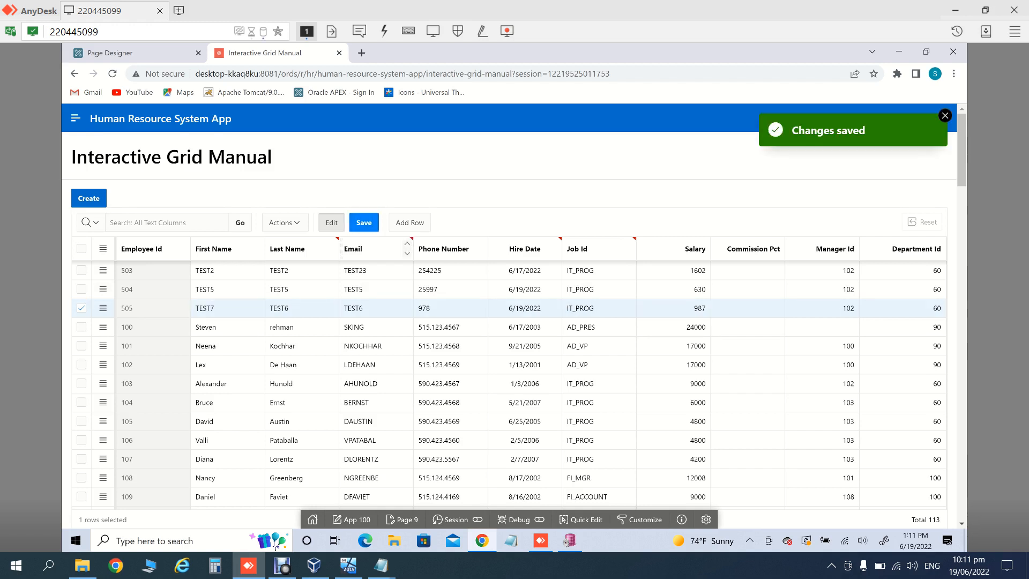
Step: Re-run the TEST7 query in PL/SQL Developer, now returning employee 505, then return to Chrome
click(569, 540)
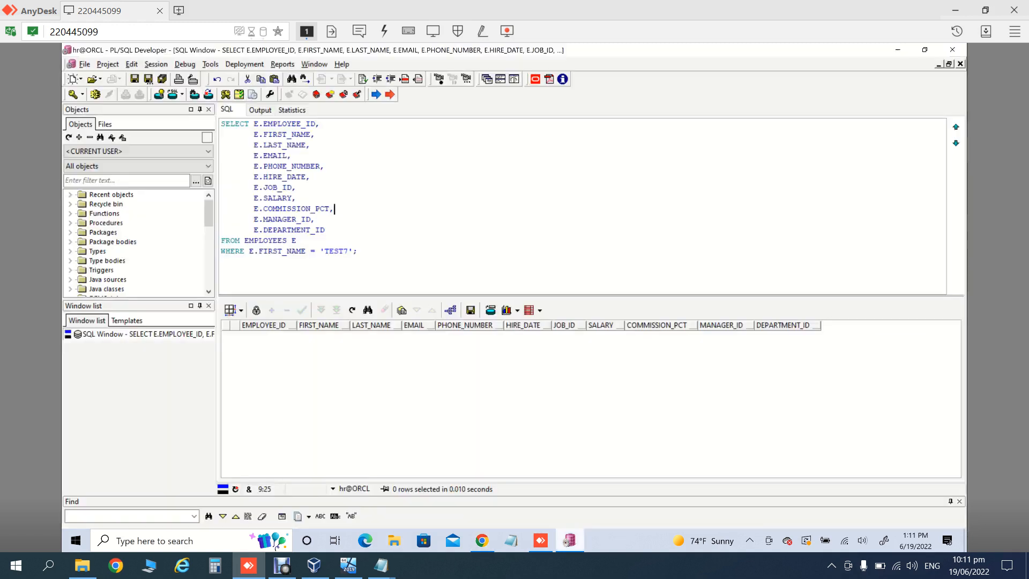
key(F8)
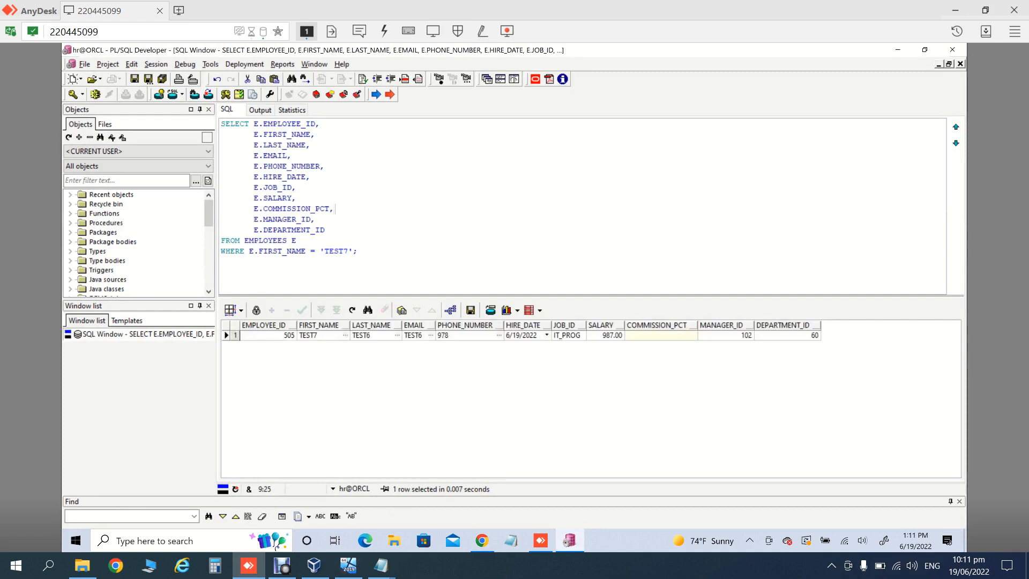
mouse_move(481, 540)
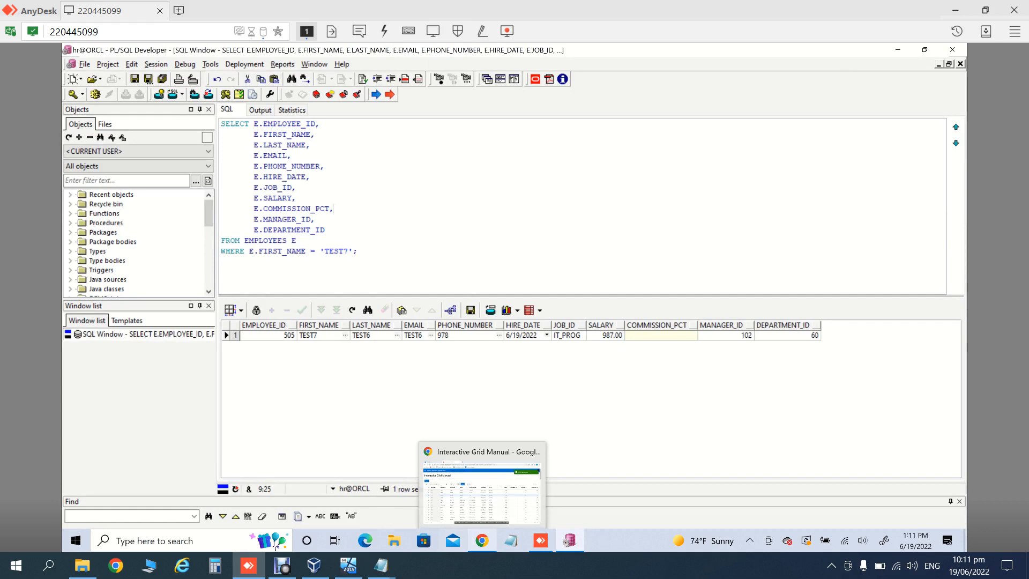
click(482, 493)
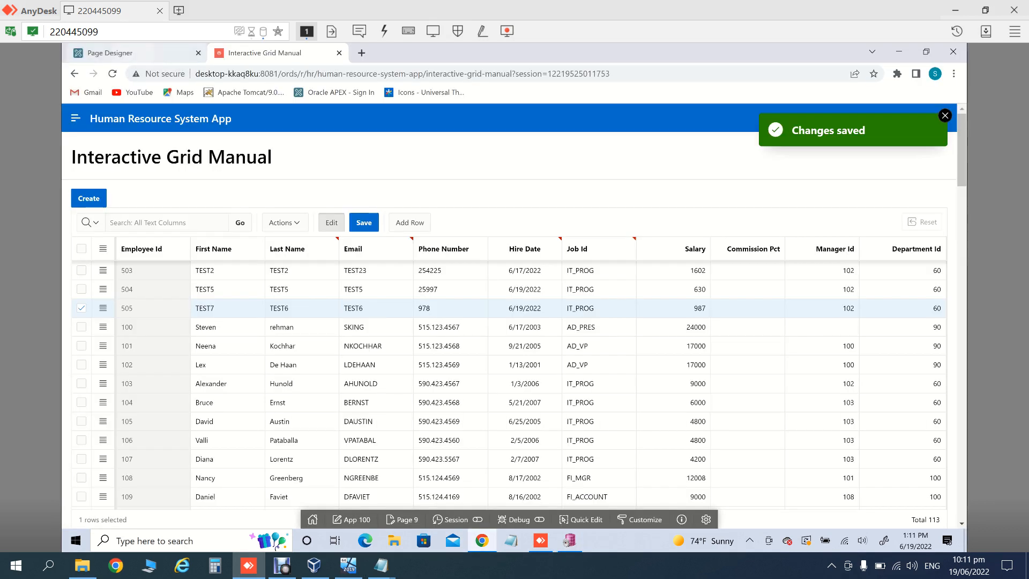
Step: Open the New process's PL/SQL code from page 9's Processing tab
click(161, 53)
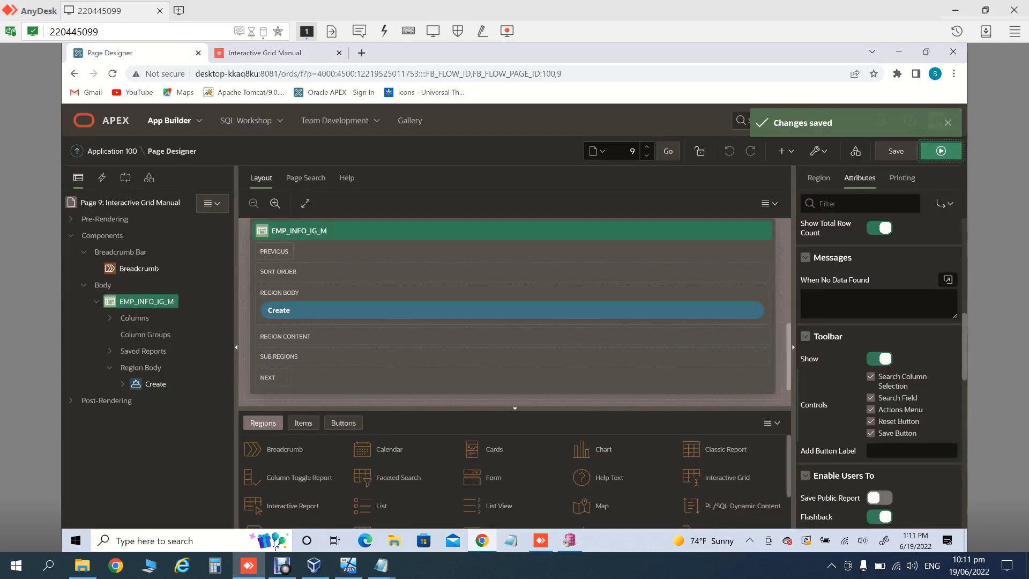
click(125, 177)
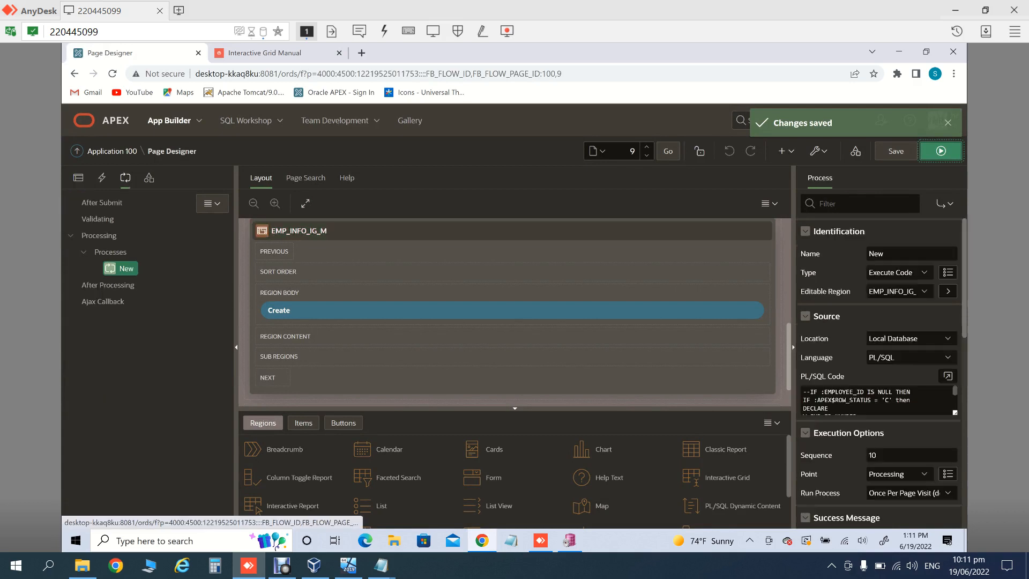
click(126, 269)
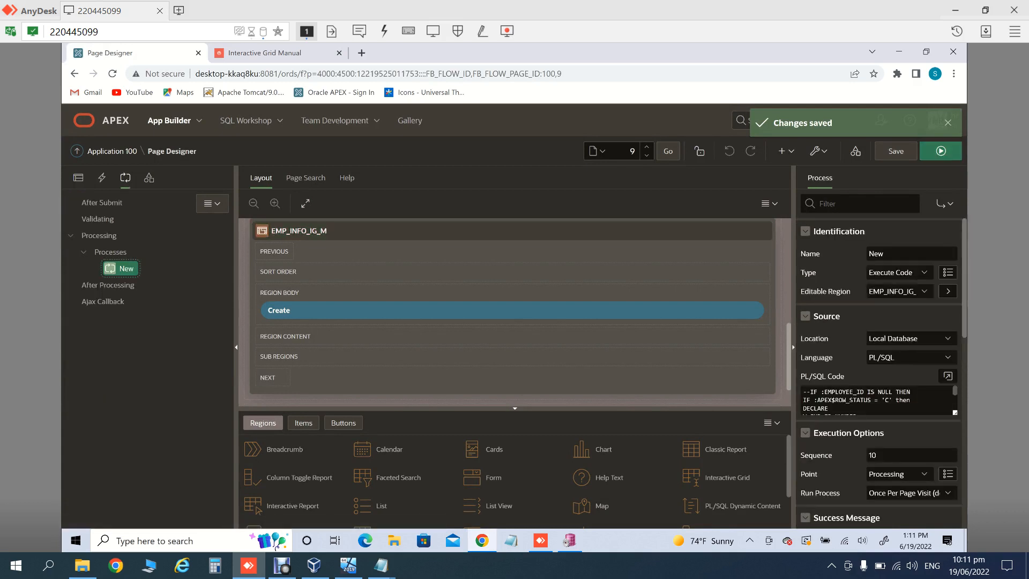
click(948, 376)
click(365, 310)
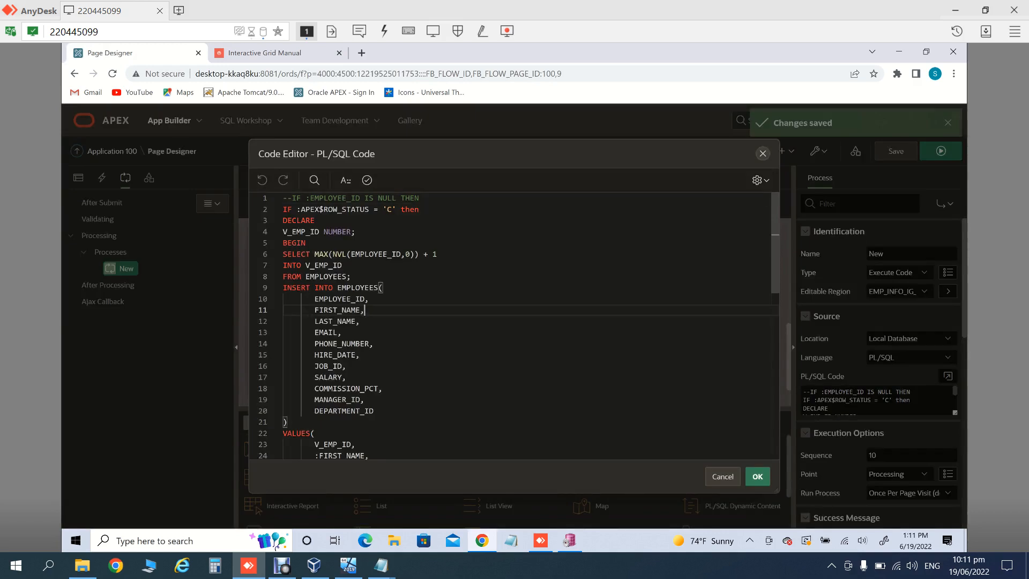
key(Down)
key(Down)
key(Down)
key(Down)
key(Down)
key(Down)
key(Down)
key(Down)
key(Down)
key(Down)
key(Down)
key(Down)
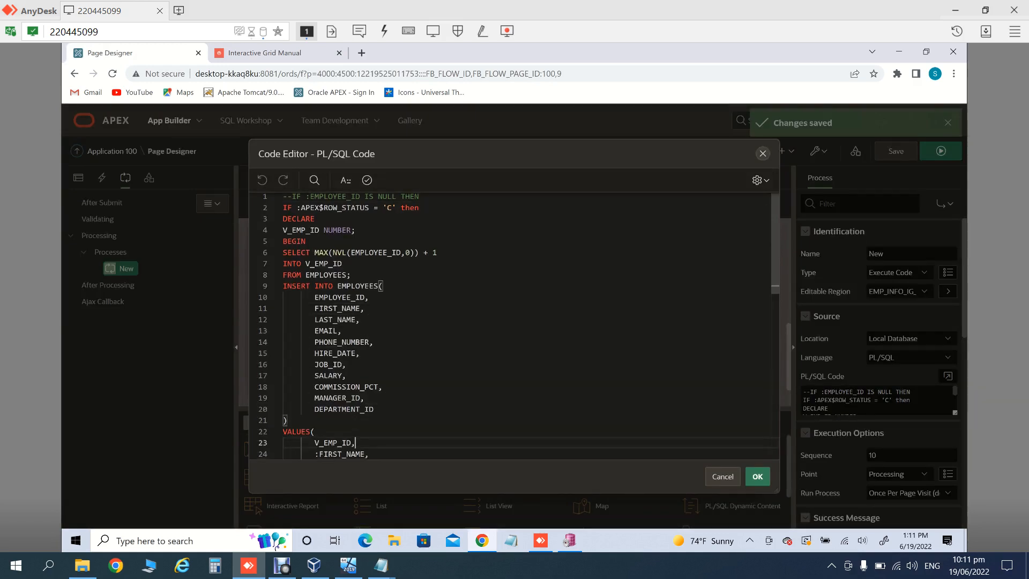
key(Down)
key(Down)
key(Down)
key(Down)
key(Down)
key(Down)
key(Down)
key(Down)
key(Down)
key(Down)
key(Down)
key(Down)
key(Down)
key(Down)
key(Down)
key(Down)
key(Down)
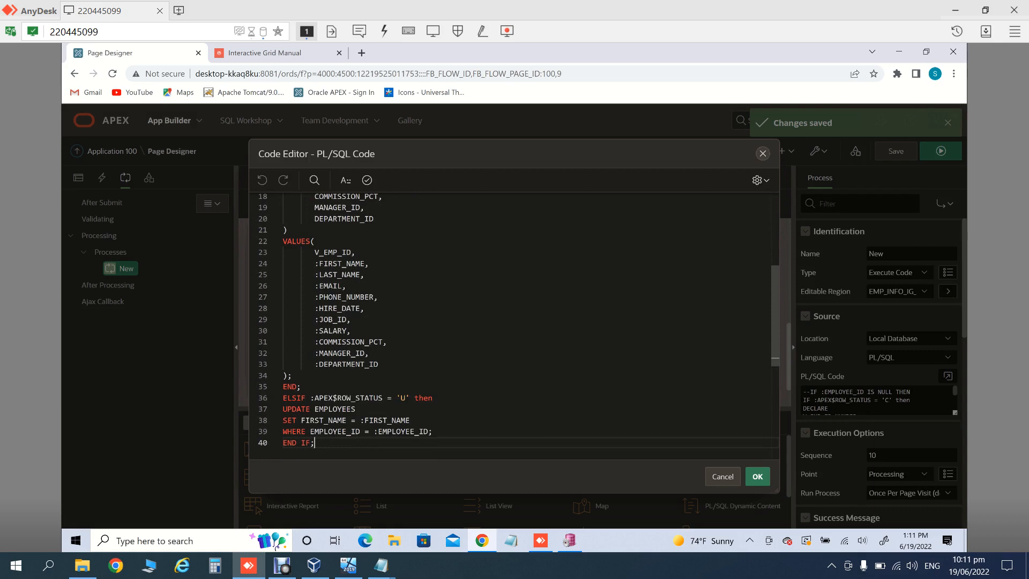
Step: Select the ELSIF 'U' condition line and move to the end of the UPDATE statement
click(334, 431)
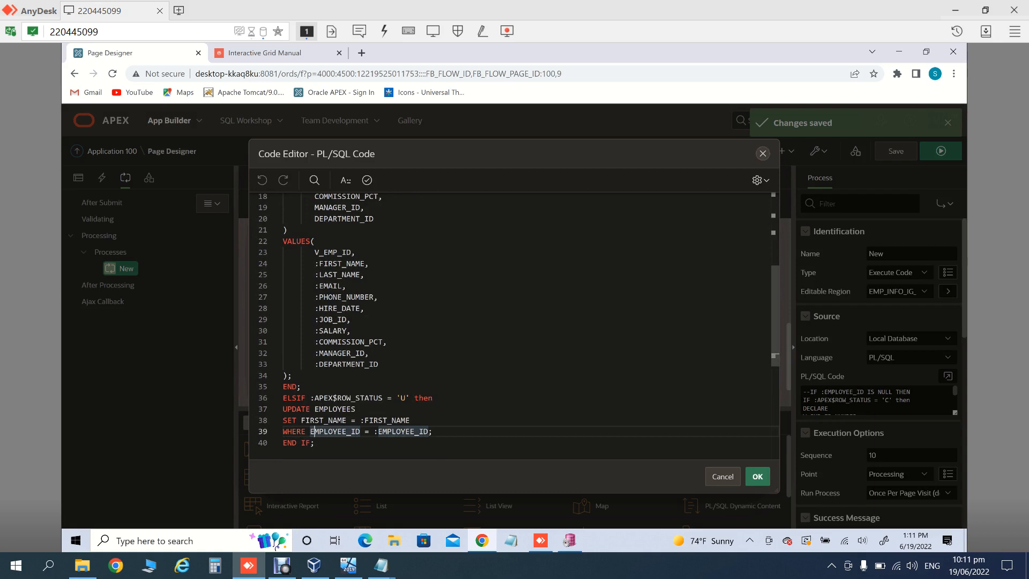
click(434, 398)
key(shift+Down)
drag(432, 405, 281, 399)
key(ctrl+c)
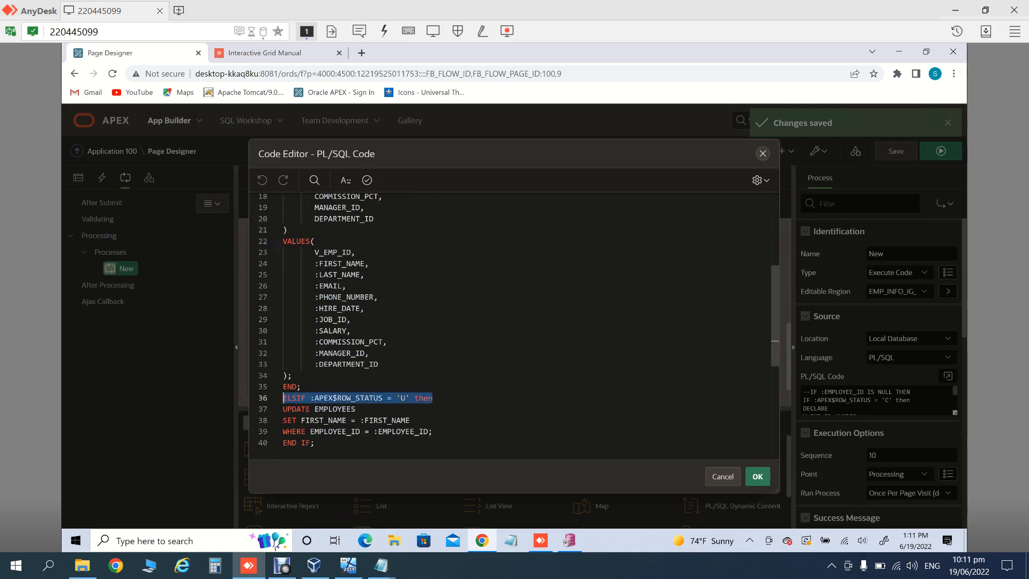
click(411, 420)
key(Down)
key(Right)
key(Right)
key(Right)
key(Right)
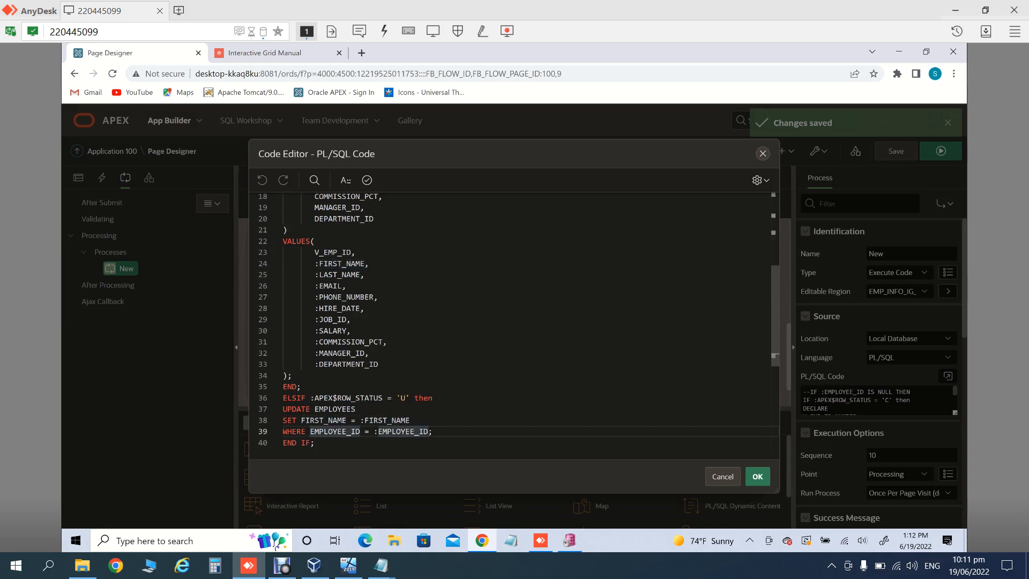
key(Right)
Step: Paste a new ELSIF :APEX$ROW_STATUS = 'D' then branch containing NULL;
key(Return)
text(EL)
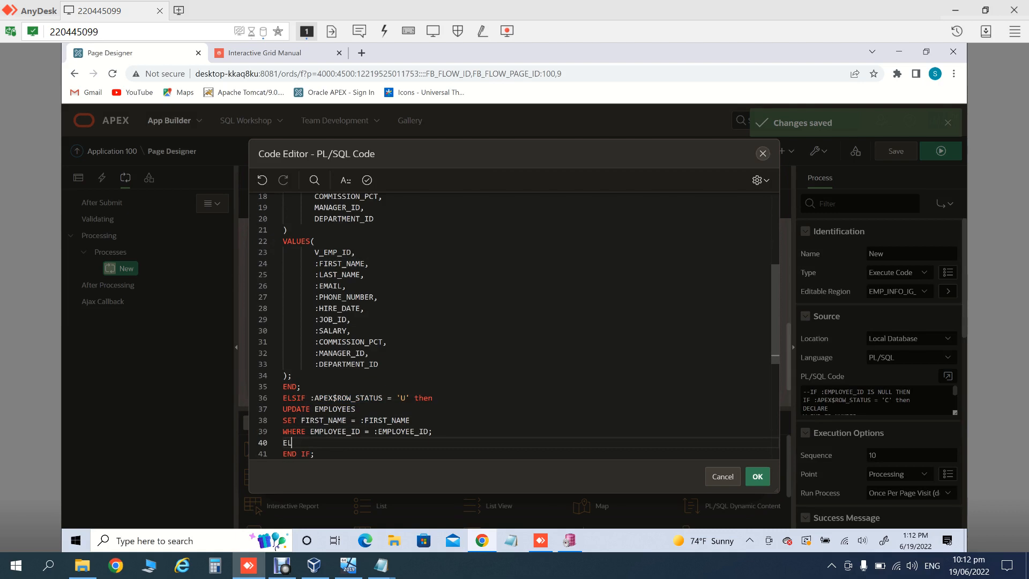
key(BackSpace)
key(BackSpace)
key(ctrl+v)
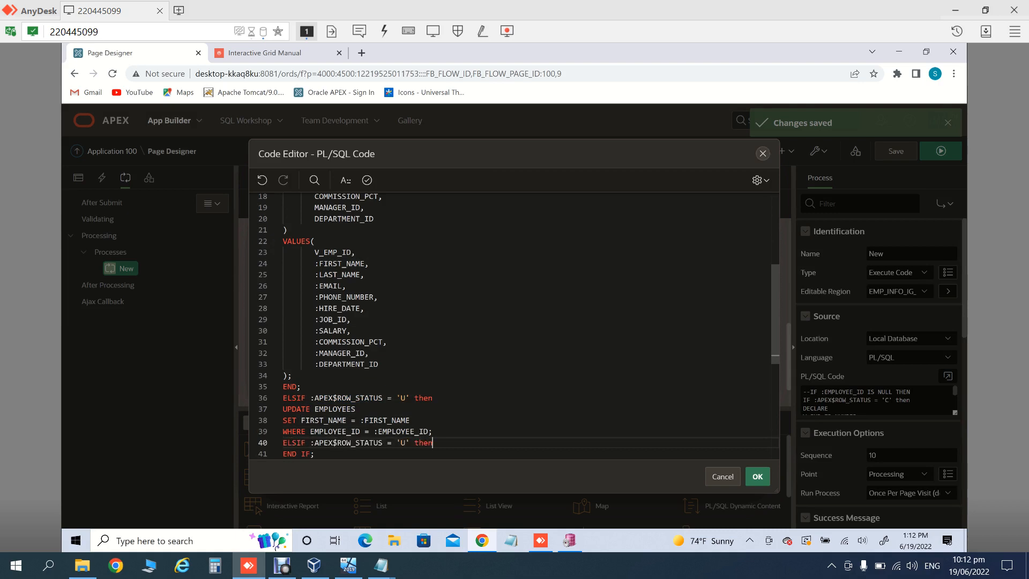
click(406, 442)
key(BackSpace)
text(D)
click(423, 442)
key(End)
key(Return)
text(NULL;)
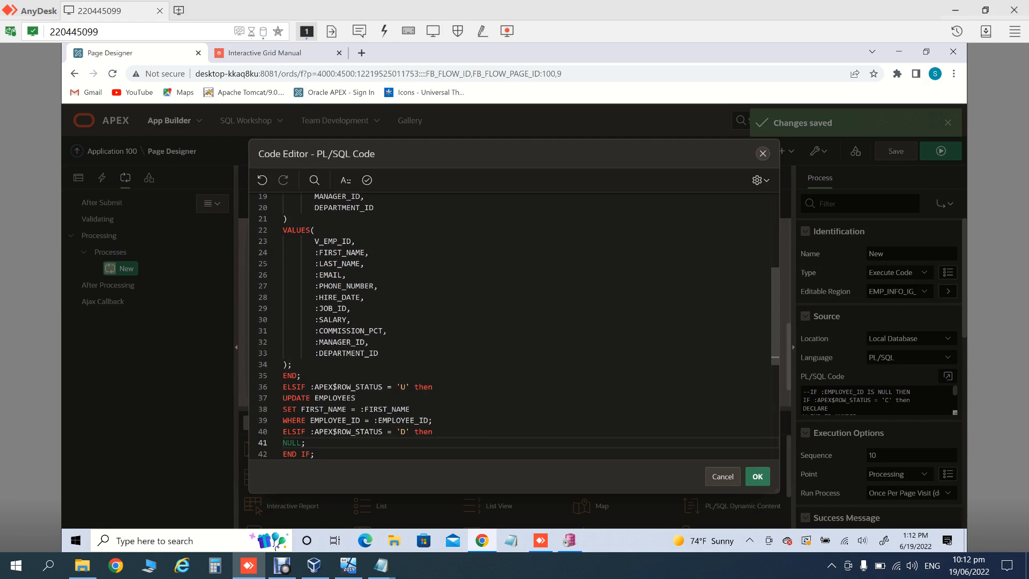
Step: Validate the code, accept it, and save the page
click(367, 180)
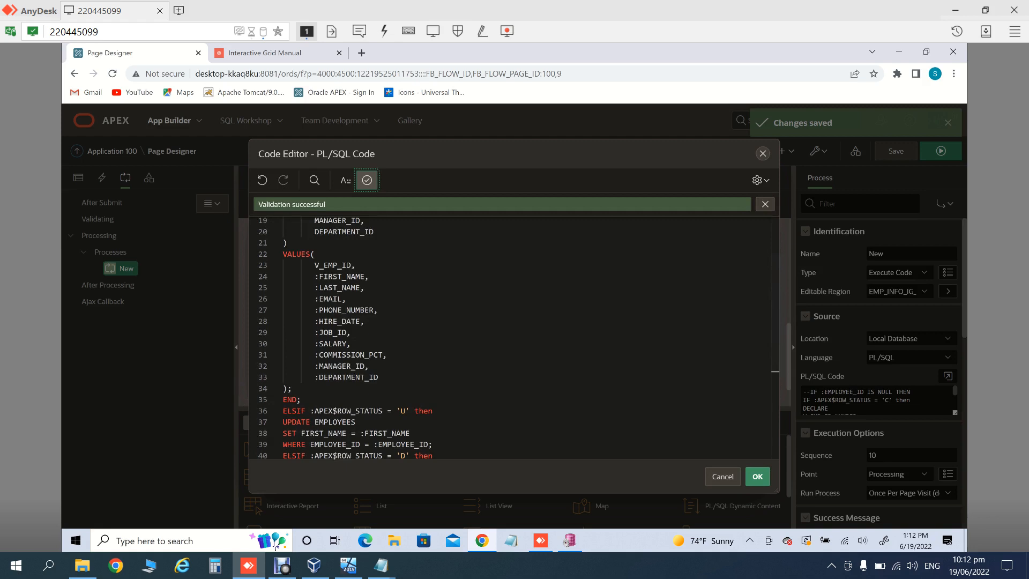
click(758, 476)
click(896, 151)
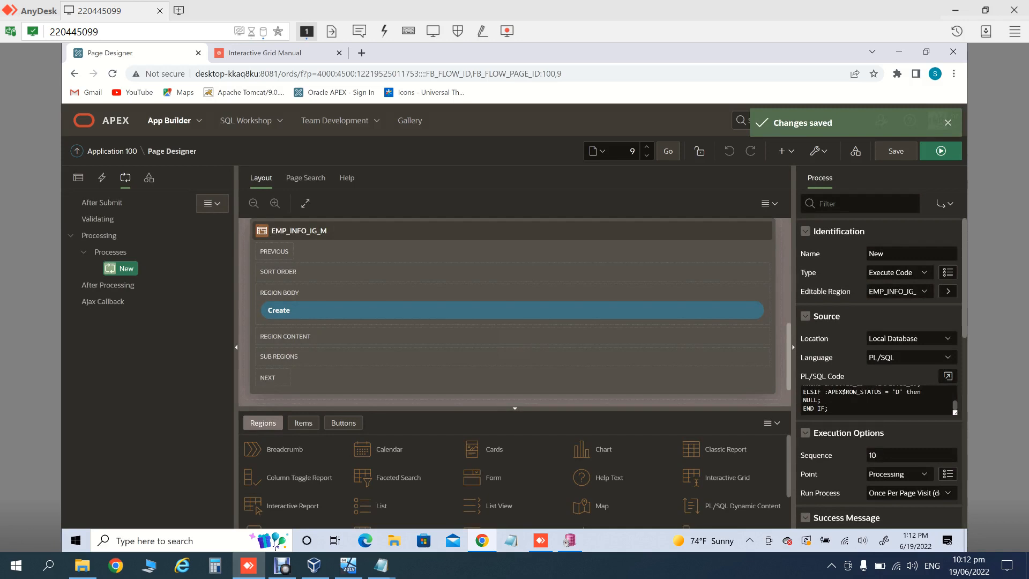
Step: Switch the APEX builder to the light theme and save the page designer changes
click(948, 122)
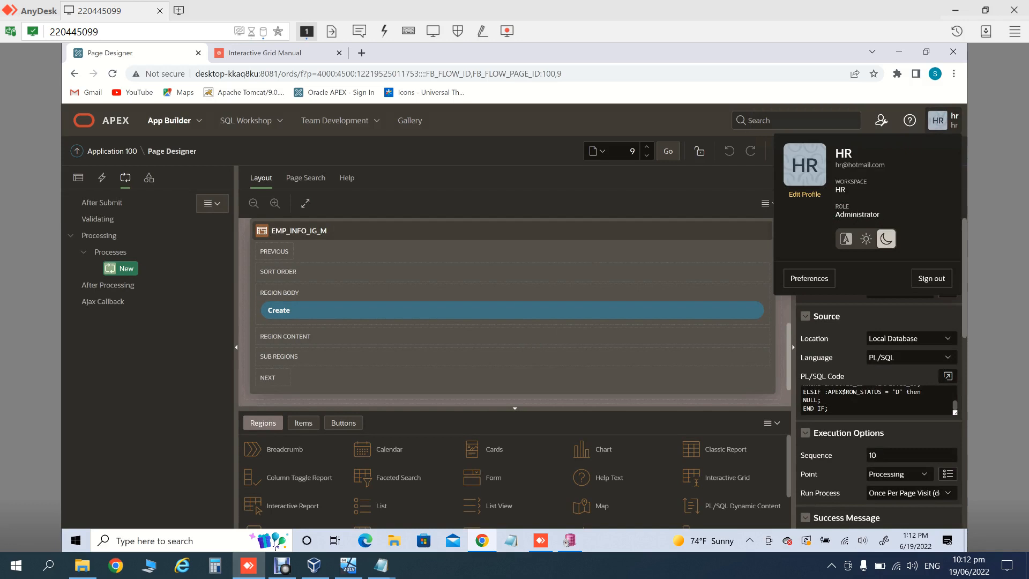
key(Escape)
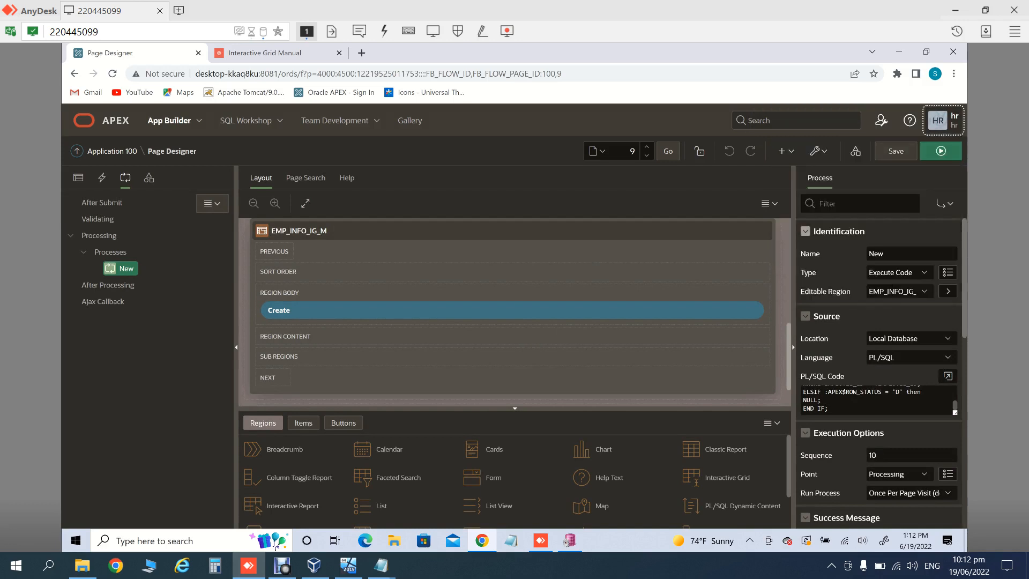
key(Return)
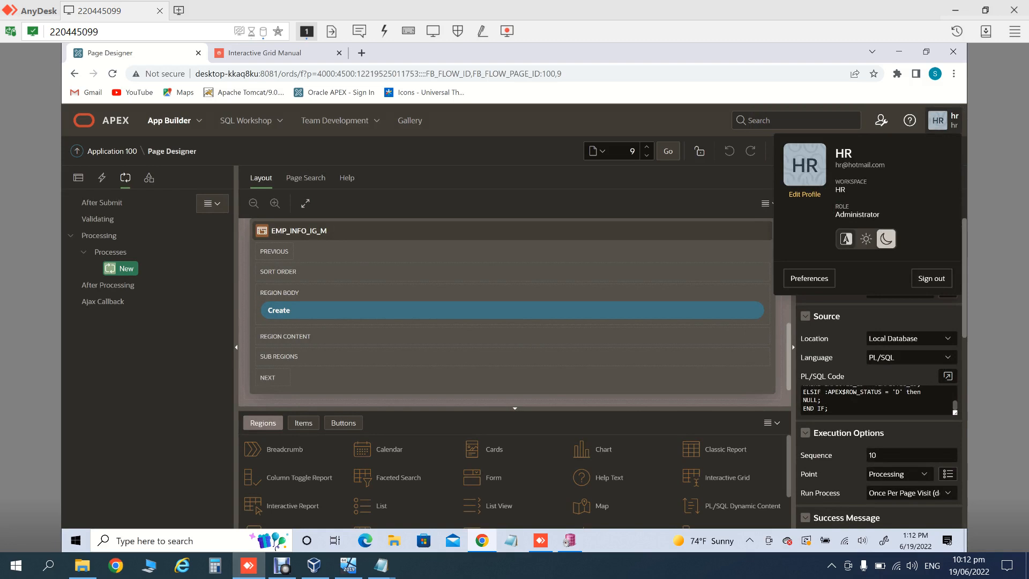
click(866, 239)
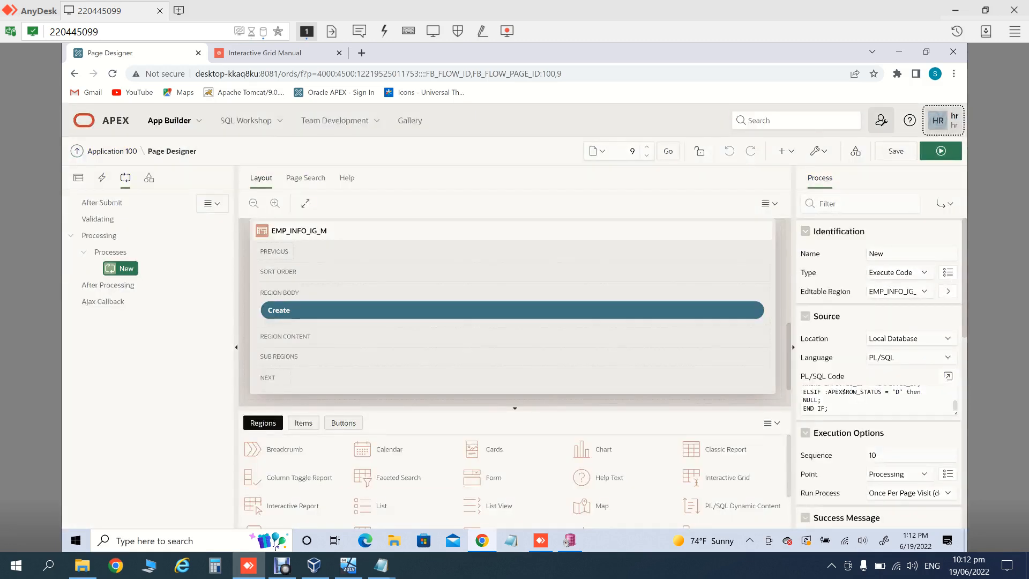
click(896, 151)
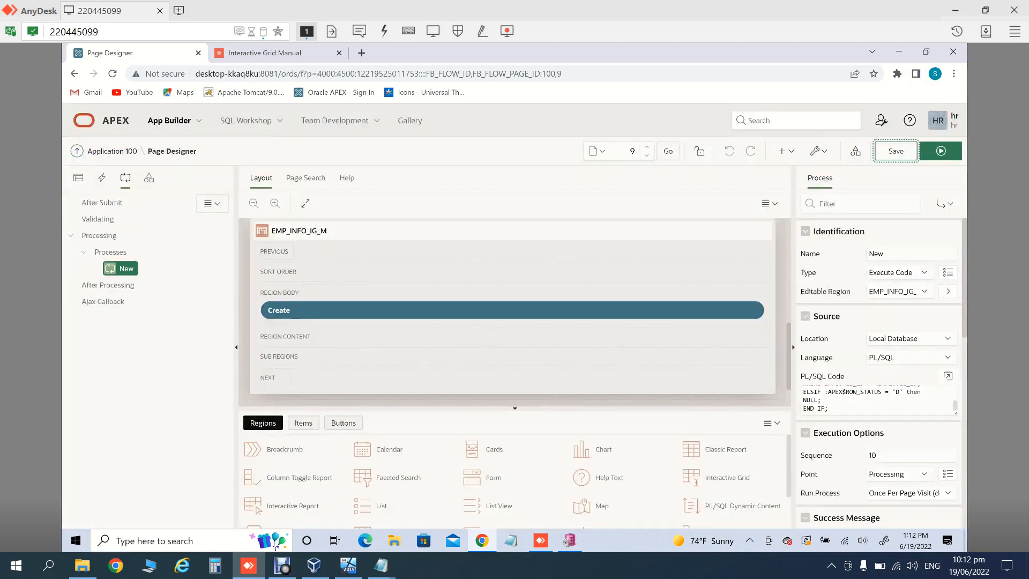
Step: Replace NULL; in the delete branch with DELETE FROM EMPLOYEES WHERE EMPLOYEE_ID = :EMPLOYEE_ID;, then validate and apply
click(948, 376)
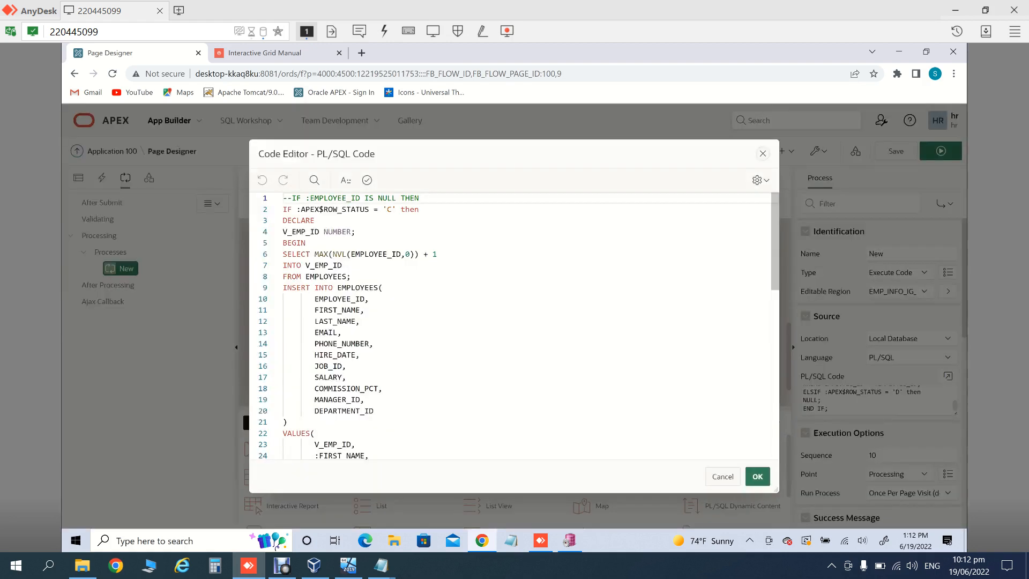
click(360, 354)
key(Down)
key(Down)
key(Down)
key(Down)
key(Down)
key(Down)
key(Down)
key(Down)
key(Down)
key(Down)
key(Down)
key(Down)
key(Down)
key(Down)
key(Down)
key(Down)
key(Down)
key(Down)
key(Down)
key(Down)
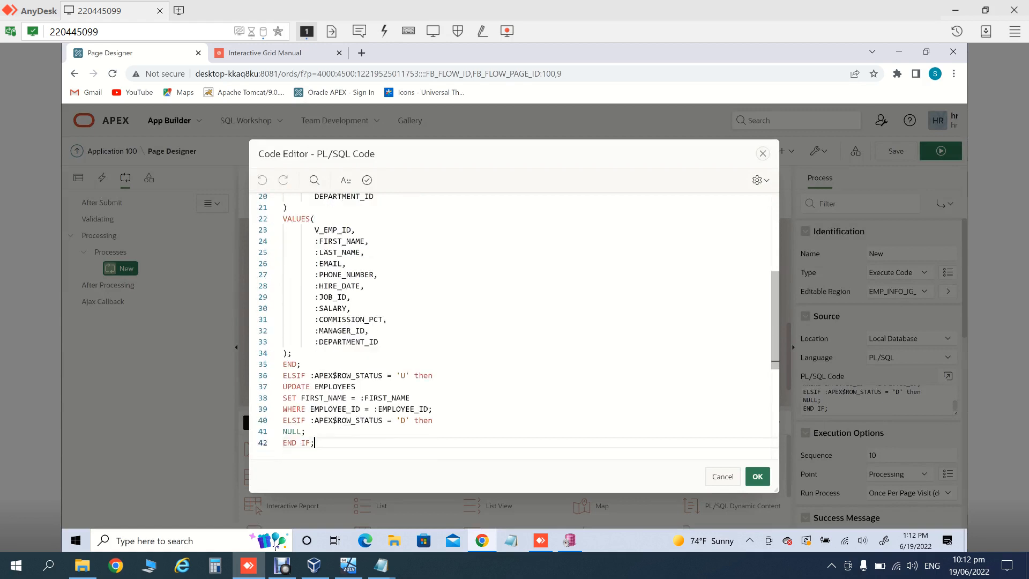
key(Up)
key(BackSpace)
key(BackSpace)
key(BackSpace)
key(BackSpace)
key(BackSpace)
key(BackSpace)
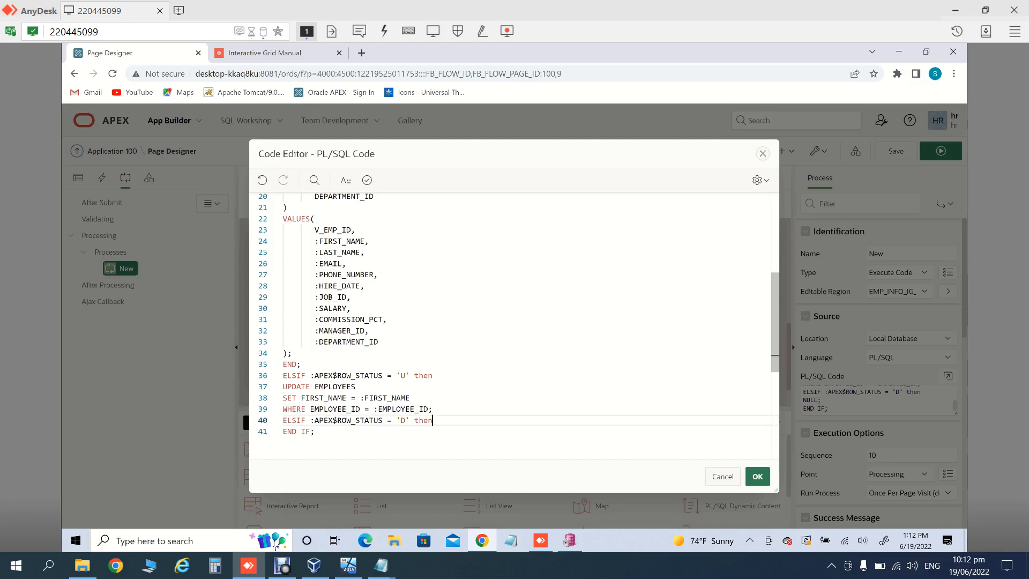
key(Return)
text(DELETE FROM EMPLOYEE)
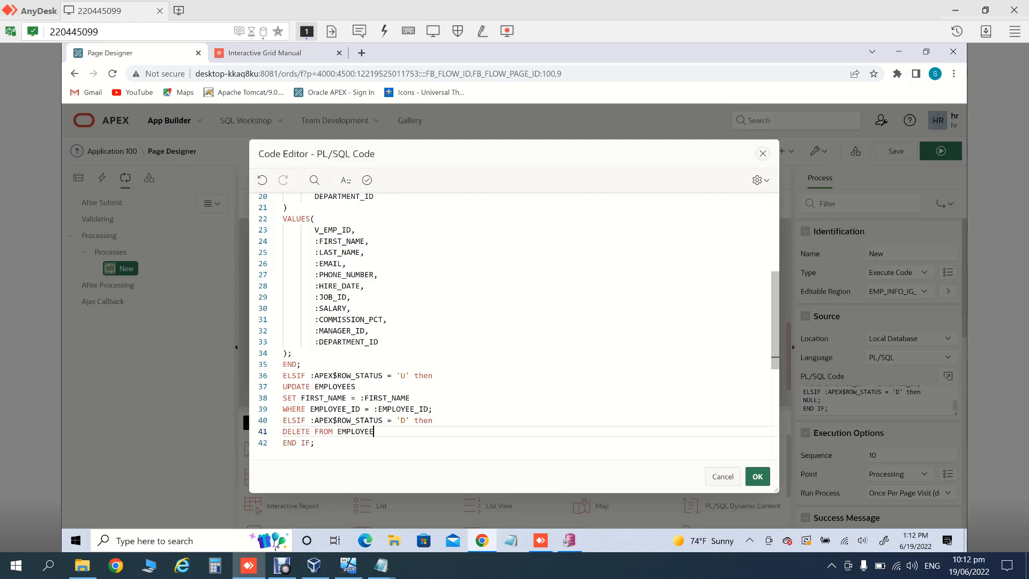
text(S)
key(Return)
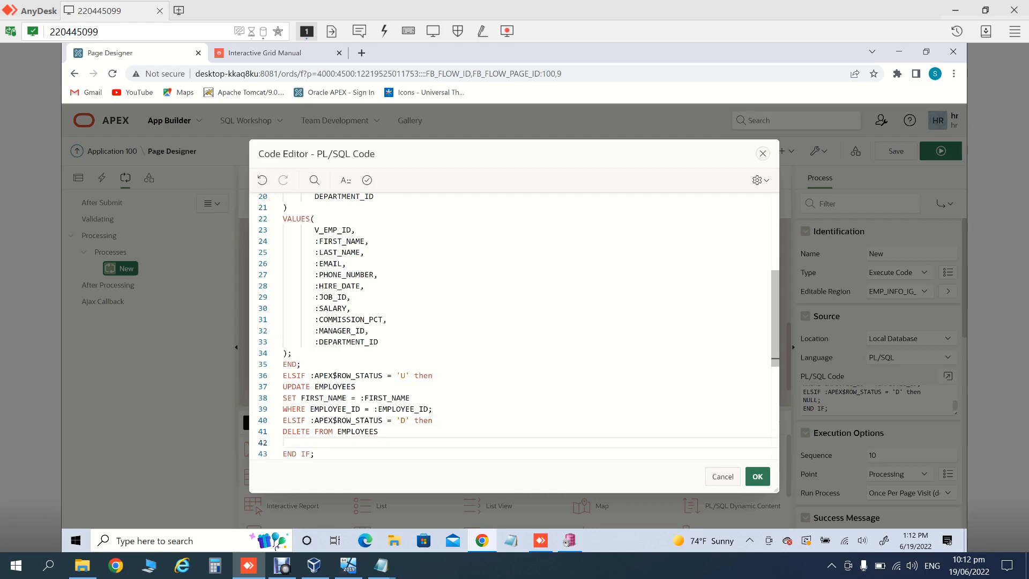
text(WHERE EMPLOYEE_ID = :EMPLOYEE_ID)
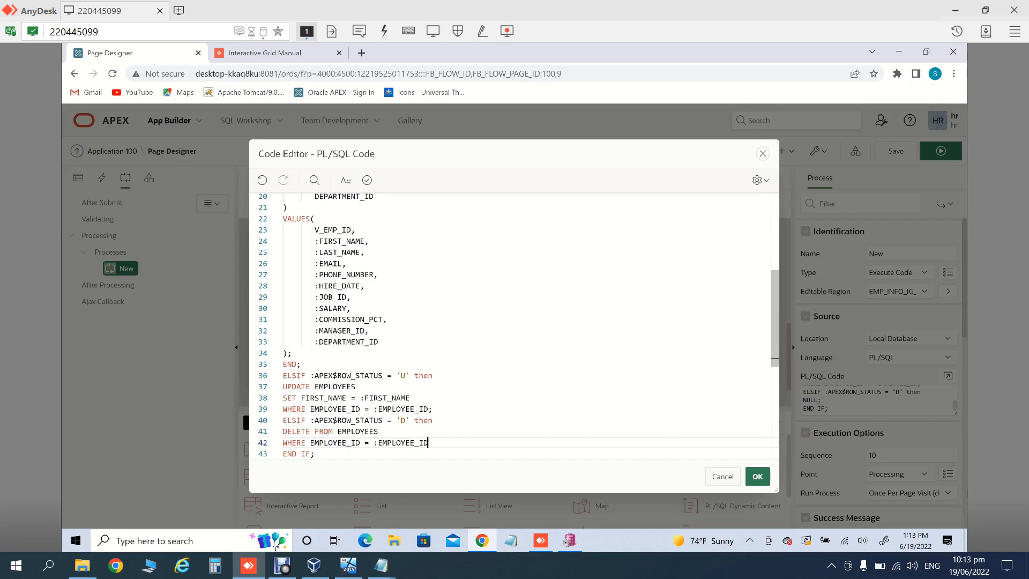
text(;)
click(367, 180)
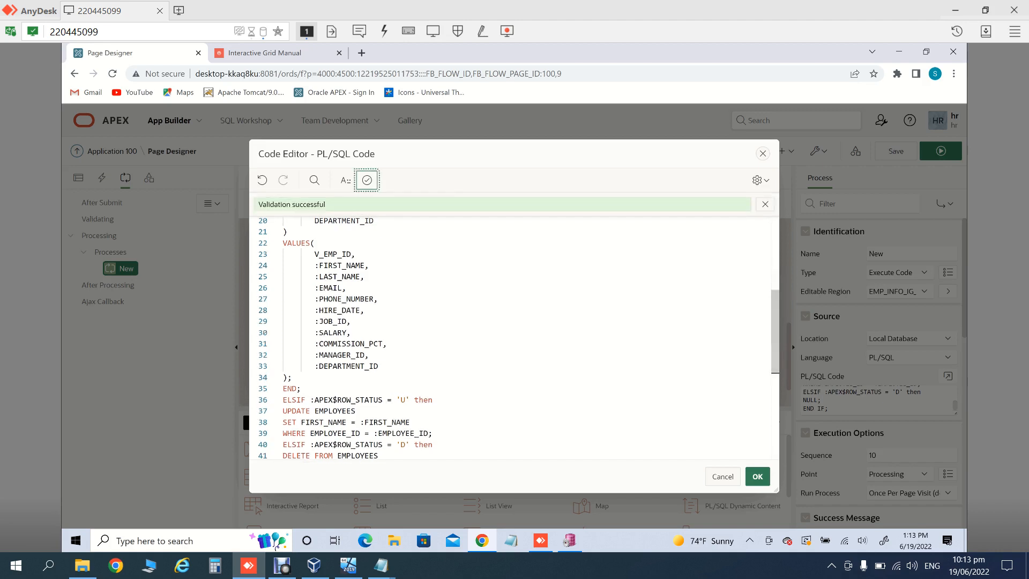
click(758, 476)
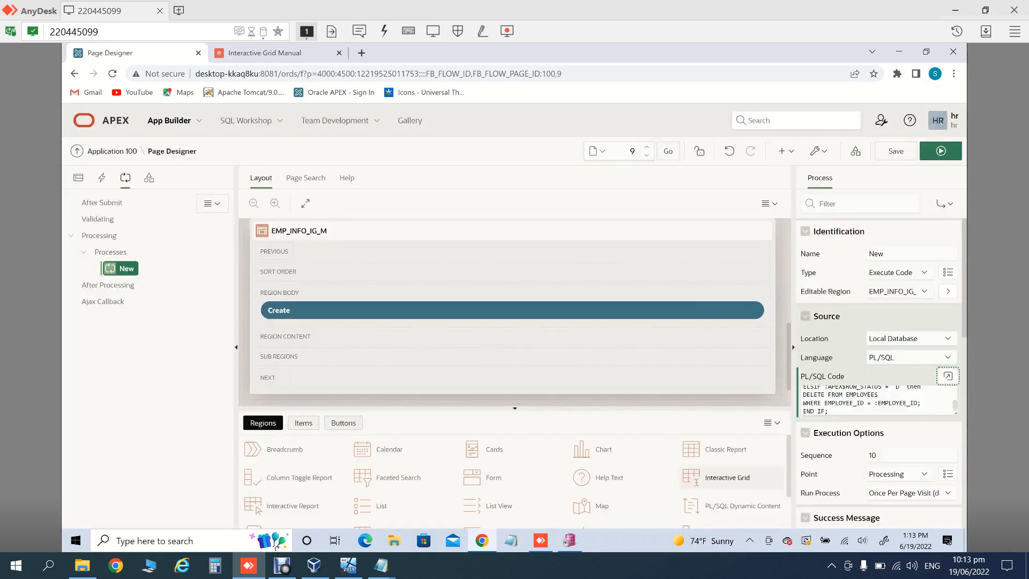
Step: Save the page, close the two Notepad windows, and reload the Interactive Grid Manual page
click(896, 150)
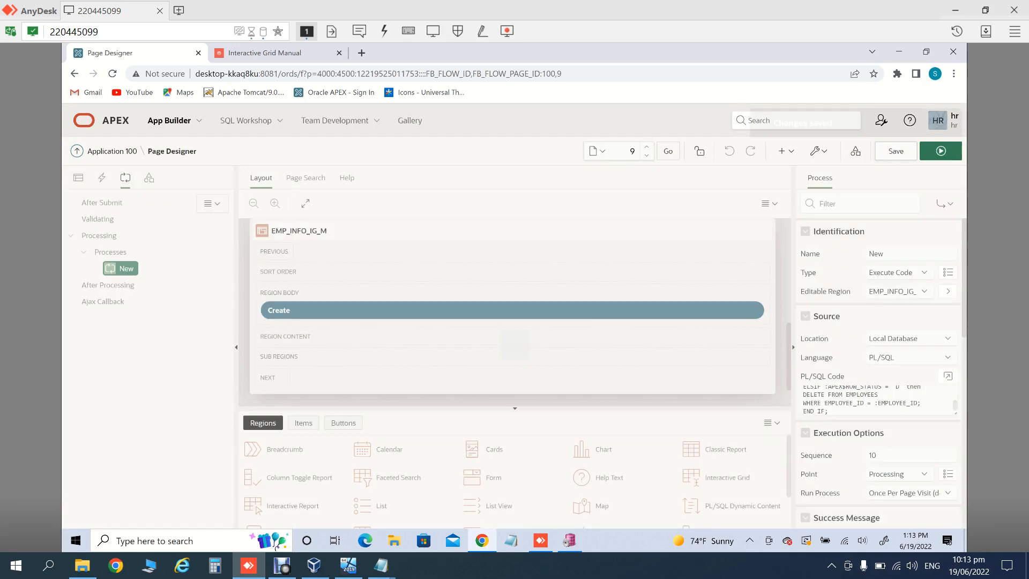
click(941, 150)
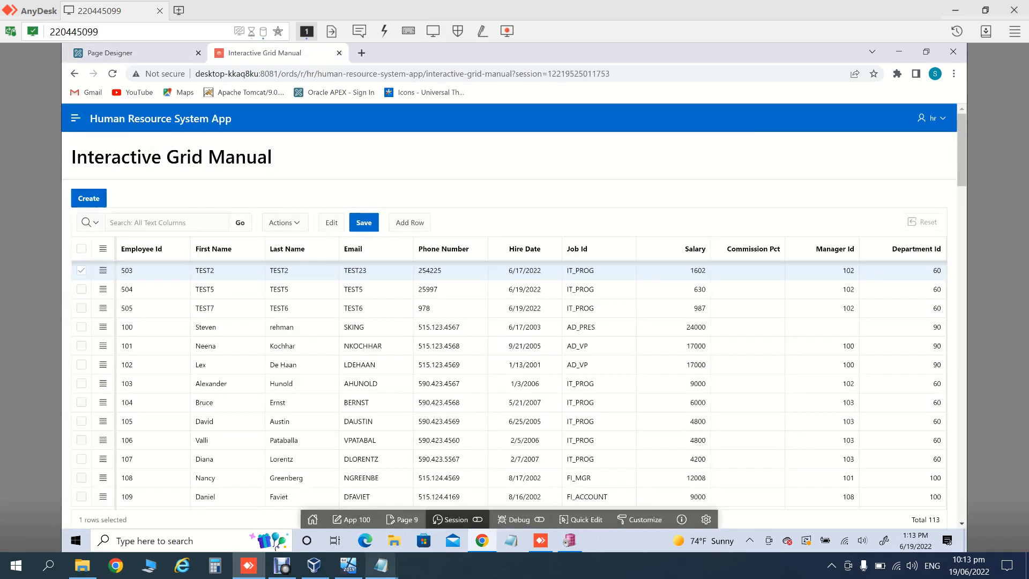
click(381, 565)
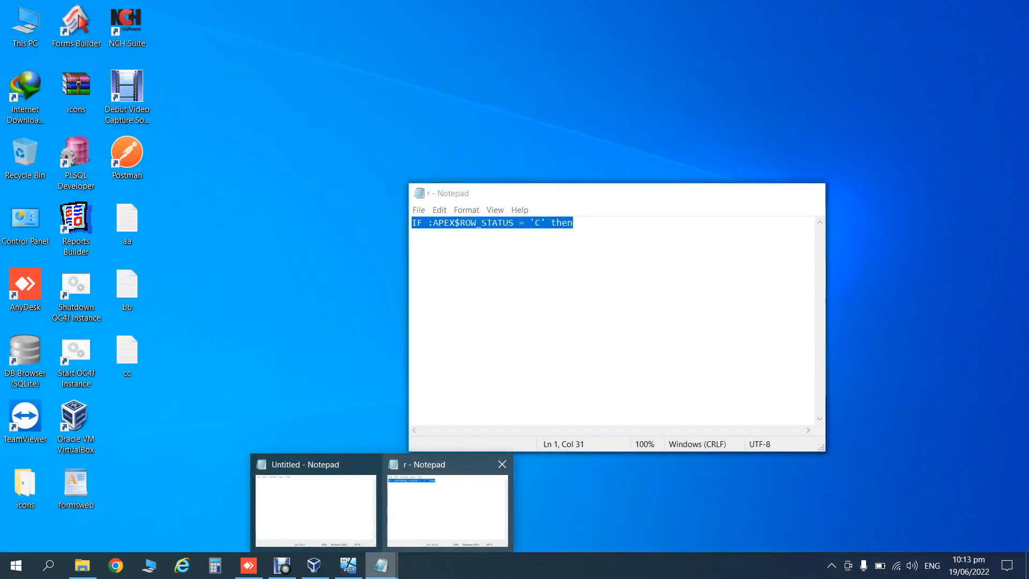
click(503, 464)
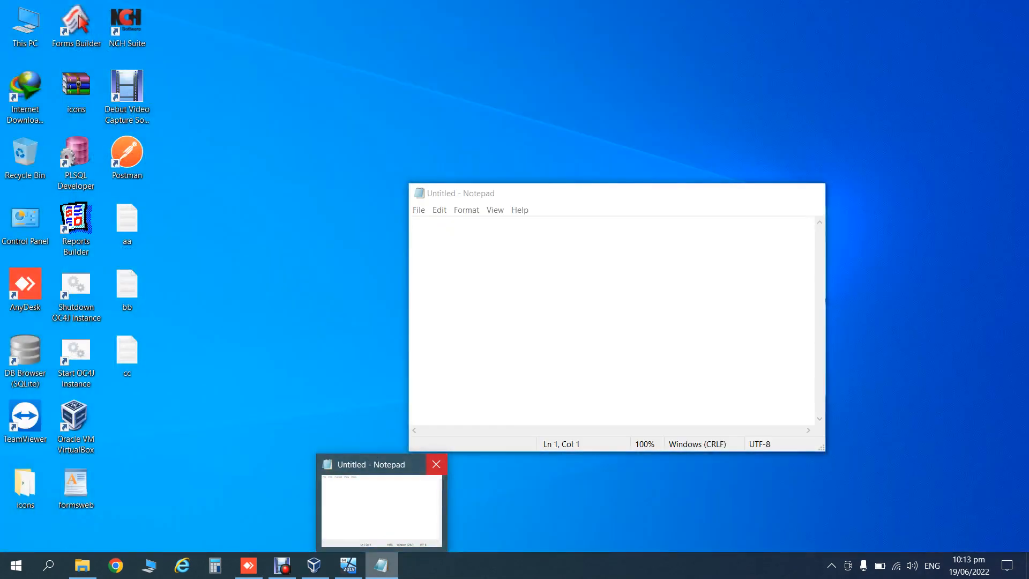
click(435, 464)
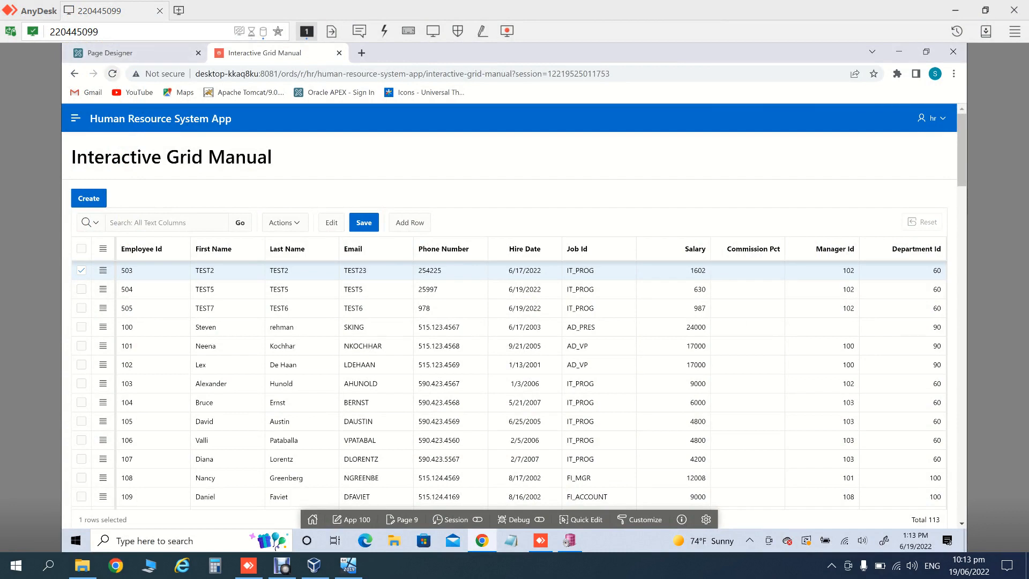
click(112, 74)
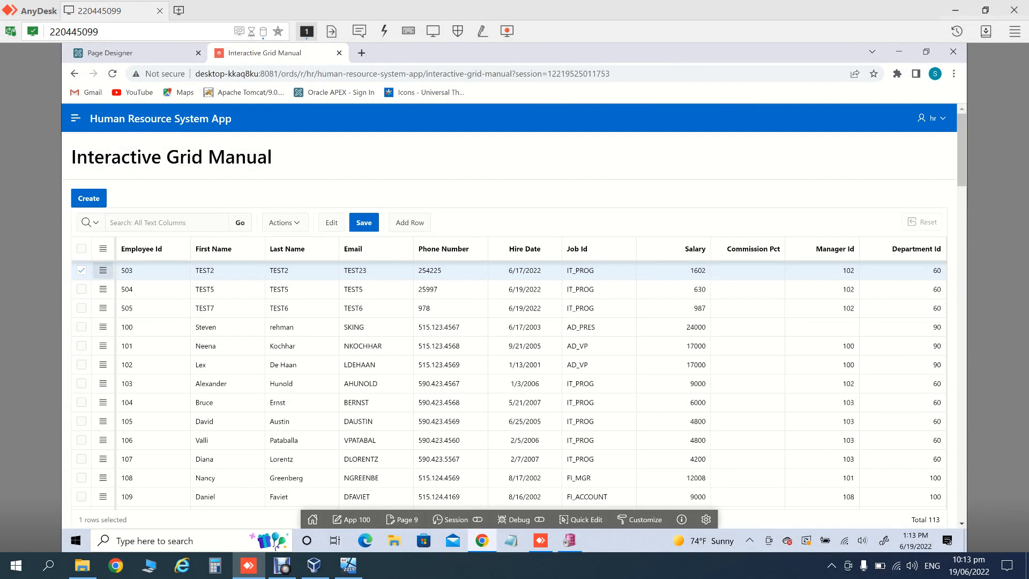
Step: Delete employee row 503 from the grid and save
click(103, 270)
key(Down)
key(Down)
key(Return)
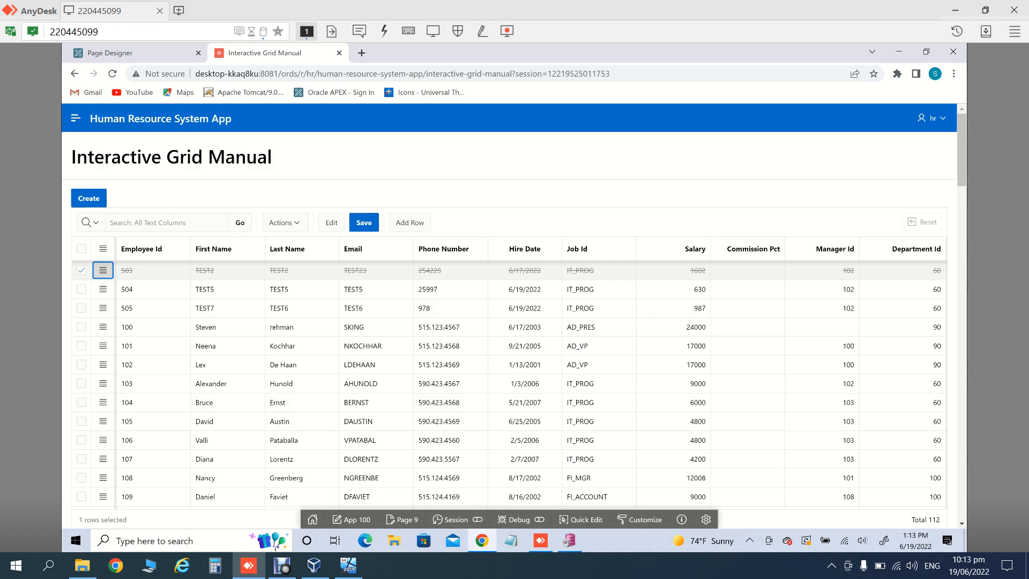
click(364, 222)
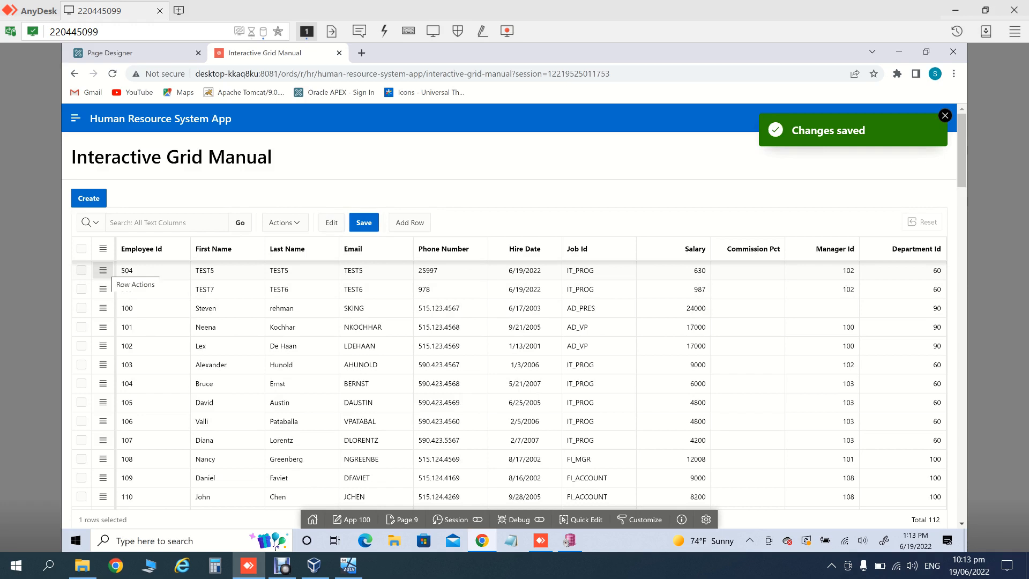
Step: Delete employee rows 504 and 505, then rerun the TEST7 query in PL/SQL Developer
click(103, 270)
key(Down)
key(Return)
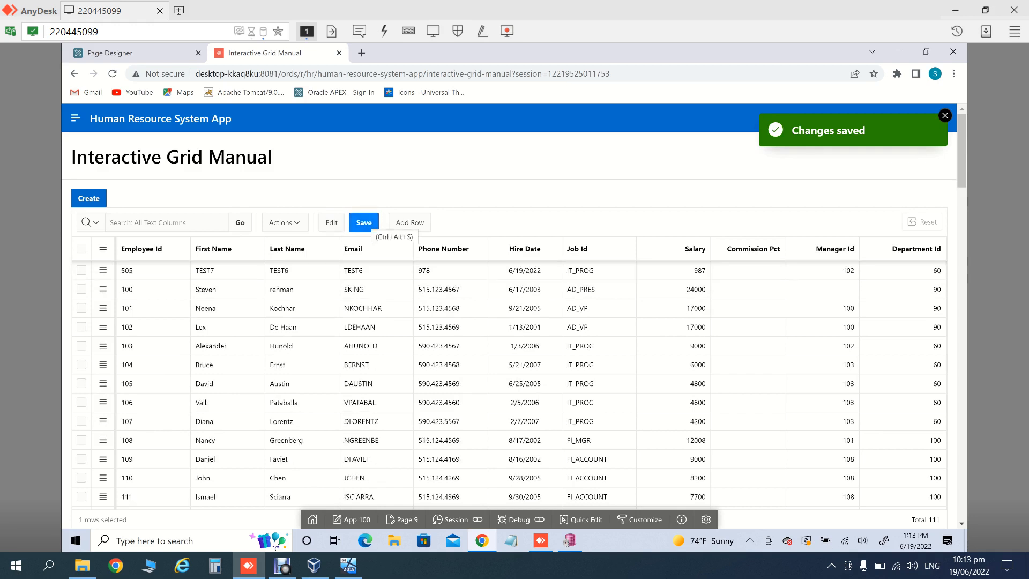
click(102, 270)
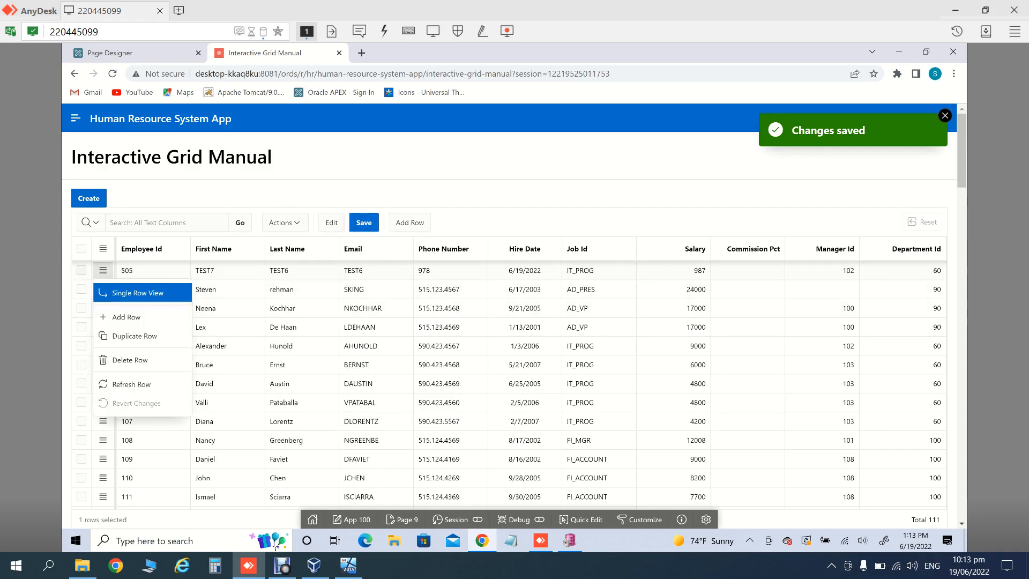
key(Down)
key(Down)
key(Down)
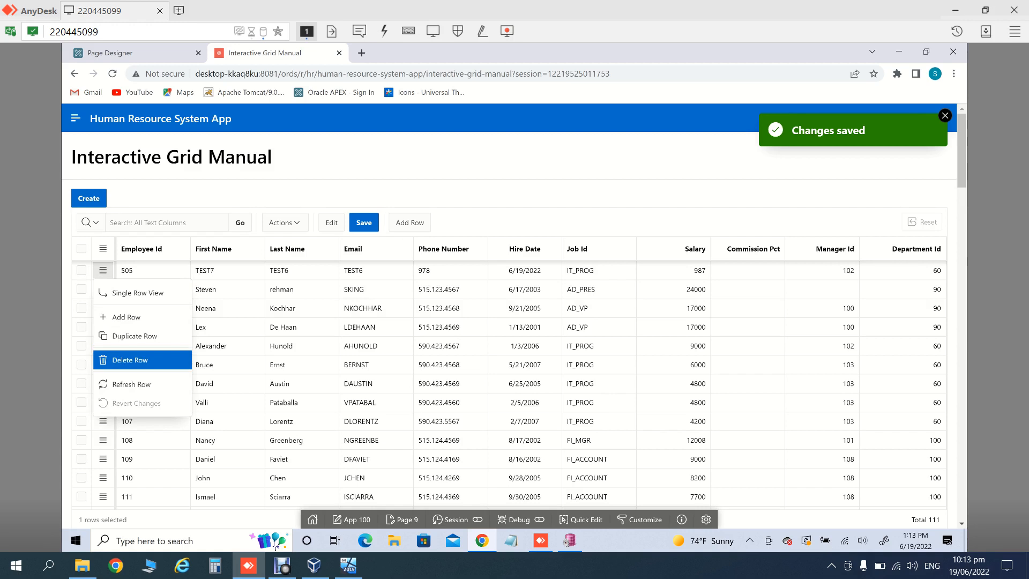
key(Return)
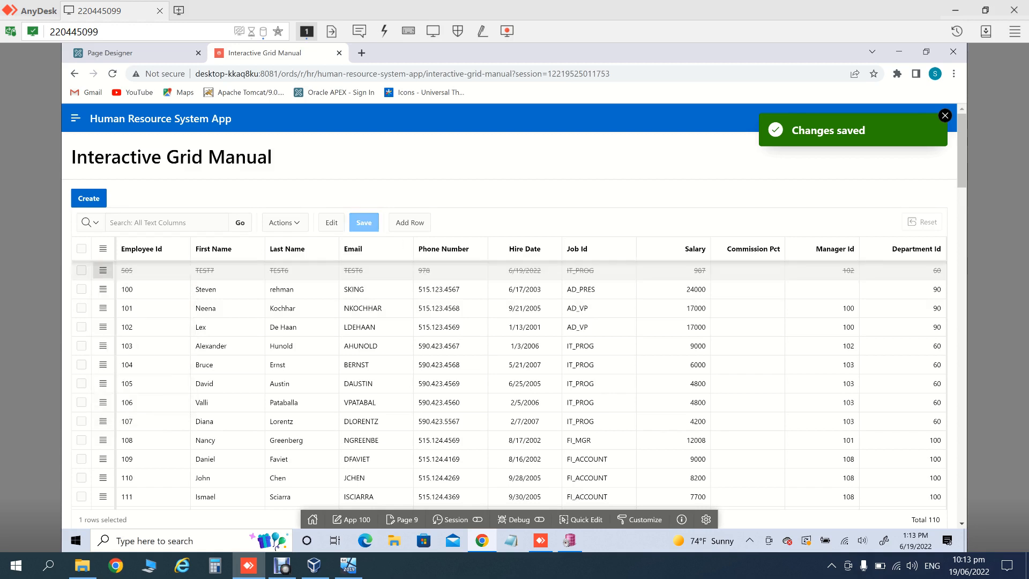
click(570, 541)
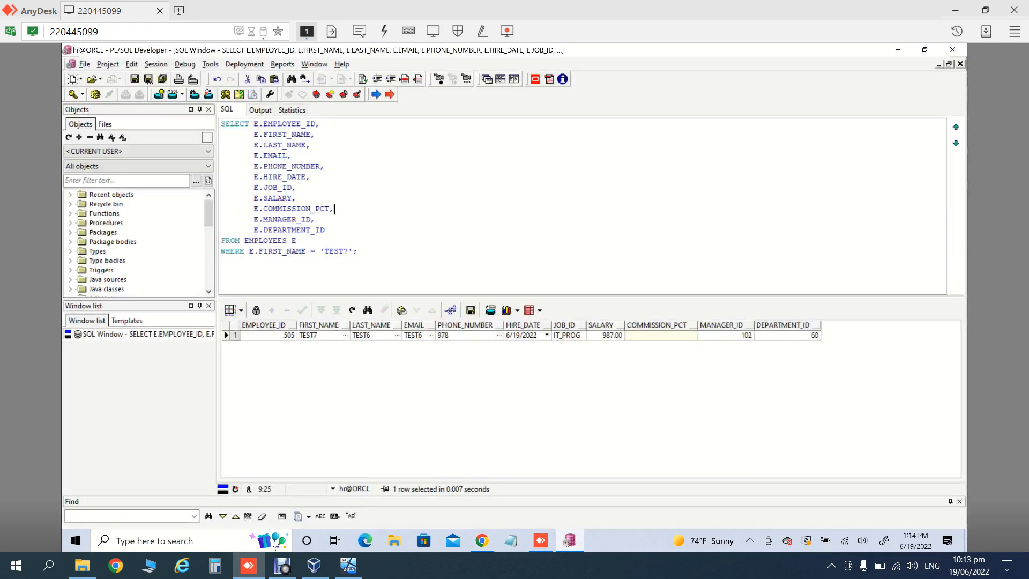
key(F8)
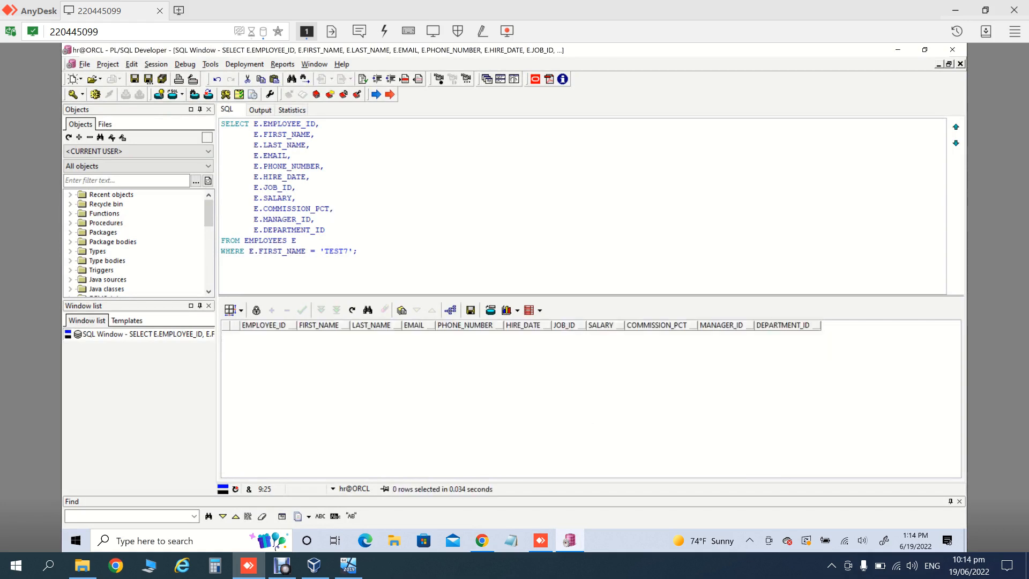
Step: Reload the grid page and search it for 'test' rows
click(482, 541)
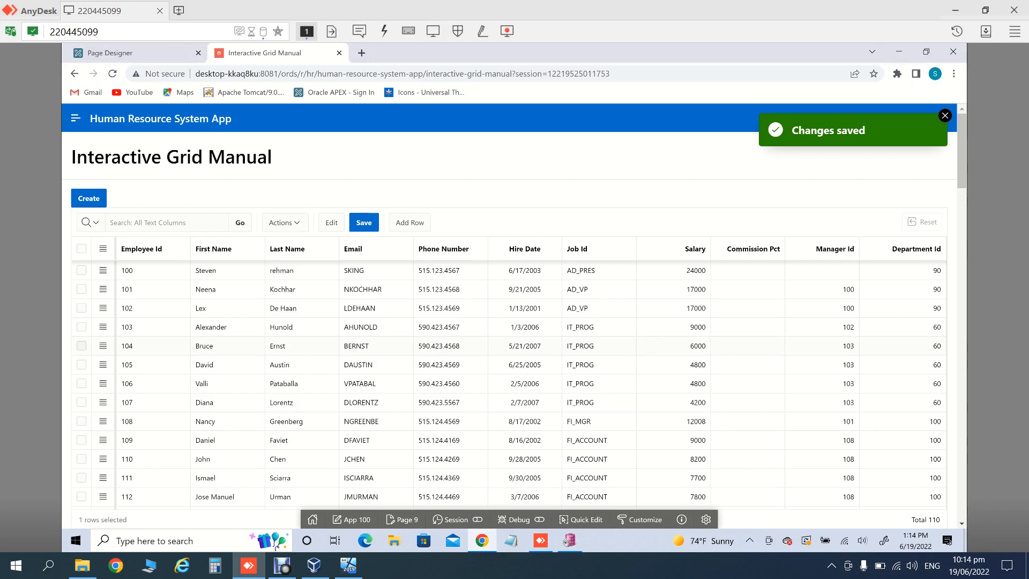
click(112, 74)
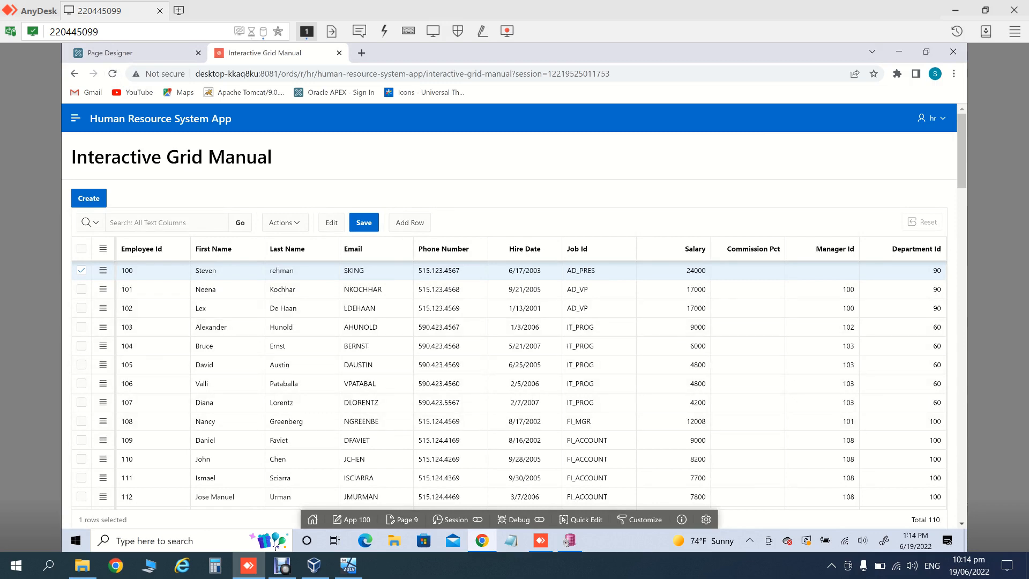
click(167, 223)
text(test)
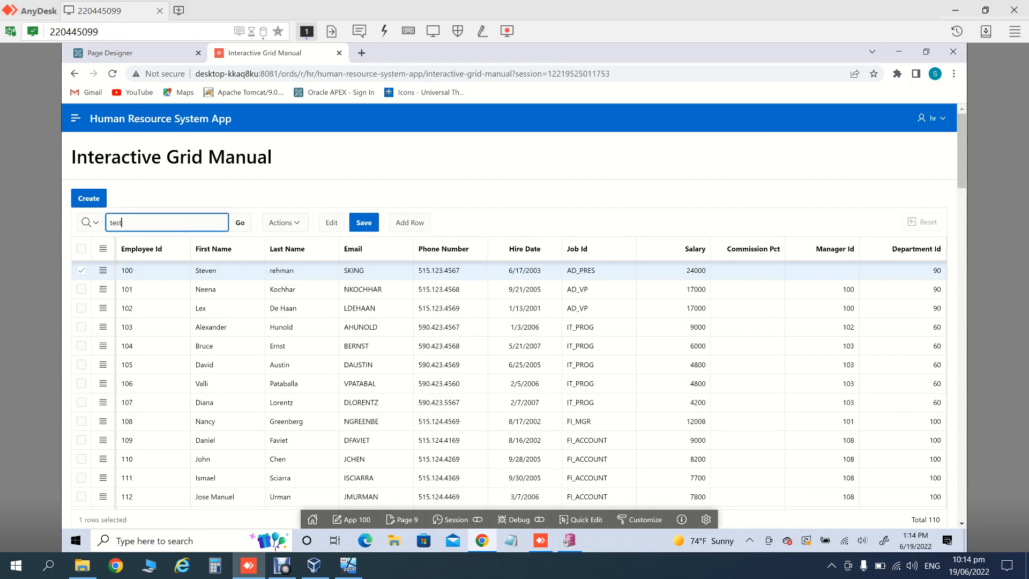
key(Return)
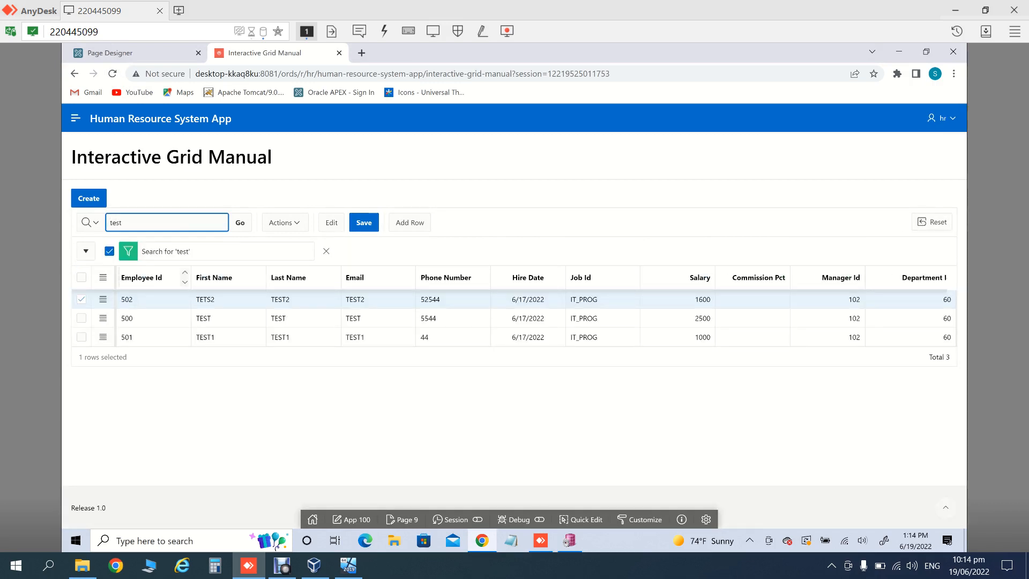
Step: Delete employee rows 502, 500 and 501, saving after each deletion
click(103, 299)
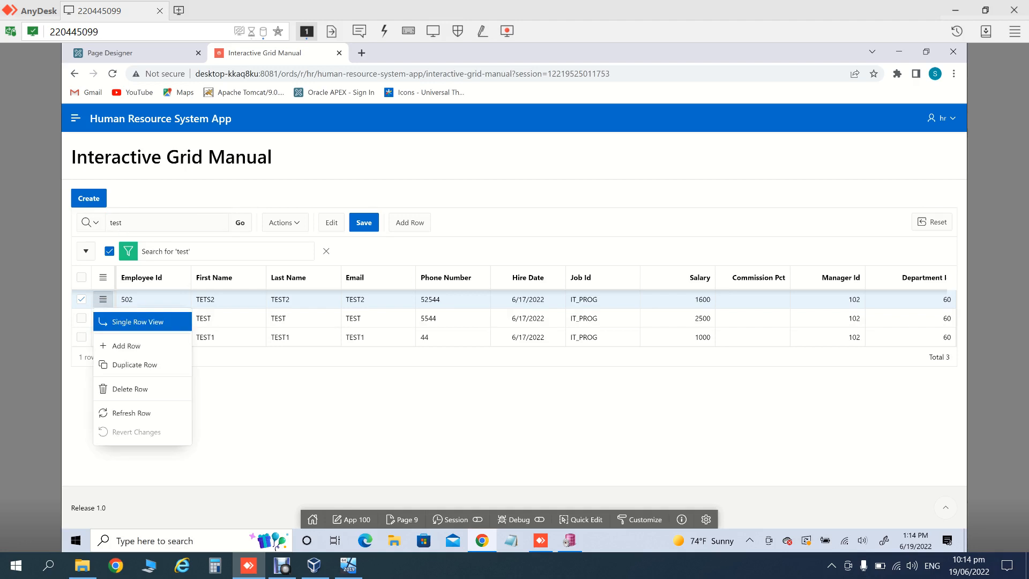
key(Return)
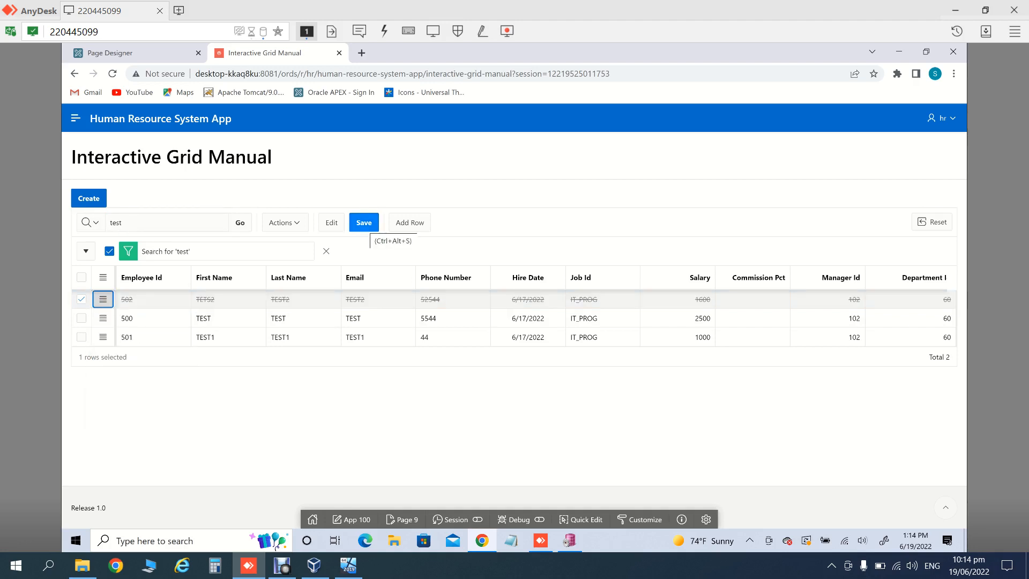
click(364, 222)
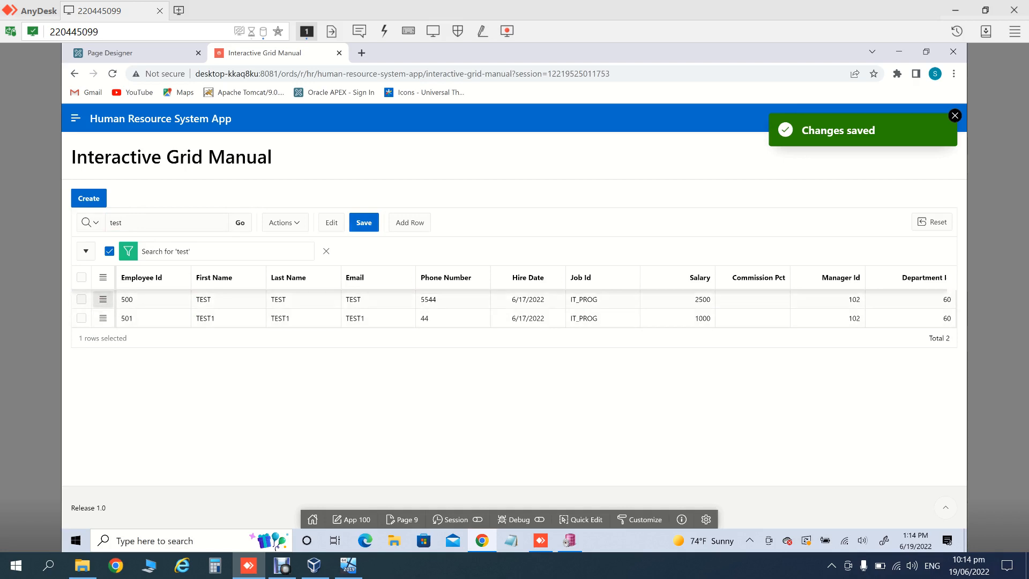
click(103, 299)
key(Down)
key(Down)
key(Down)
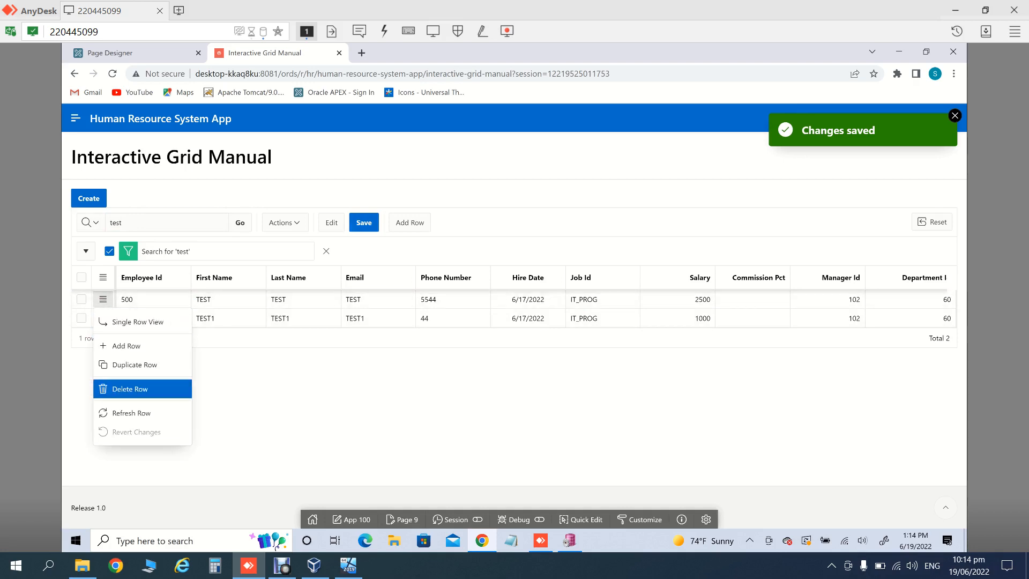
key(Return)
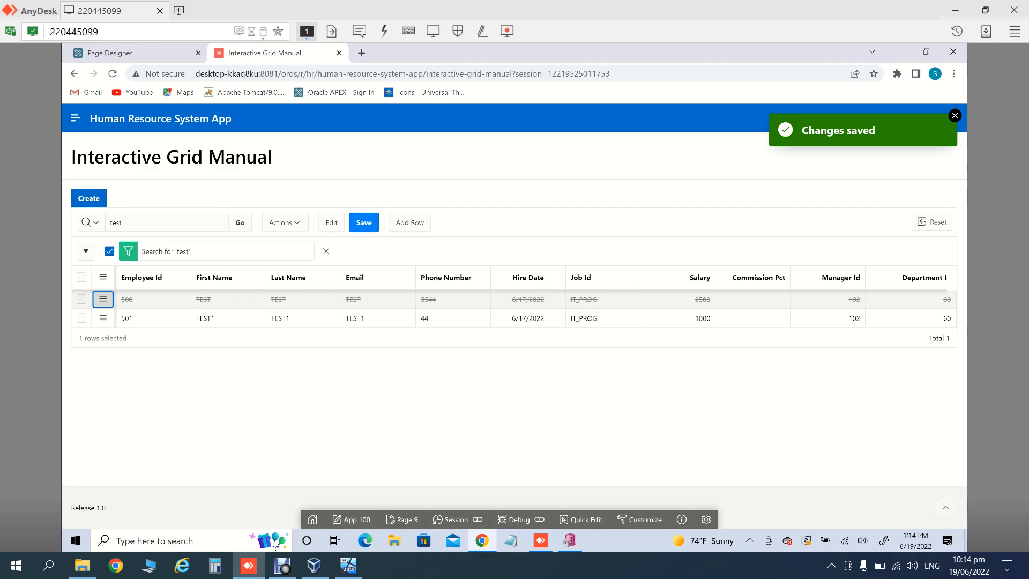
click(364, 222)
click(103, 299)
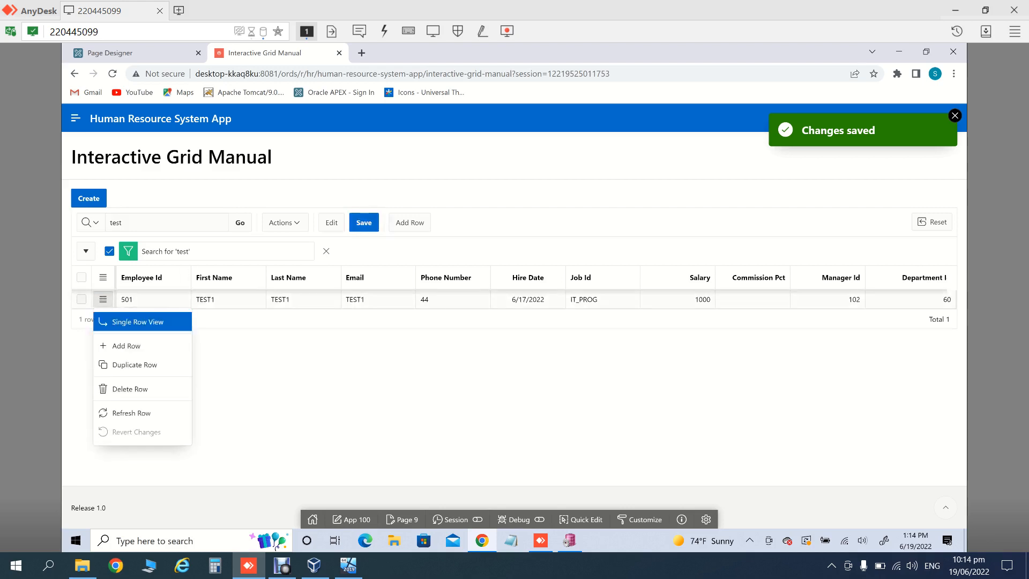
key(Down)
key(Down)
key(Down)
key(Return)
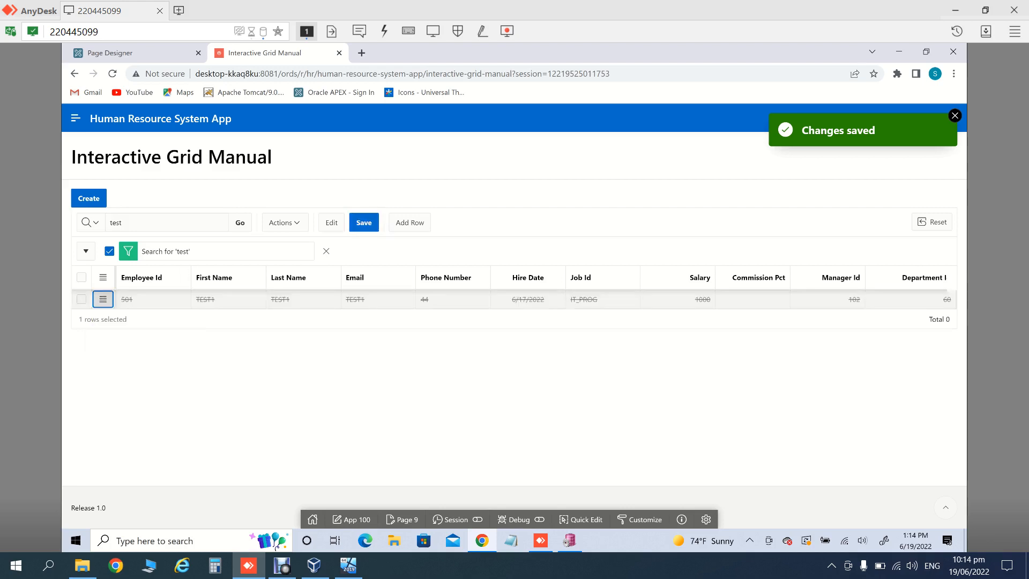
click(364, 222)
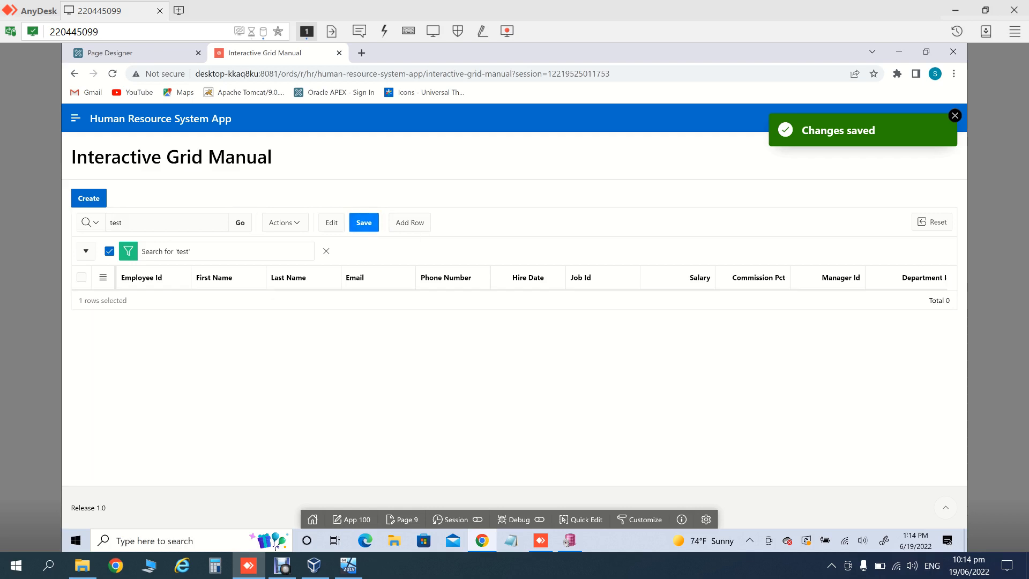
Step: Reload the page, clear the test search, and close the app to return to Page Designer
click(113, 74)
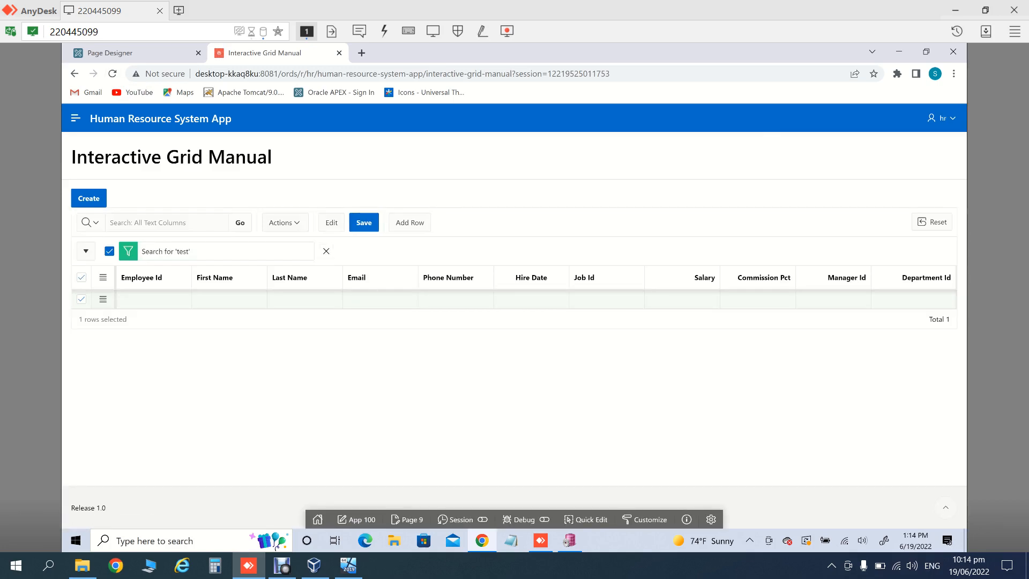
click(326, 251)
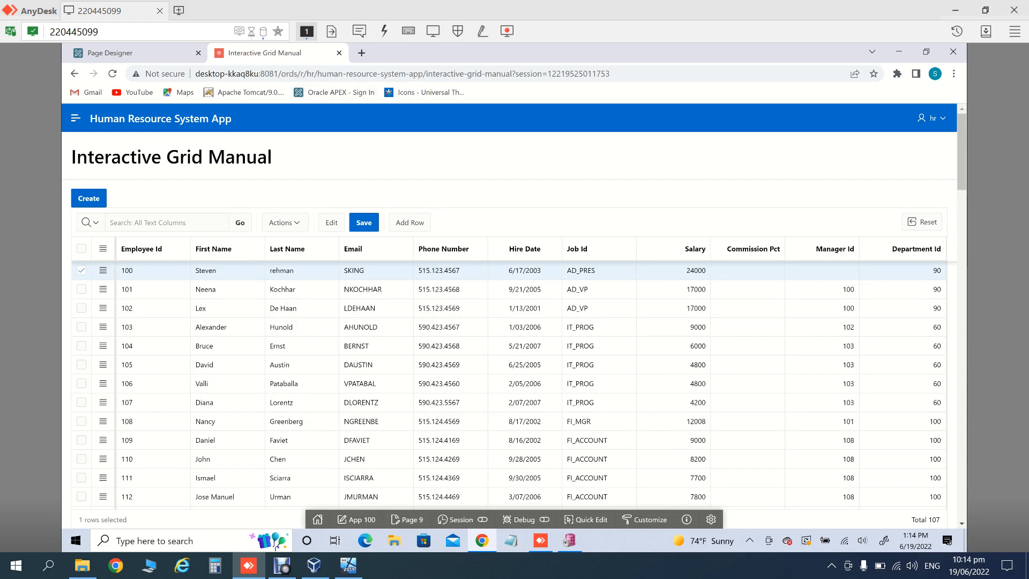
click(339, 52)
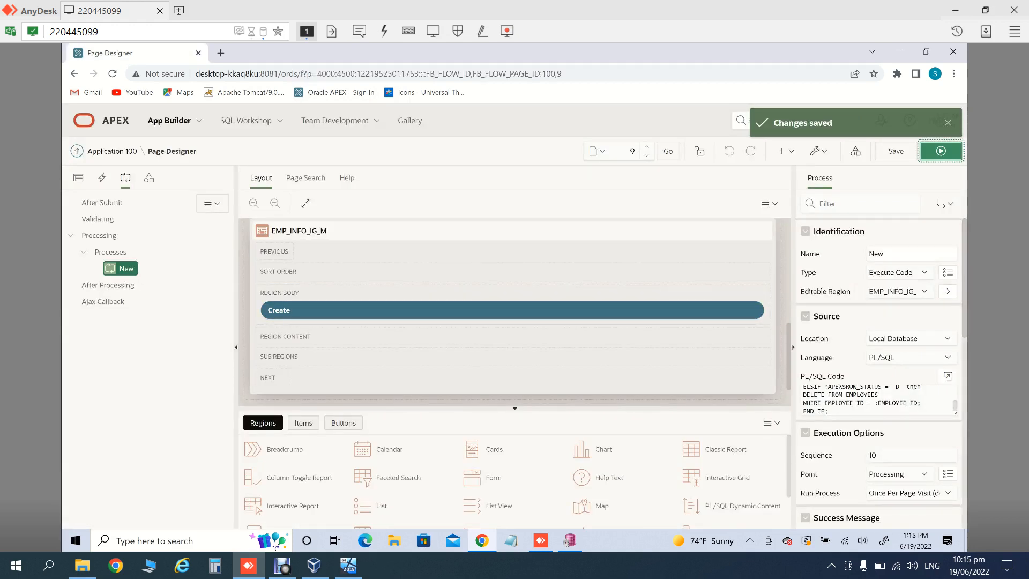
click(906, 254)
Step: Replace the process name New with IG_Ins_Upd_Del_Process and save page 9
key(BackSpace)
key(BackSpace)
key(BackSpace)
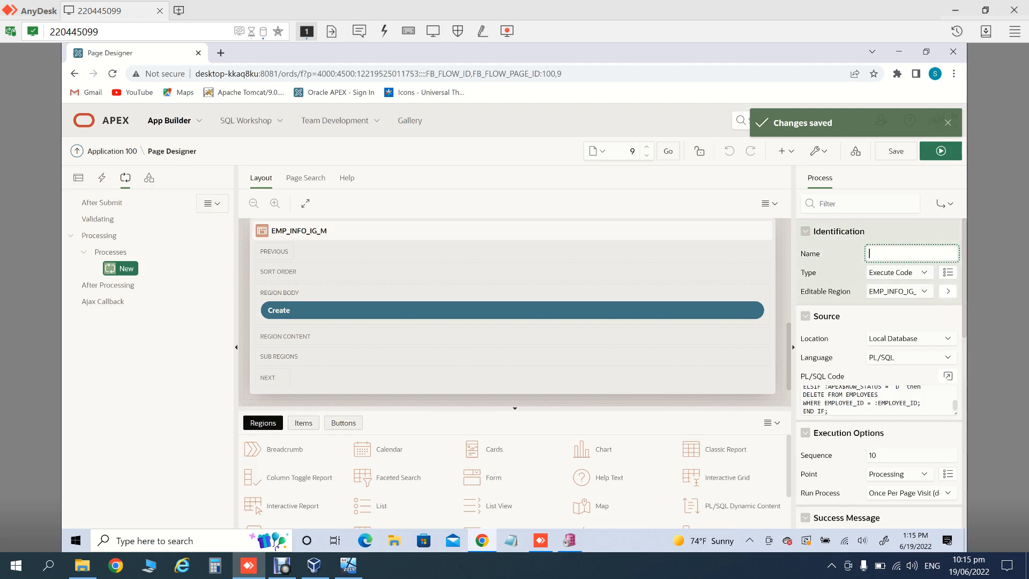
text(IG_Ins_Upd_Del_Process)
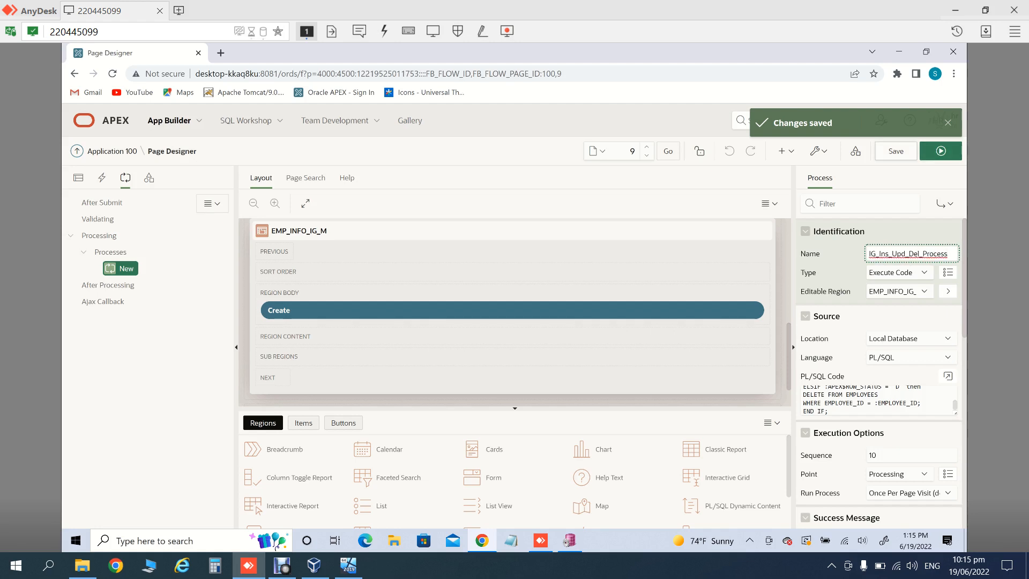
click(895, 151)
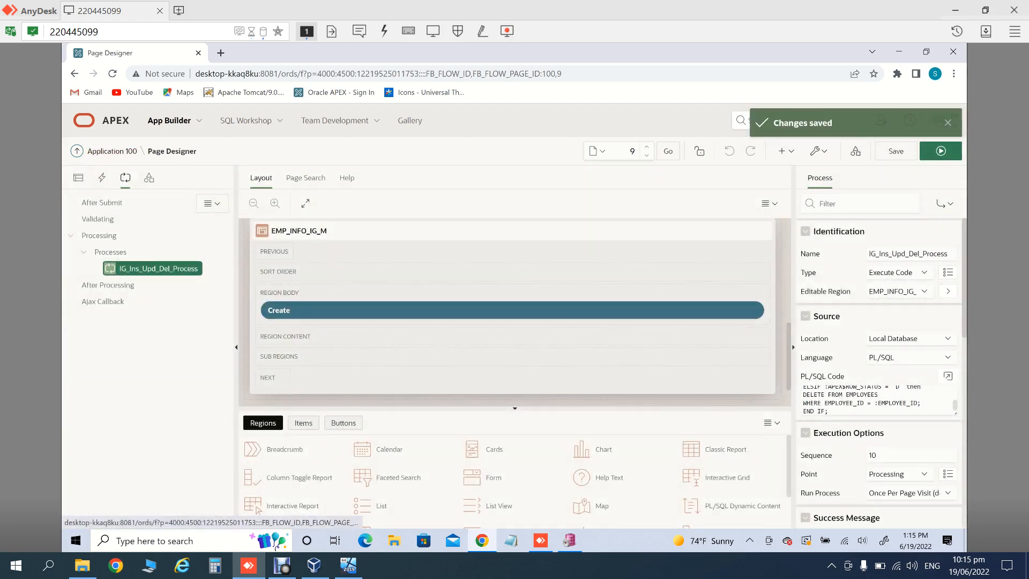
click(78, 177)
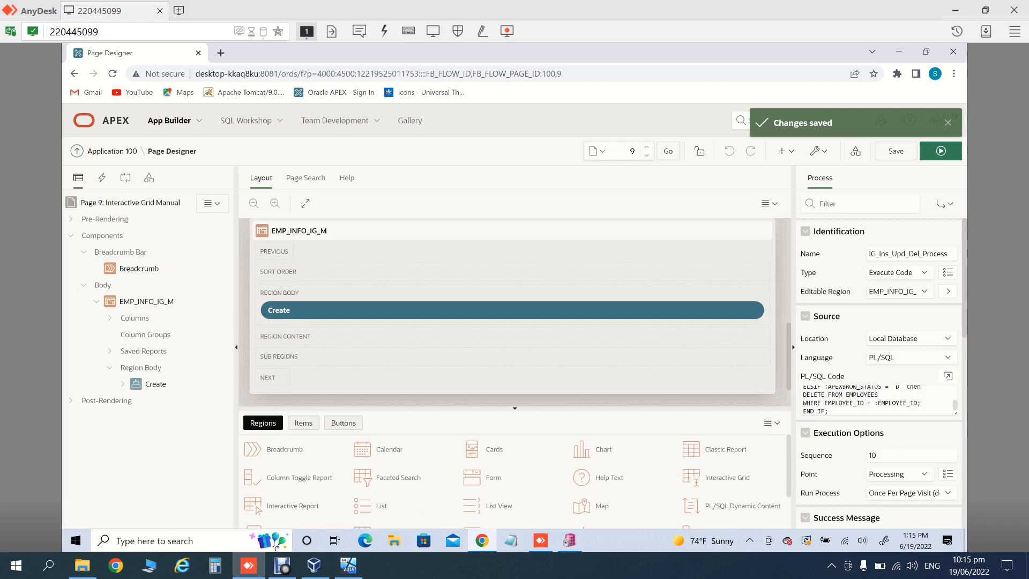
click(896, 151)
Step: Run page 9, add five blank grid rows, discard them with a reload, and return to Page Designer
click(940, 151)
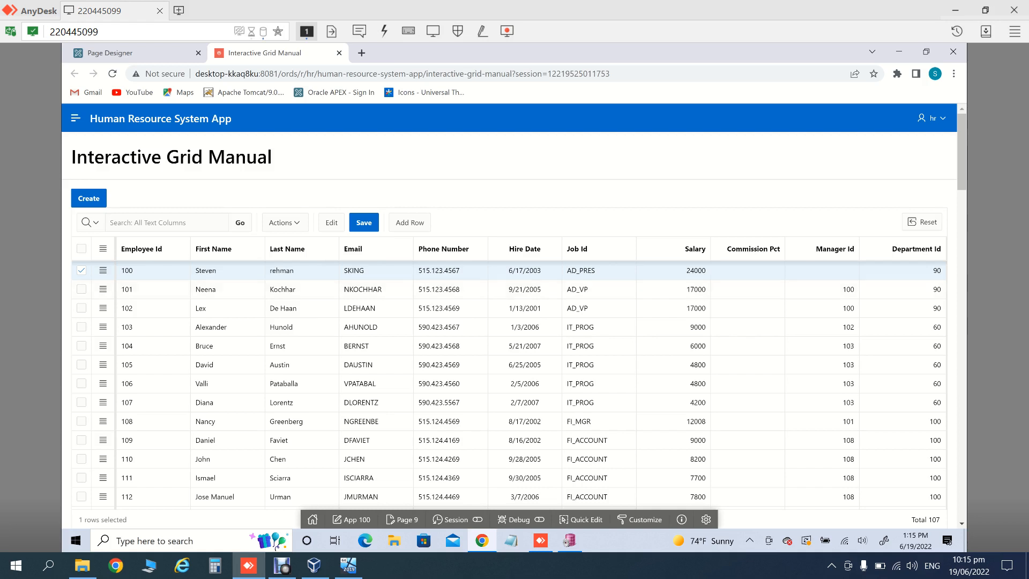
click(410, 222)
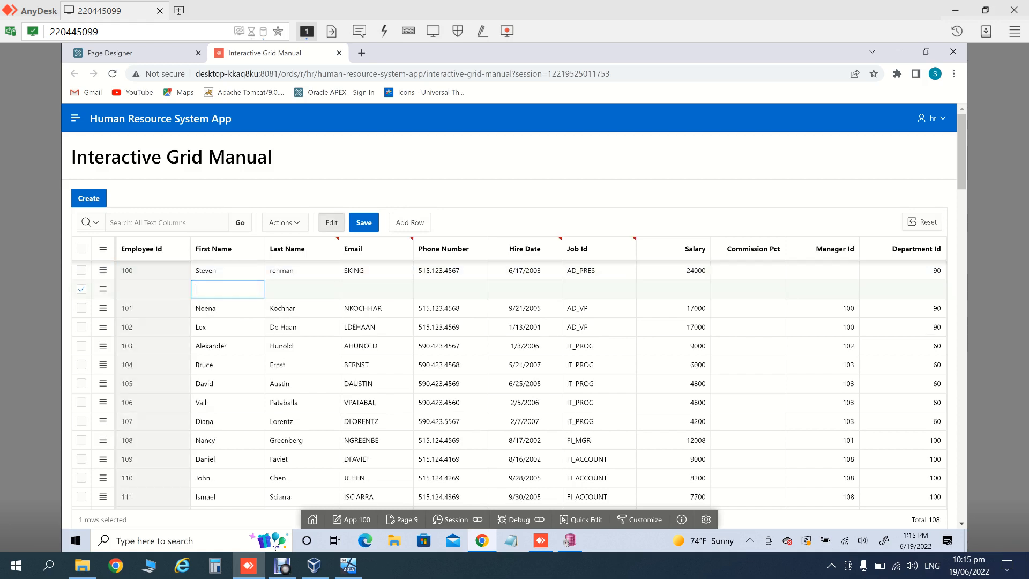
click(410, 222)
click(409, 223)
click(410, 222)
click(410, 222)
click(409, 223)
click(409, 223)
click(409, 222)
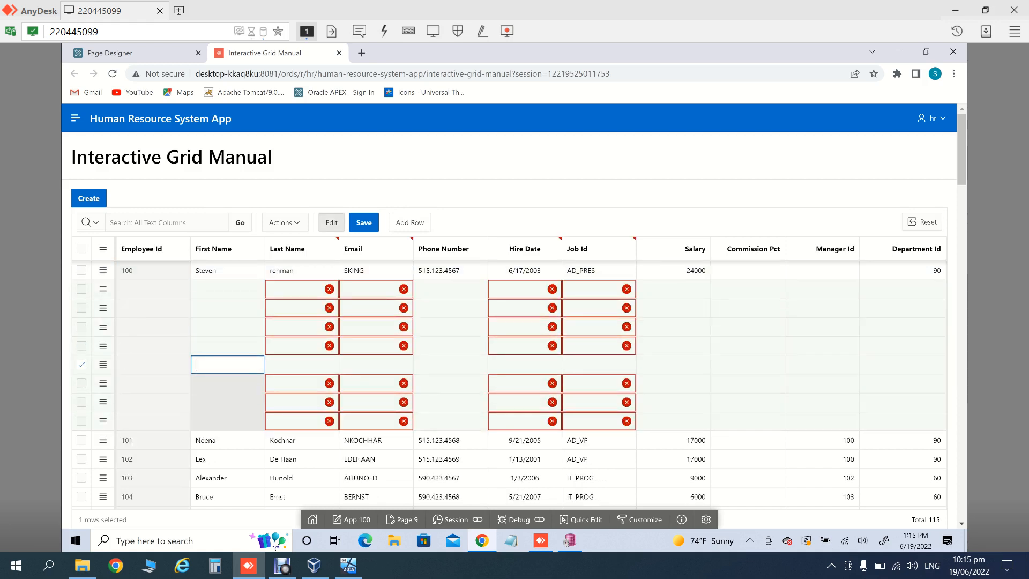
key(F5)
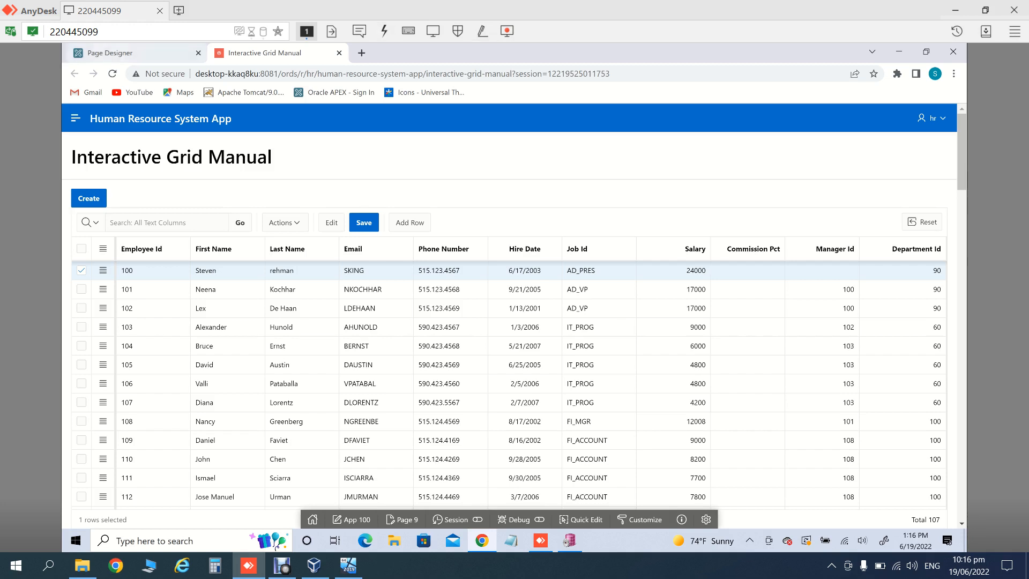
click(133, 53)
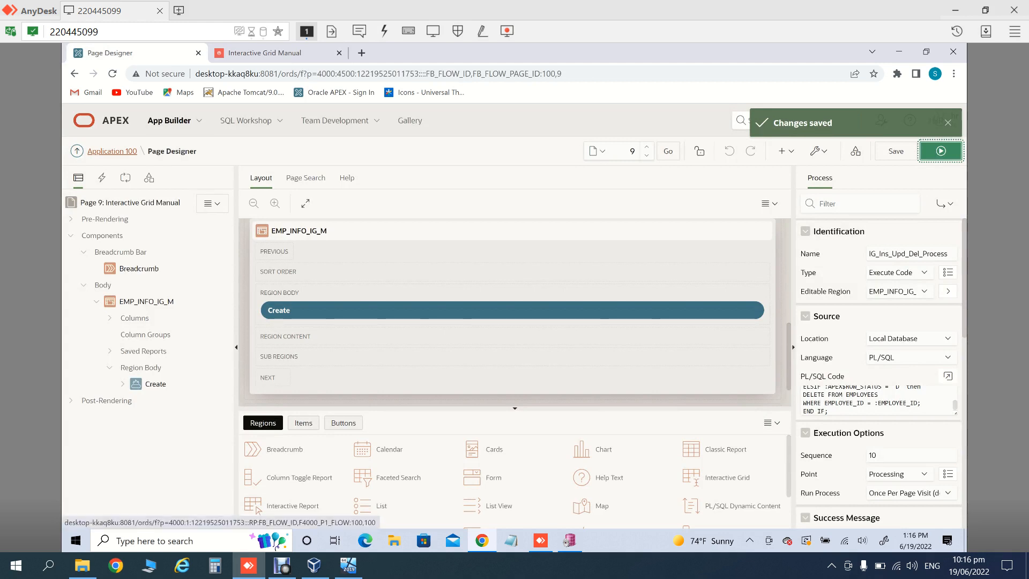
Step: From the Application 100 home, start Create Page and choose Master Detail after backing out of Form
click(112, 151)
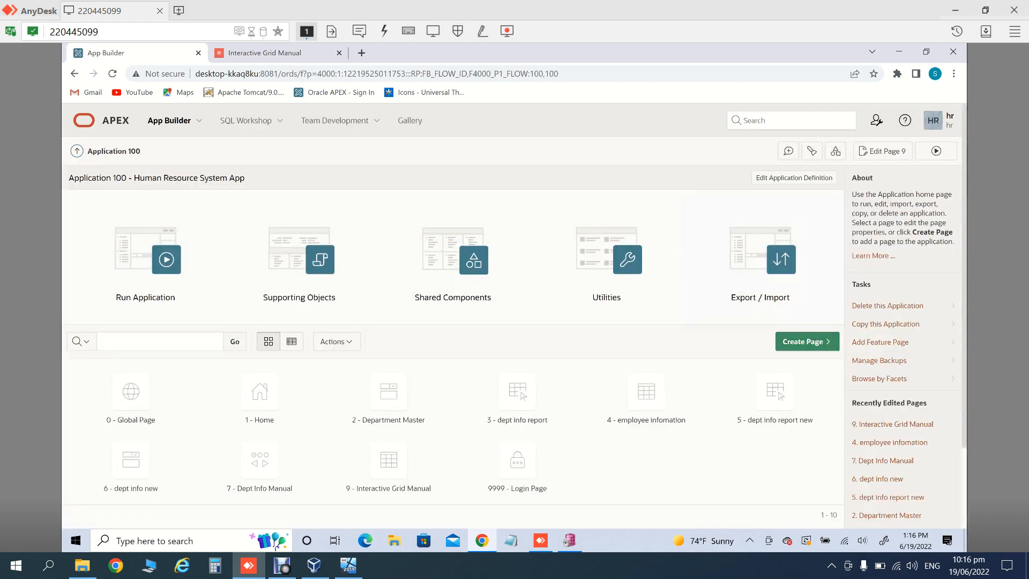
click(807, 342)
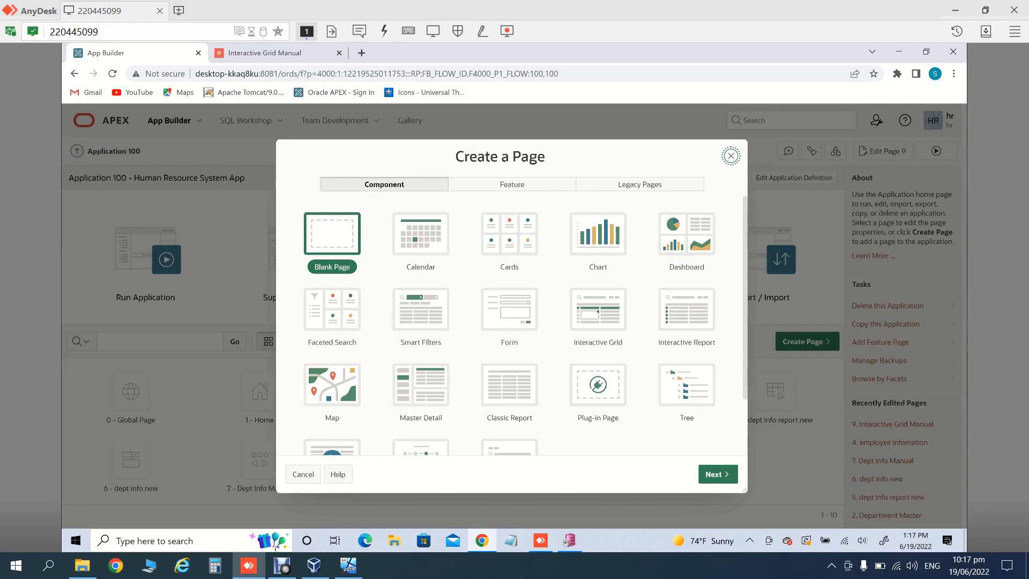
click(509, 310)
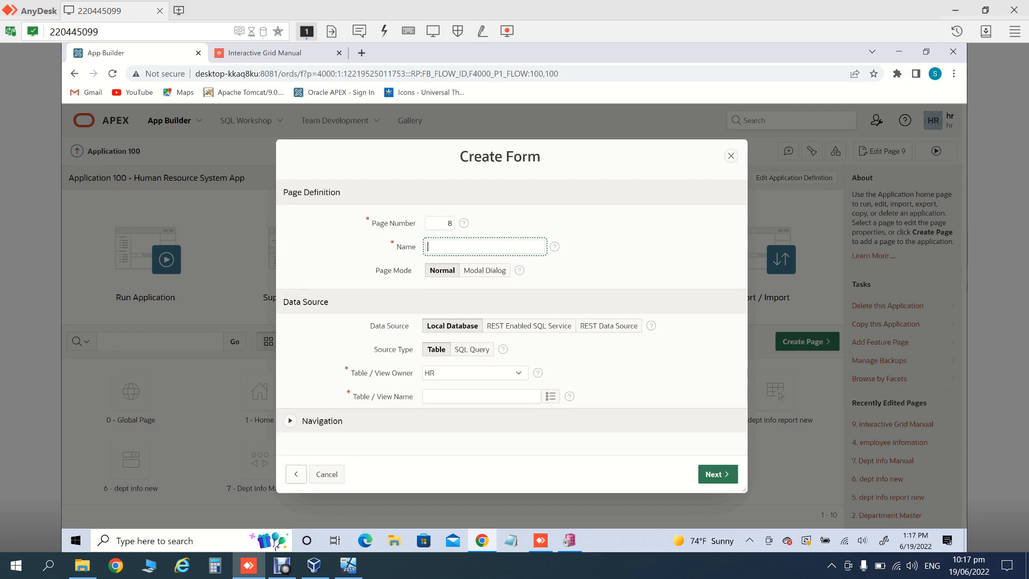
click(296, 473)
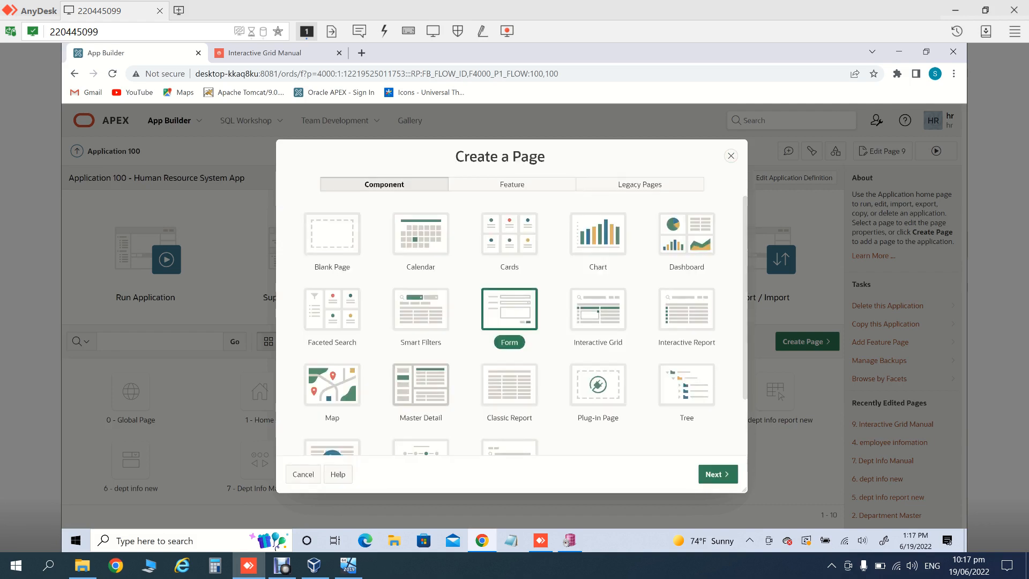
click(420, 385)
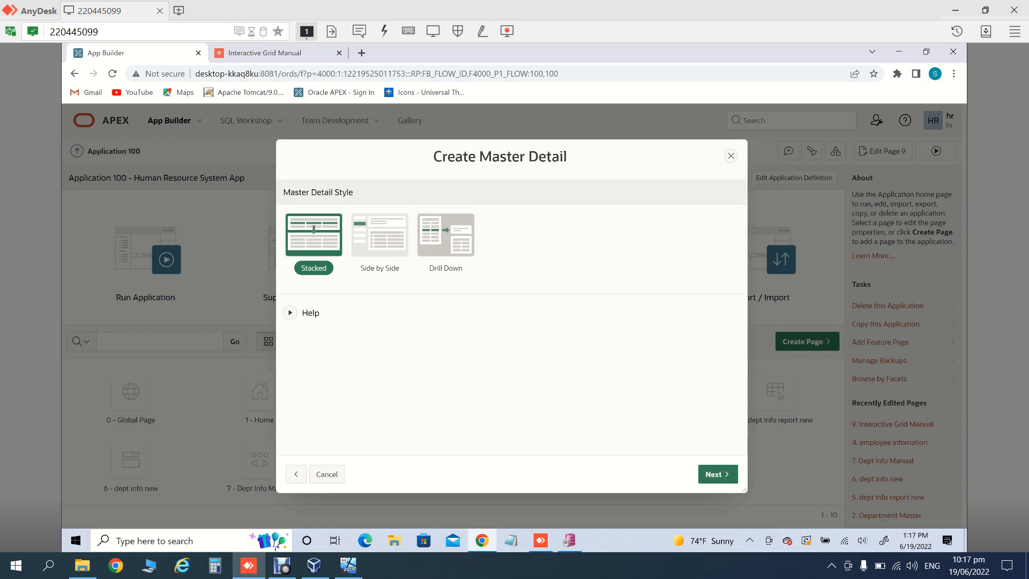
Step: Choose the Stacked master-detail layout for page 10 and name it Dept Info
click(313, 234)
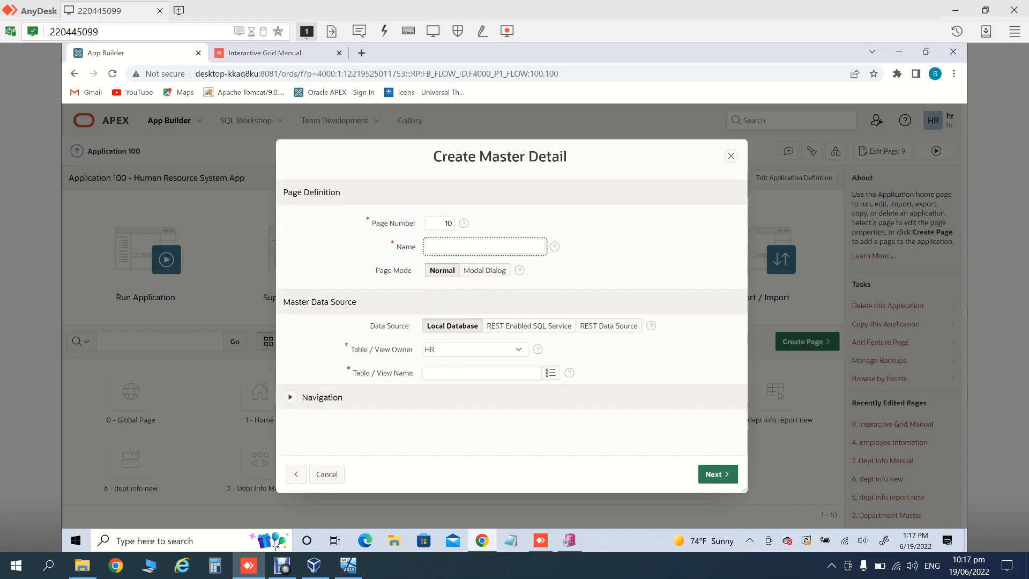
click(445, 223)
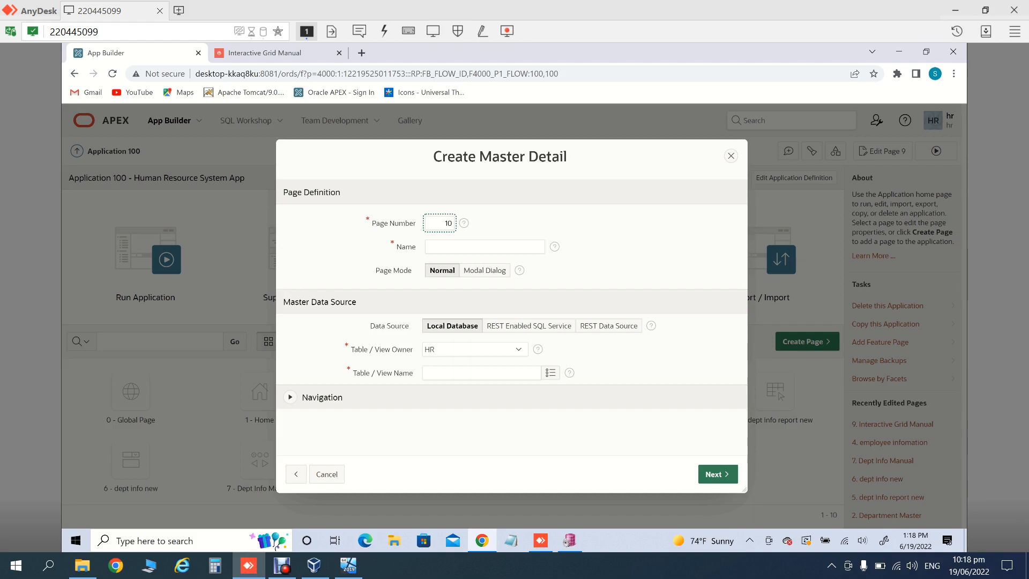
click(484, 246)
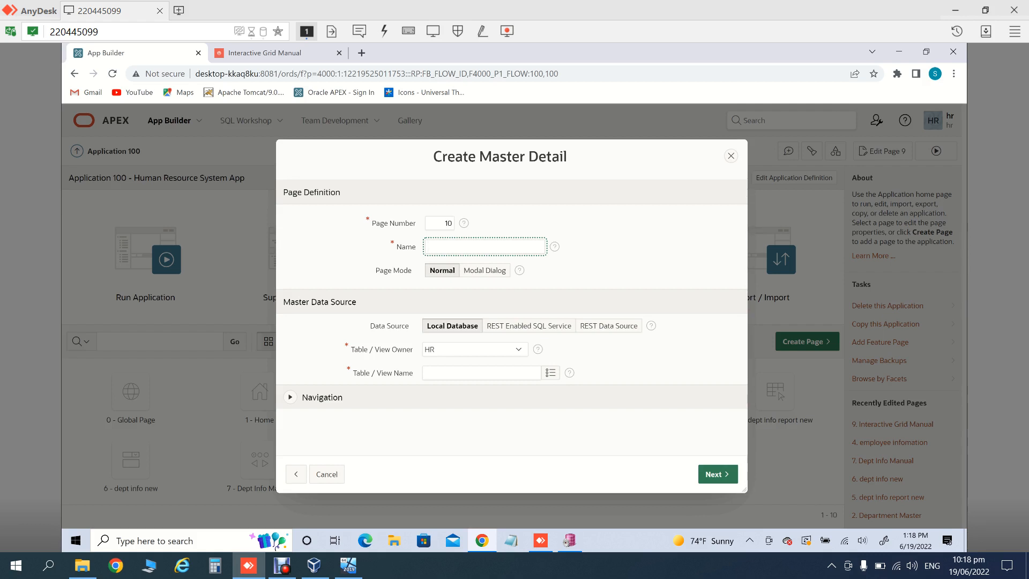
text(Dept Info)
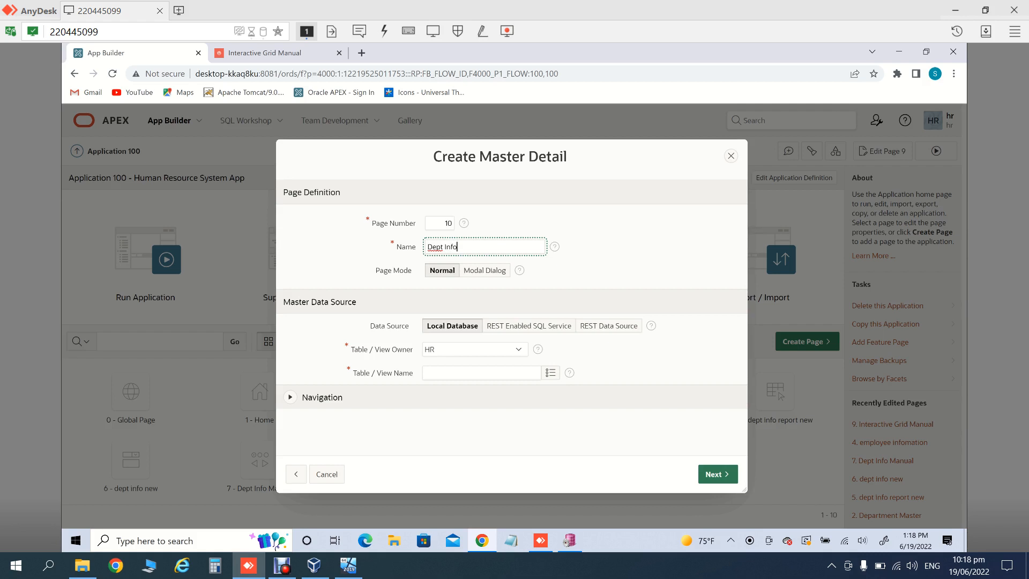
Step: Select DEPARTMENTS as the master table and continue to the primary key step
click(550, 373)
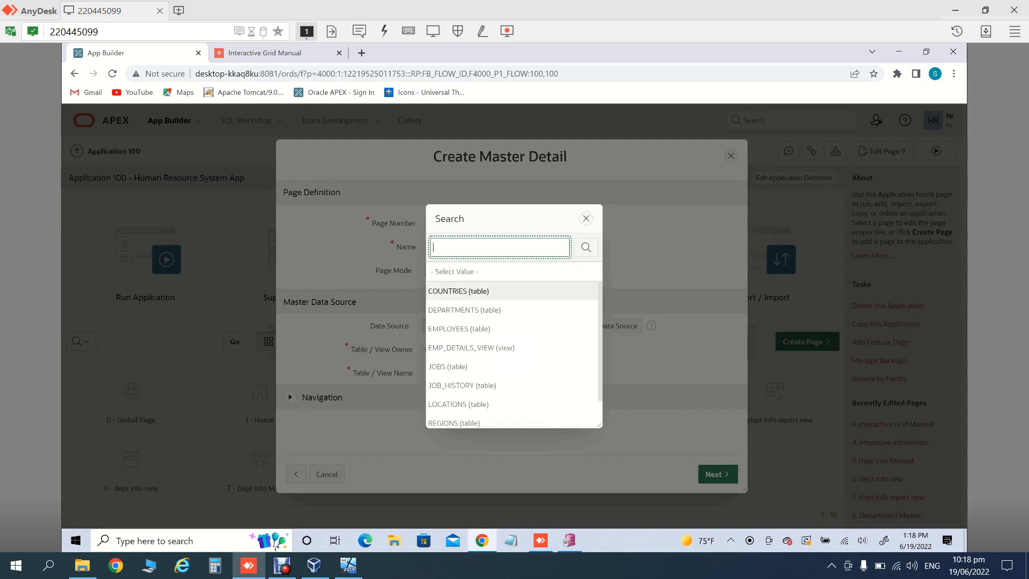
key(Down)
key(Return)
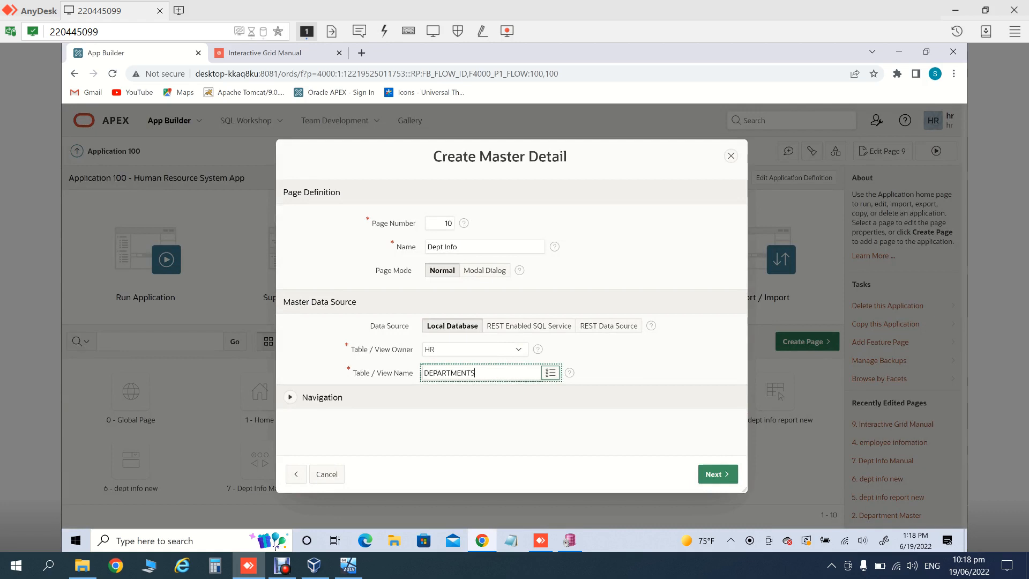
click(291, 397)
click(291, 397)
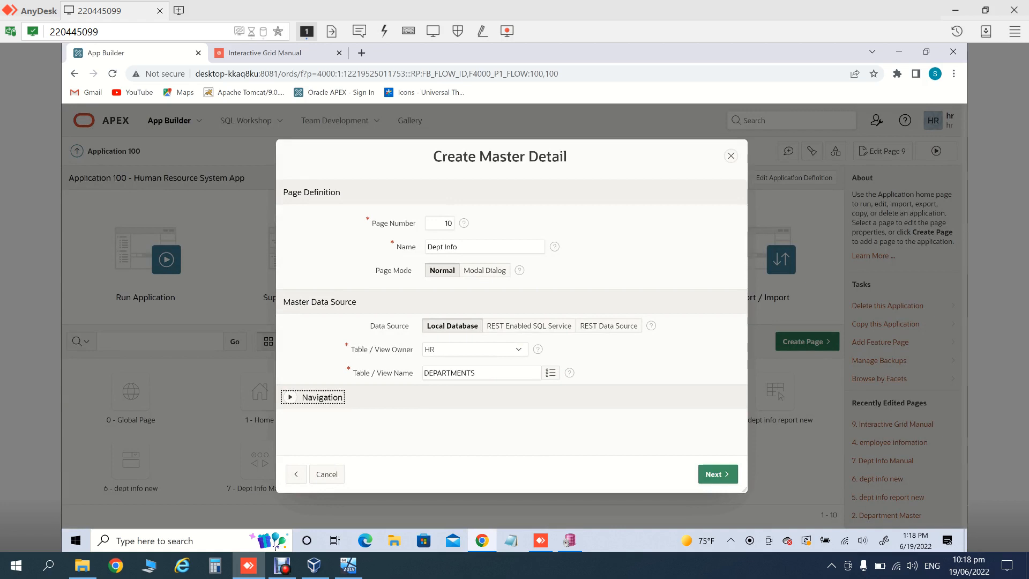
click(718, 474)
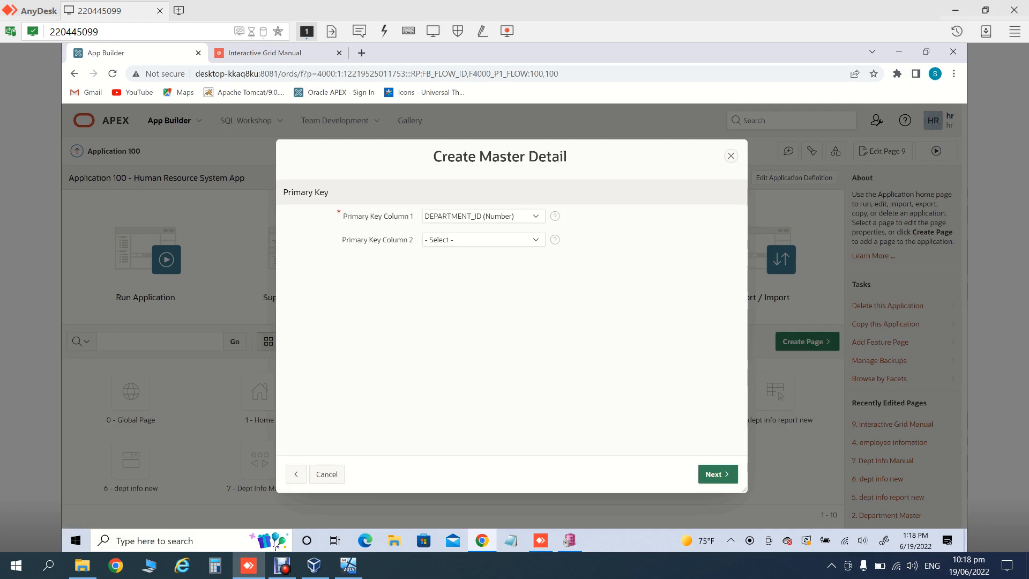
Step: Accept DEPARTMENT_ID as the master key and title the detail region Emp Info
click(718, 474)
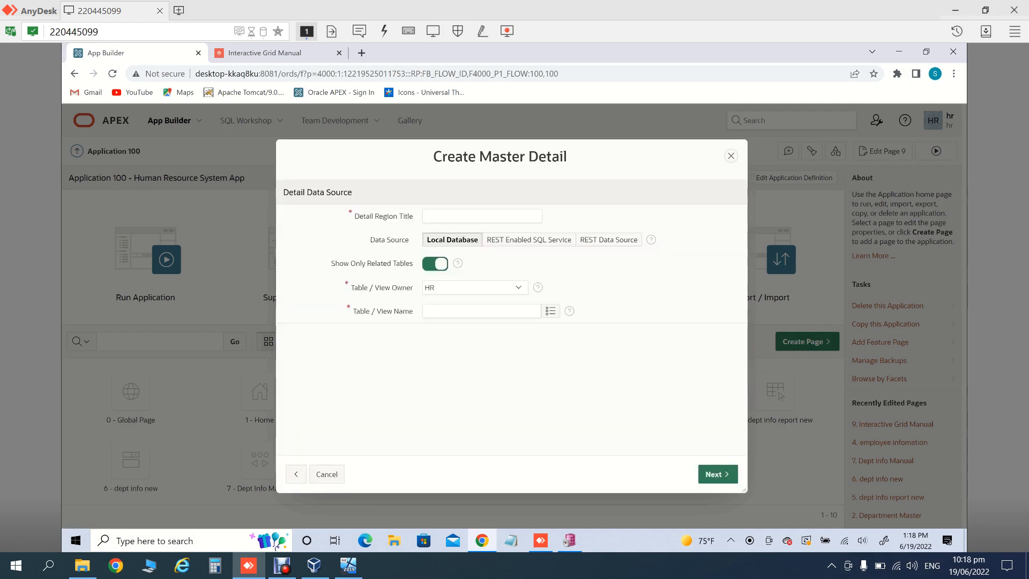
click(482, 216)
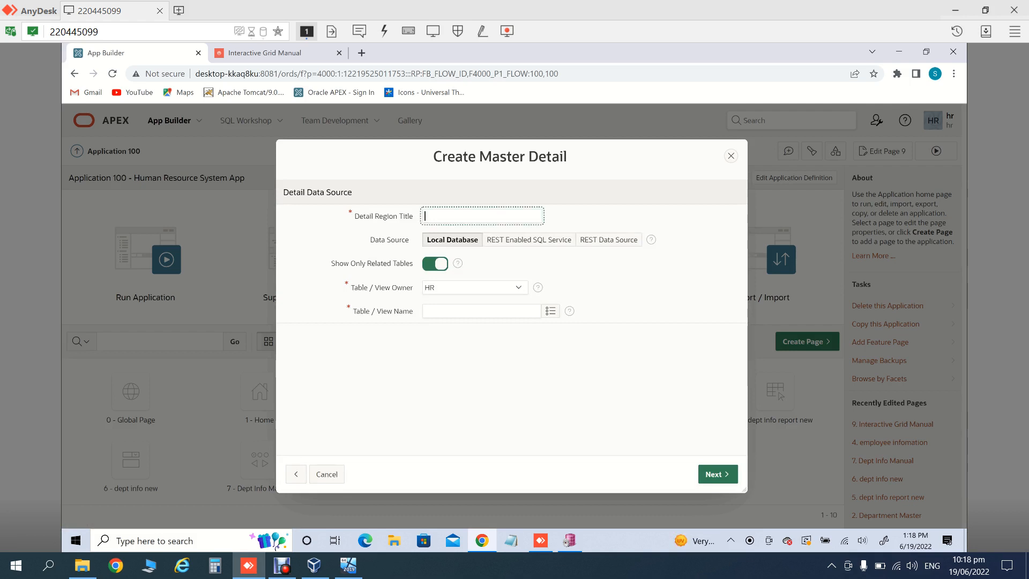
text(Emp Info)
Step: Use EMPLOYEES from the local database as the detail table and continue
click(550, 310)
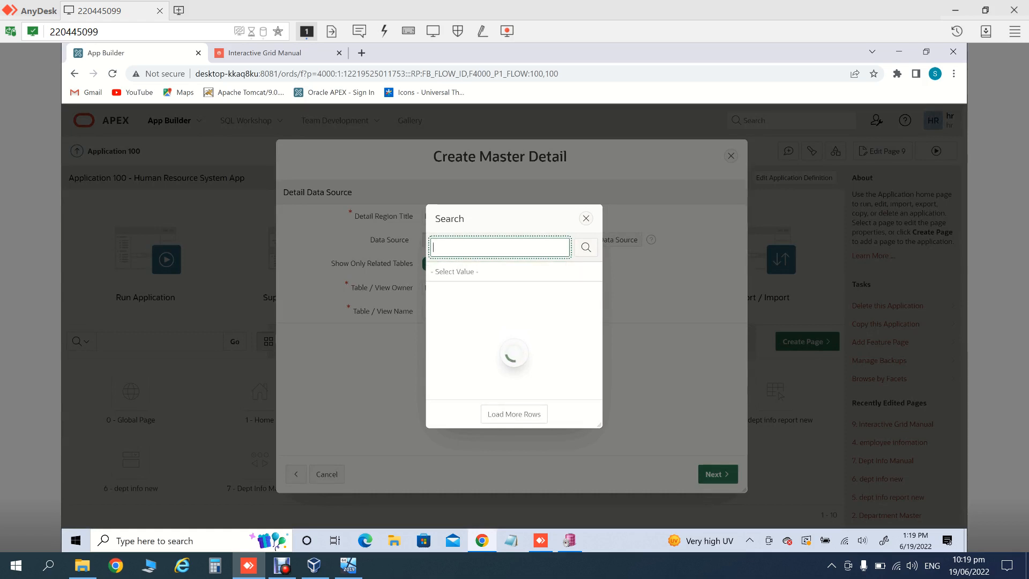
key(Escape)
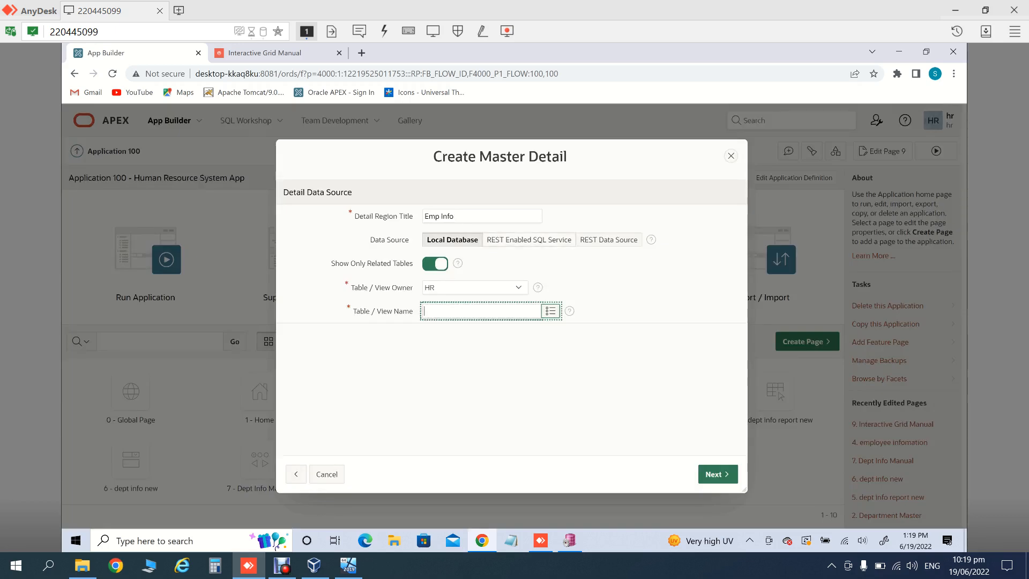
drag(514, 239, 522, 240)
click(522, 239)
click(452, 240)
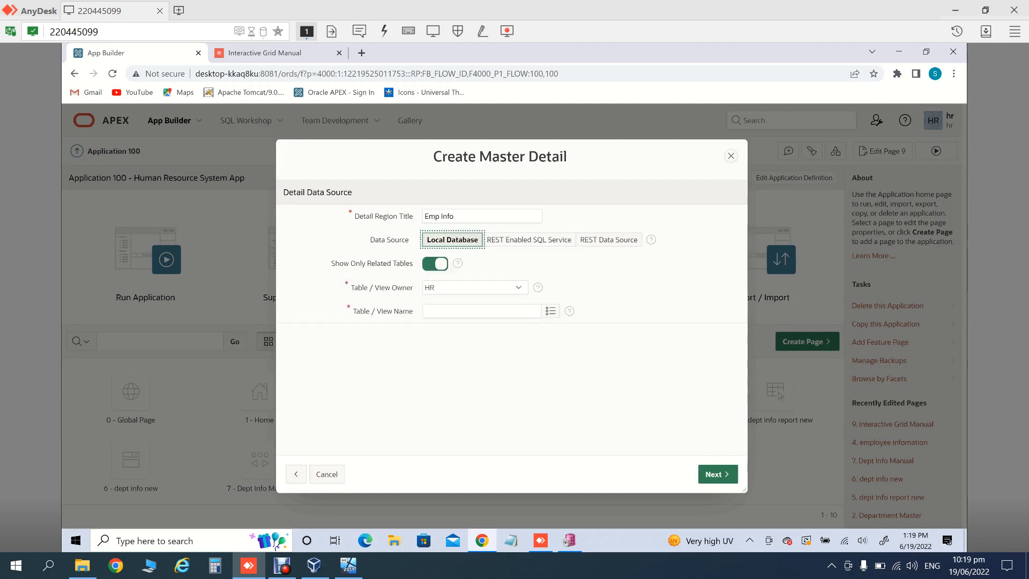
click(550, 311)
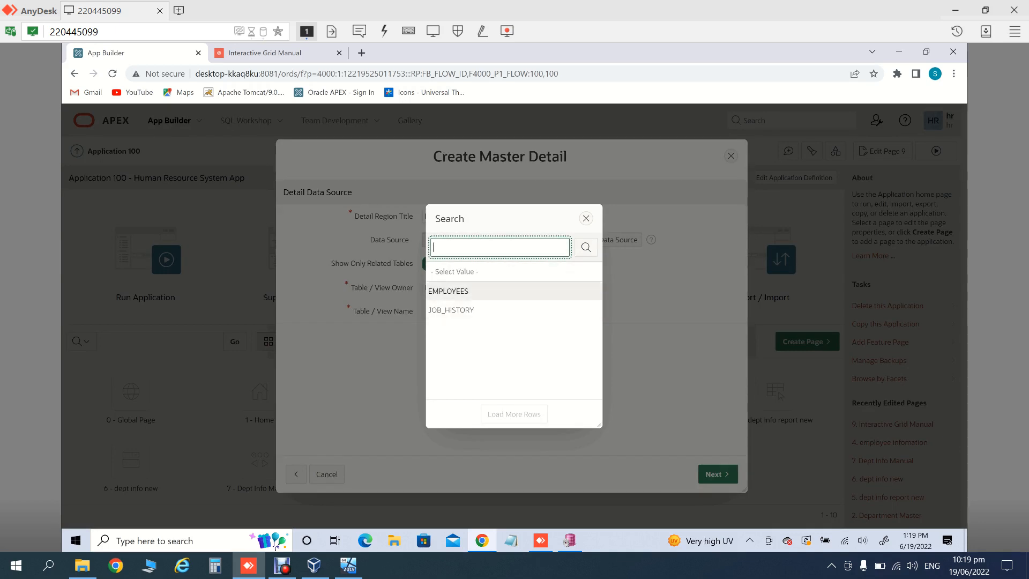
click(448, 290)
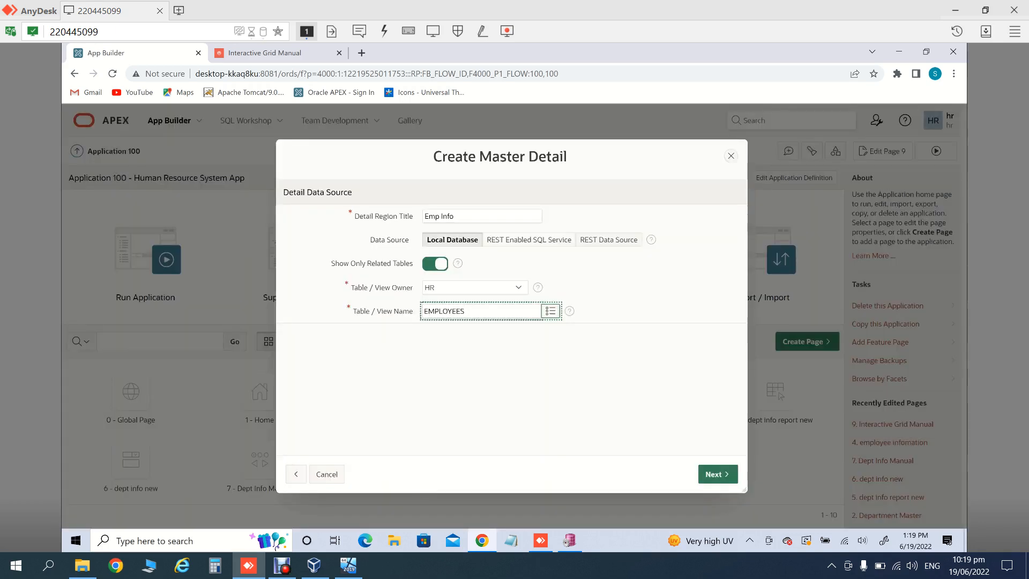
click(551, 311)
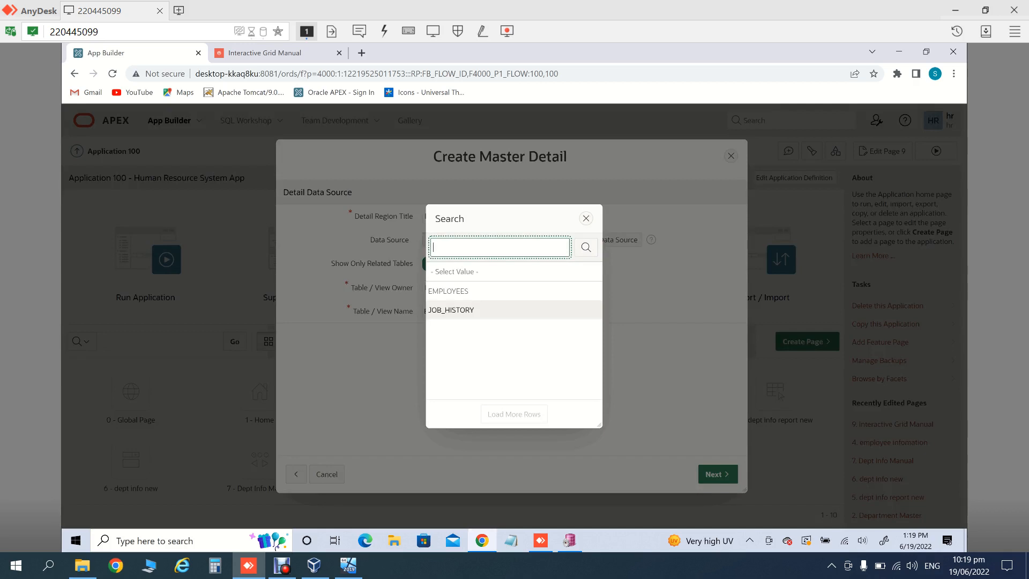
click(448, 291)
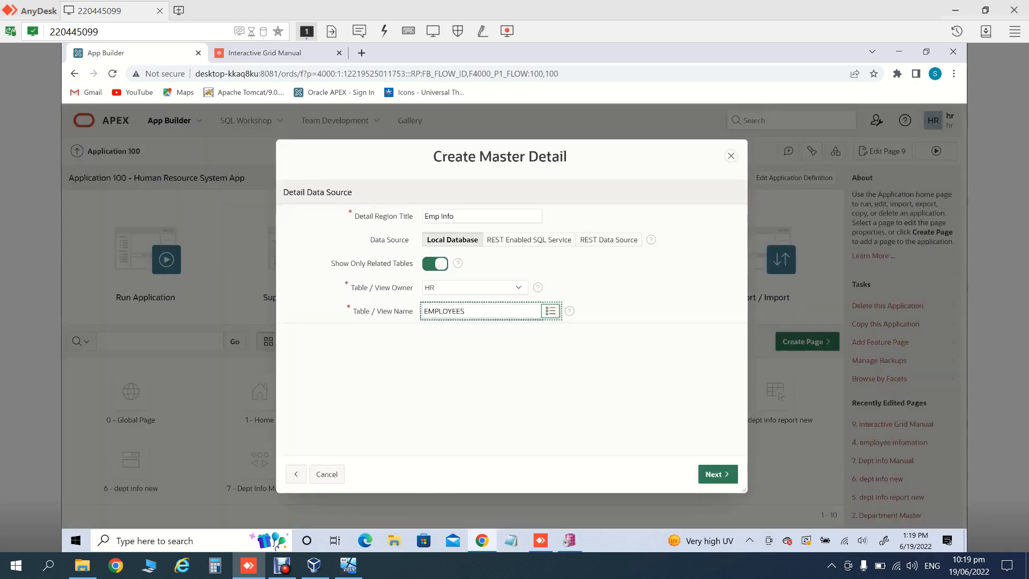
click(718, 474)
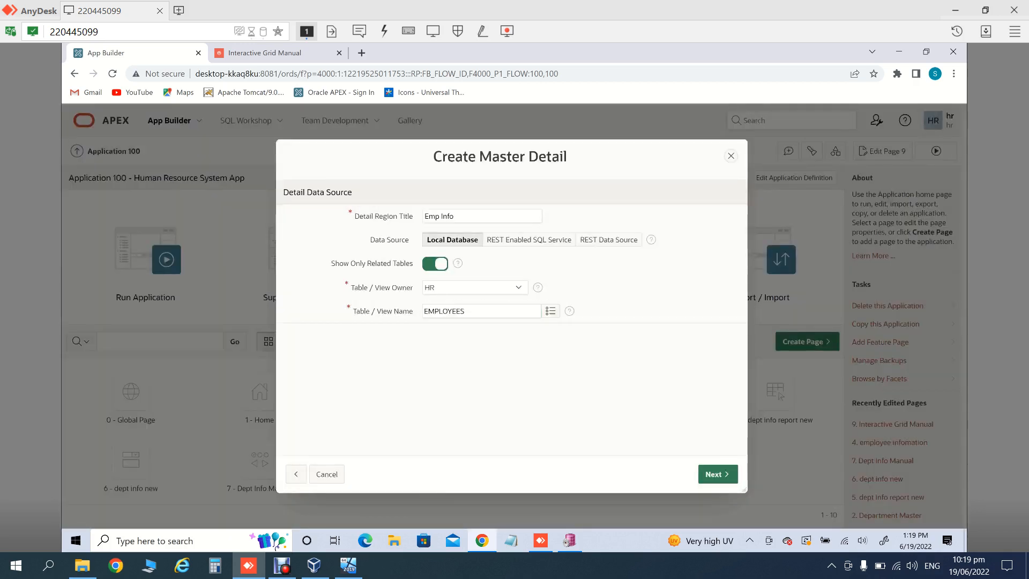
click(718, 473)
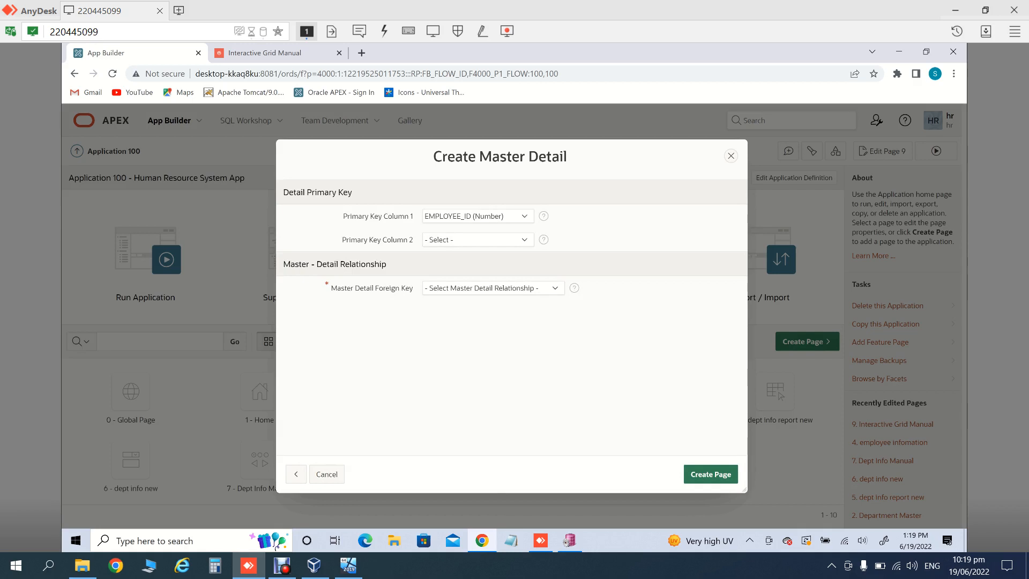
Step: Link master and detail on the DEPARTMENT_ID foreign key and create the page
click(493, 289)
key(Down)
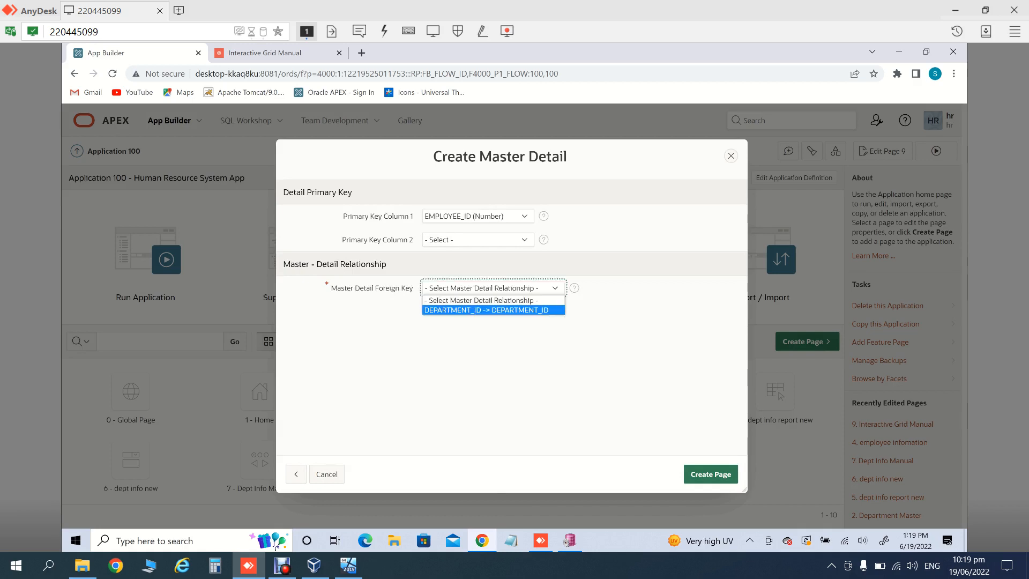
key(Return)
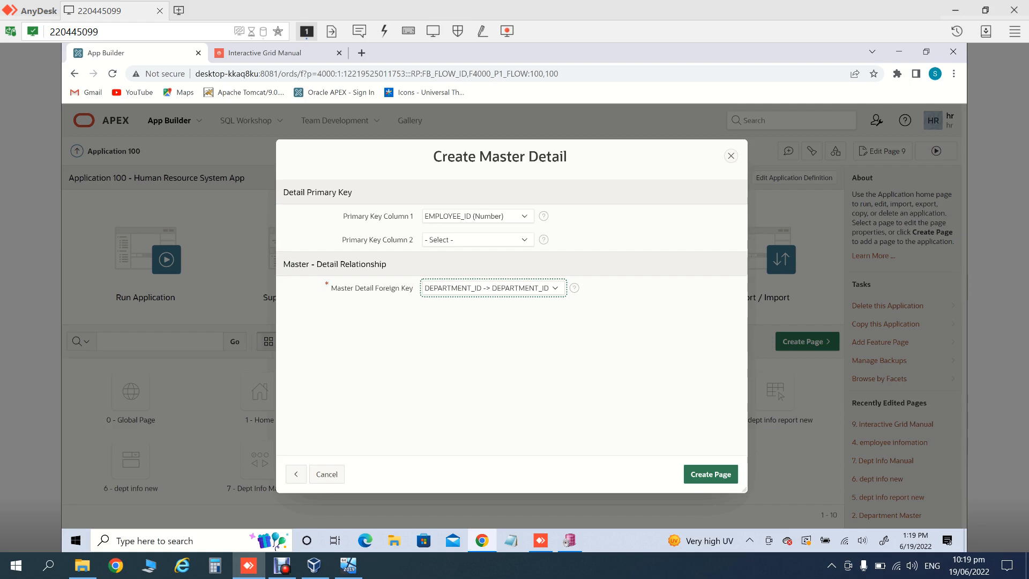
click(710, 474)
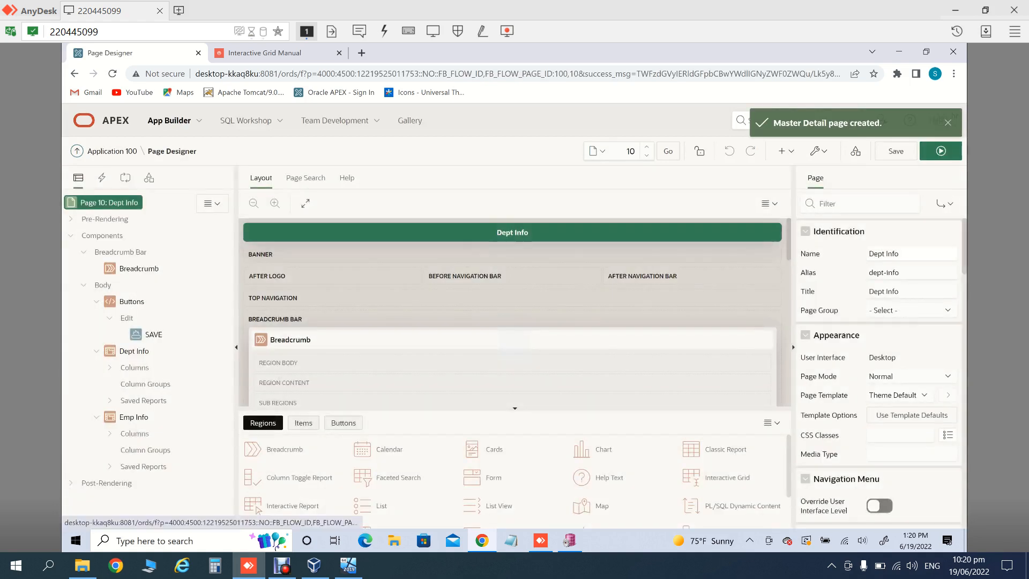
Step: Run the Dept Info page and select the Payroll department to view its employees
click(940, 151)
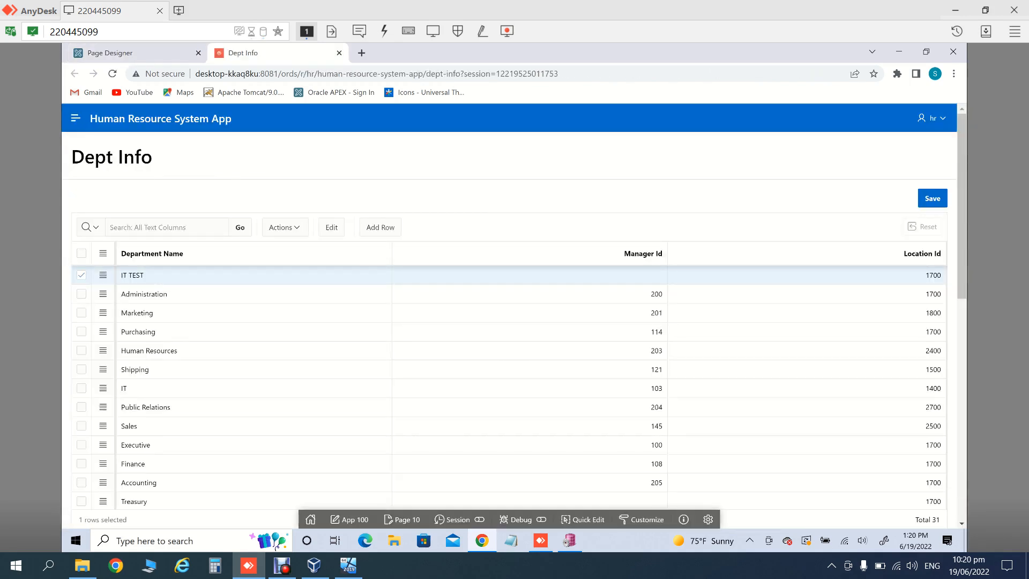
scroll(509, 359, down, 5)
scroll(510, 359, down, 5)
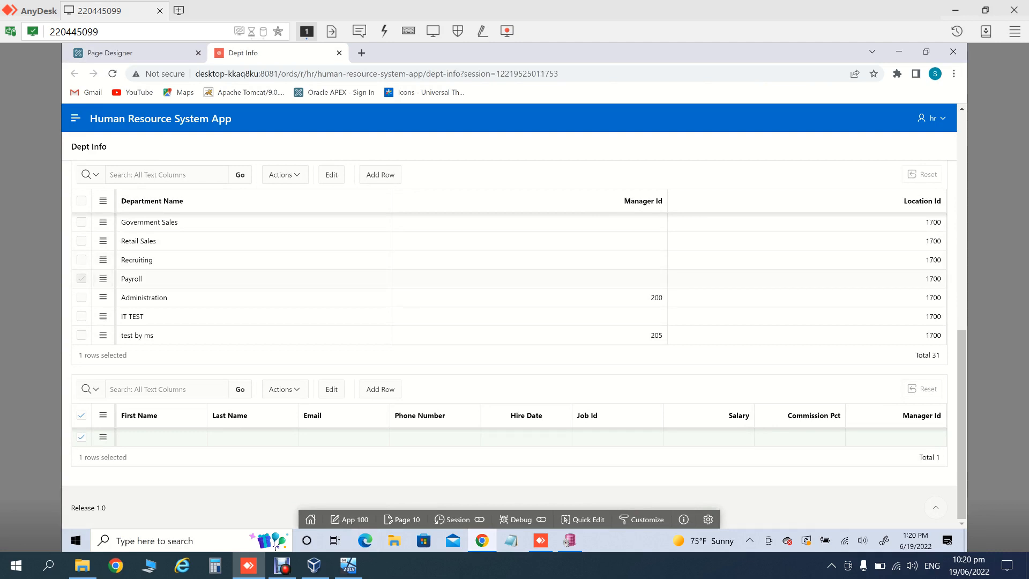
click(81, 279)
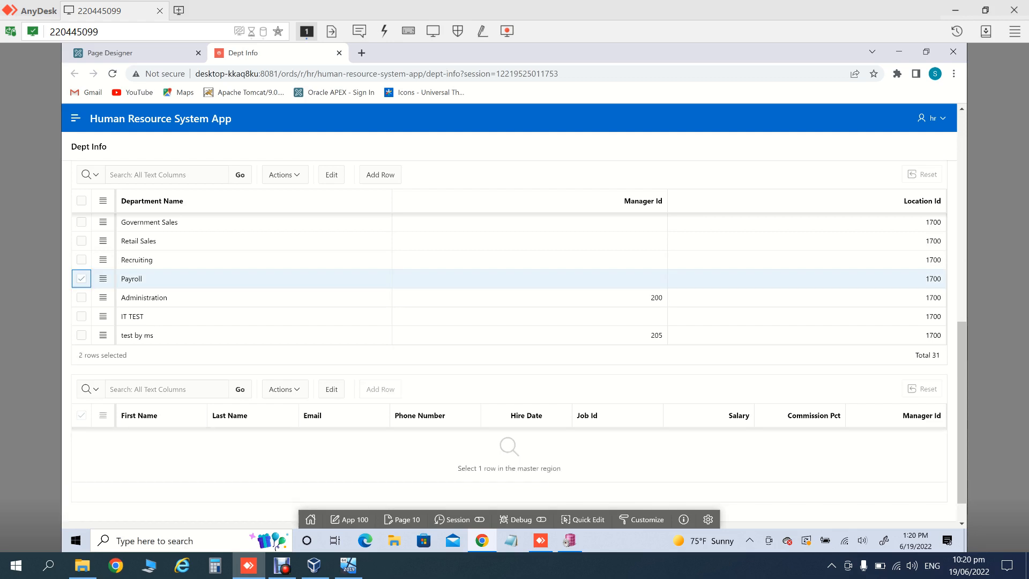
click(82, 278)
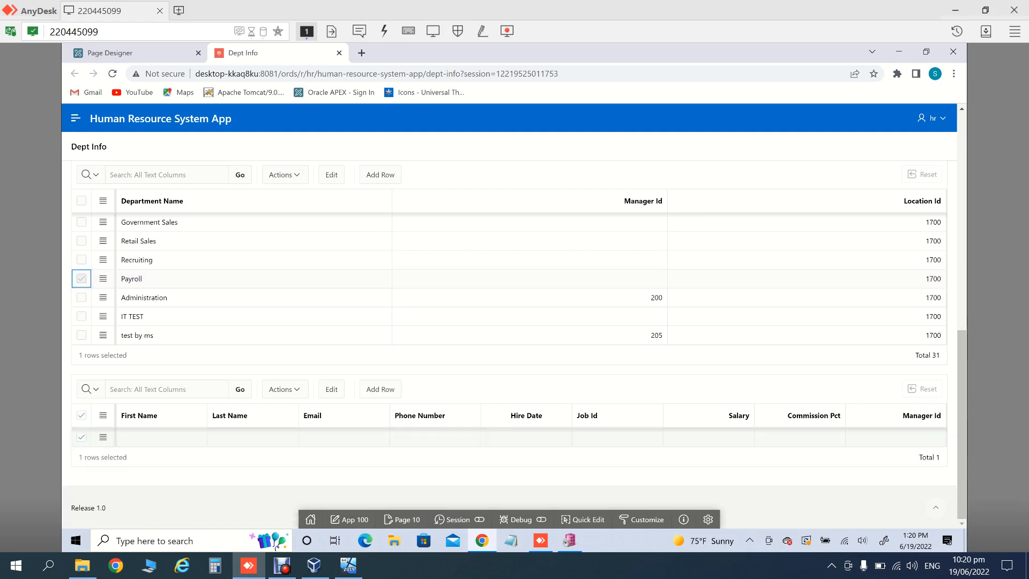
click(140, 278)
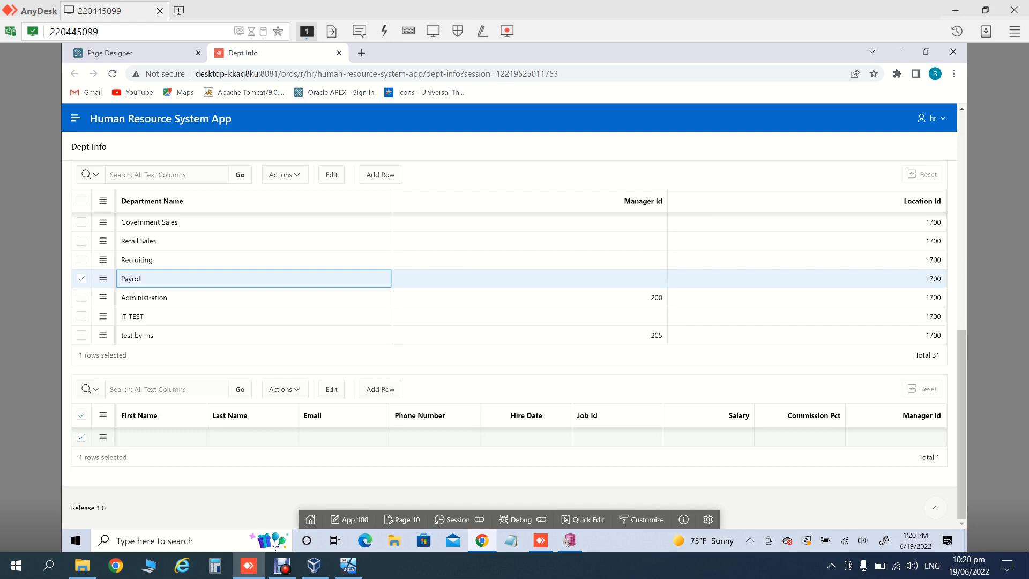
Step: Select Recruiting, Government Sales, Administration and Executive, checking the employees grid updates
click(141, 260)
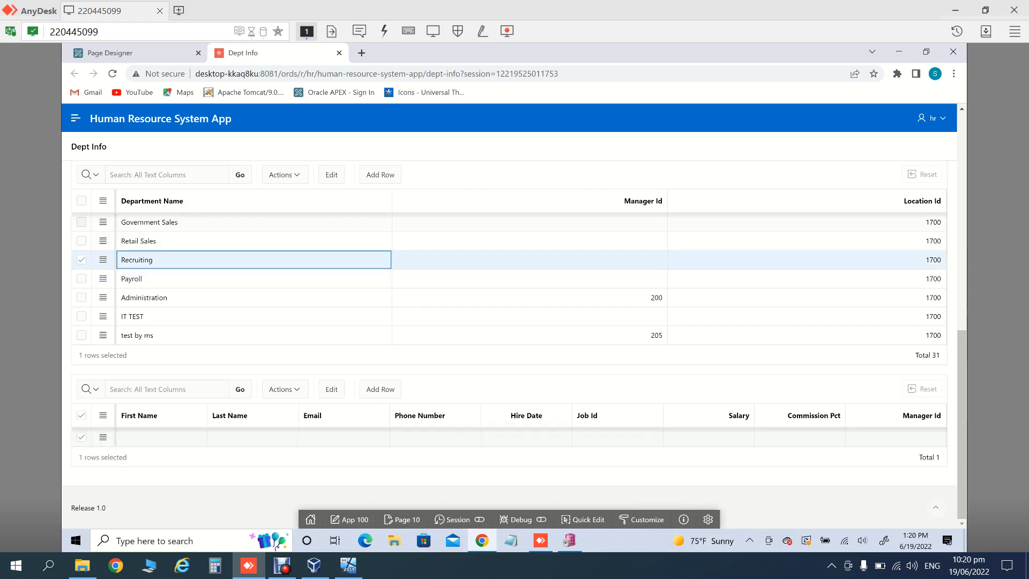
click(149, 223)
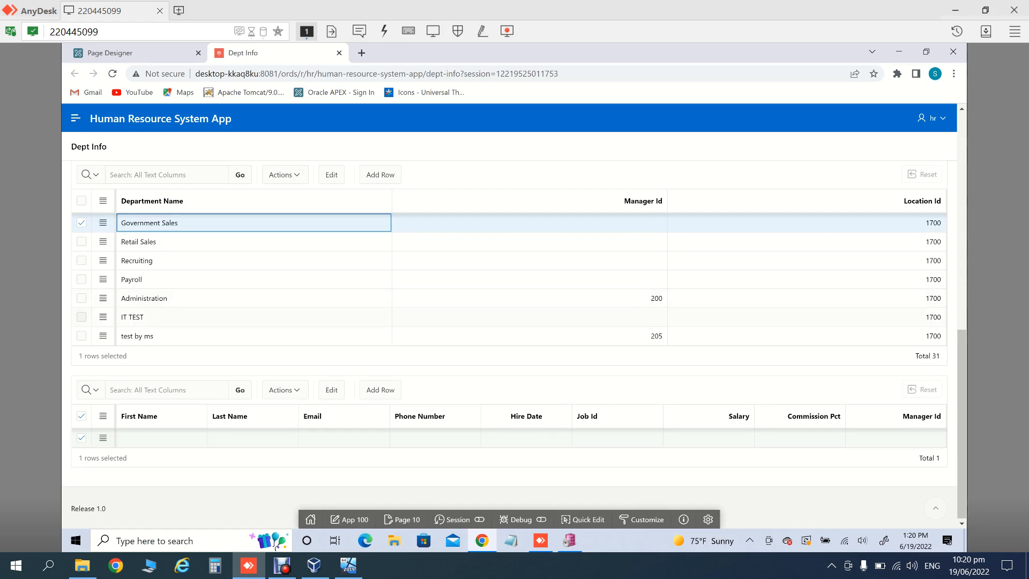
click(149, 299)
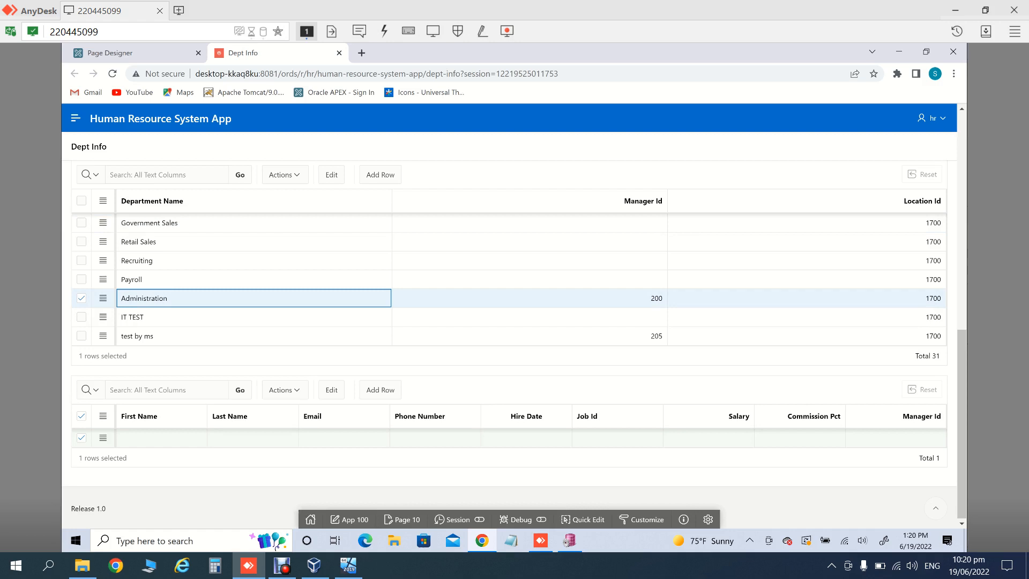
key(Return)
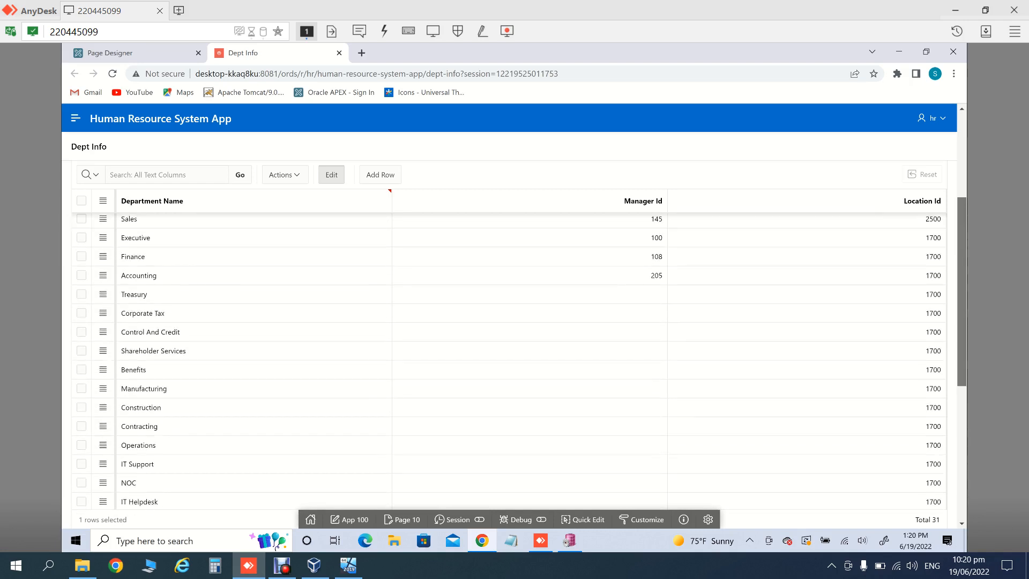
click(187, 244)
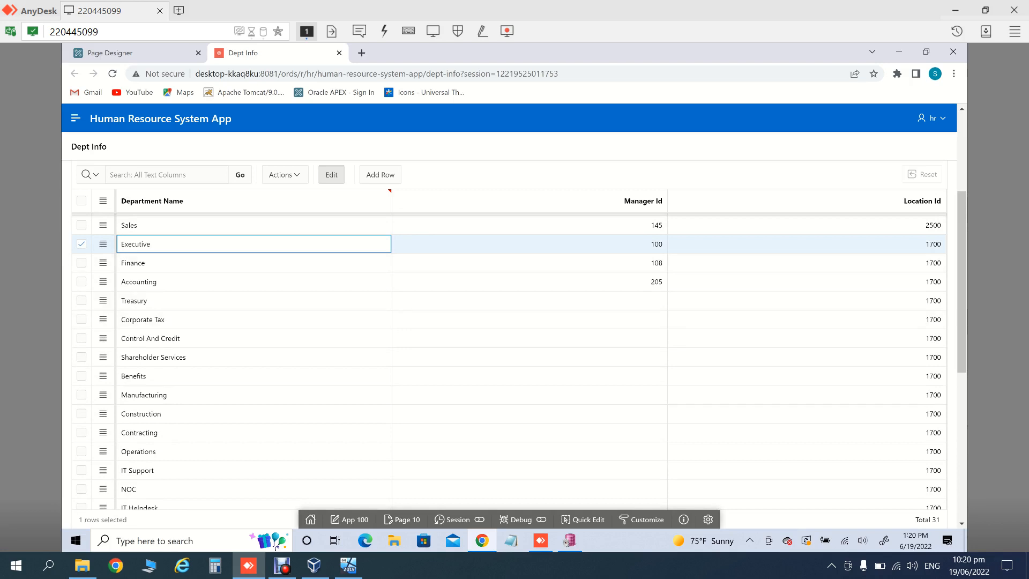
drag(962, 282, 962, 429)
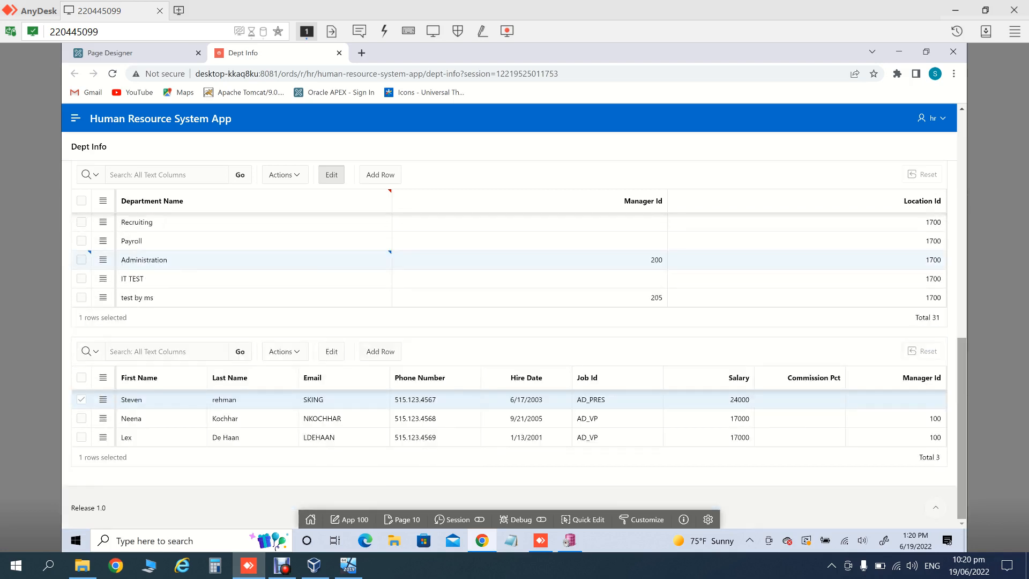
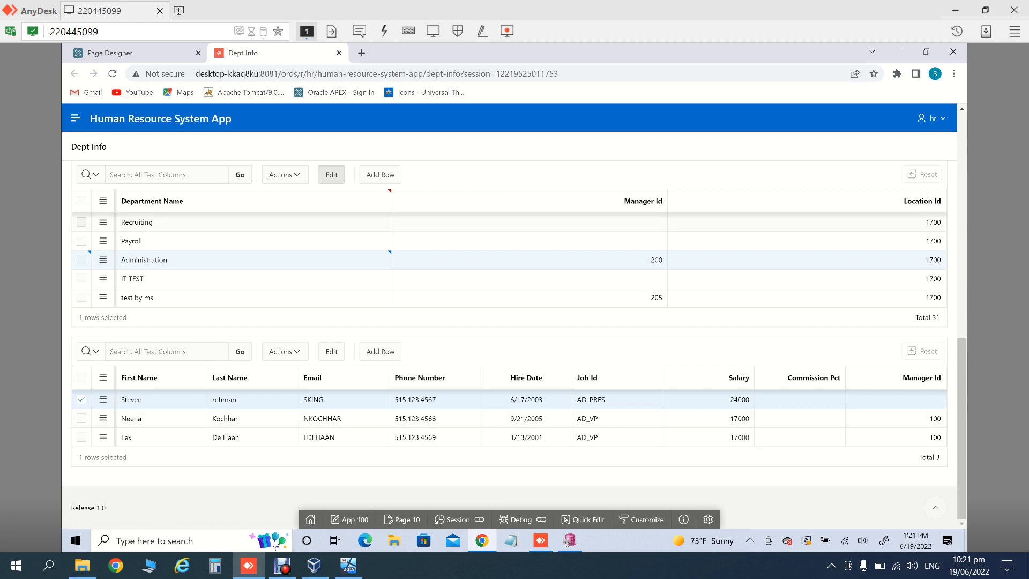
Step: Select the Payroll department, then go to the Interactive Grid Manual page despite unsaved changes
click(214, 241)
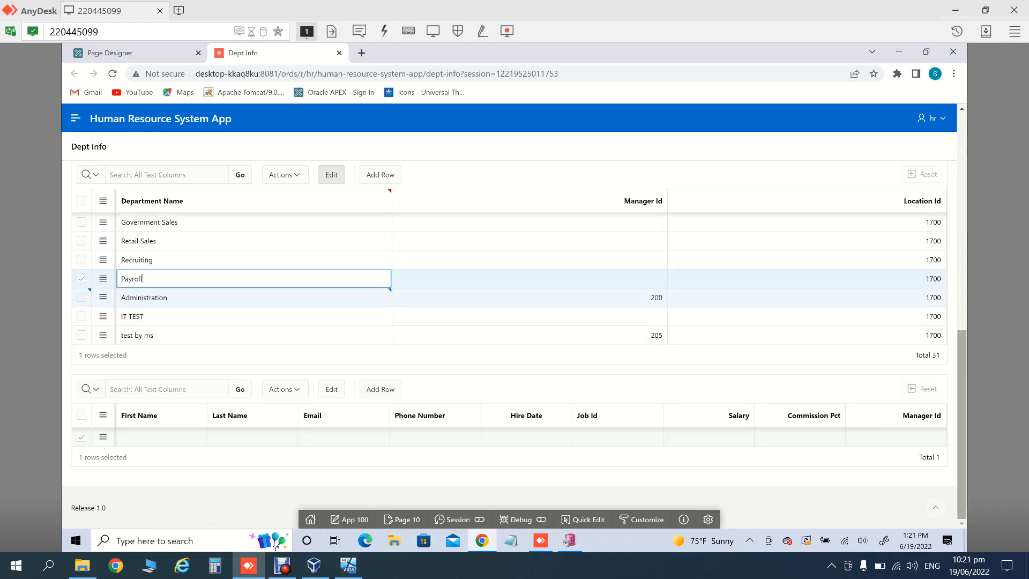
scroll(509, 321, up, 8)
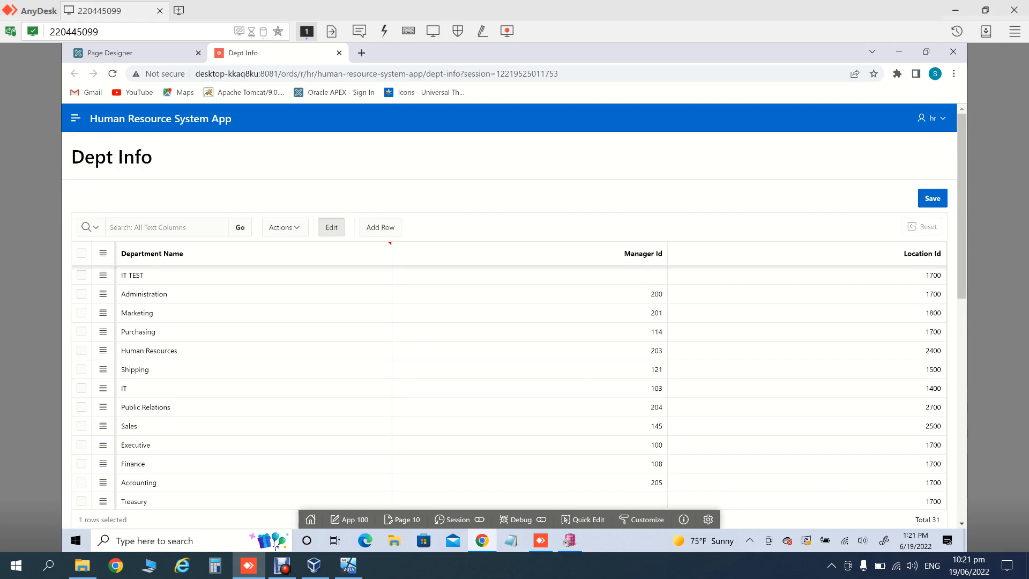
click(75, 118)
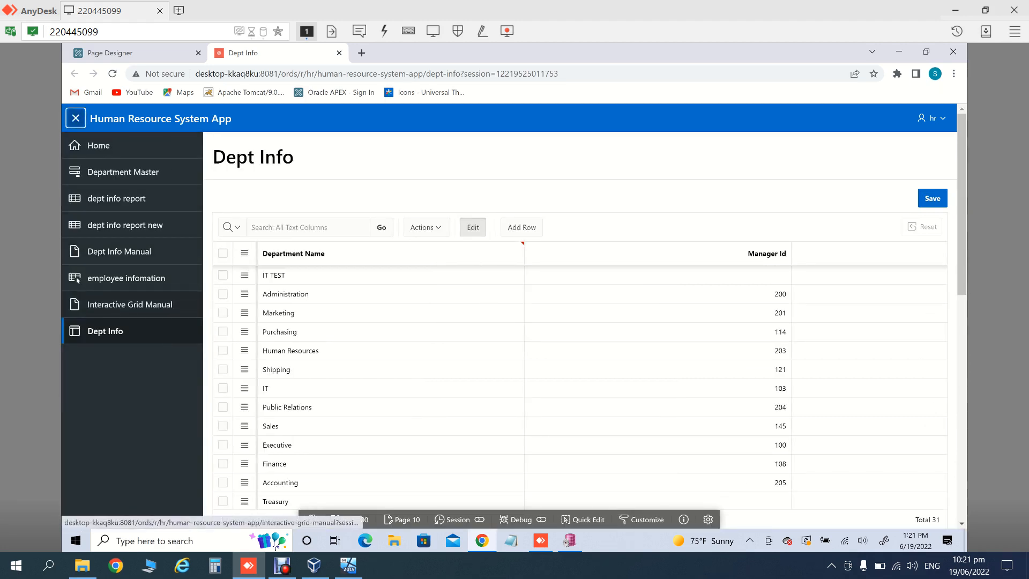
click(77, 279)
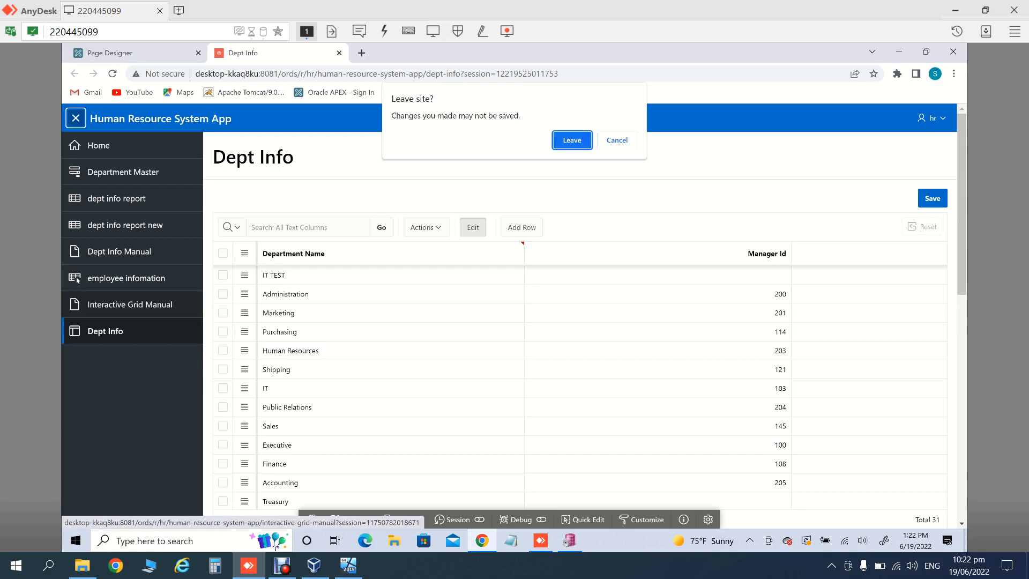
key(Return)
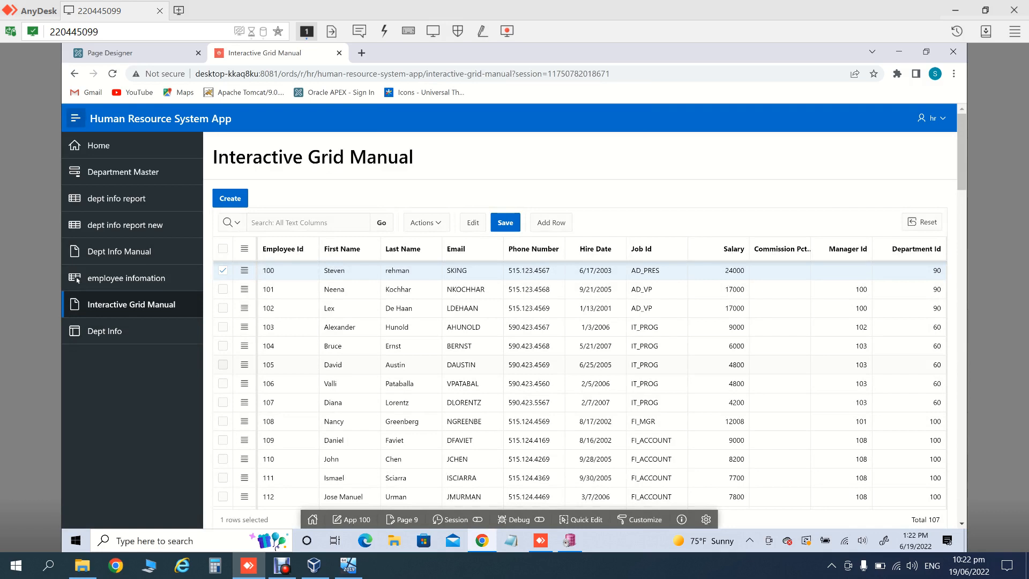
Step: Return to Dept Info, select Executive to list its 3 employees, and go back to Page Designer
click(105, 331)
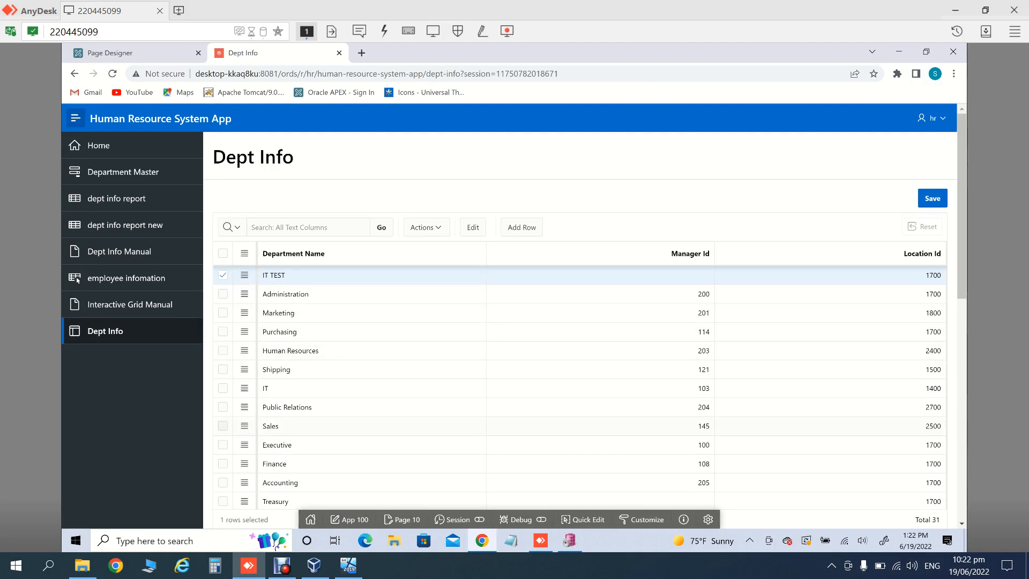
click(321, 445)
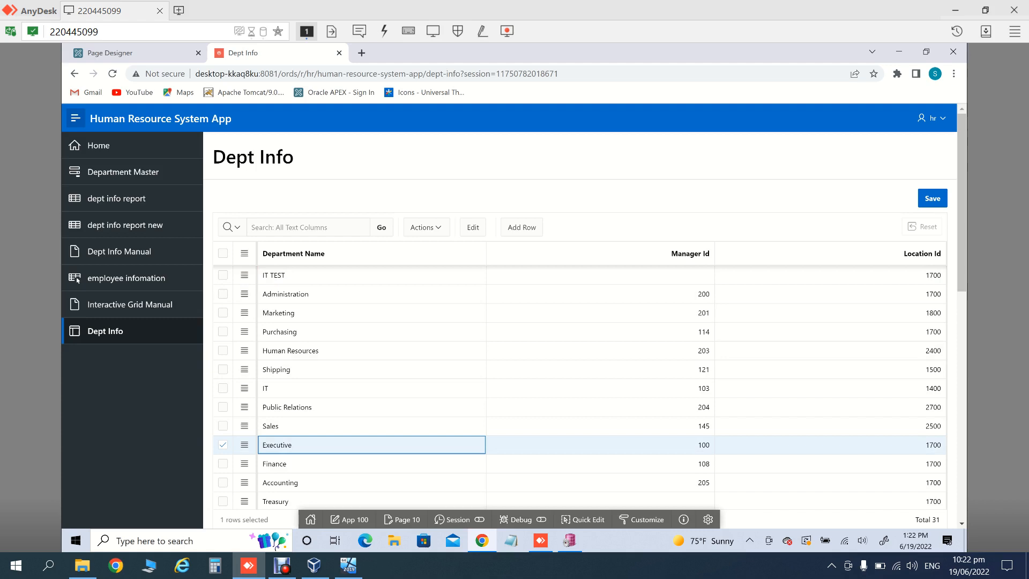
scroll(322, 445, down, 10)
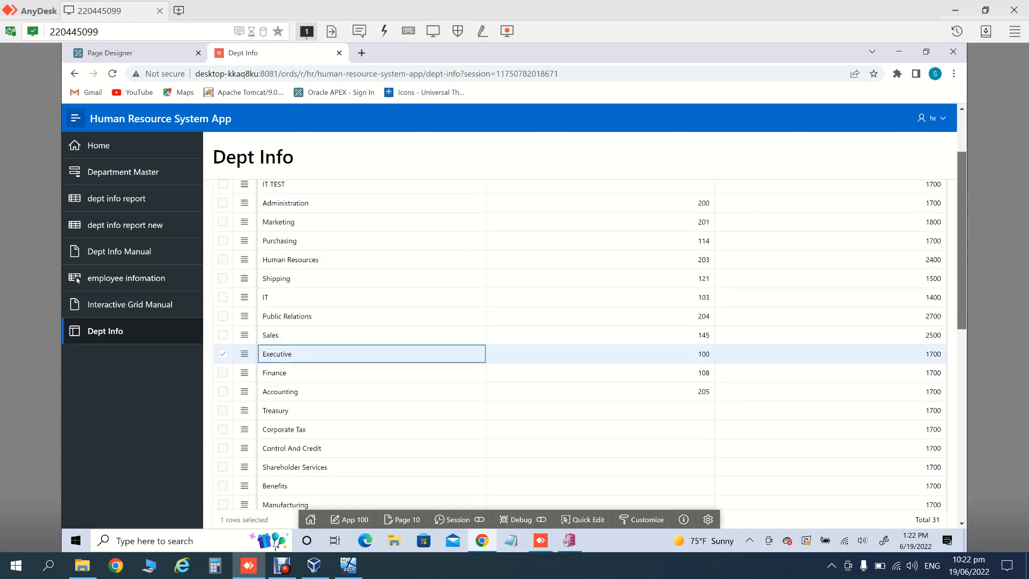
scroll(584, 375, up, 1)
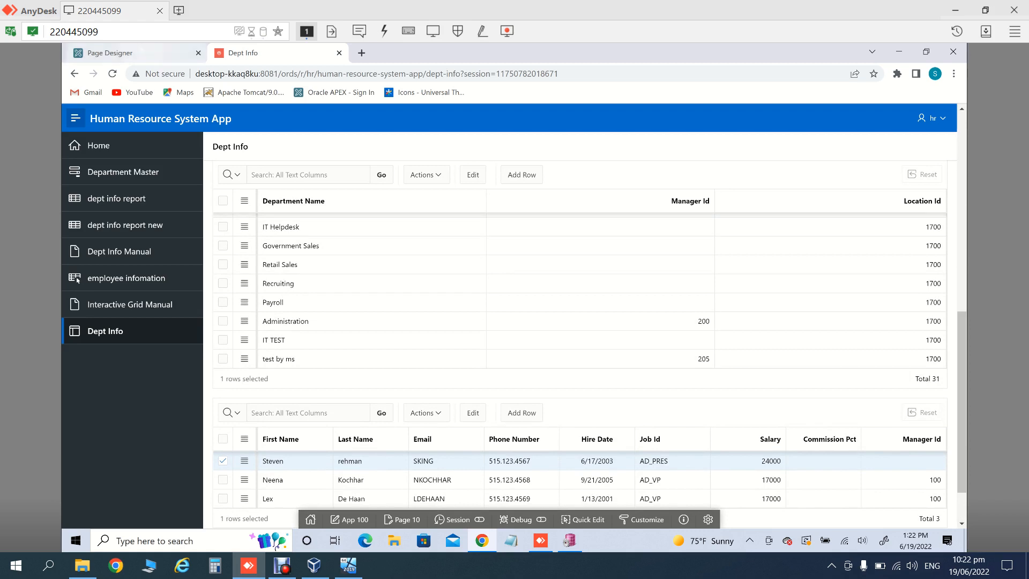
click(115, 53)
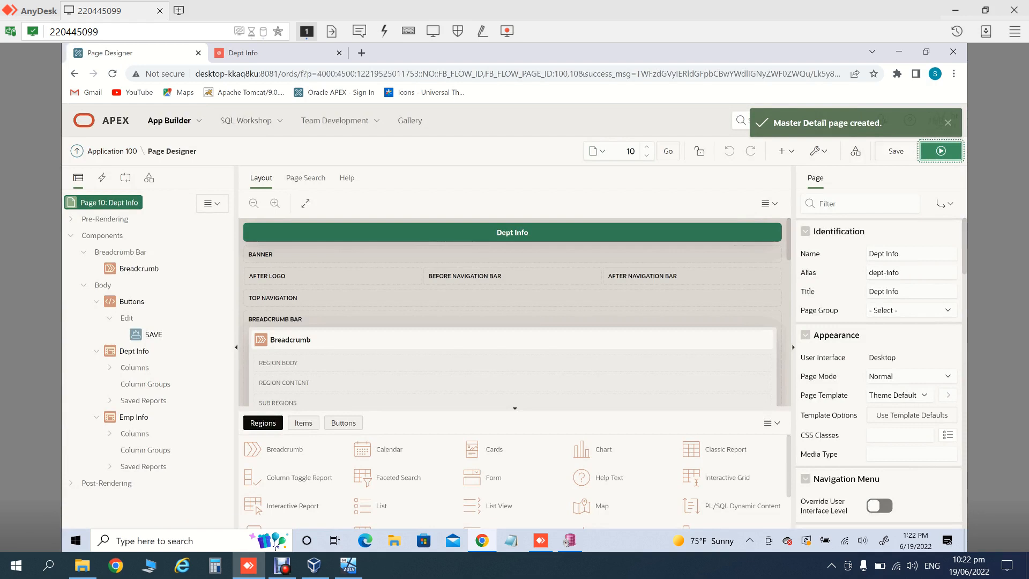
Step: Start a new Side by Side master-detail page named 'dept info side by side'
click(819, 151)
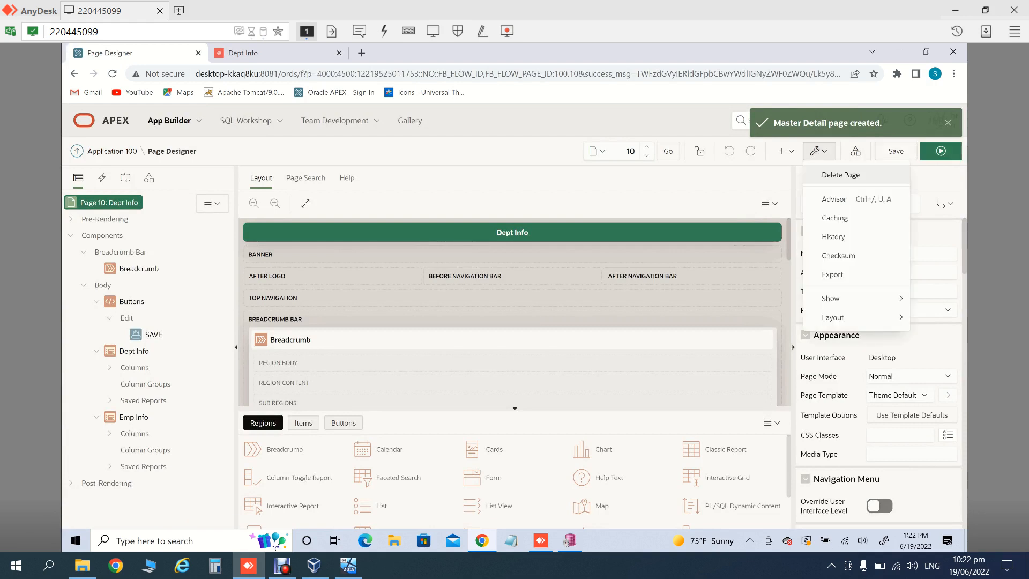
click(786, 151)
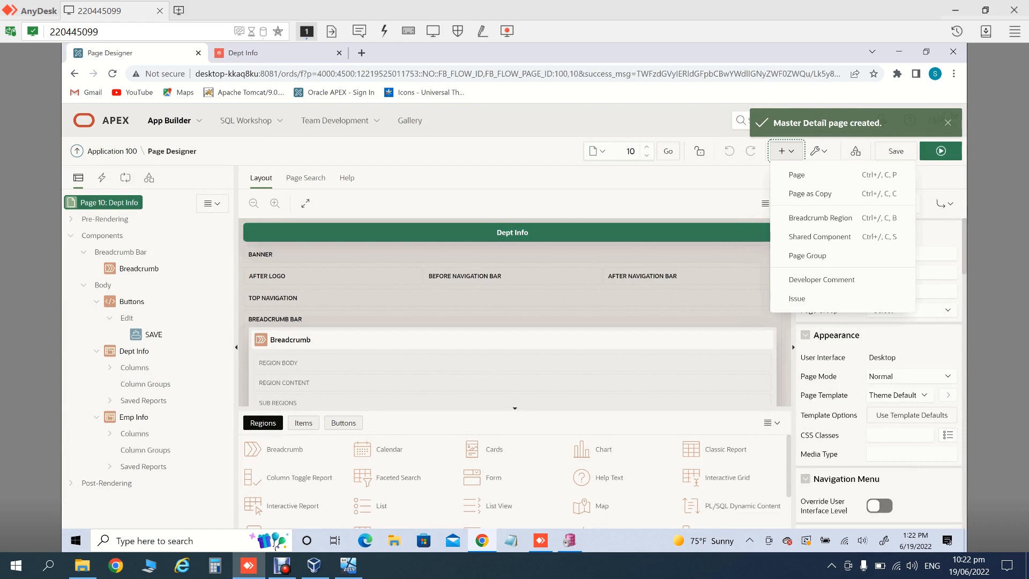
click(797, 174)
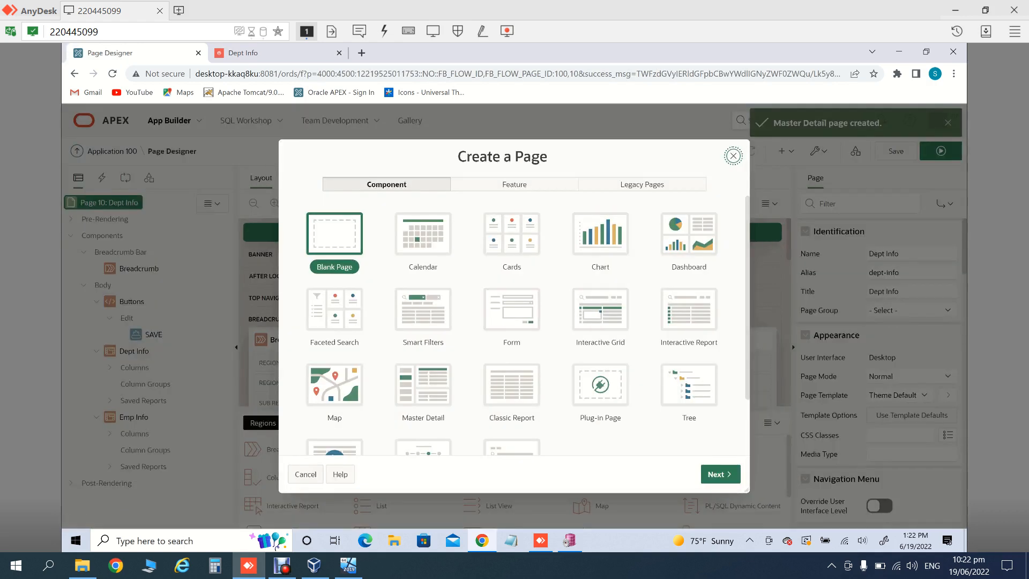
click(422, 384)
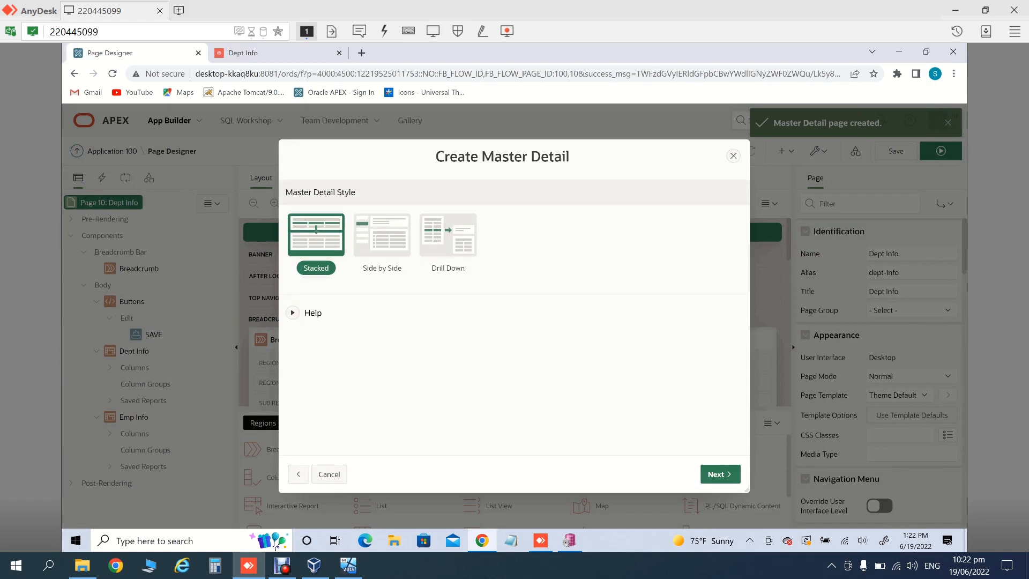
click(382, 235)
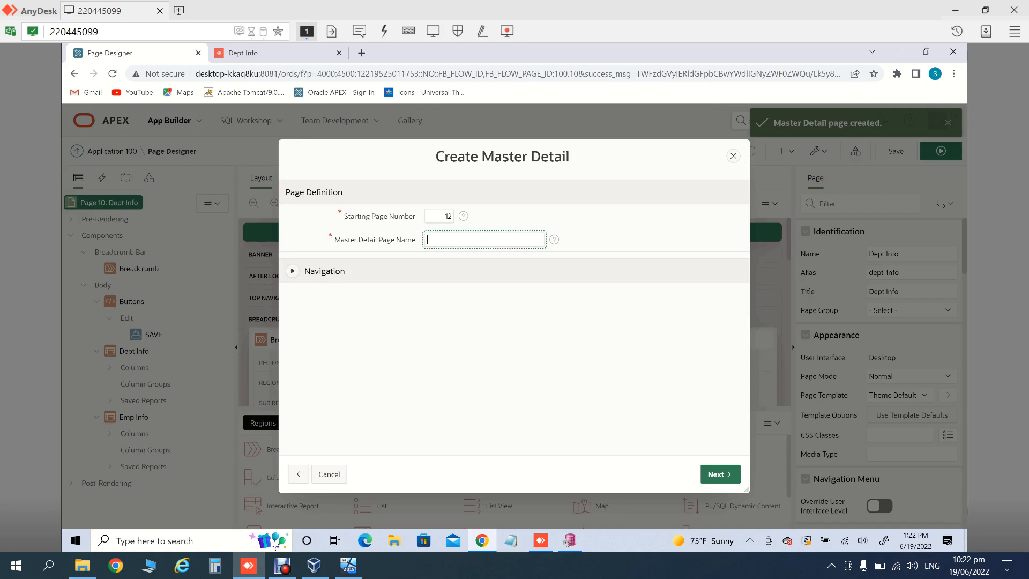
text(emp)
key(BackSpace)
key(BackSpace)
key(BackSpace)
text(dept info side by side)
Step: Choose DEPARTMENTS as master, displayed by DEPARTMENT_NAME, with EMPLOYEES as the detail table
click(720, 474)
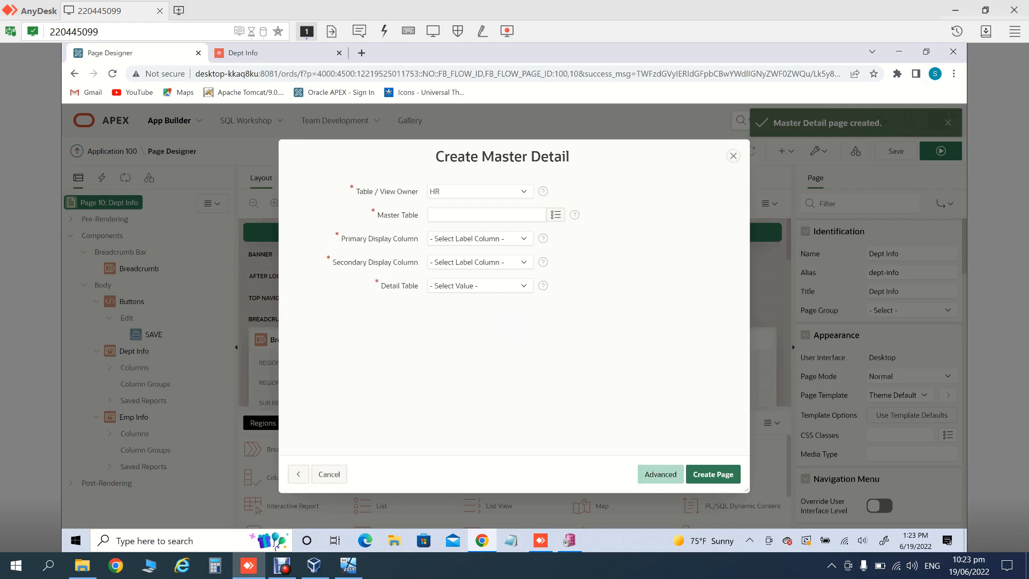
click(556, 215)
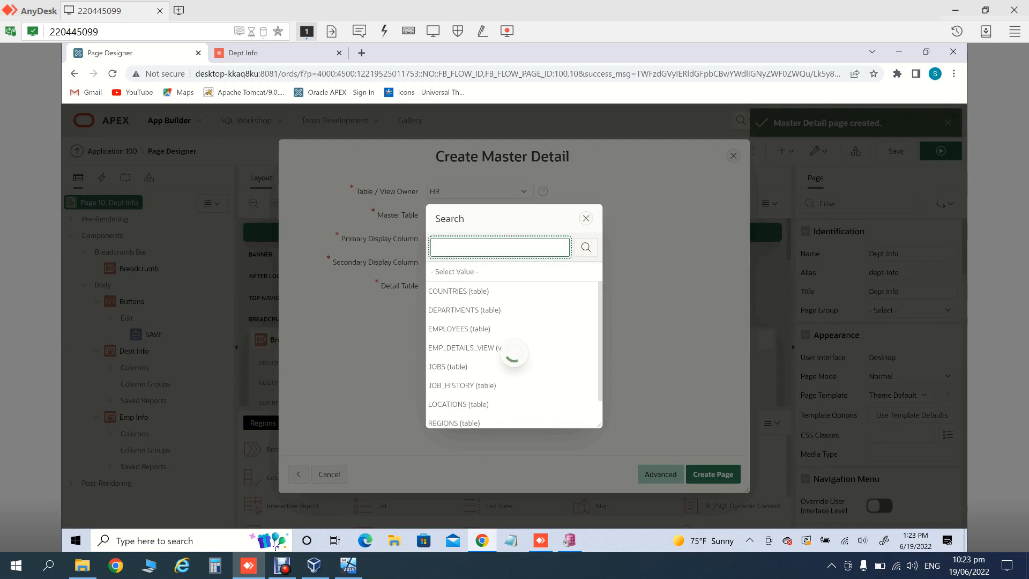
key(Down)
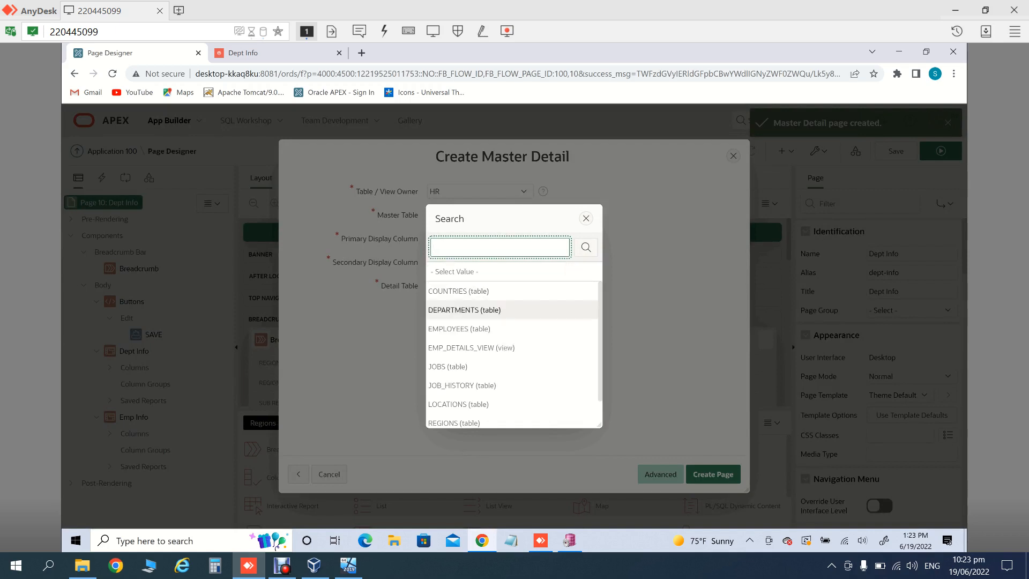
key(Return)
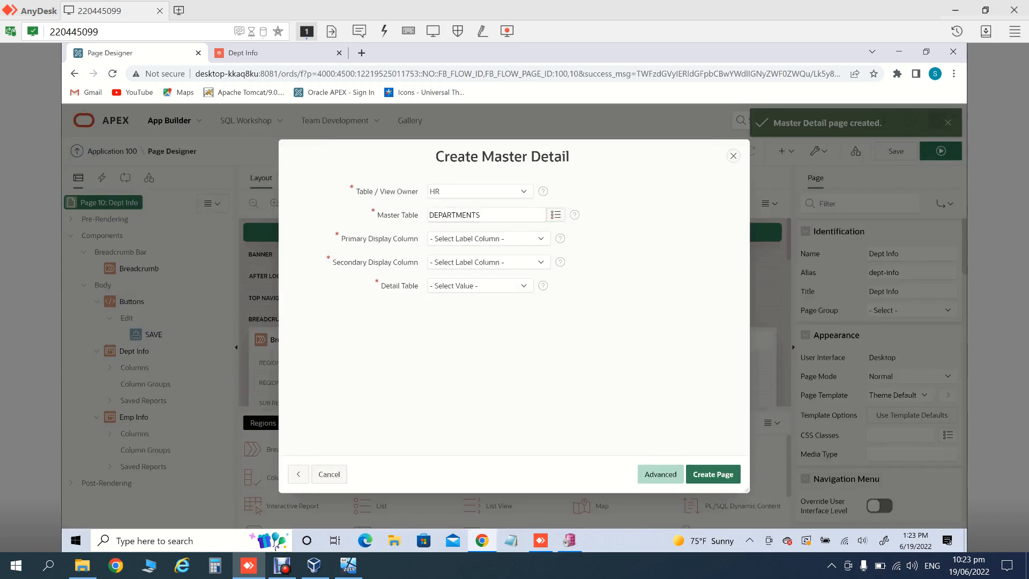
click(489, 238)
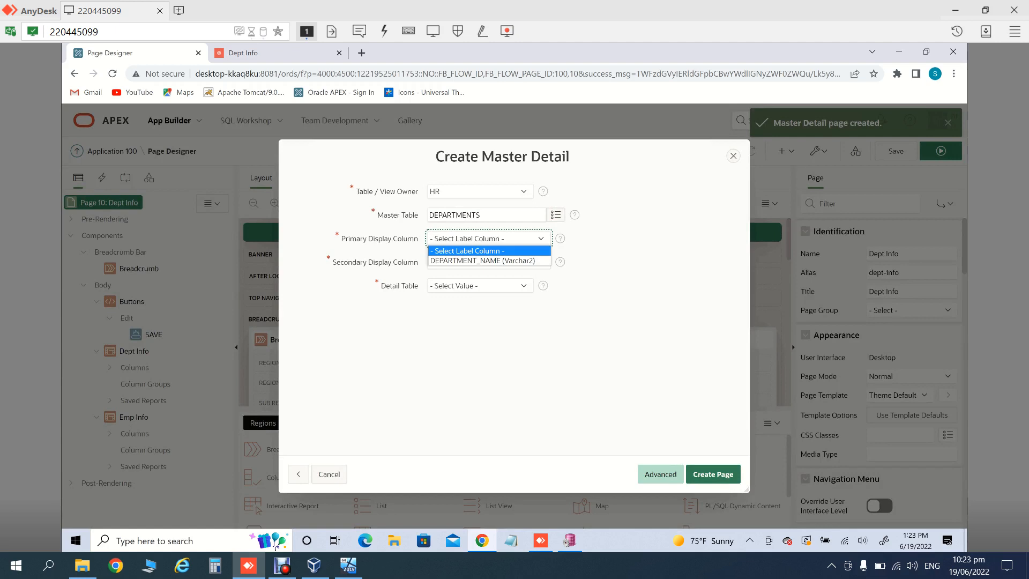
click(489, 261)
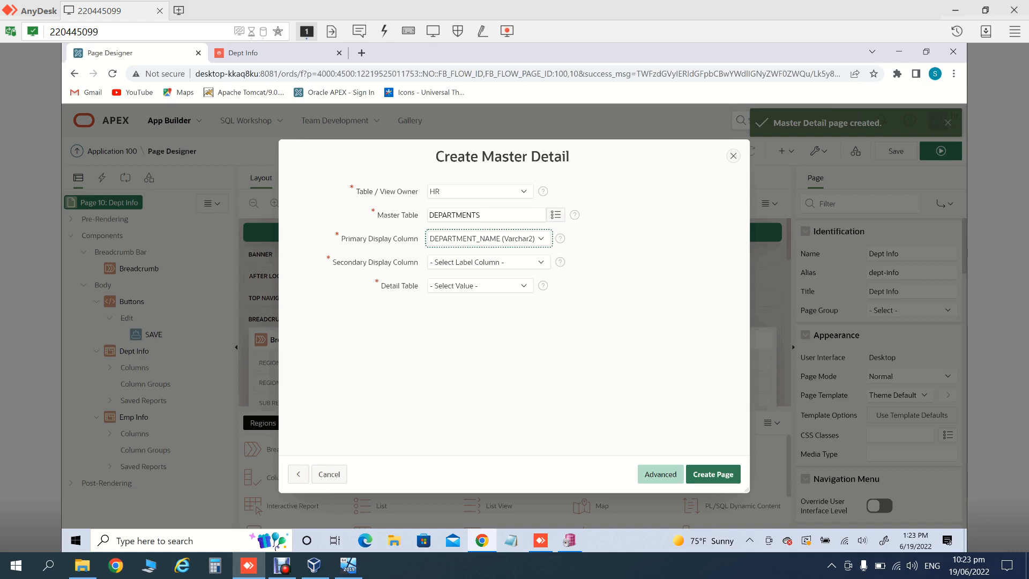
click(480, 286)
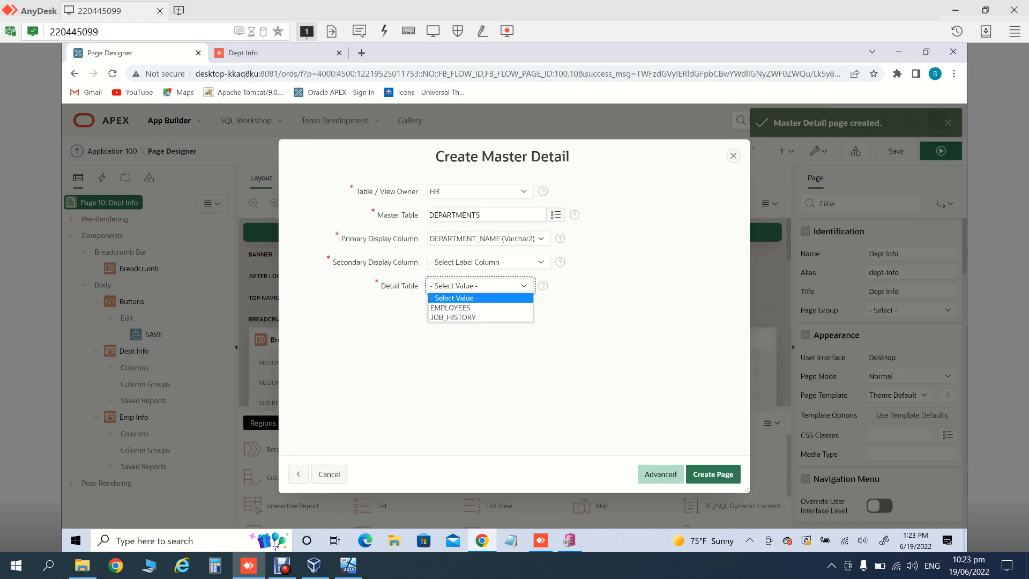
click(480, 307)
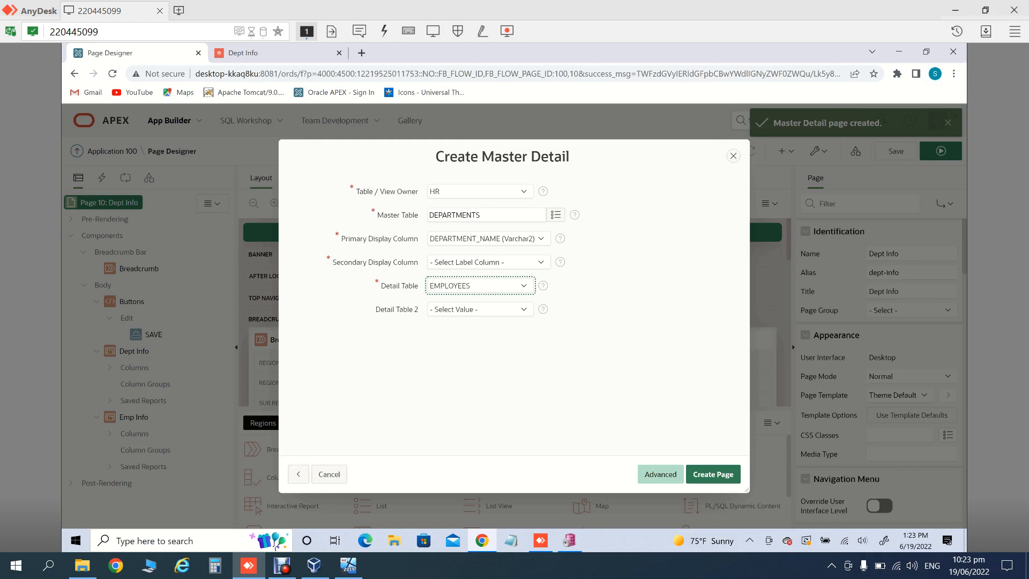
Step: Leave the secondary display column empty, keep EMPLOYEES as detail, and switch to the Advanced wizard
click(488, 262)
click(488, 262)
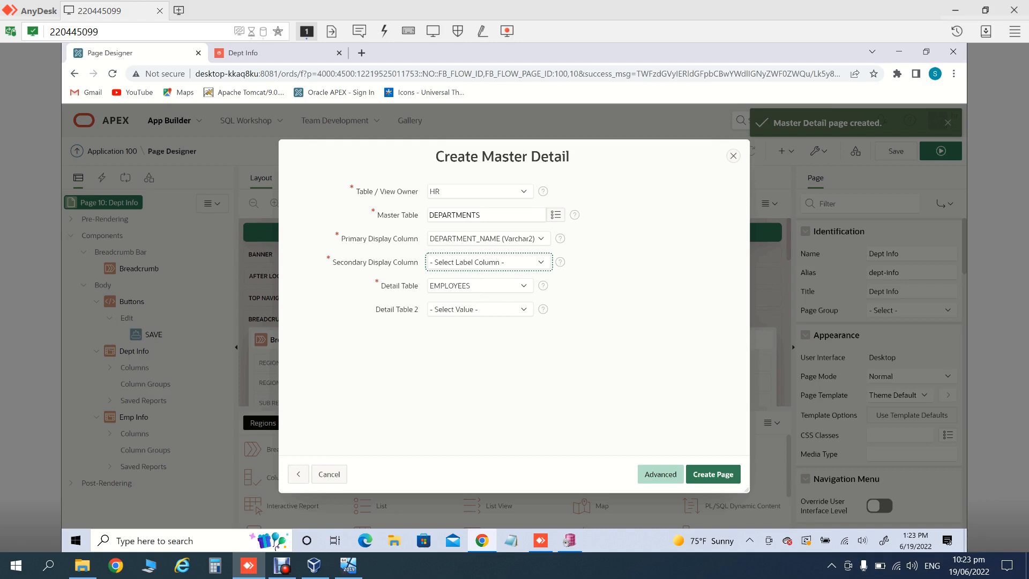
click(488, 262)
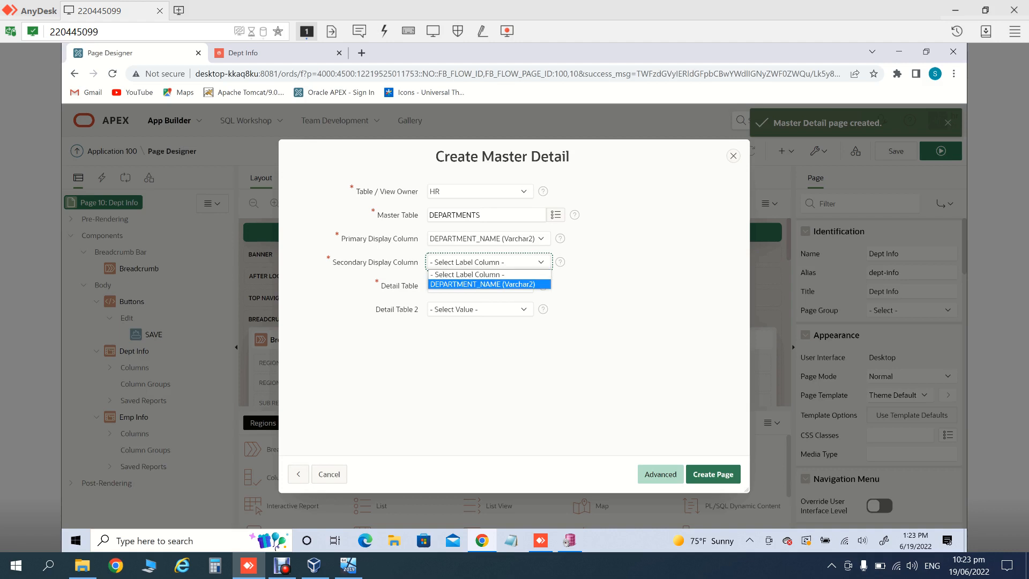
key(Return)
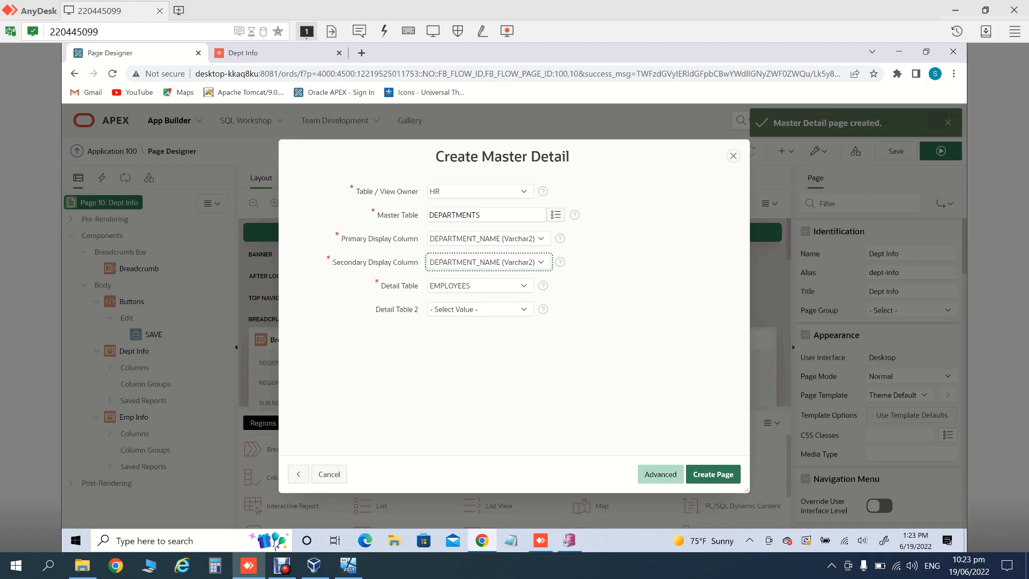
click(480, 309)
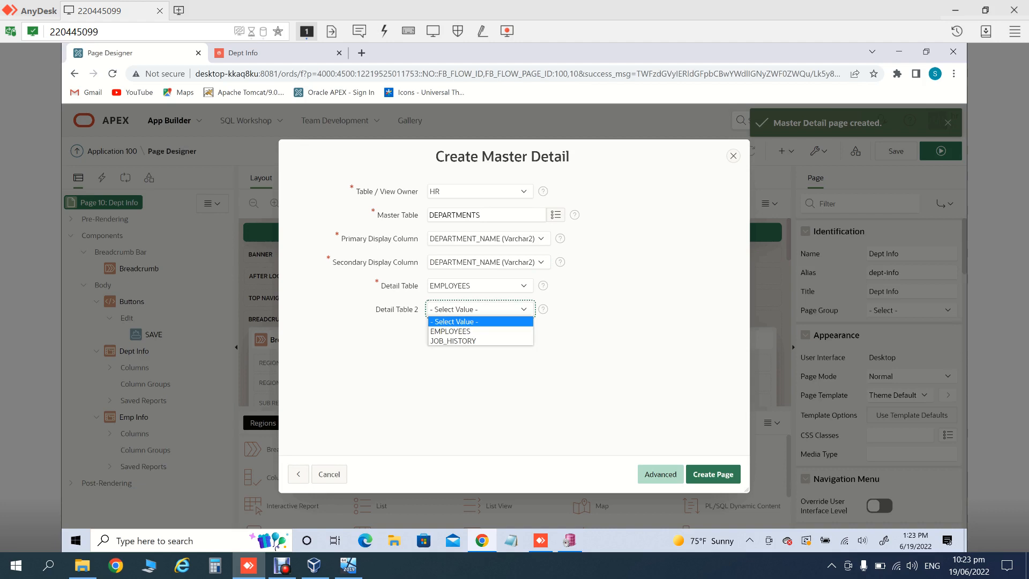
click(489, 238)
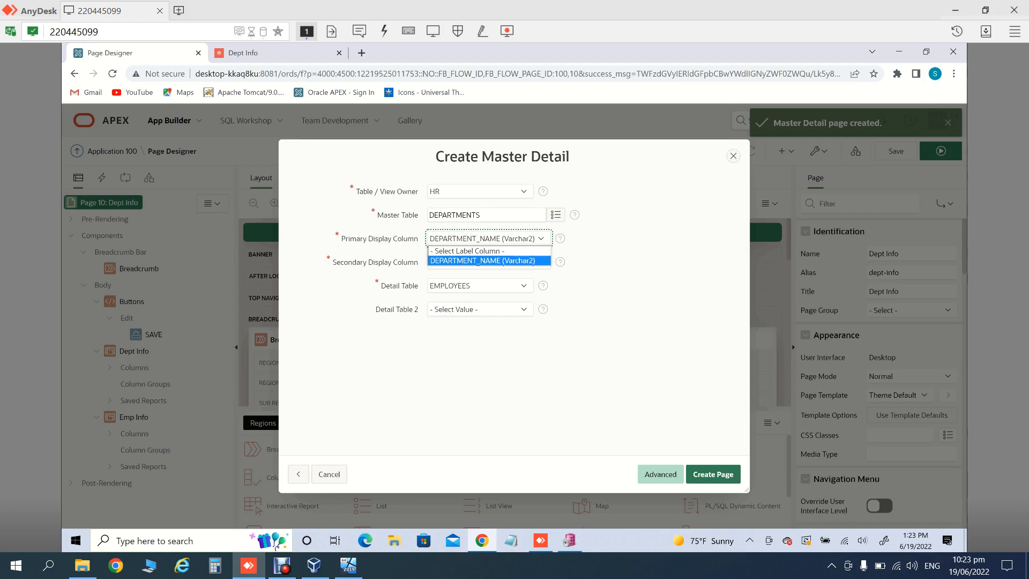
key(Escape)
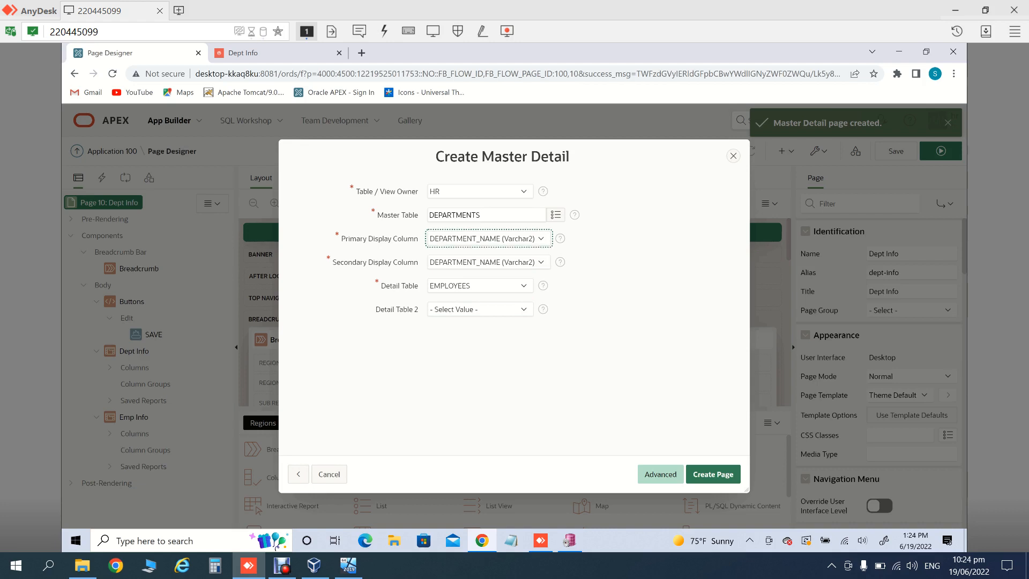
click(509, 263)
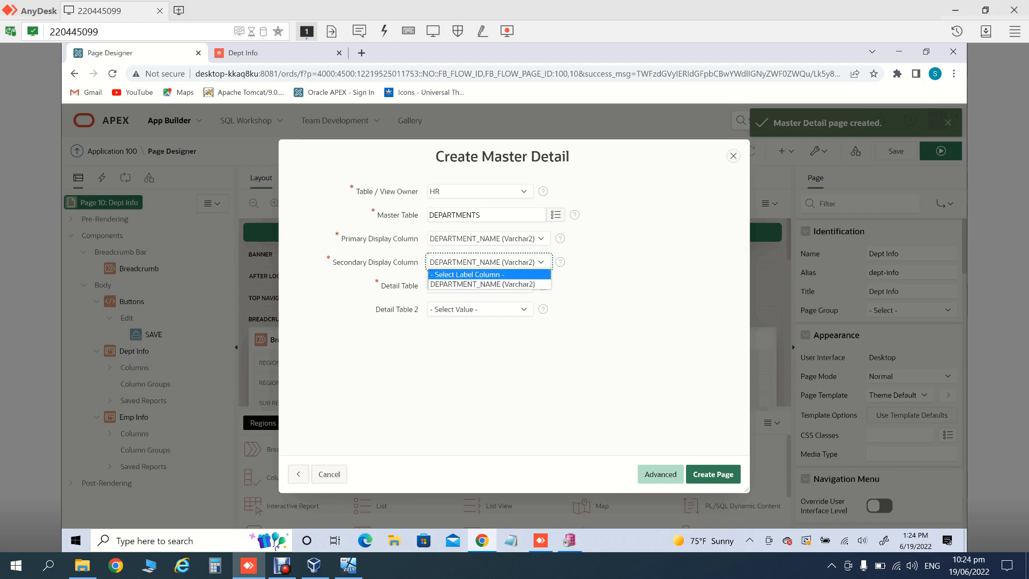
key(Return)
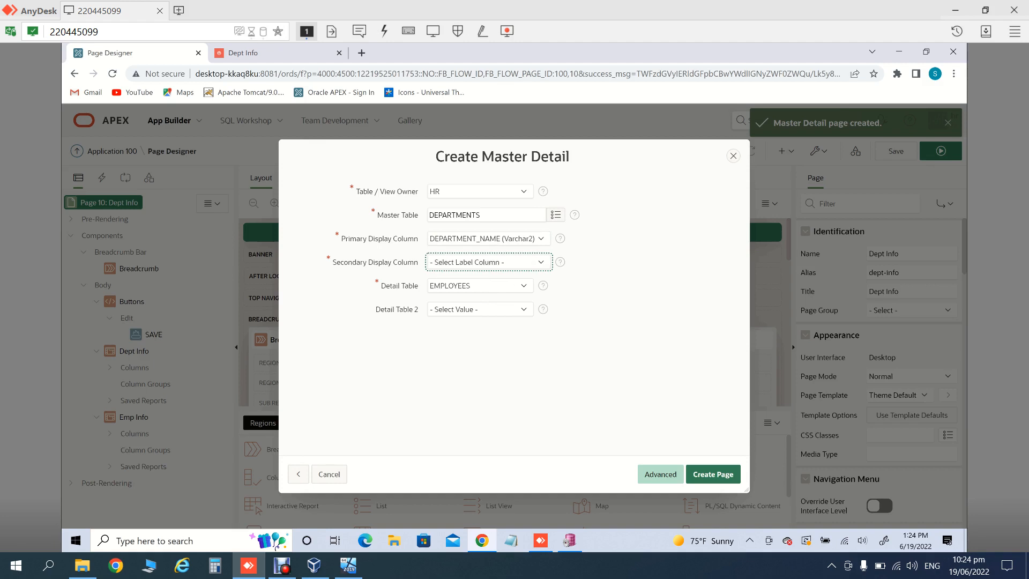
click(480, 286)
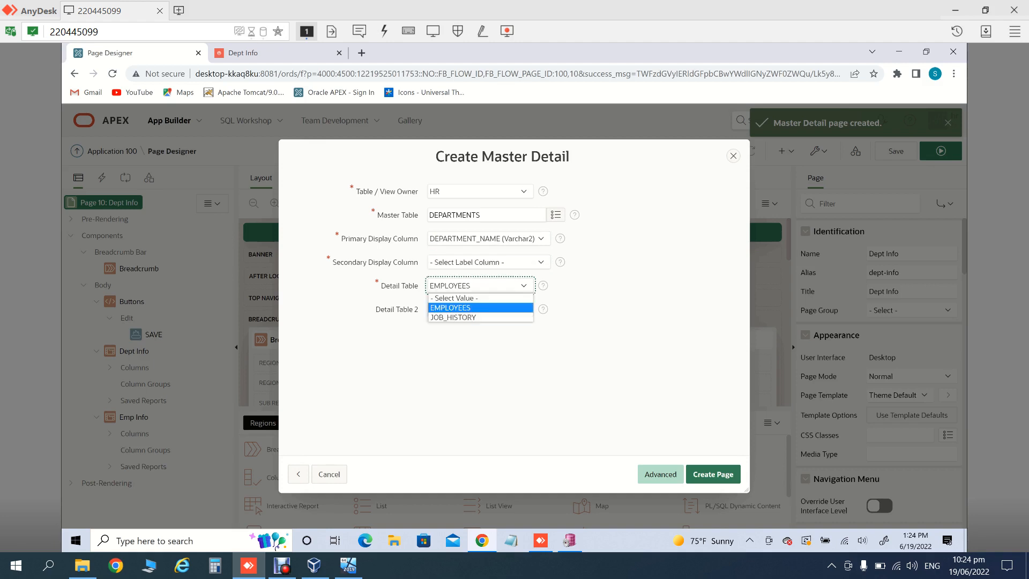
click(480, 286)
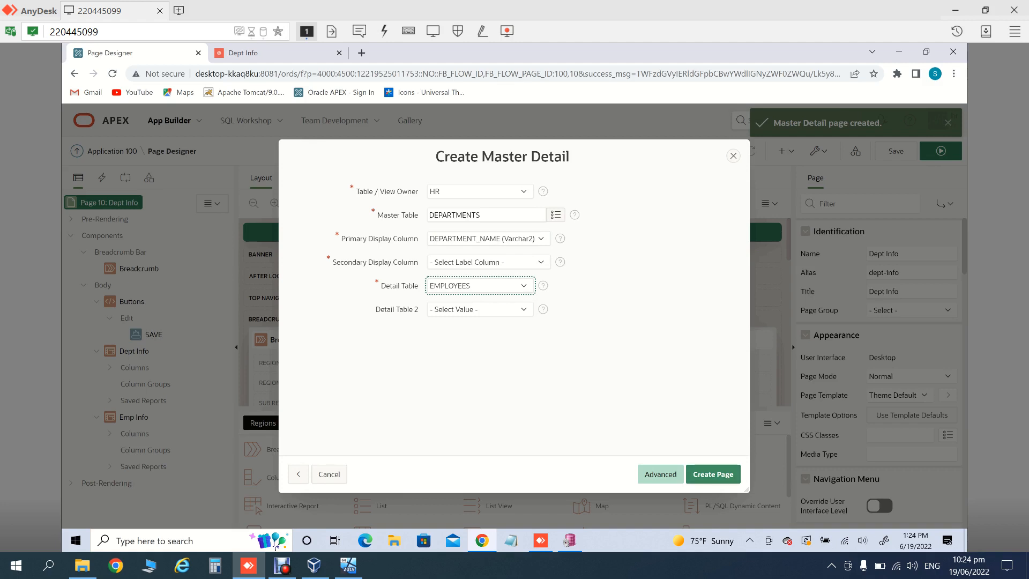
click(660, 474)
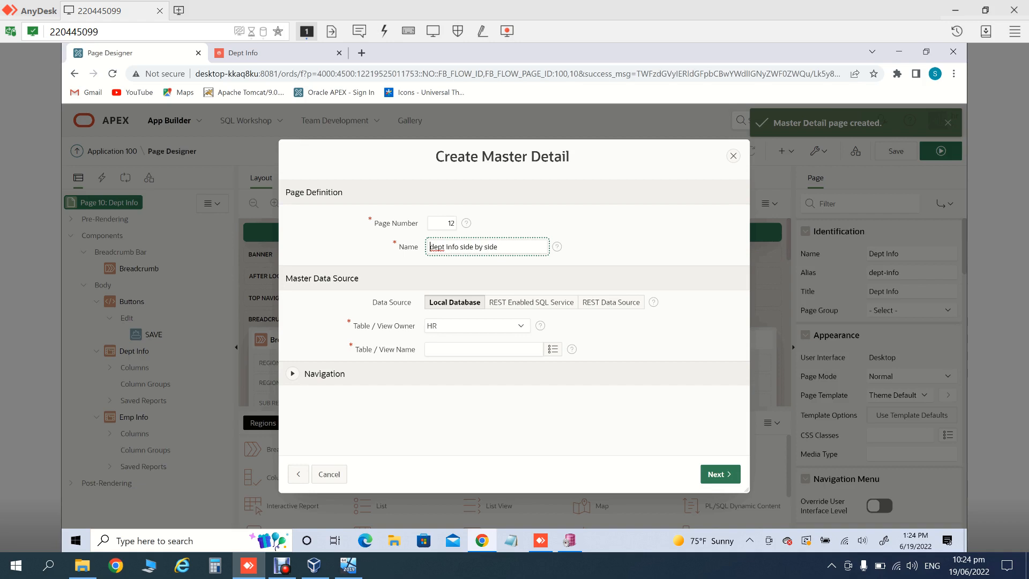
Step: Expand Navigation for page 12 and pick DEPARTMENTS as the master table after the missing-value error
click(292, 373)
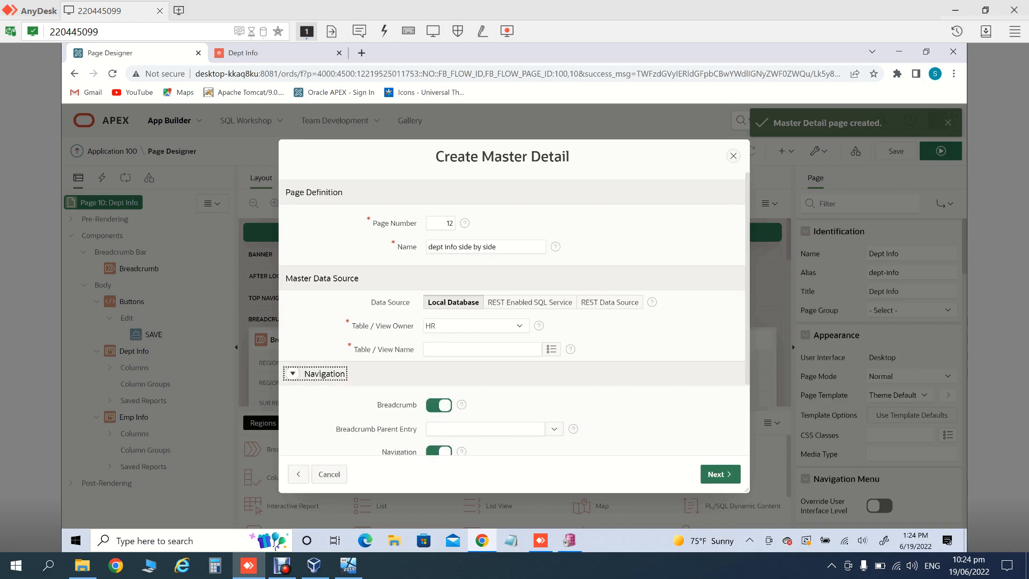
scroll(512, 316, down, 3)
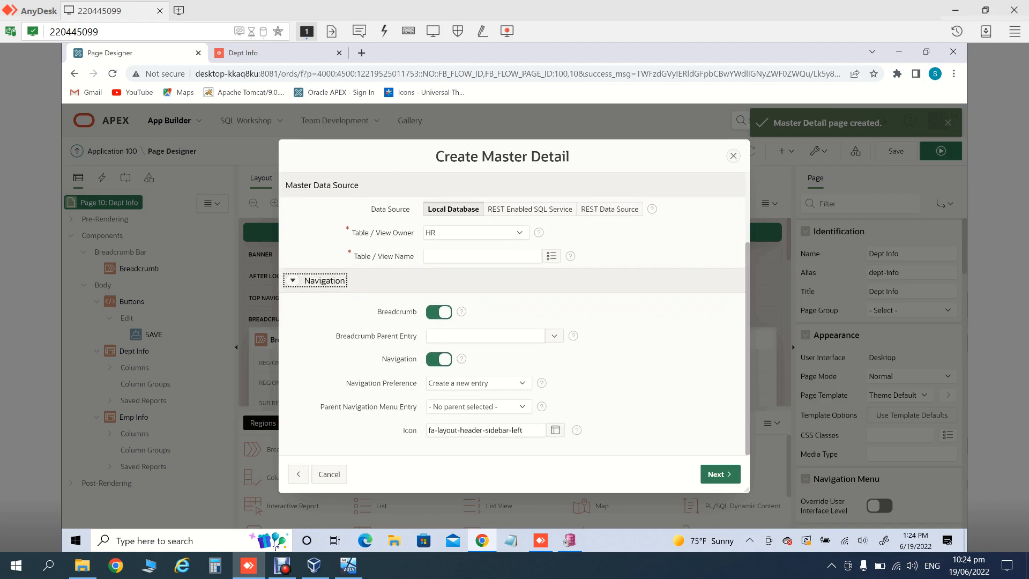
scroll(512, 314, up, 2)
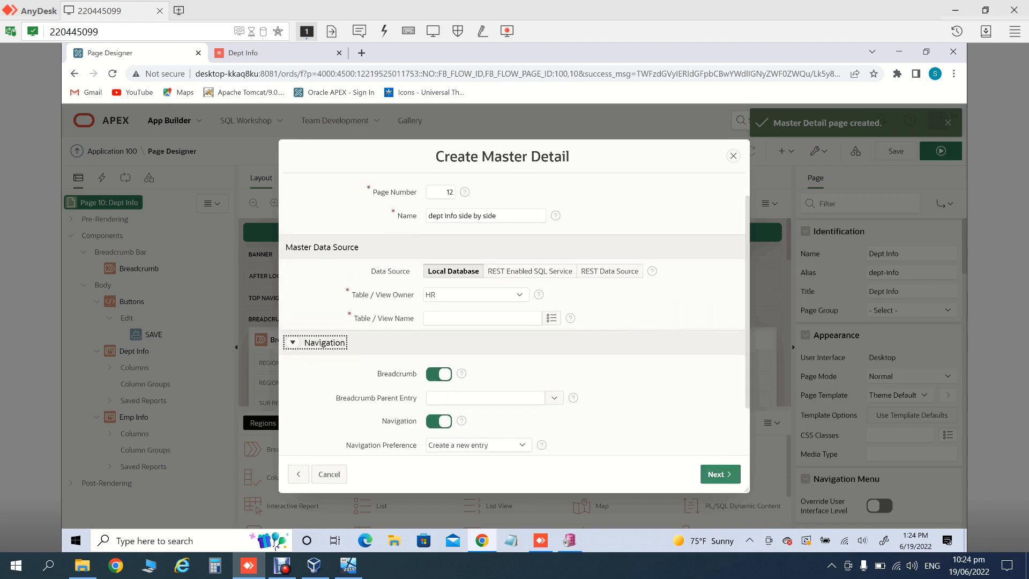
click(720, 475)
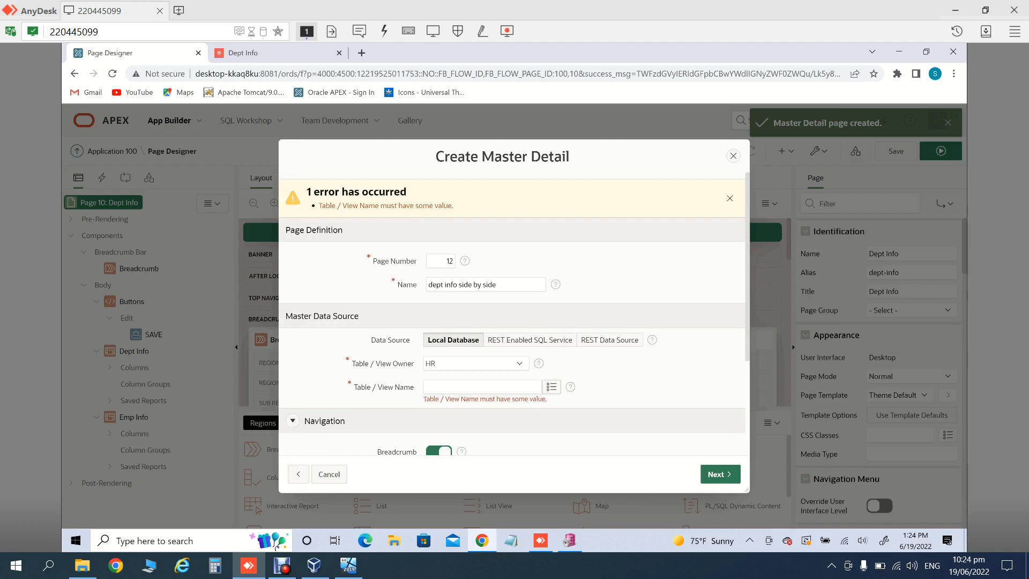
click(551, 387)
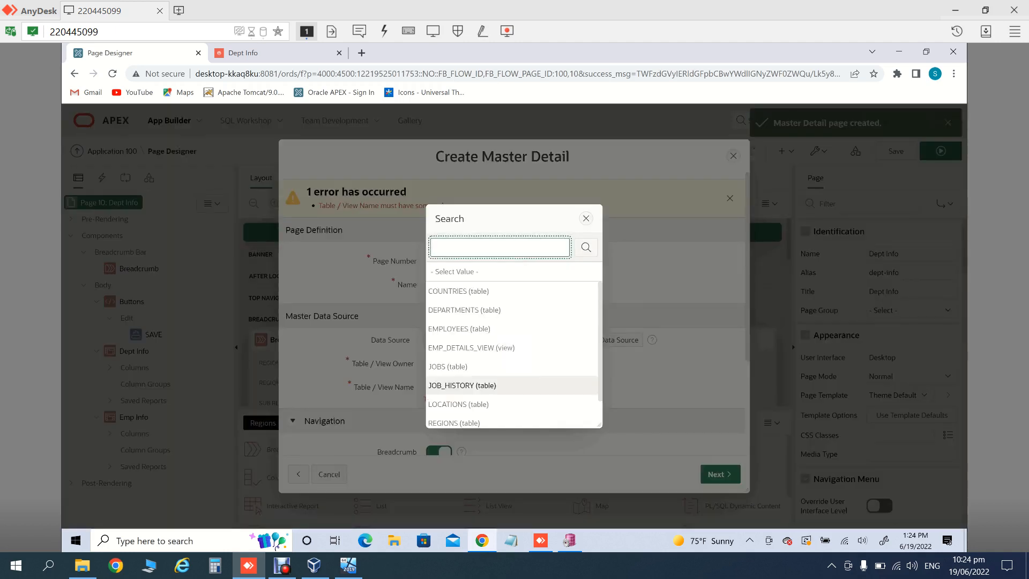
key(Down)
key(Down)
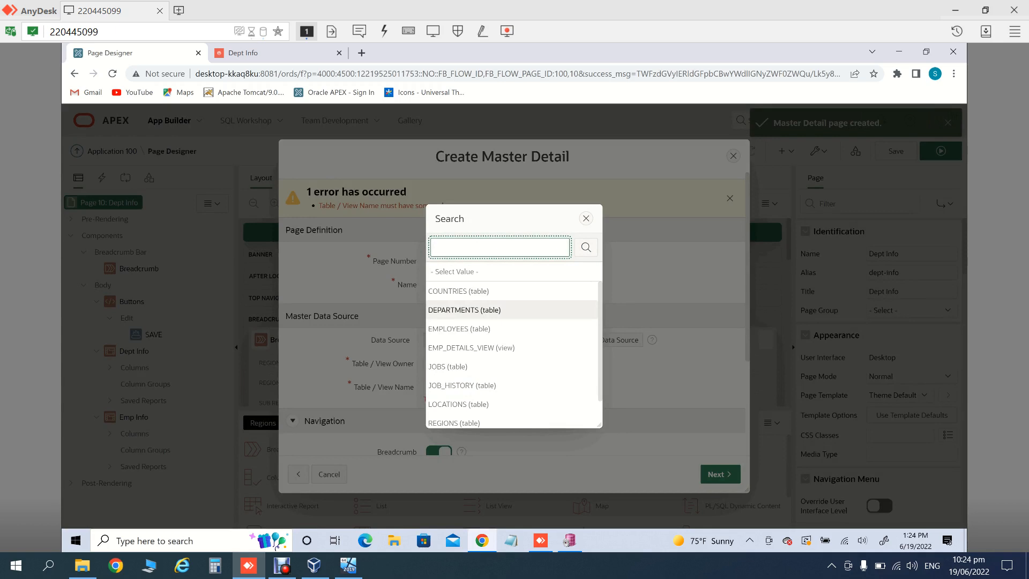
key(Return)
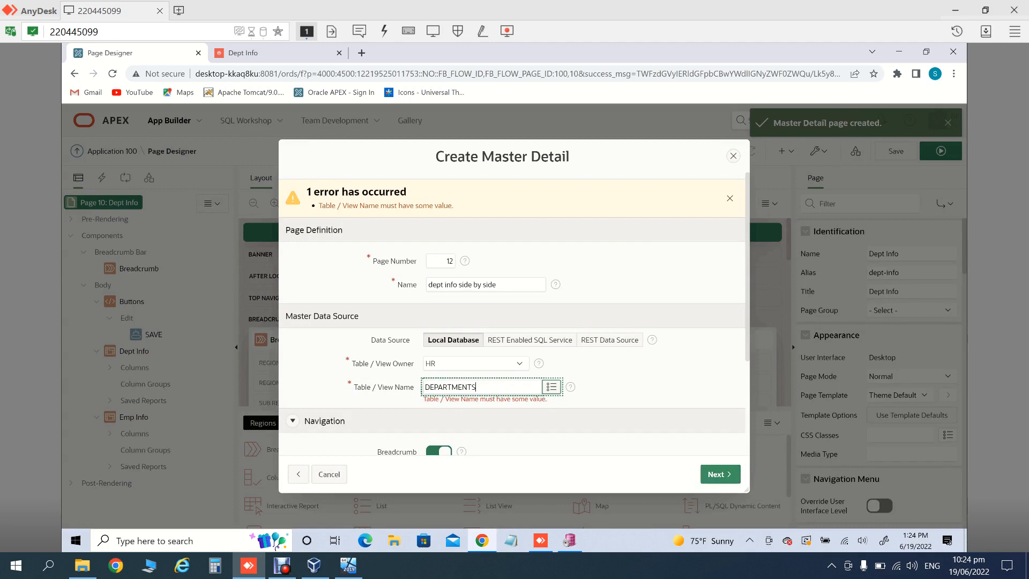
Step: Leave the second key column empty and try DEPARTMENT_NAME as the primary display column
click(721, 474)
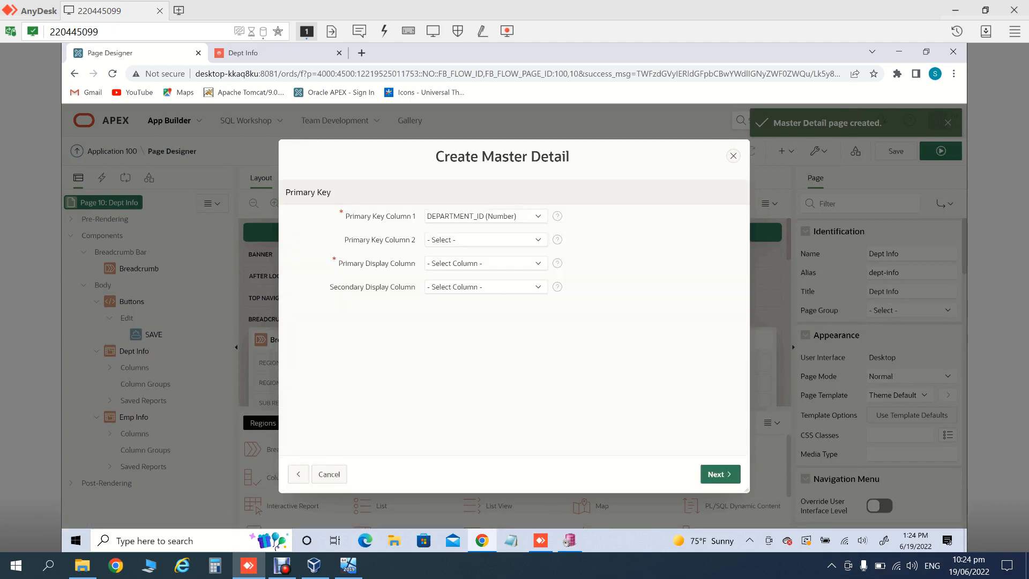
click(486, 240)
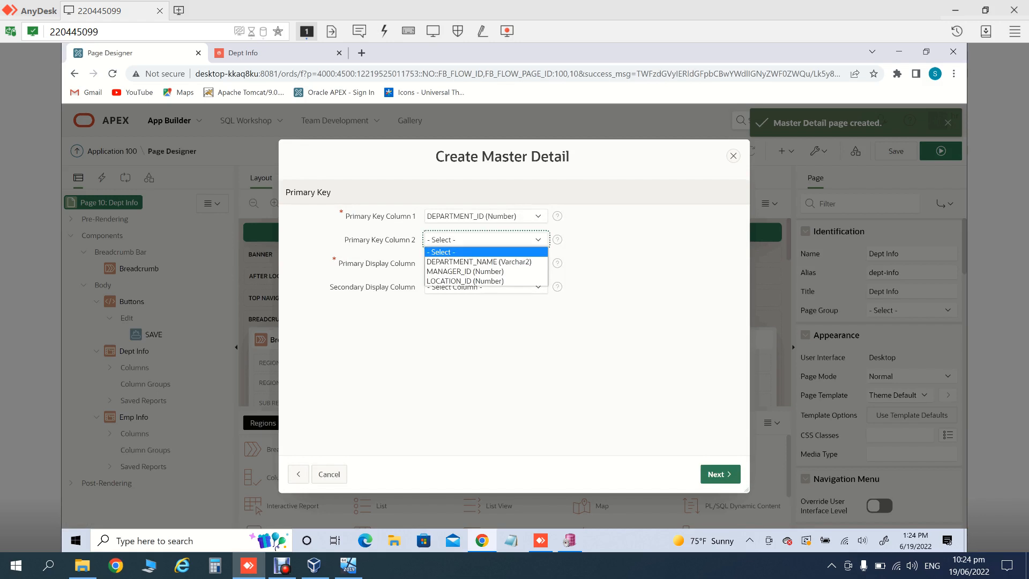
key(Tab)
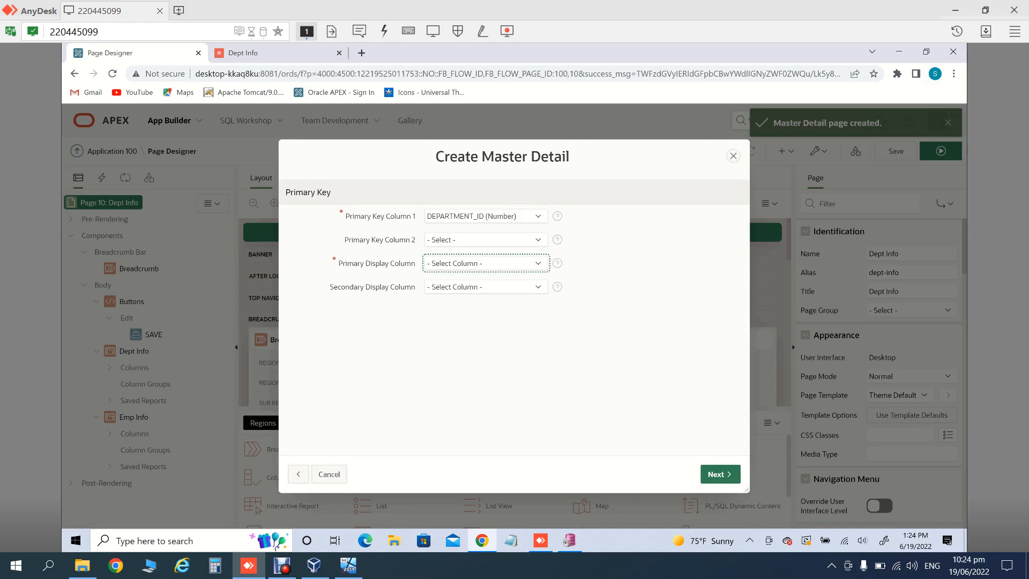
key(alt+Down)
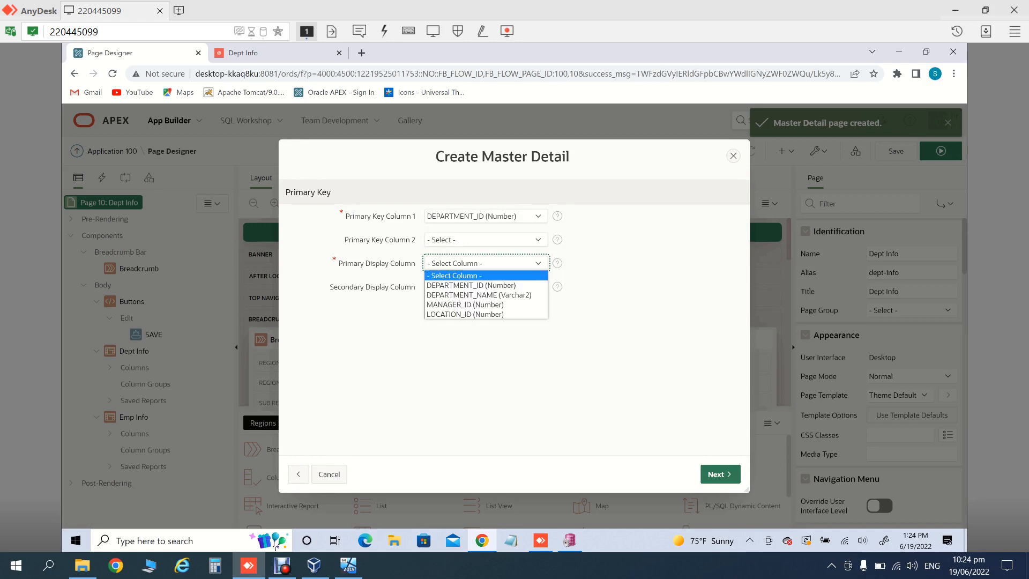
key(Down)
key(Down)
key(Return)
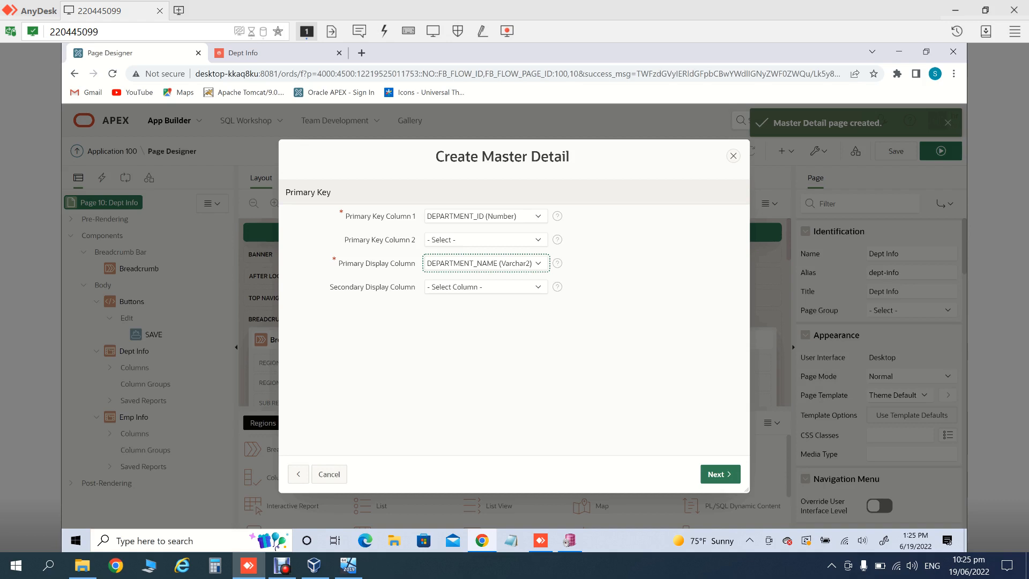
click(720, 473)
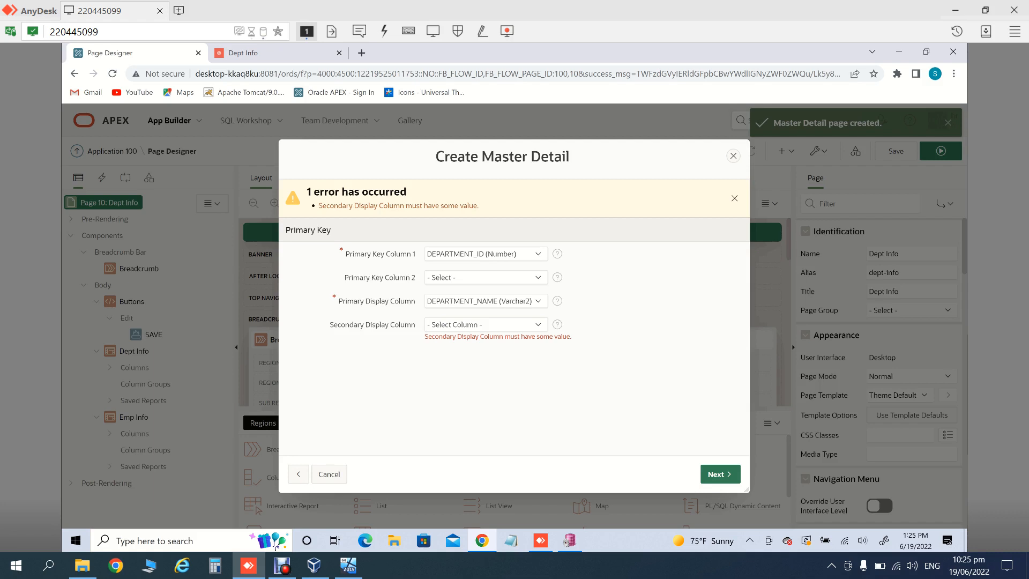
Step: Set primary display to DEPARTMENT_ID and secondary display to DEPARTMENT_NAME, then continue
click(486, 325)
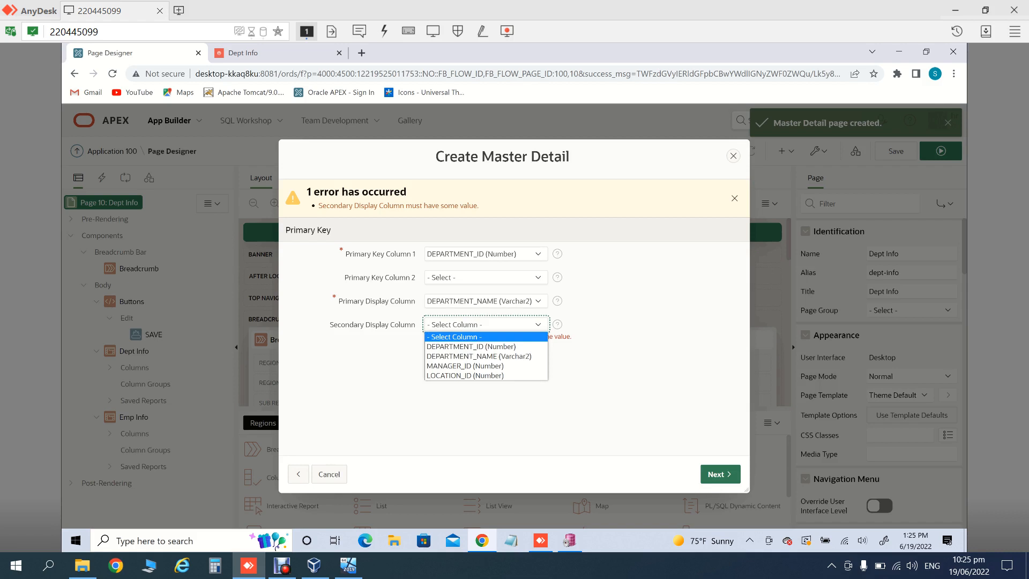
key(Down)
key(Down)
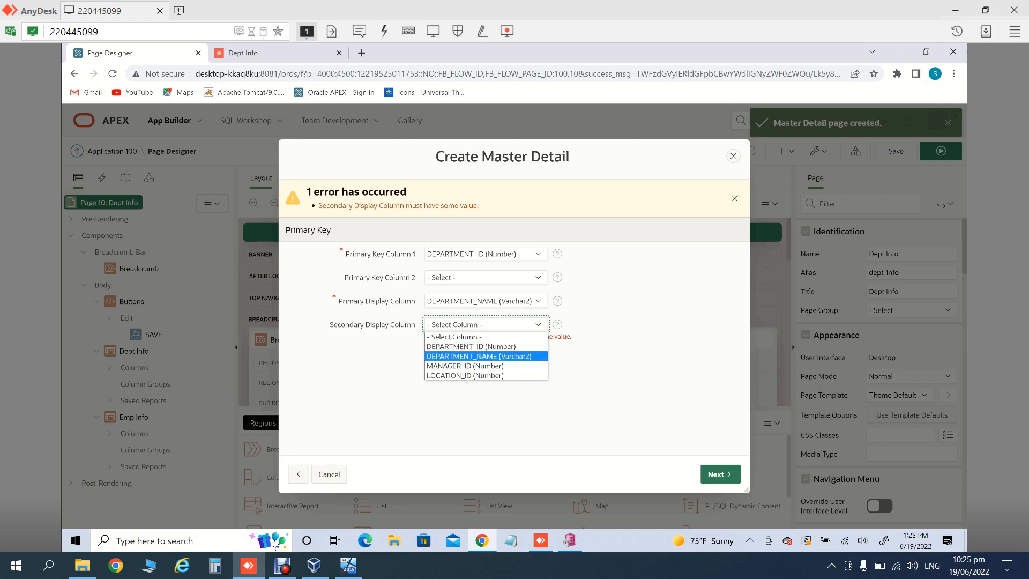
key(Up)
key(Up)
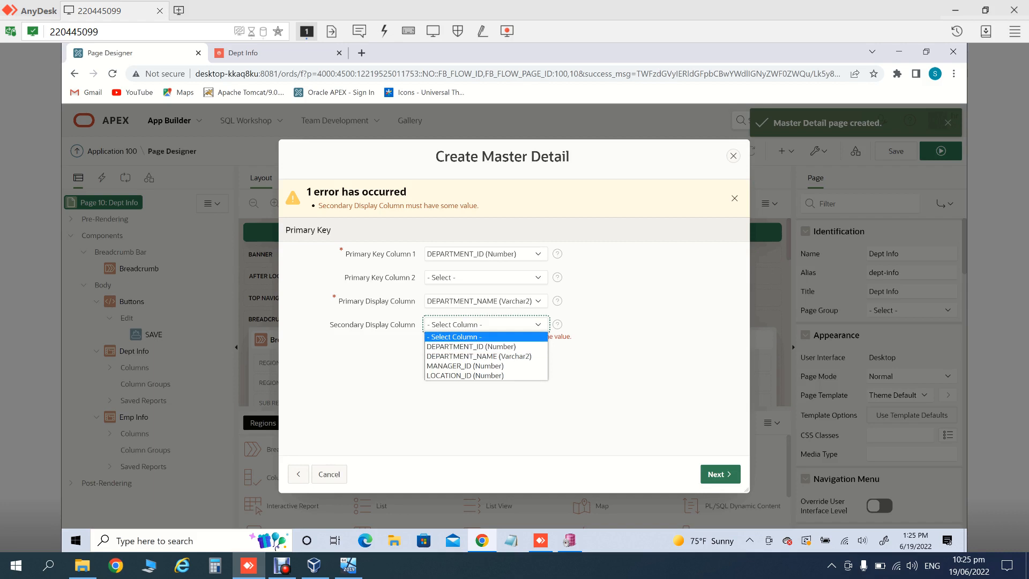
click(486, 301)
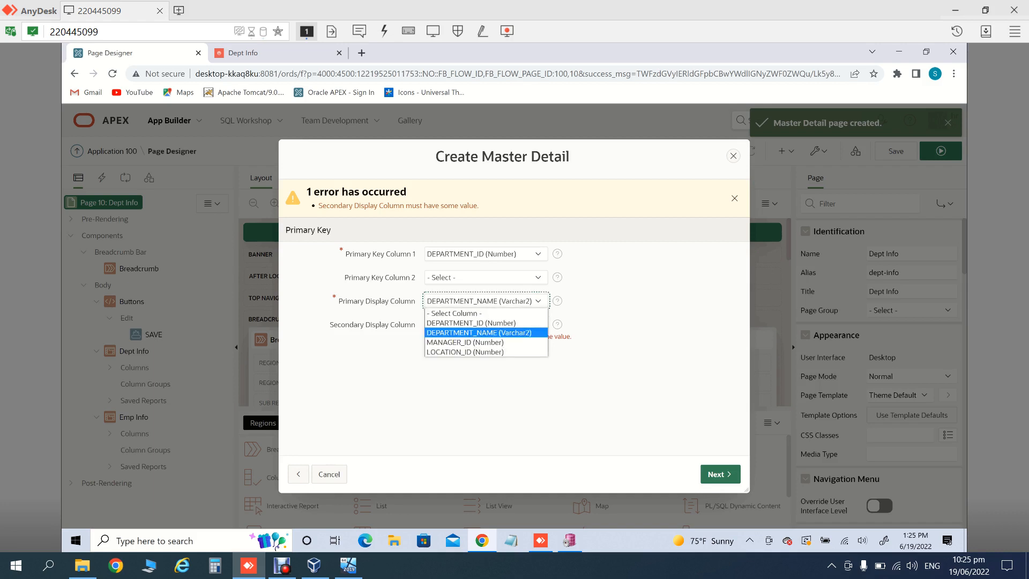
click(487, 301)
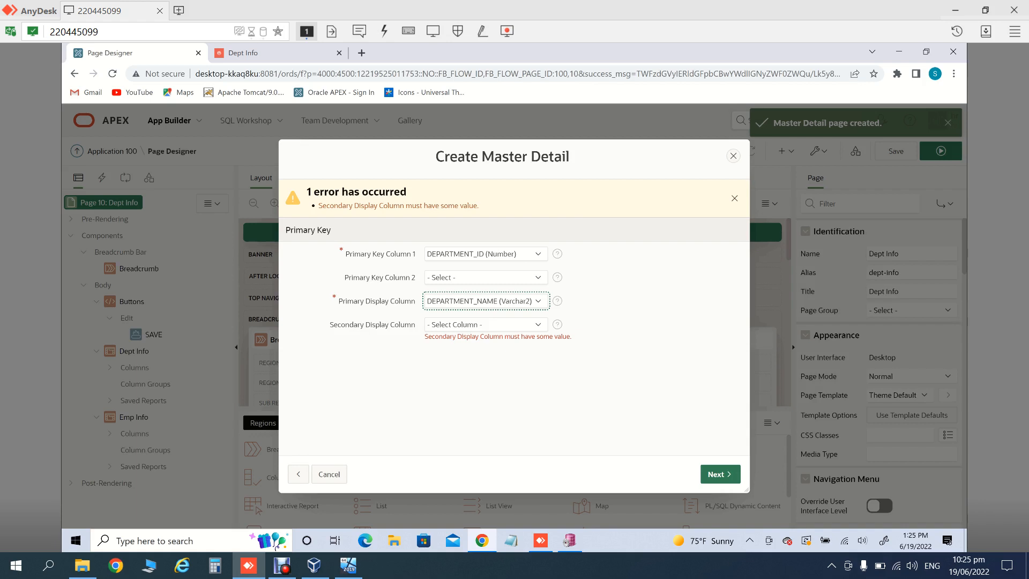
click(486, 301)
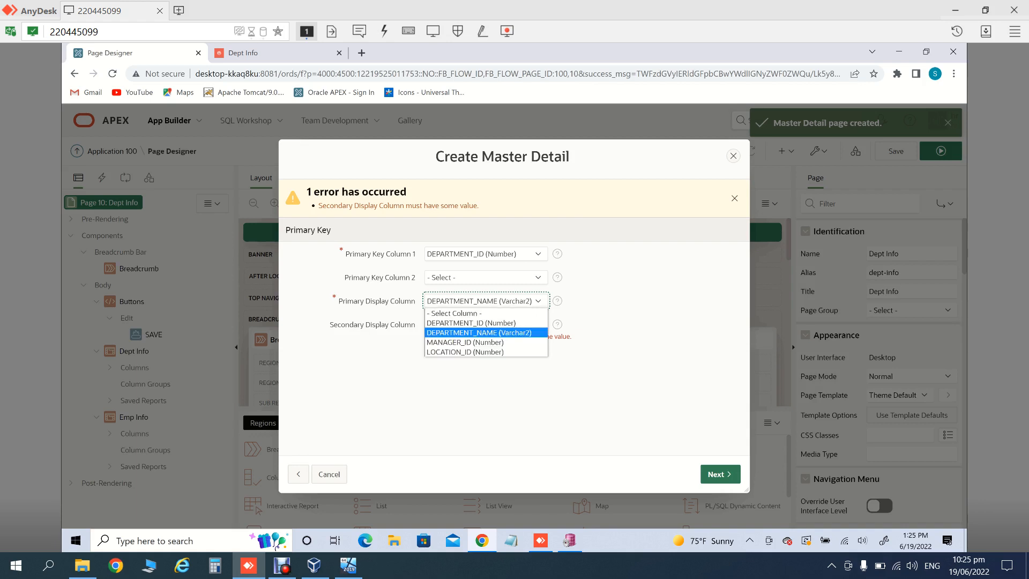
click(472, 322)
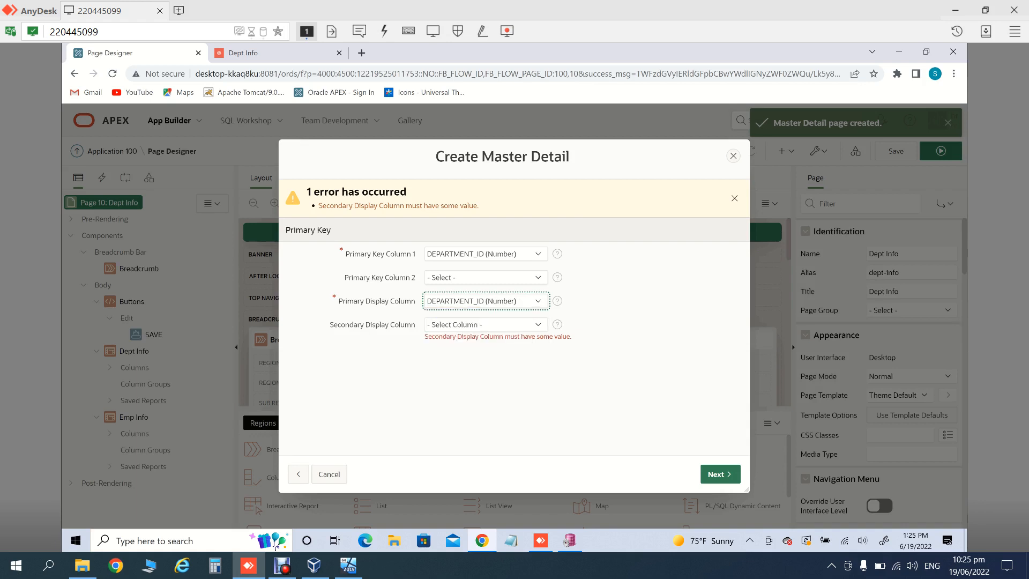
click(486, 325)
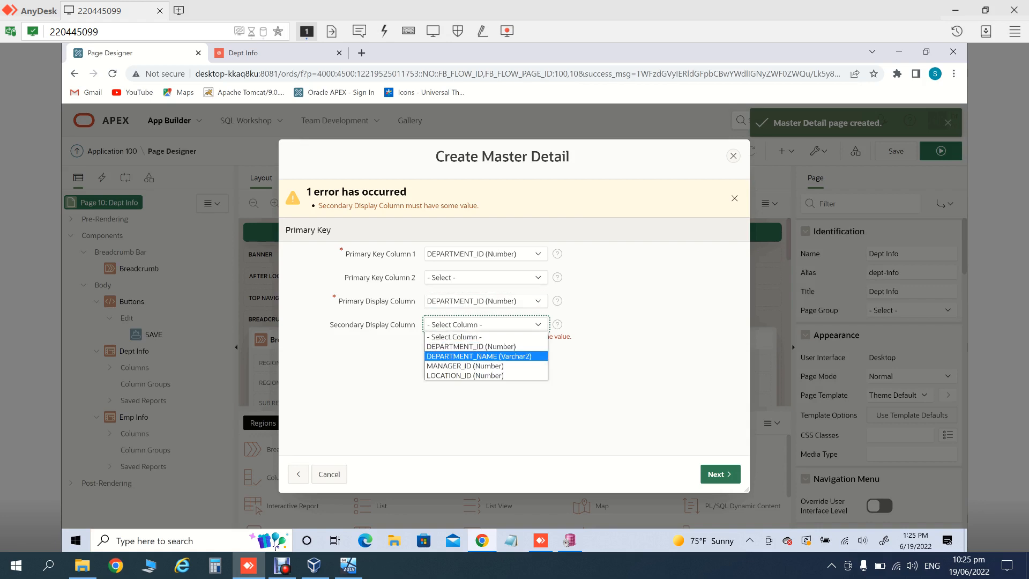
click(479, 356)
click(720, 474)
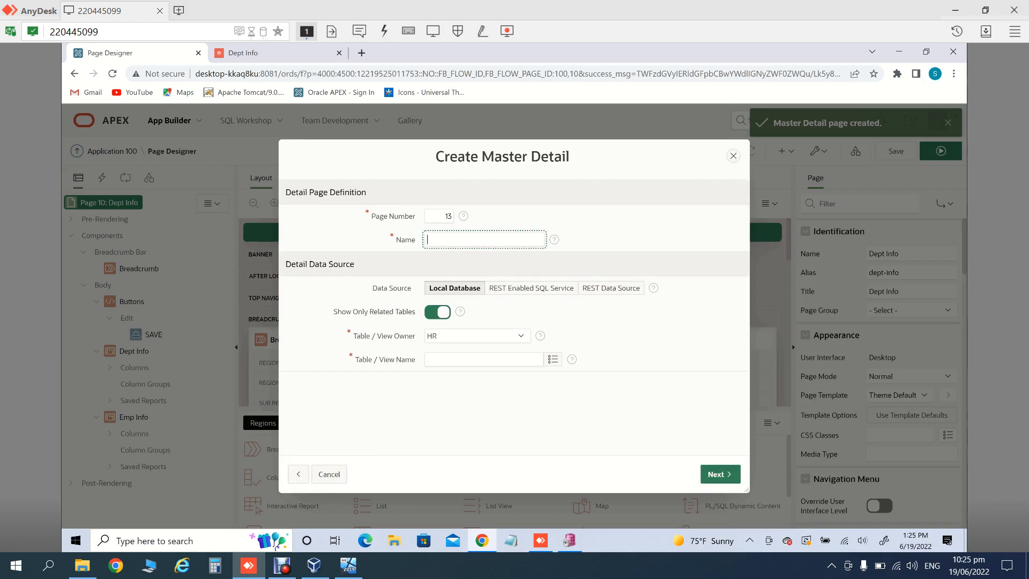
Step: Name detail page 13 'emp info side by side' and use the EMPLOYEES table
text(emp info side by side)
click(552, 359)
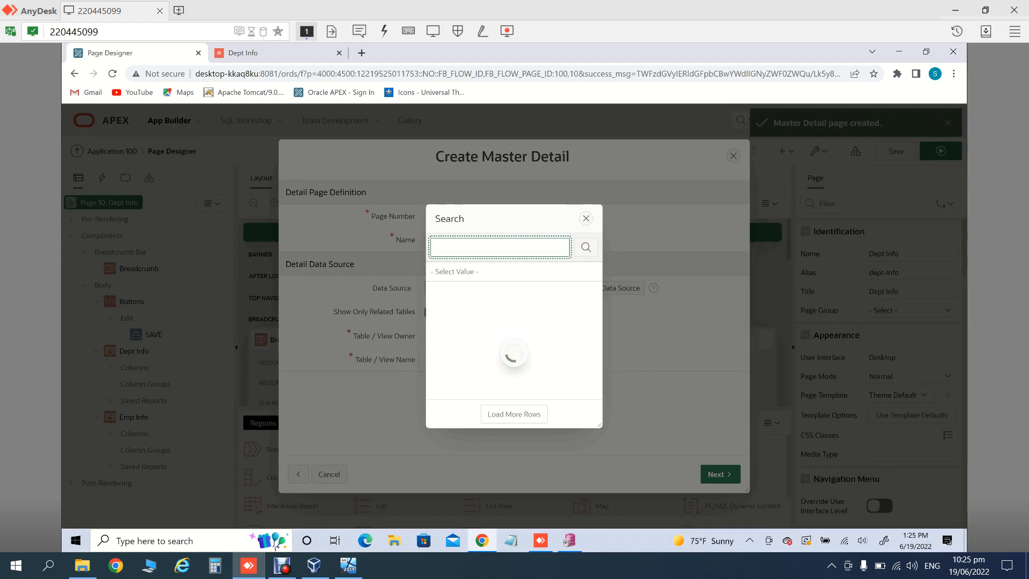
text(e)
key(BackSpace)
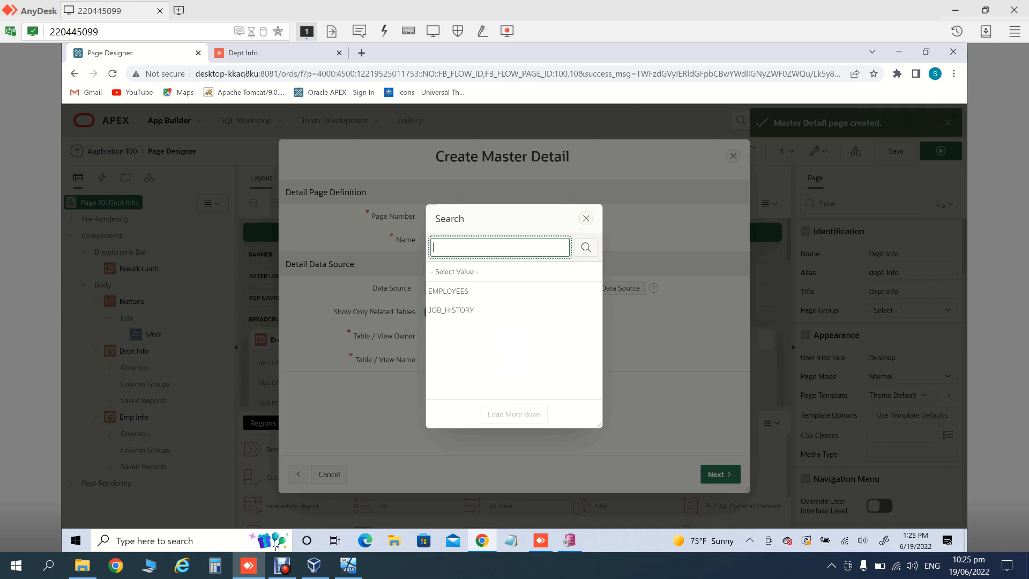
click(449, 291)
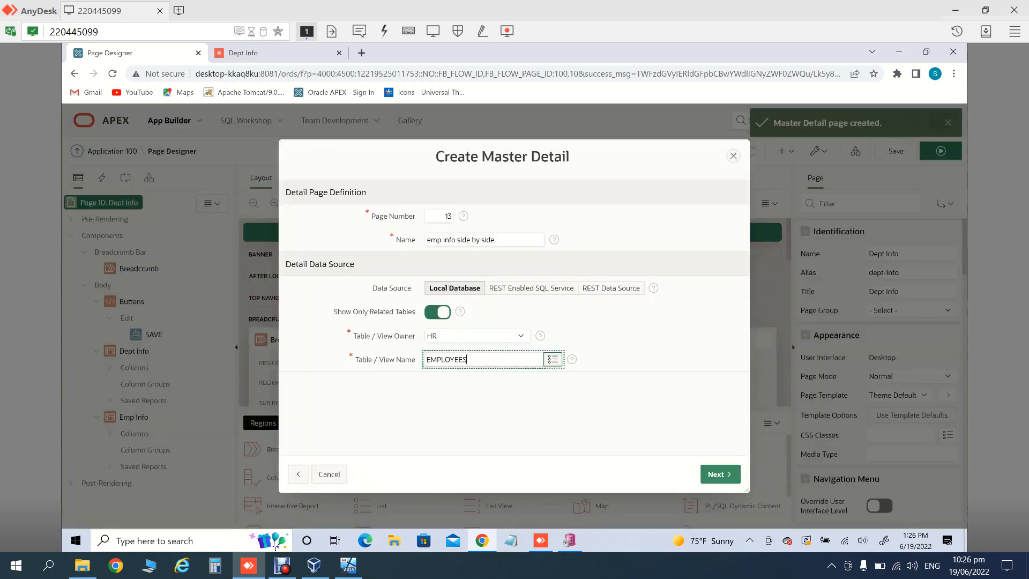
Step: Link master and detail on DEPARTMENT_ID and create the pages
click(720, 474)
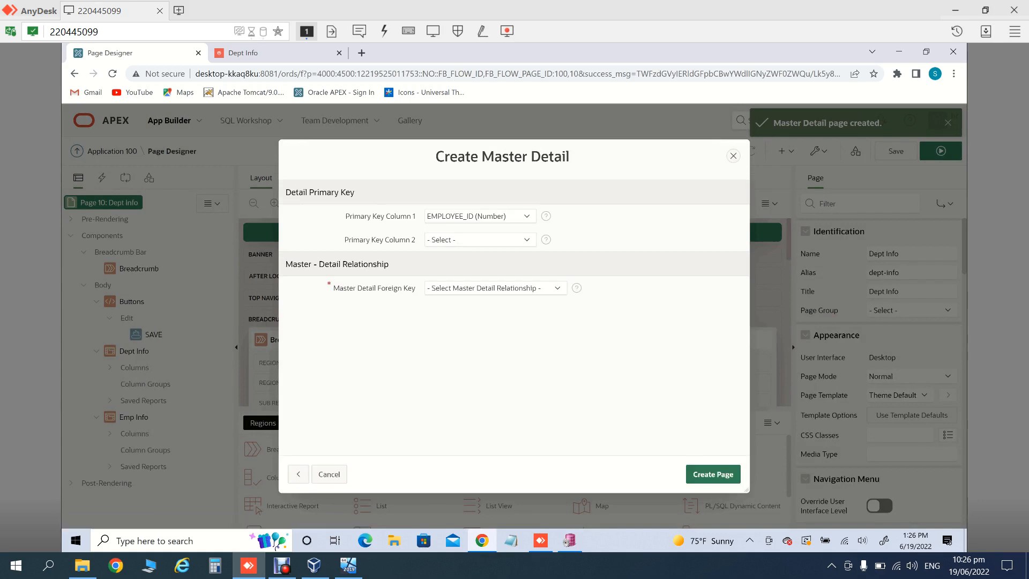
click(495, 289)
key(Return)
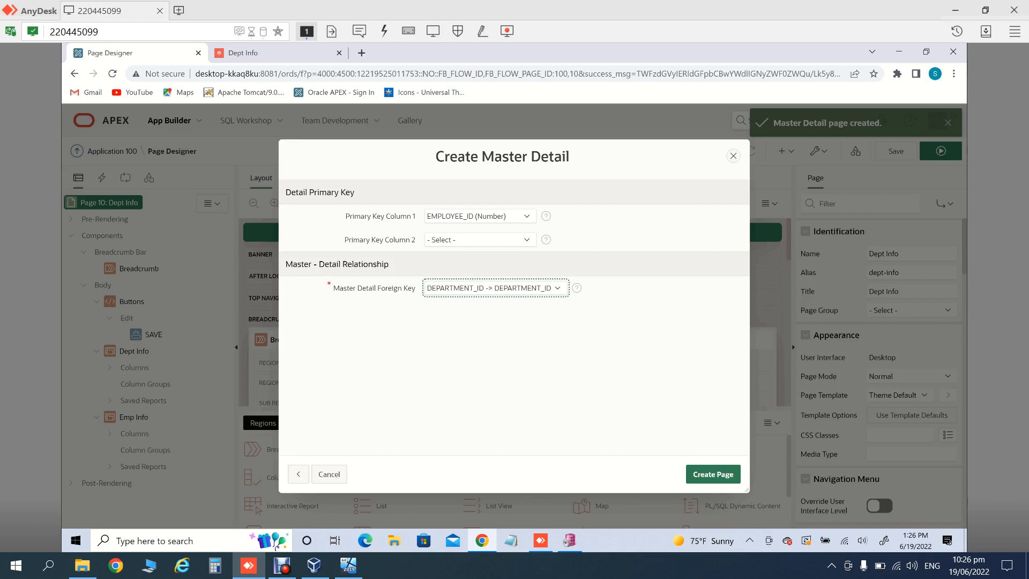
click(713, 474)
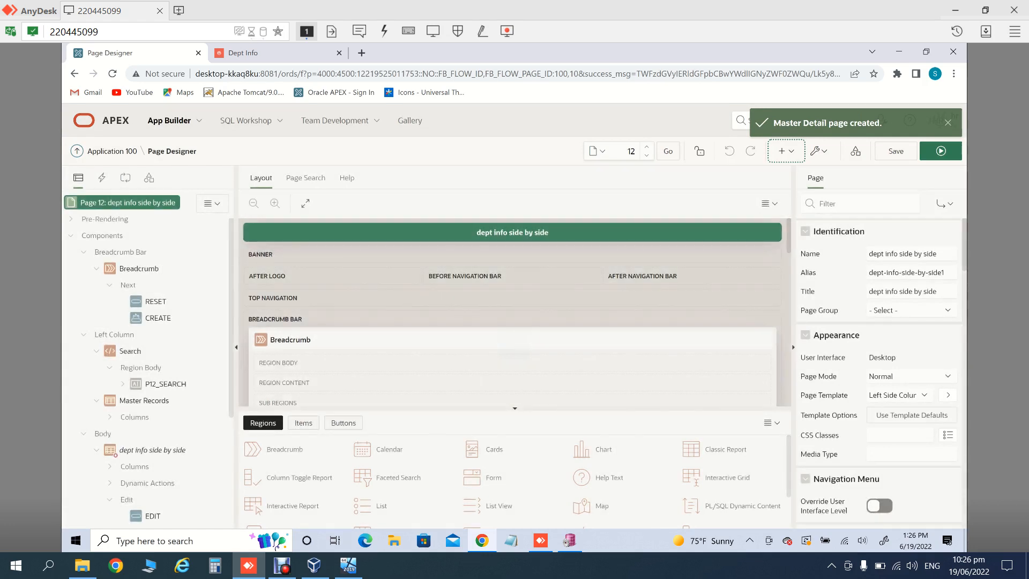
click(940, 151)
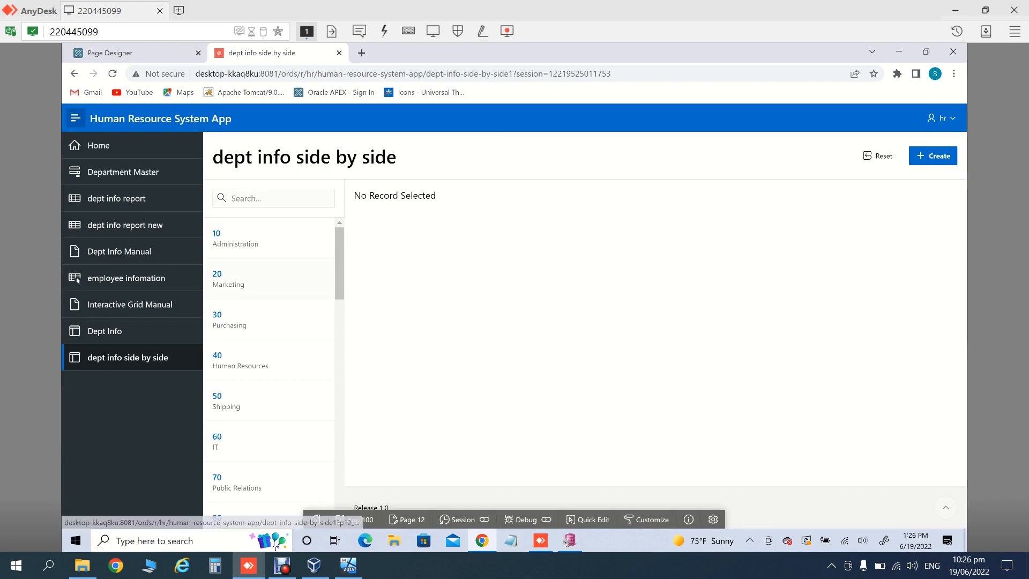
scroll(273, 370, down, 5)
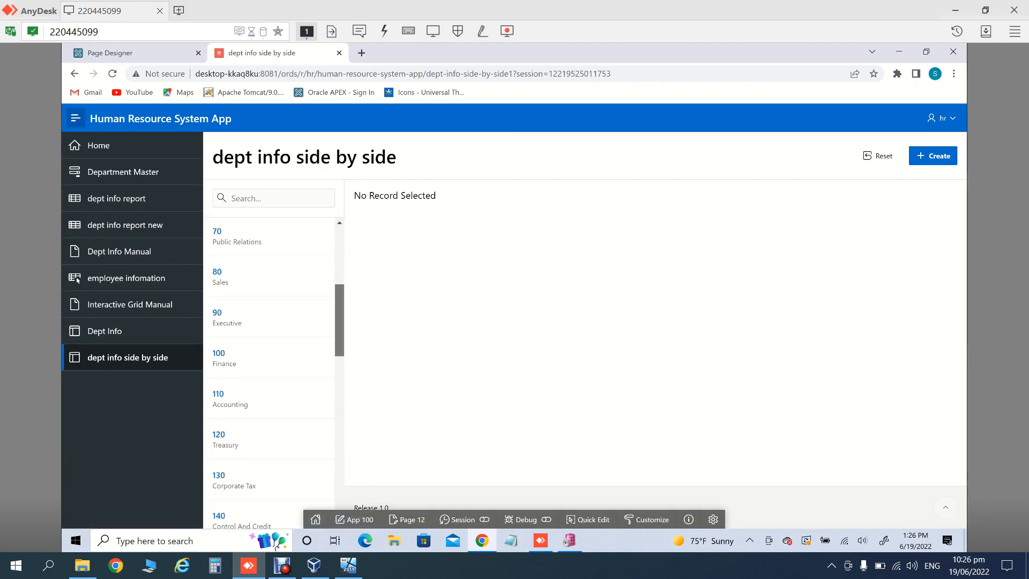
click(225, 317)
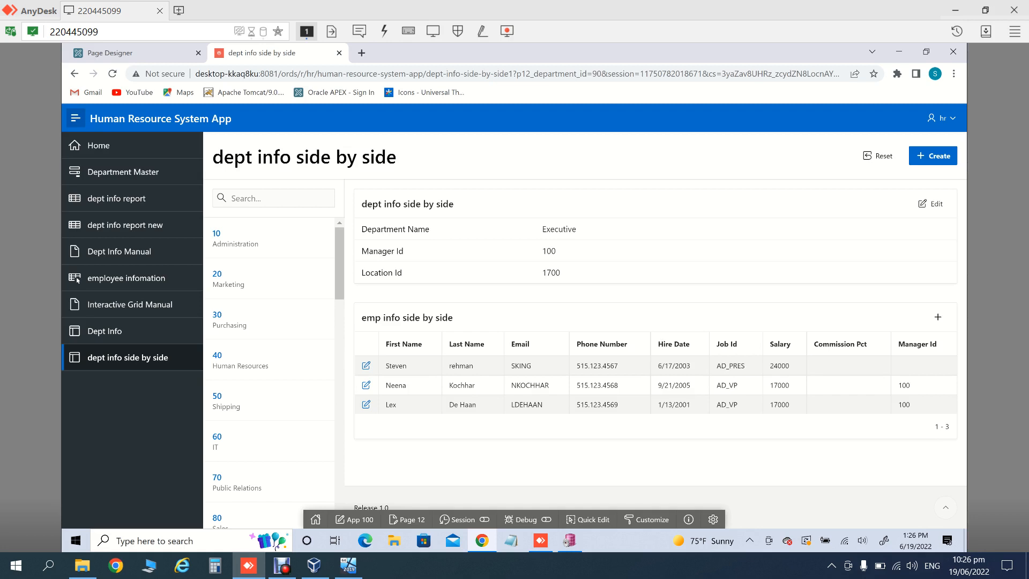
click(240, 360)
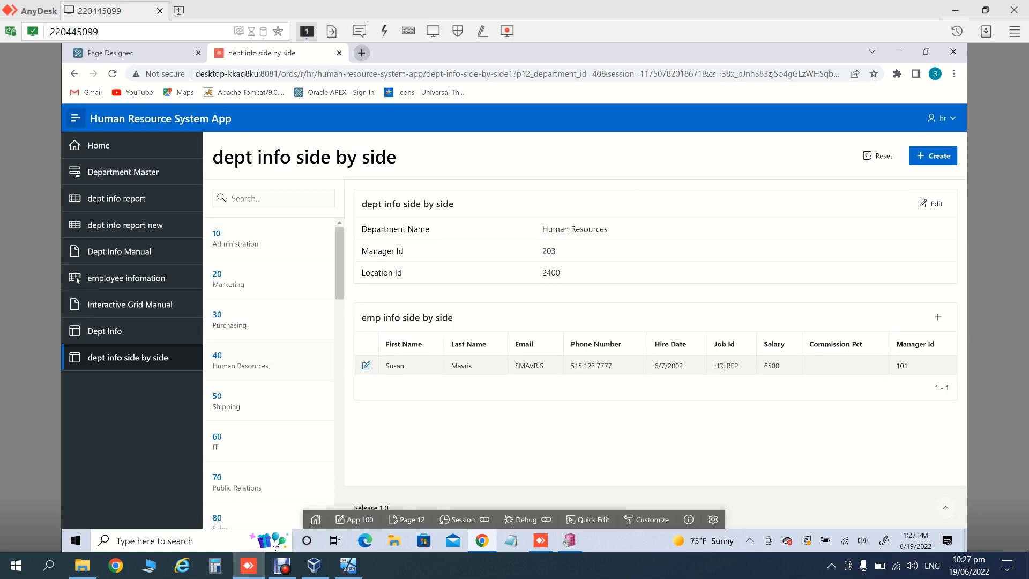
click(119, 53)
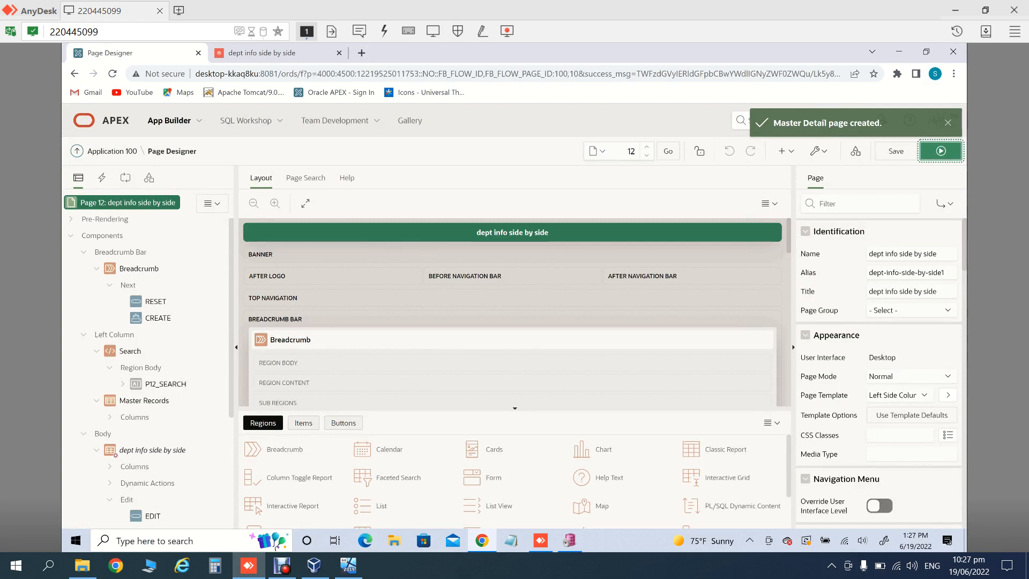
Step: Start a new Master Detail page in the Drill Down style
click(786, 151)
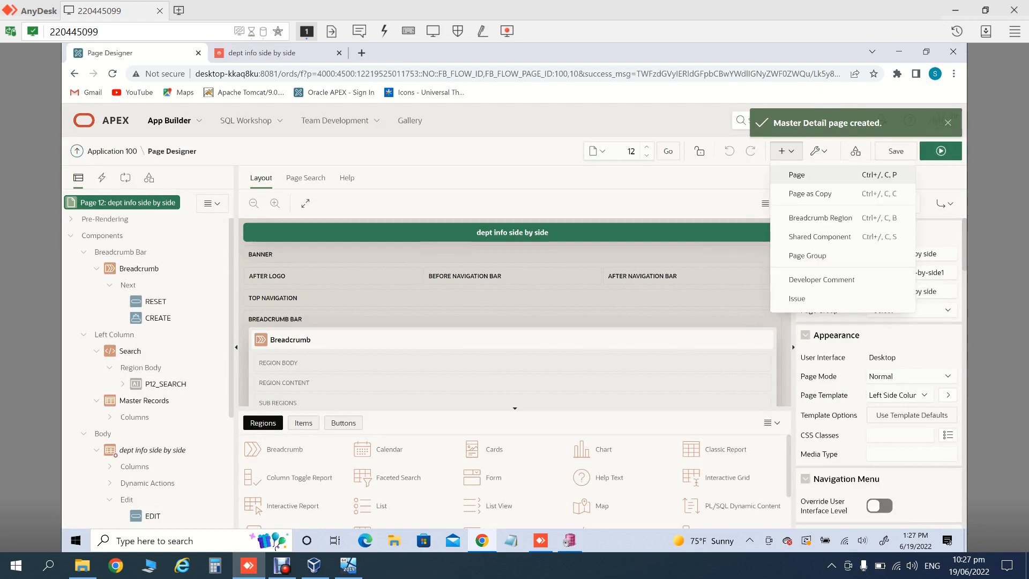
click(797, 175)
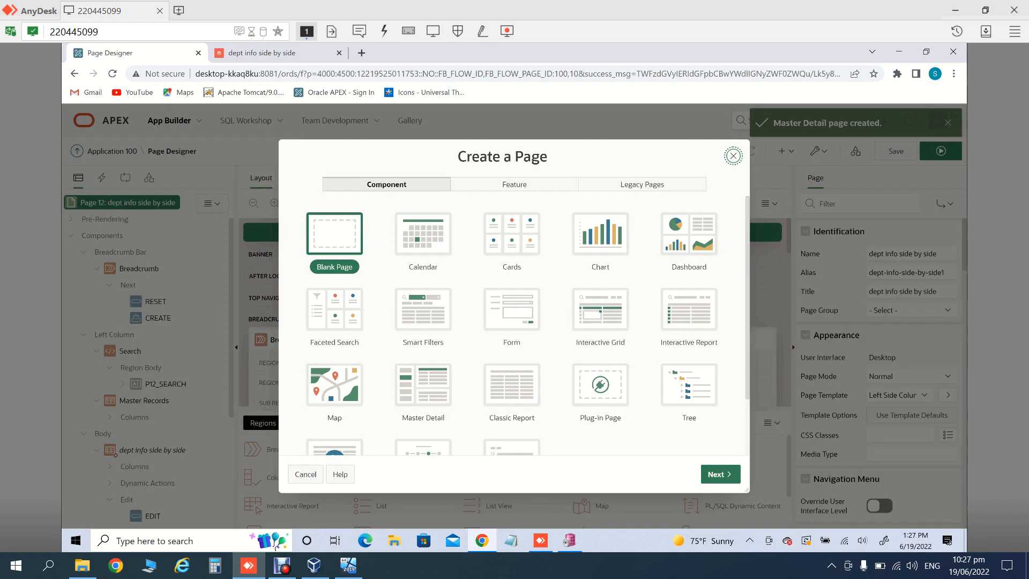
scroll(512, 322, down, 2)
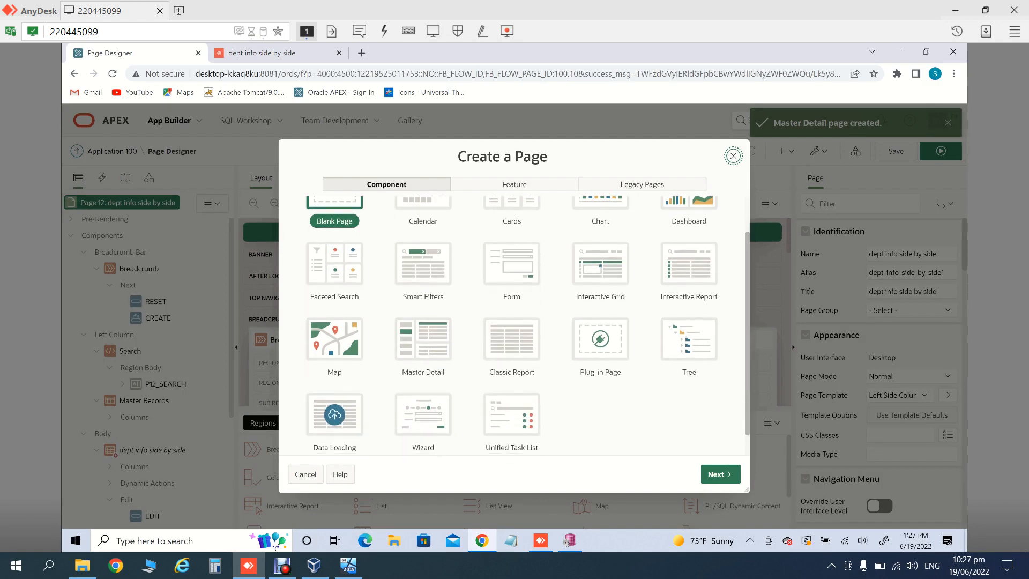
scroll(528, 325, down, 1)
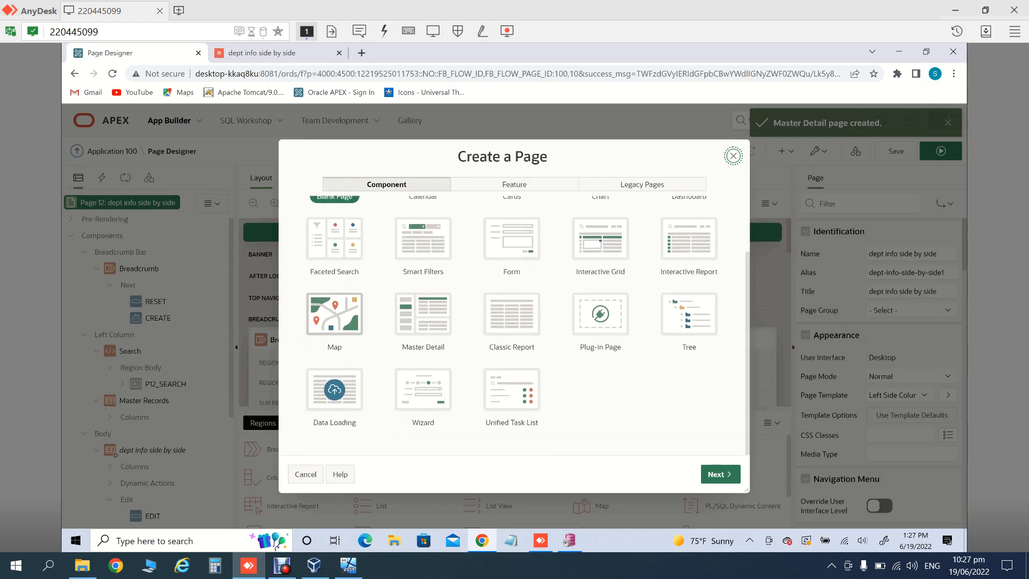
click(423, 314)
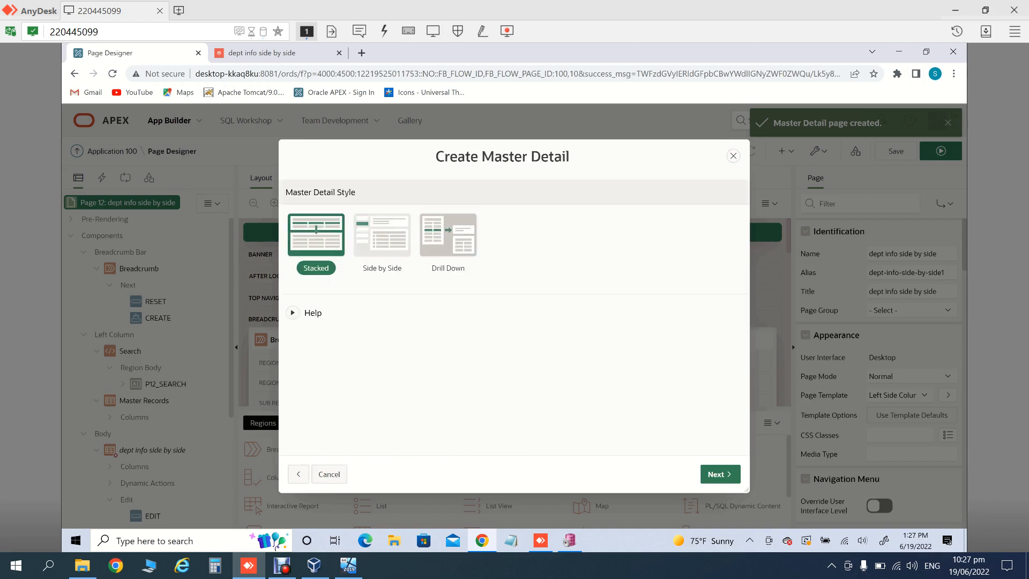
click(448, 234)
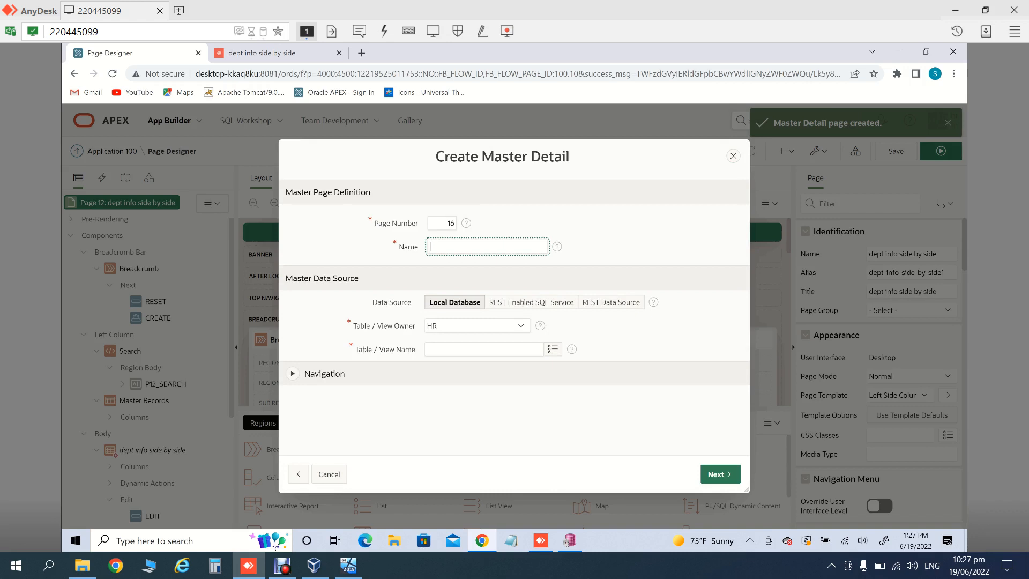
Step: Name master page 16 'dept info drol down' and base it on the DEPARTMENTS table
click(293, 373)
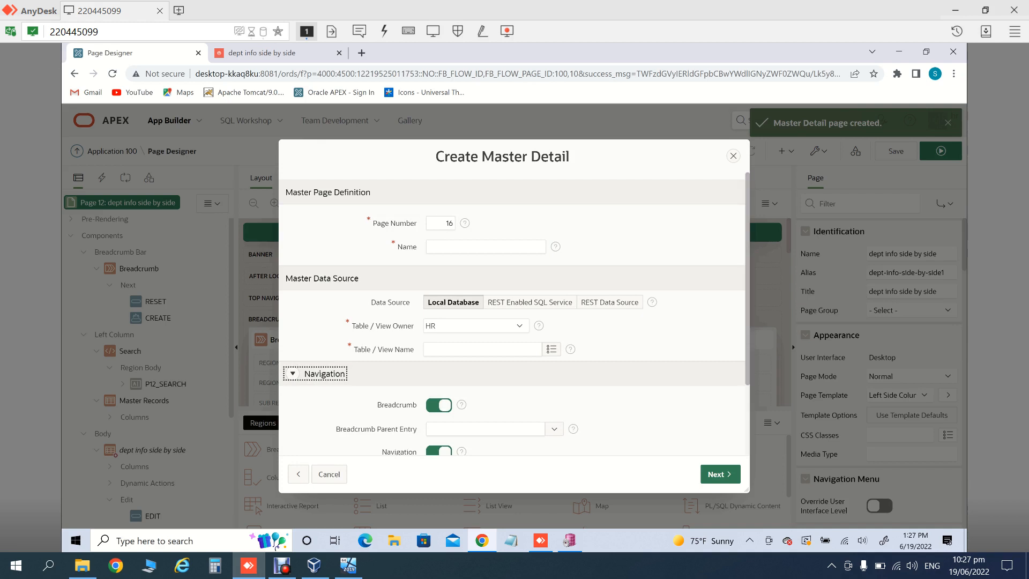
scroll(512, 313, down, 2)
scroll(512, 313, up, 2)
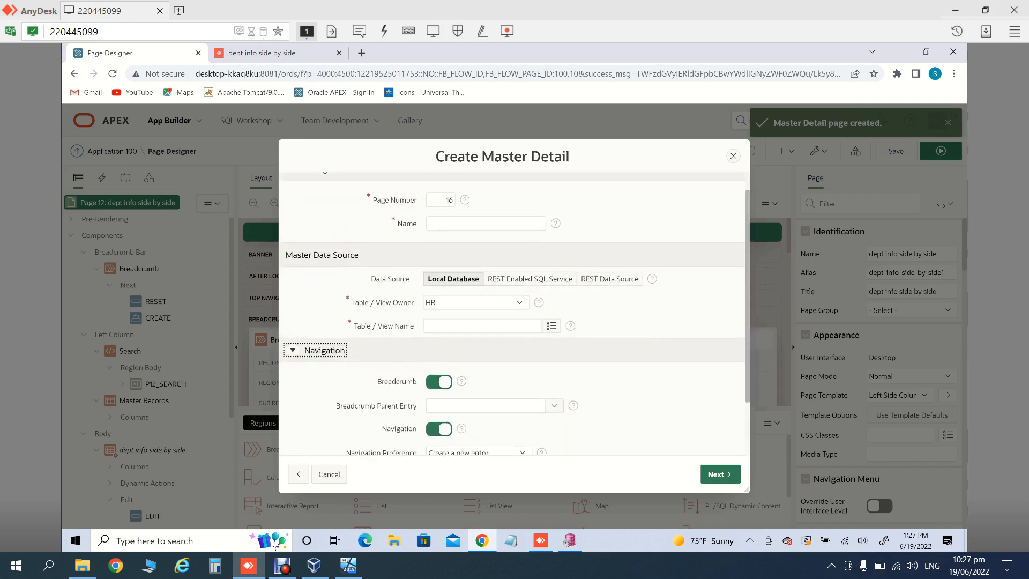
click(486, 237)
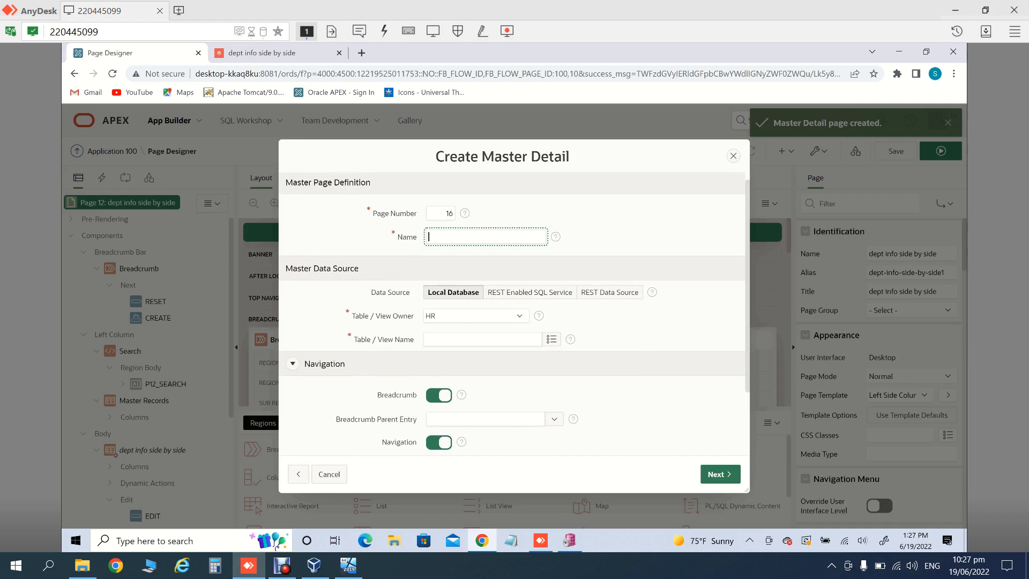
text(dept info drol down)
click(551, 339)
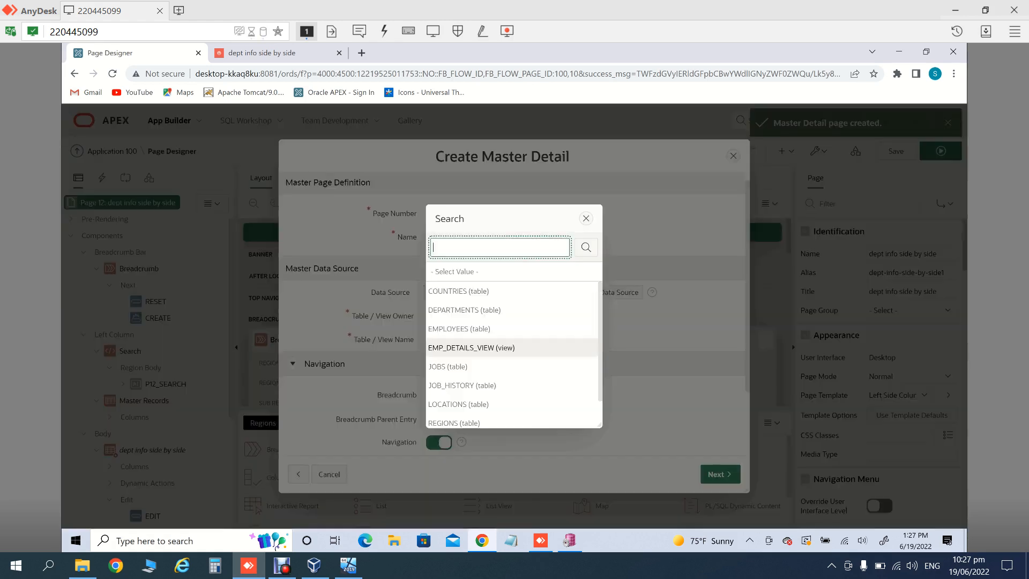
click(464, 310)
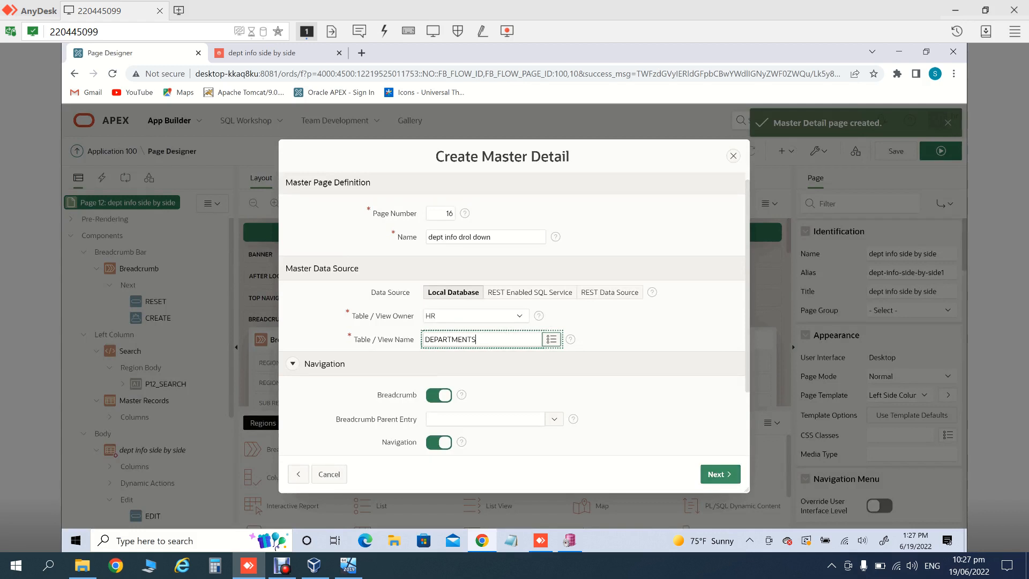
drag(748, 333, 748, 395)
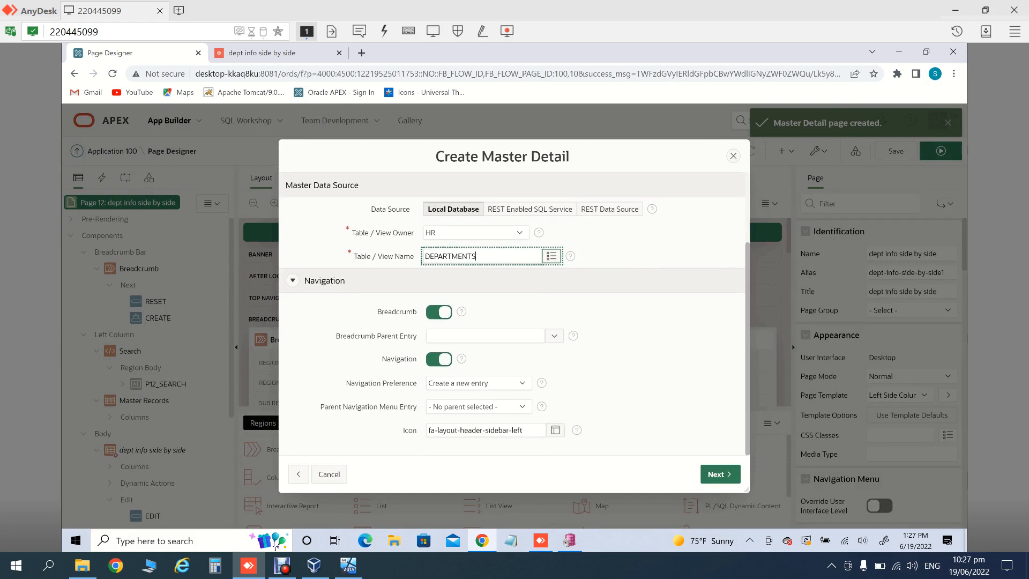
Step: Order form navigation by DEPARTMENT_NAME and continue to the detail page
click(721, 474)
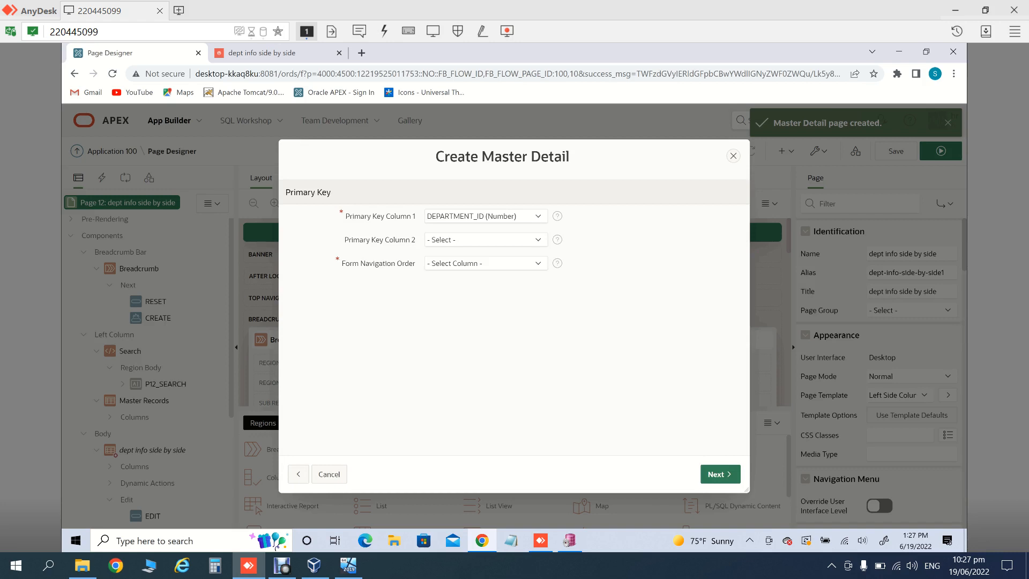
click(486, 263)
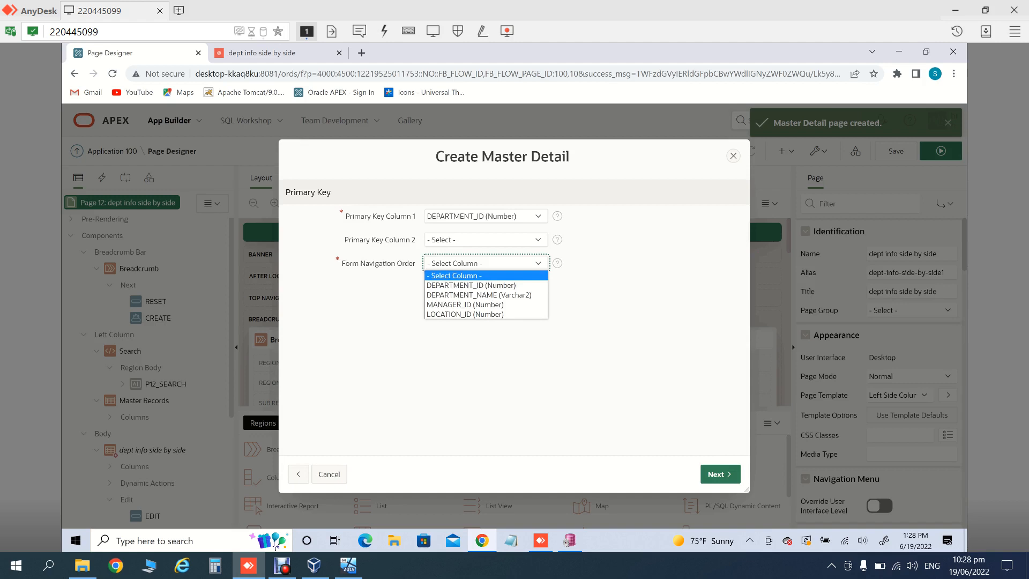
click(478, 295)
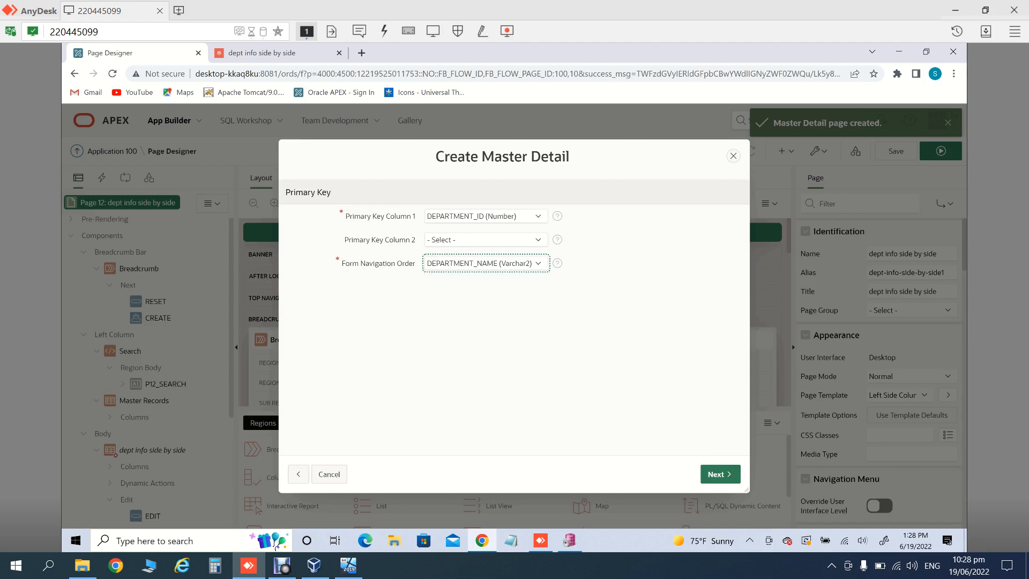
click(720, 474)
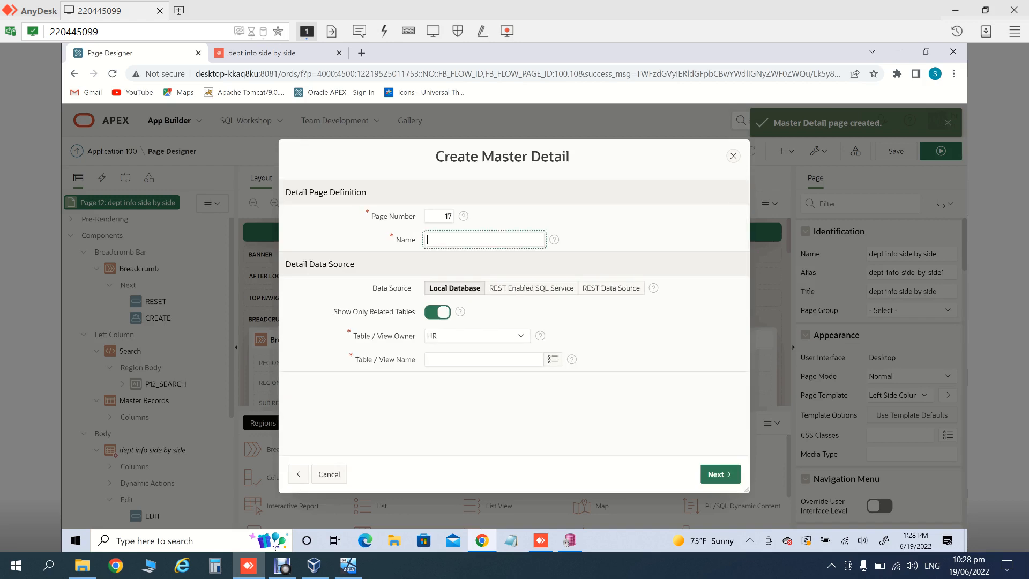
Step: Name detail page 17 'emp info dril down' and use the EMPLOYEES table
text(emp info dril down)
click(553, 359)
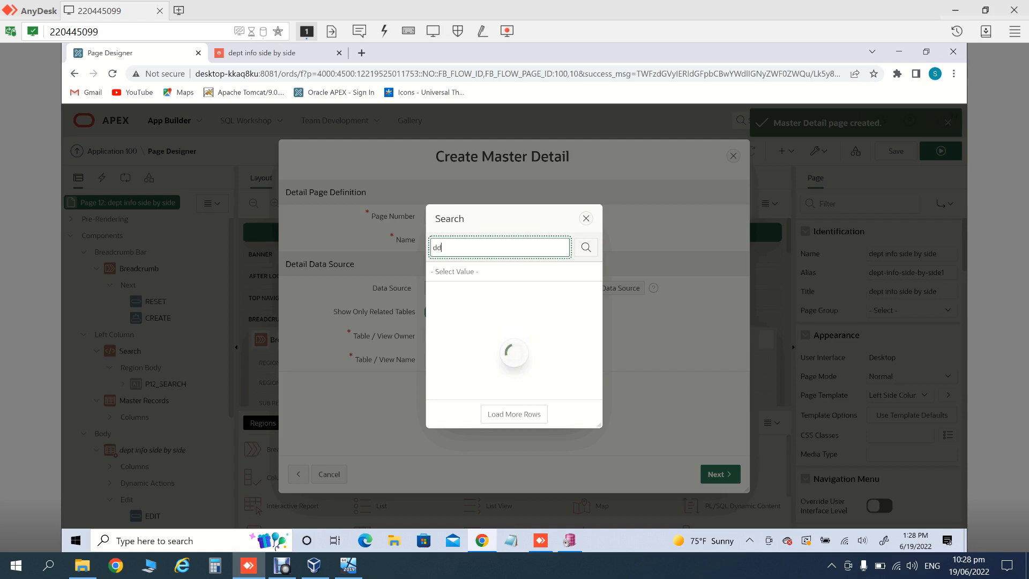
key(Down)
key(Down)
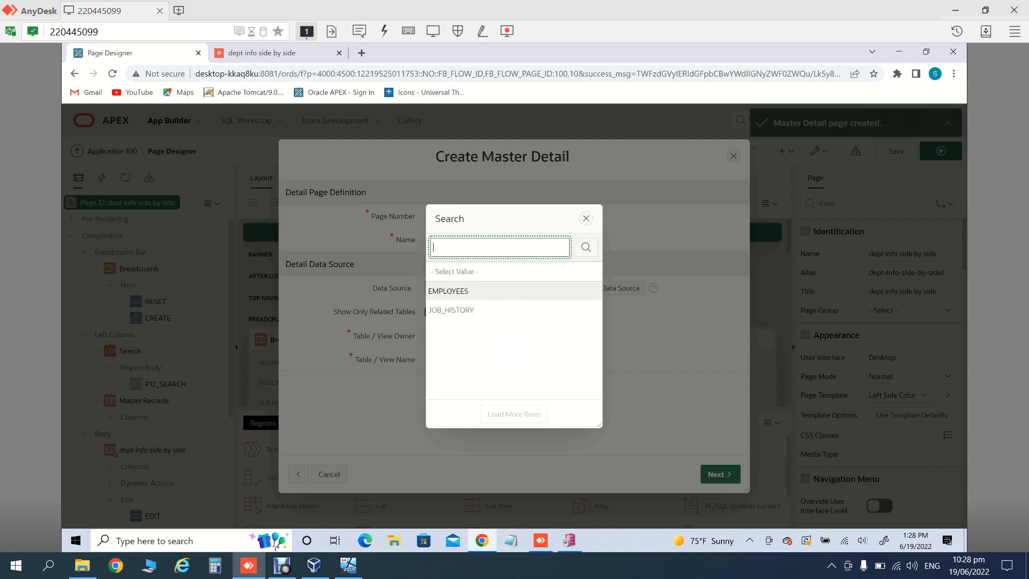
key(Return)
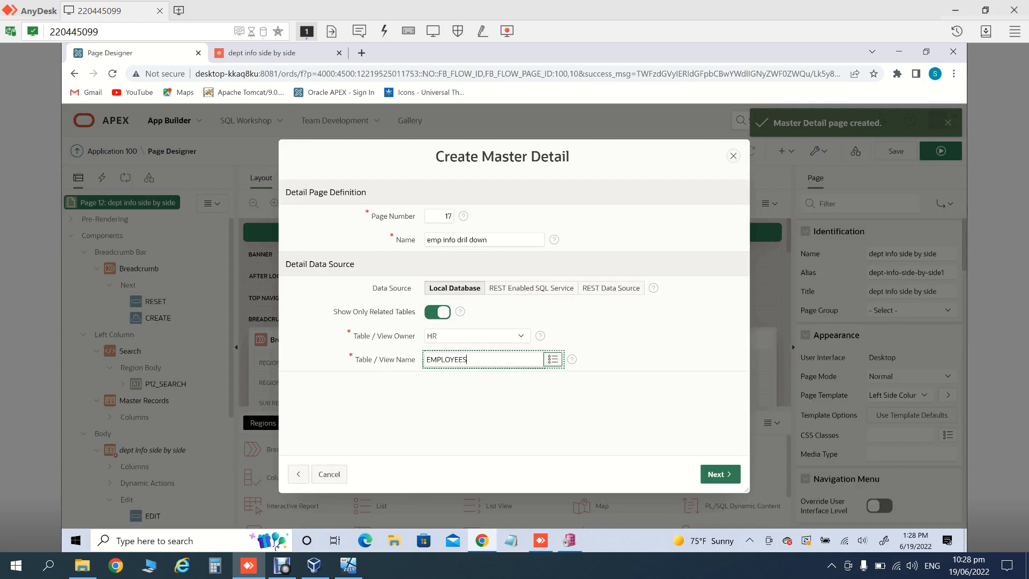
Step: Link detail to master through DEPARTMENT_ID and create the drill-down pages
click(720, 474)
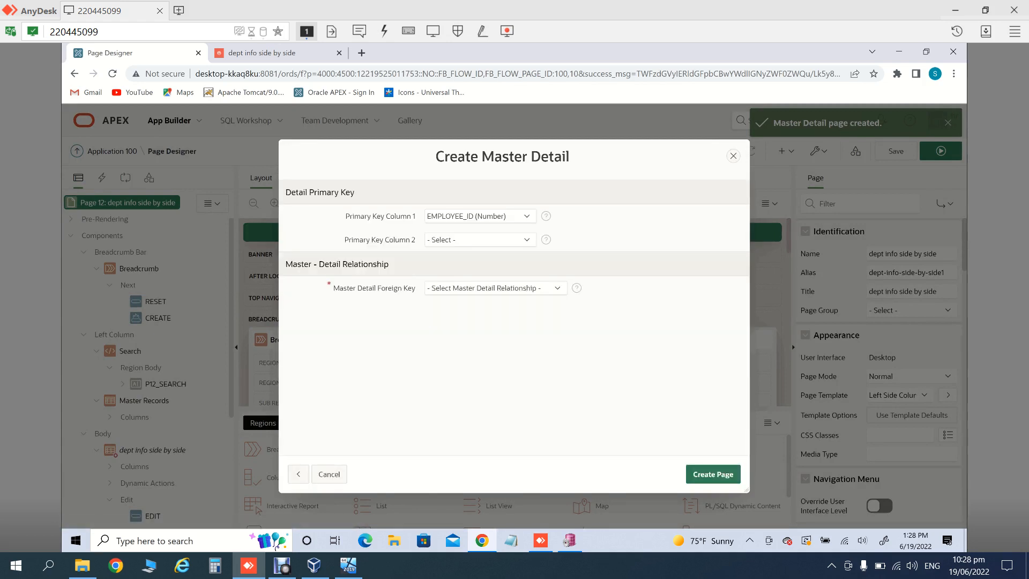
click(496, 289)
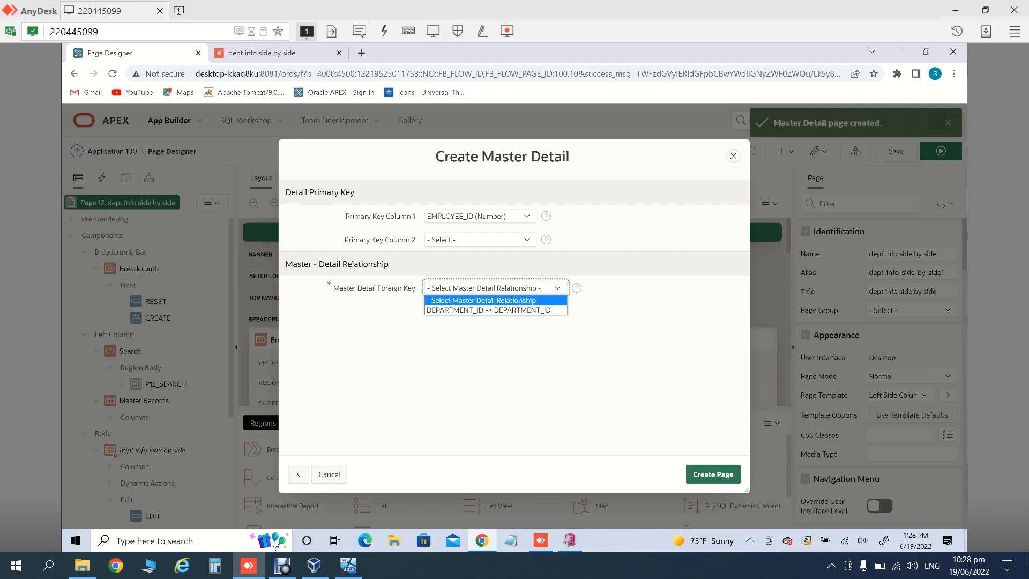
key(Return)
click(713, 474)
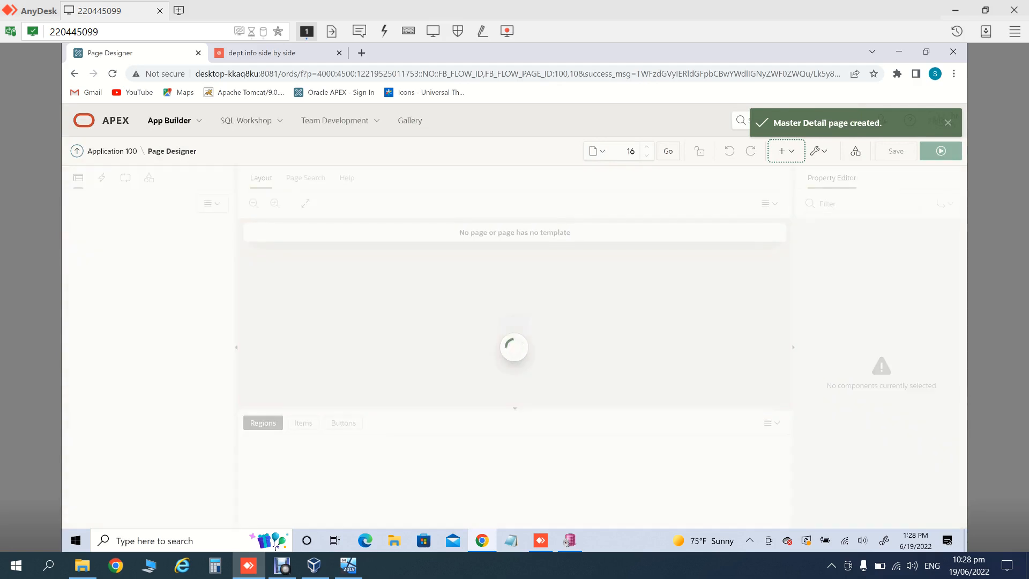
Step: Run the department report and open Executive's drill-down showing its 3 employees
click(941, 151)
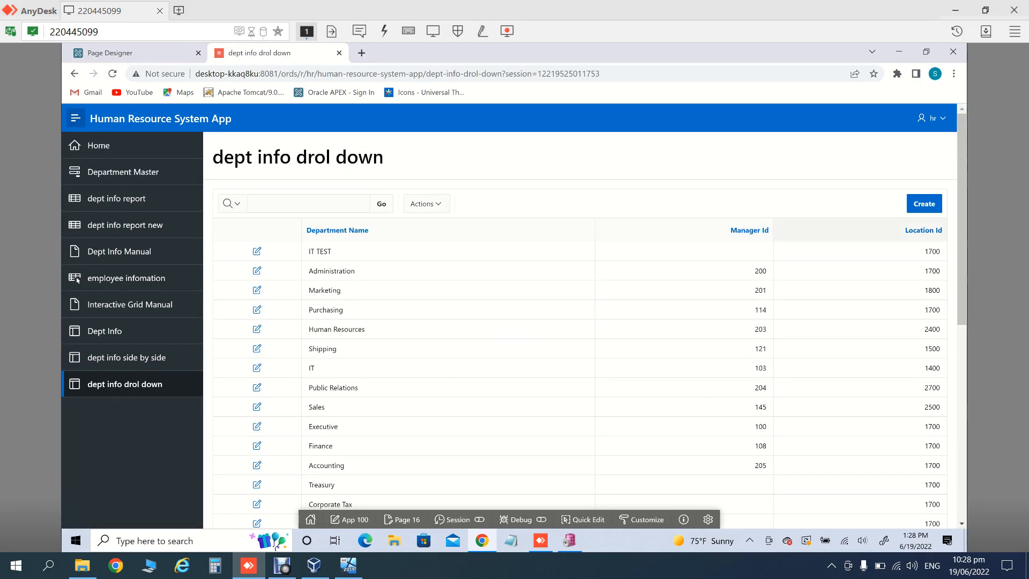
scroll(584, 321, down, 1)
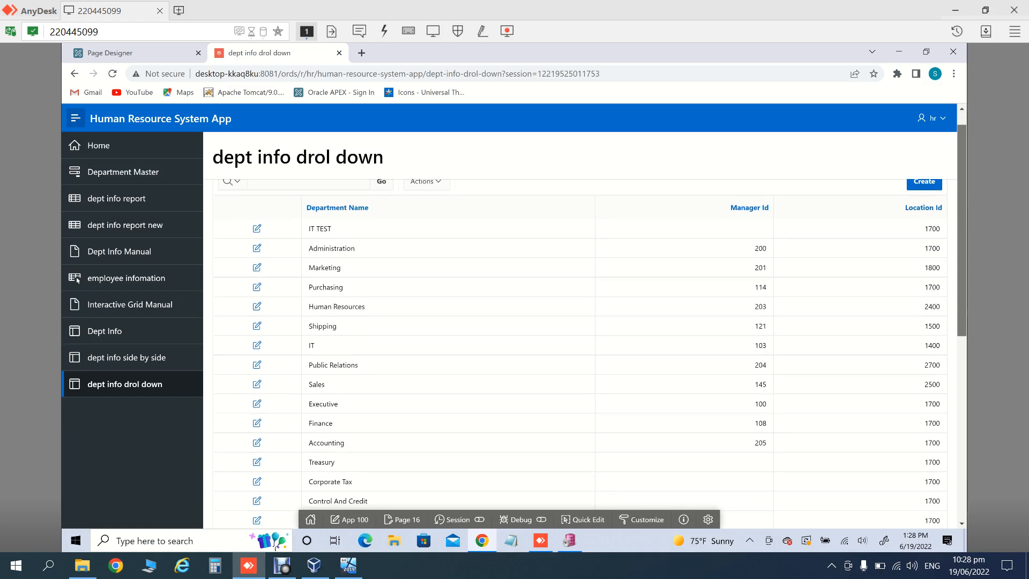
scroll(584, 322, down, 7)
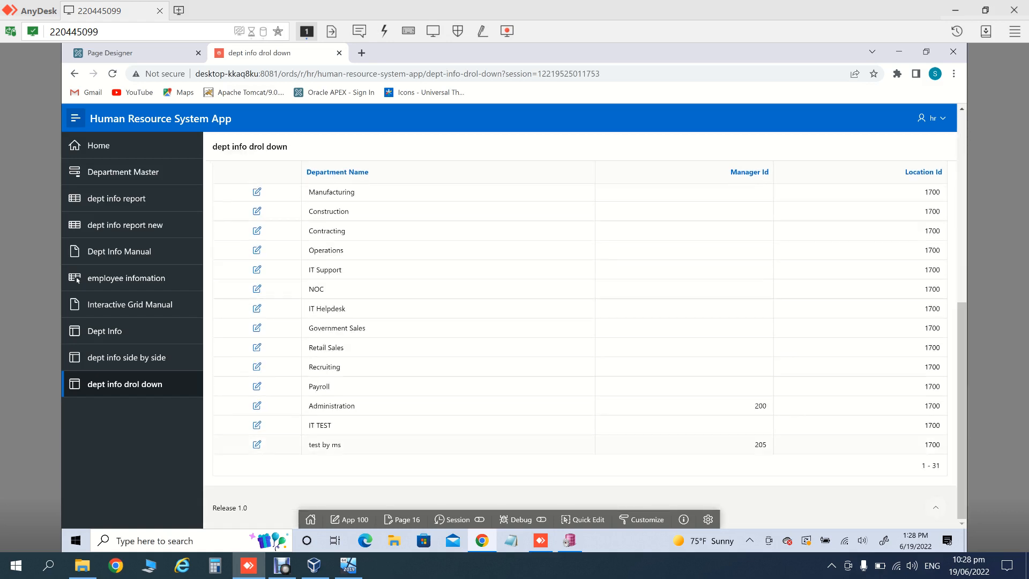
click(935, 508)
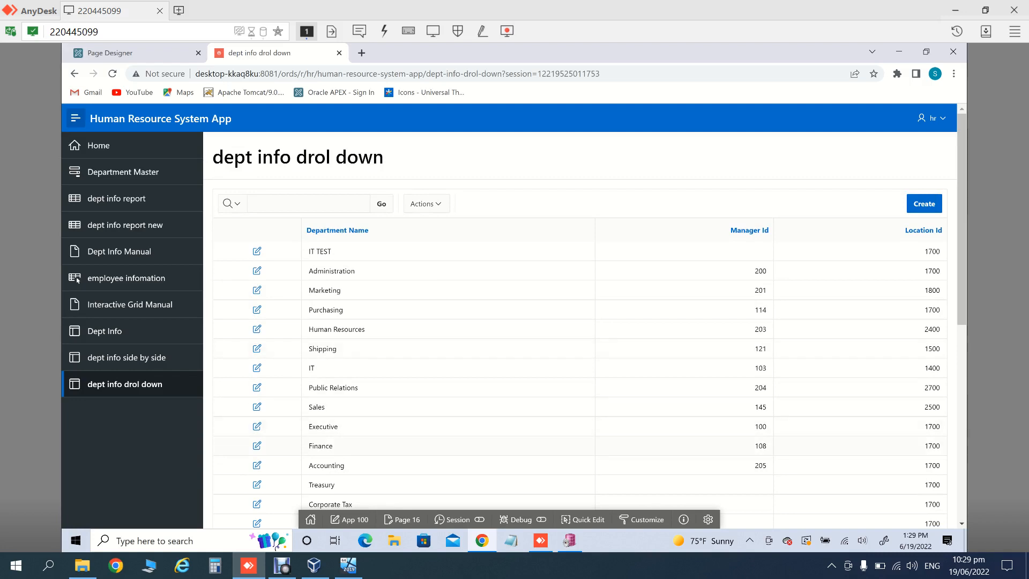
click(256, 426)
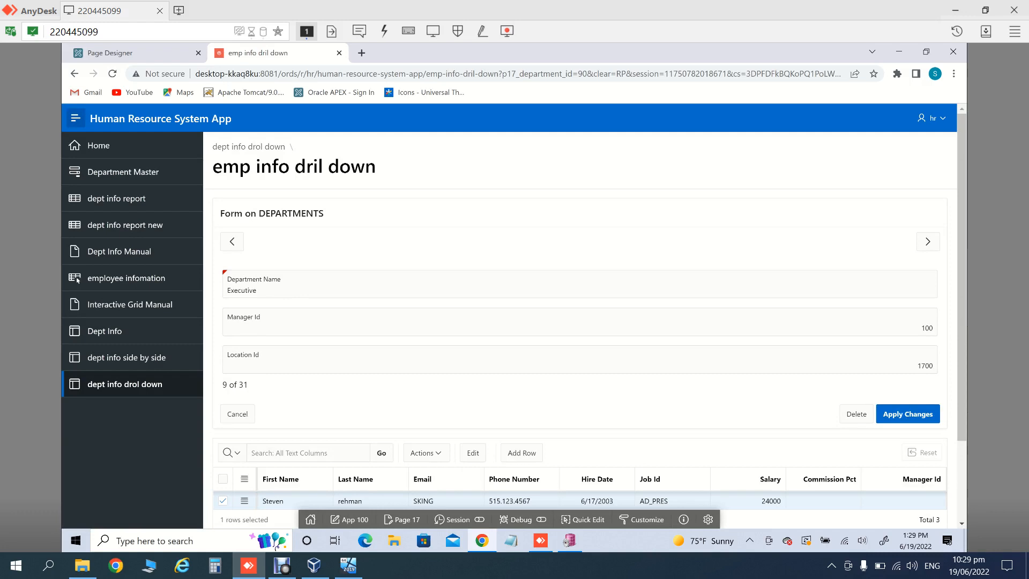
Step: Go back to the department report and reopen the Executive department's drill-down
scroll(579, 343, down, 2)
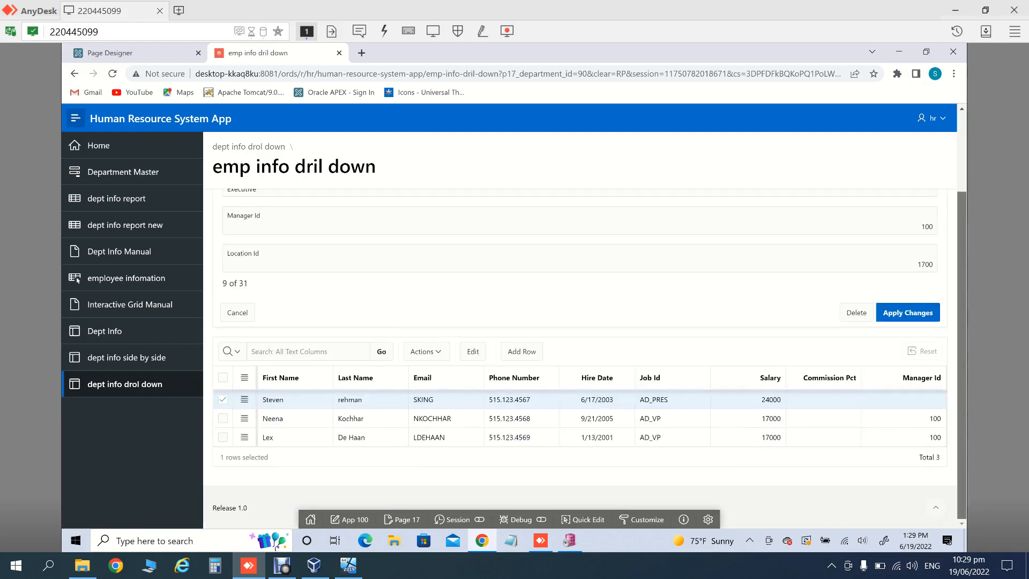
scroll(78, 280, up, 2)
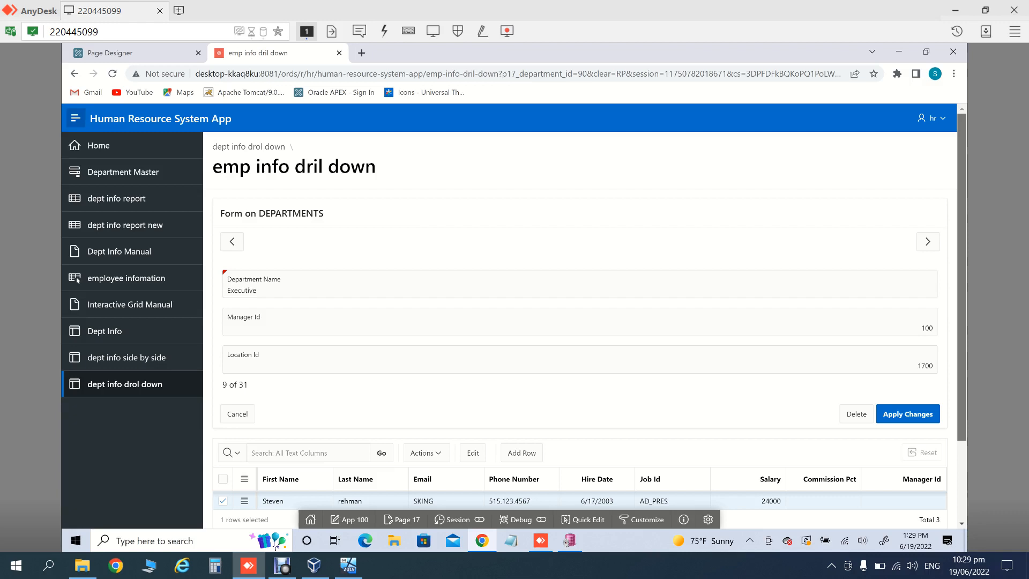
scroll(78, 280, down, 1)
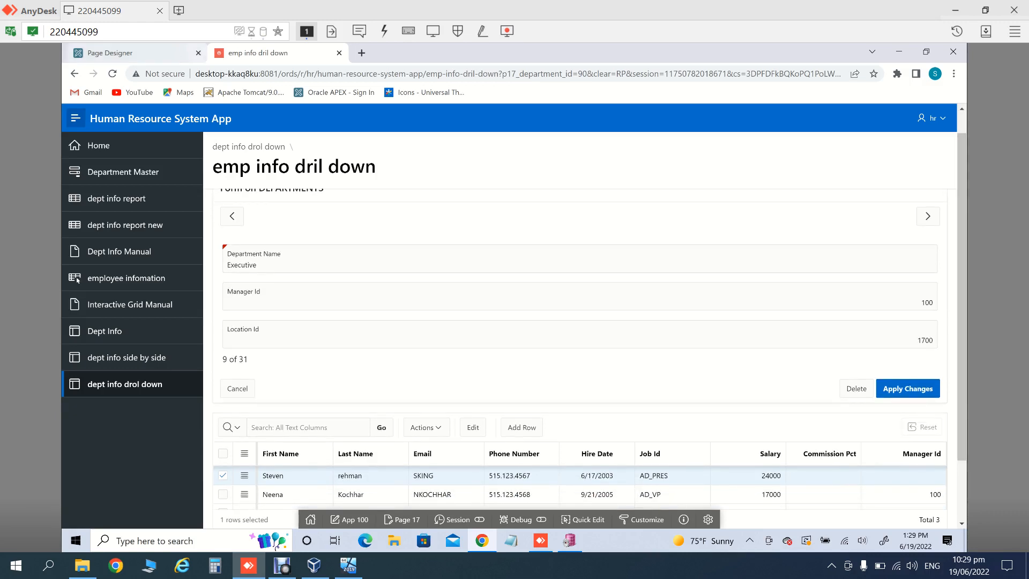
click(74, 73)
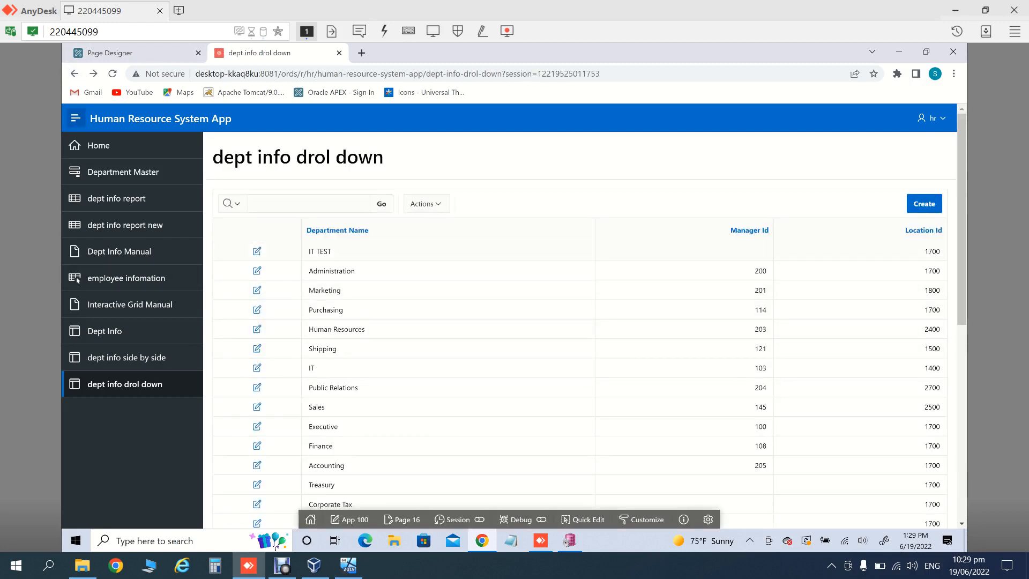
scroll(78, 280, down, 7)
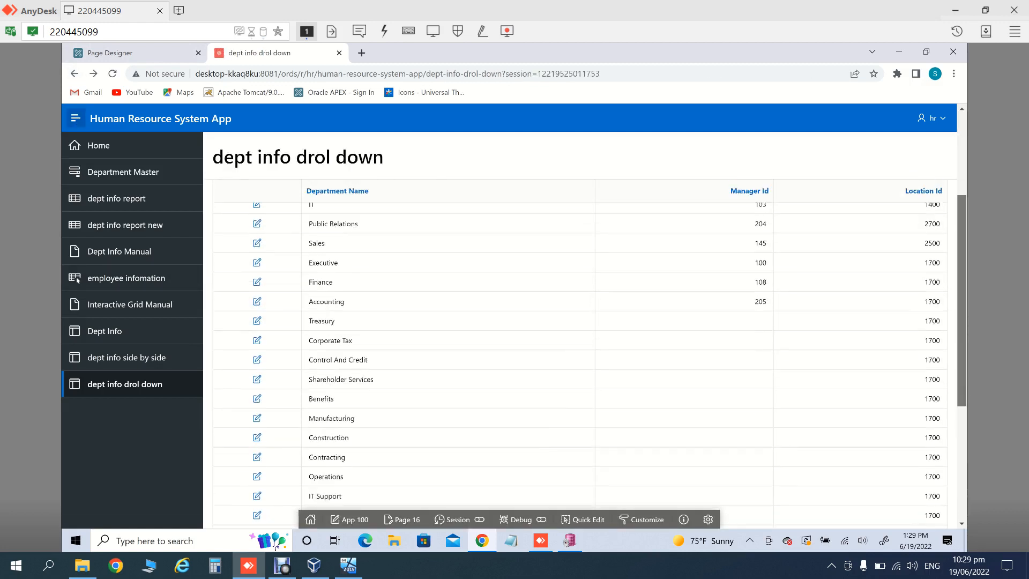
scroll(78, 279, up, 7)
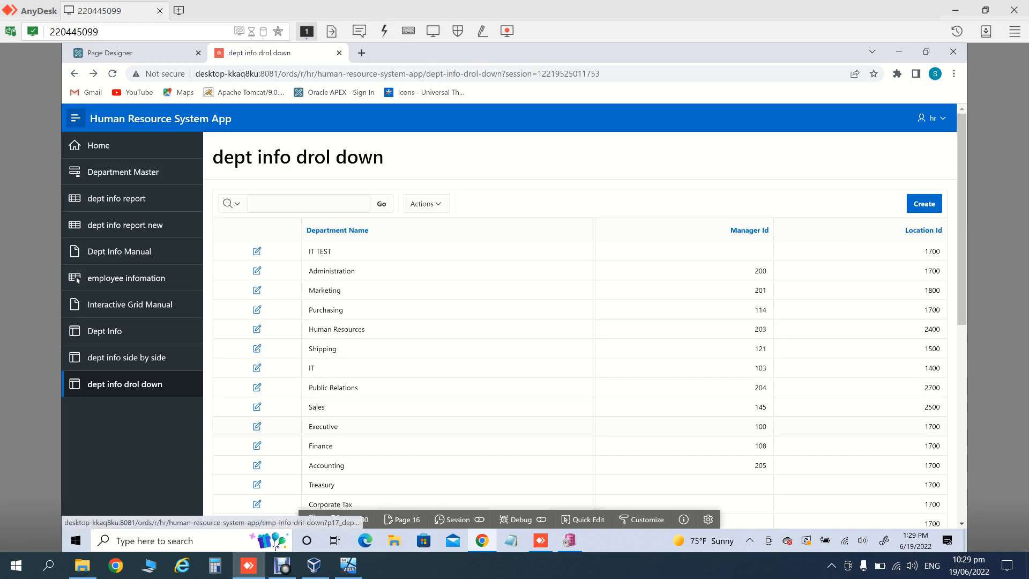
click(257, 426)
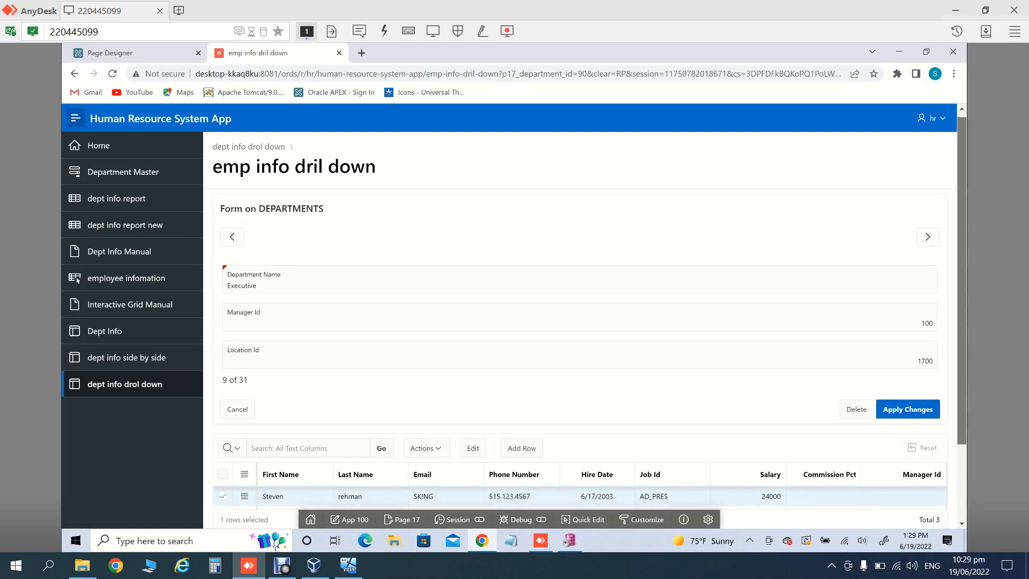
Step: Review the Executive record's employee grid, then return to the Page Designer for page 16
scroll(78, 279, down, 2)
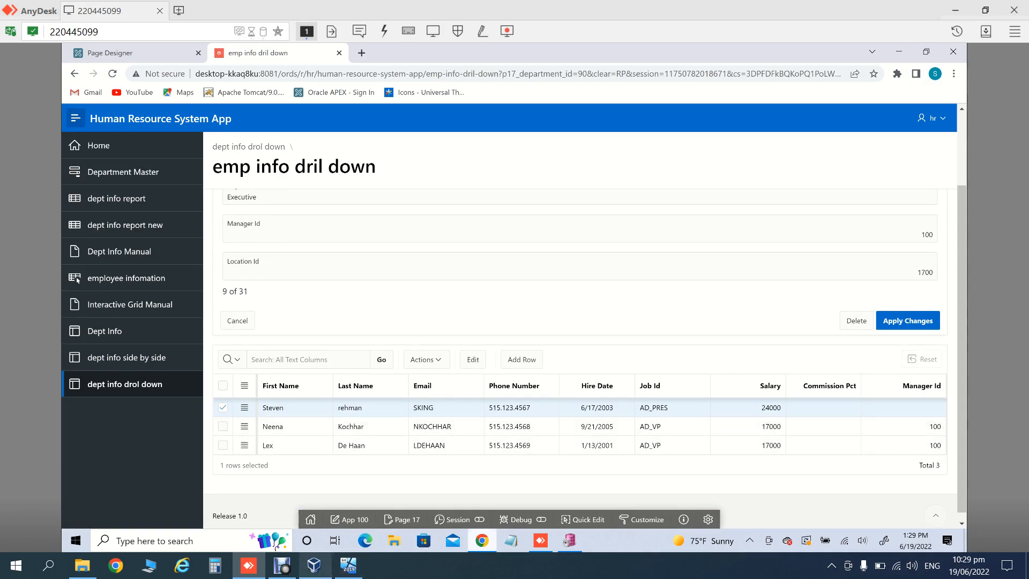
mouse_move(491, 544)
click(282, 565)
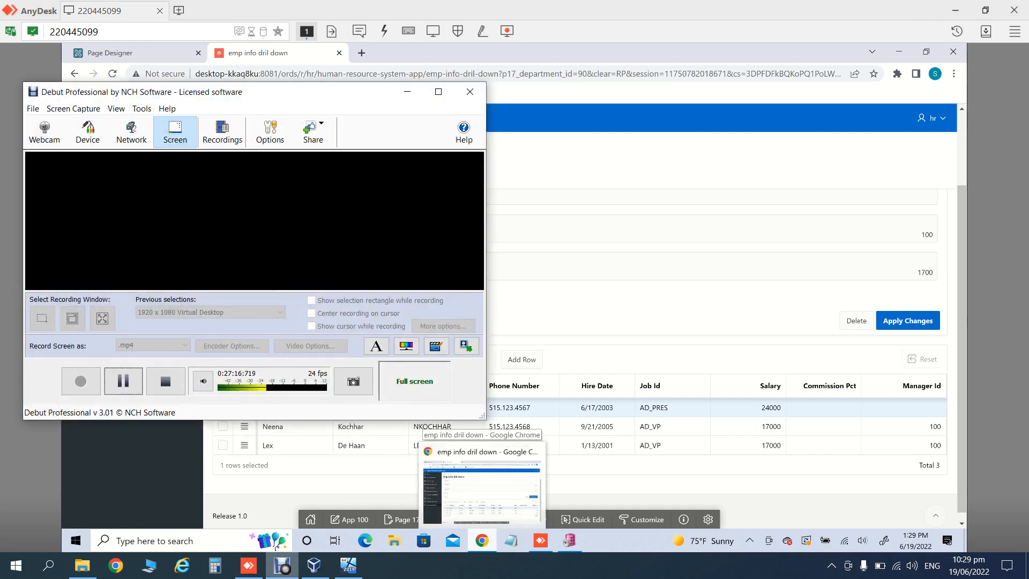
click(281, 565)
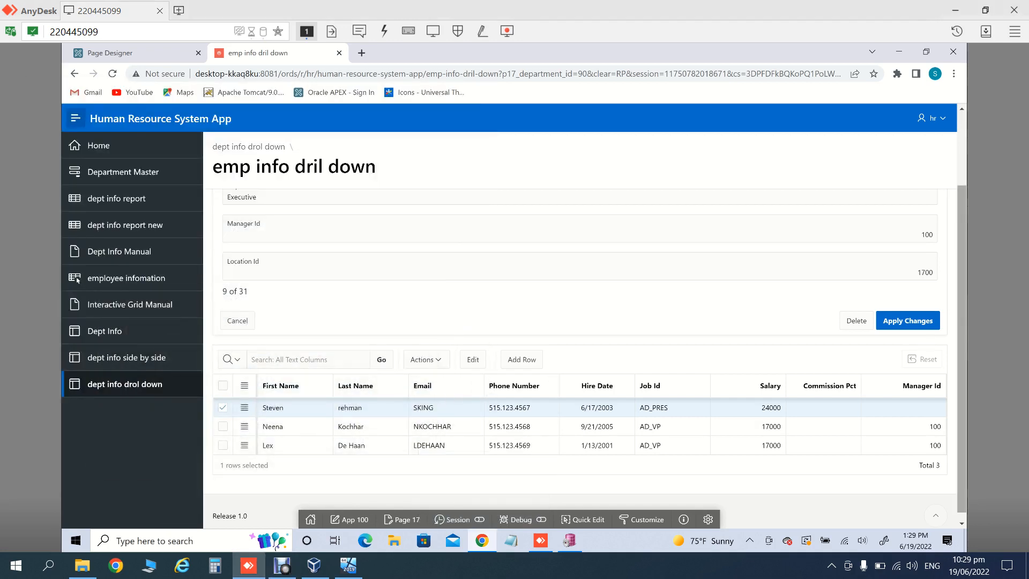
scroll(585, 322, up, 2)
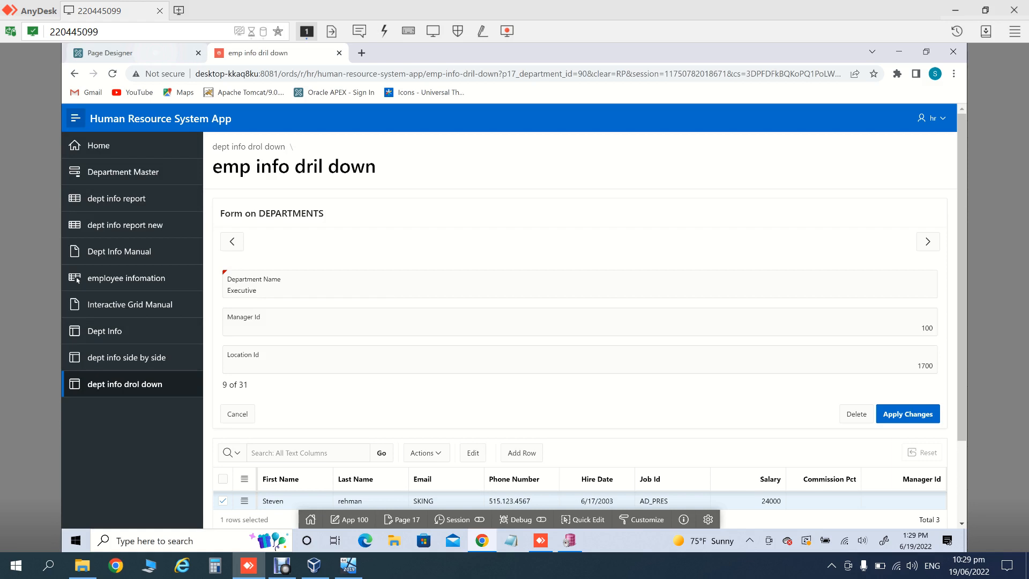
click(124, 52)
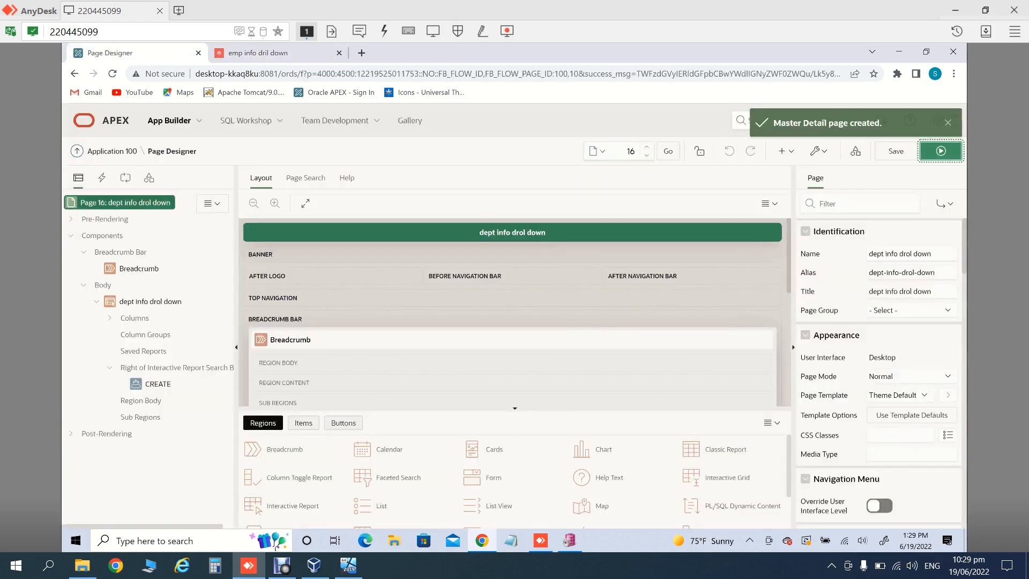
Step: Open Application 100's home page and then its Edit Application Definition page
click(112, 151)
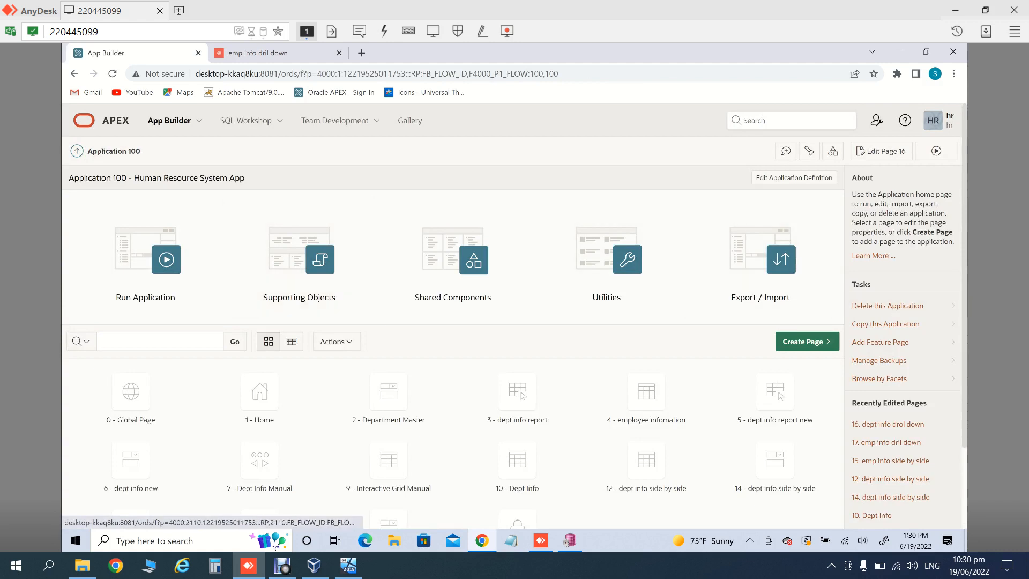
scroll(514, 316, down, 2)
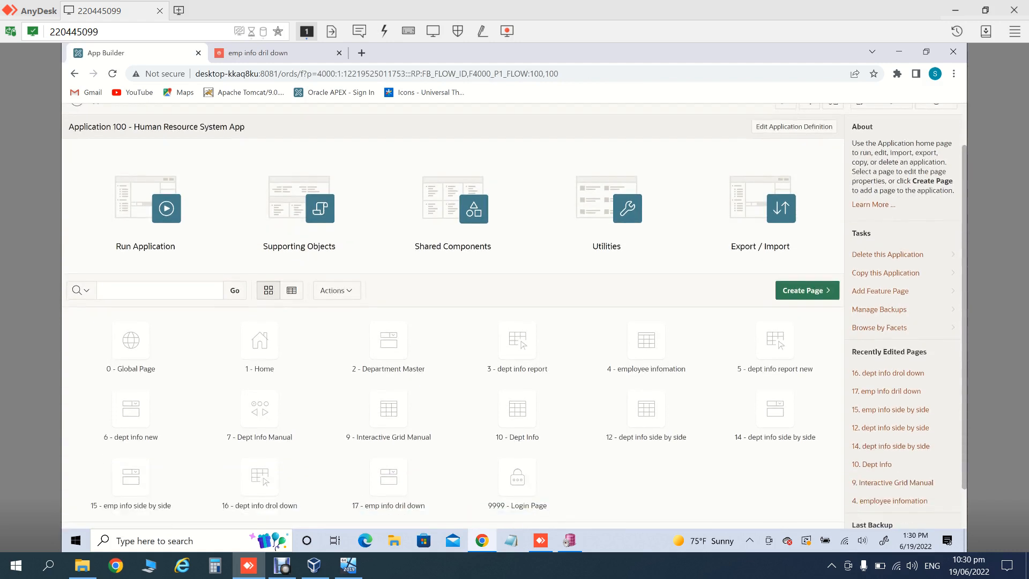
scroll(514, 316, up, 2)
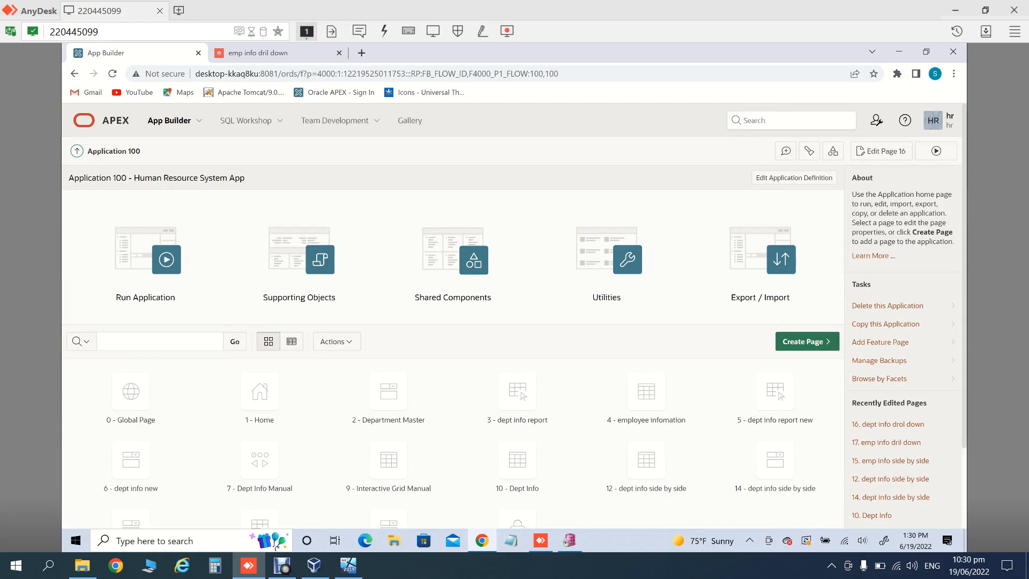
click(794, 178)
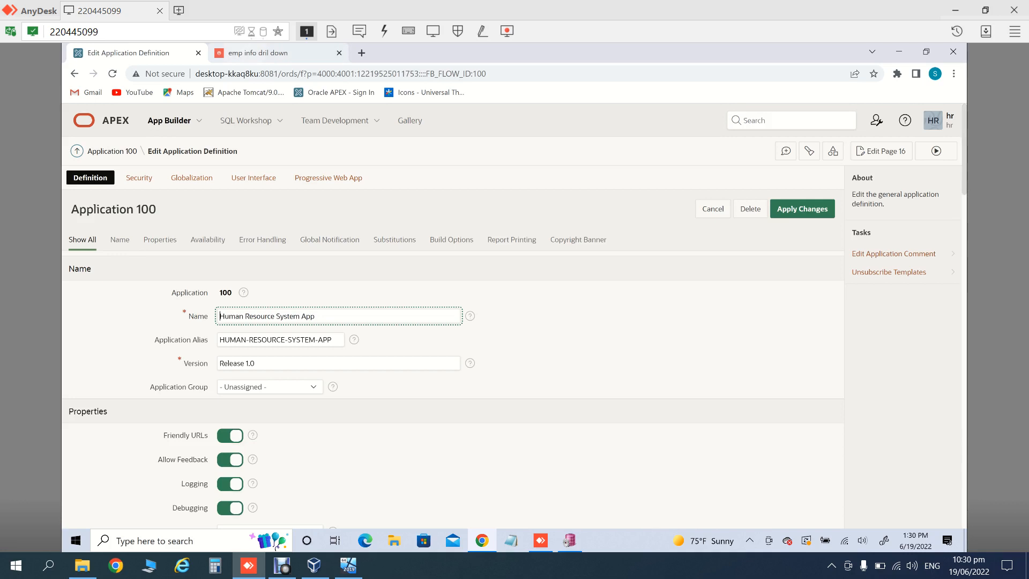
Step: Reload the running HR app's Department Master page, then go back to the definition settings
key(ctrl+Tab)
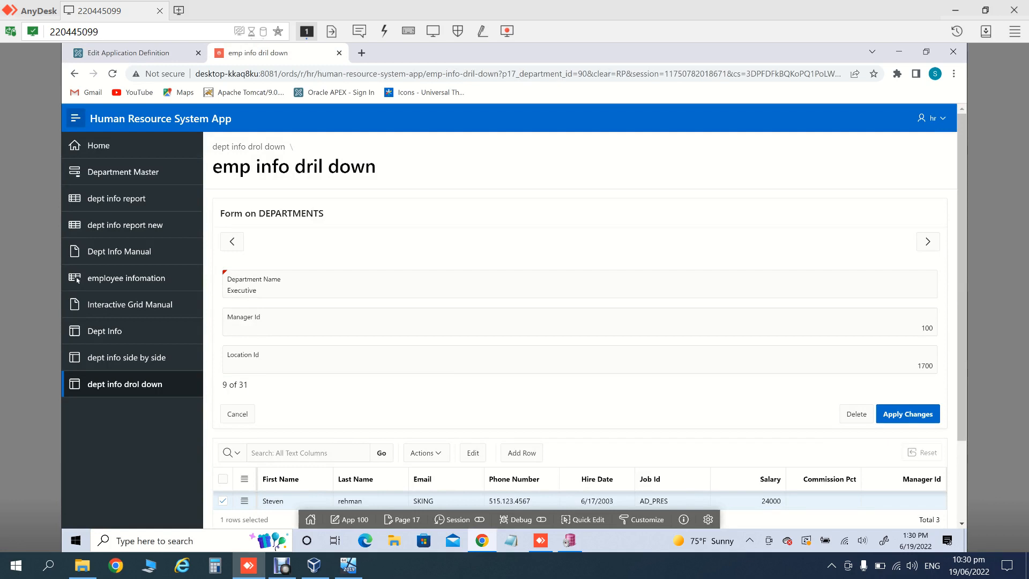
key(ctrl+l)
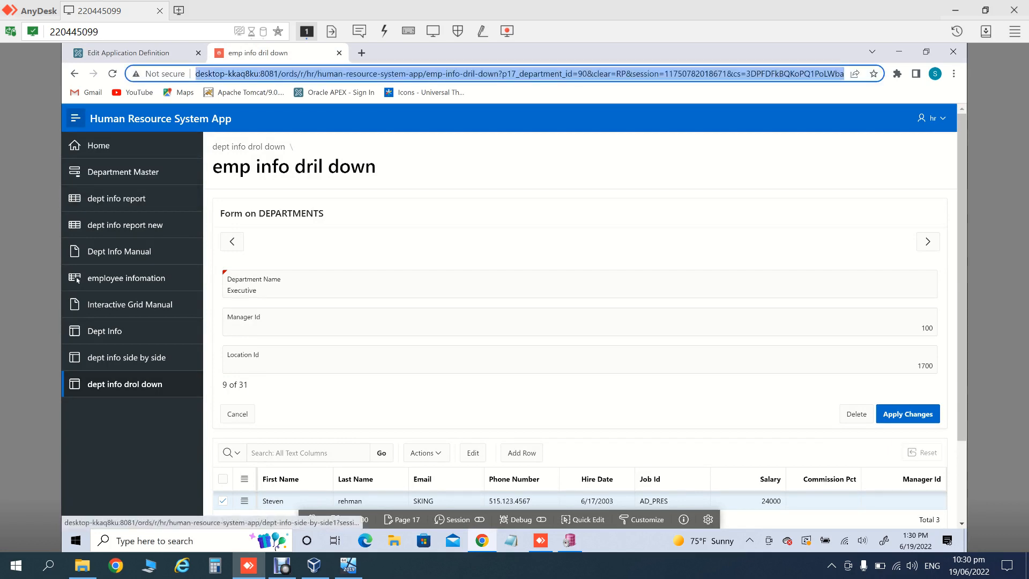
key(Return)
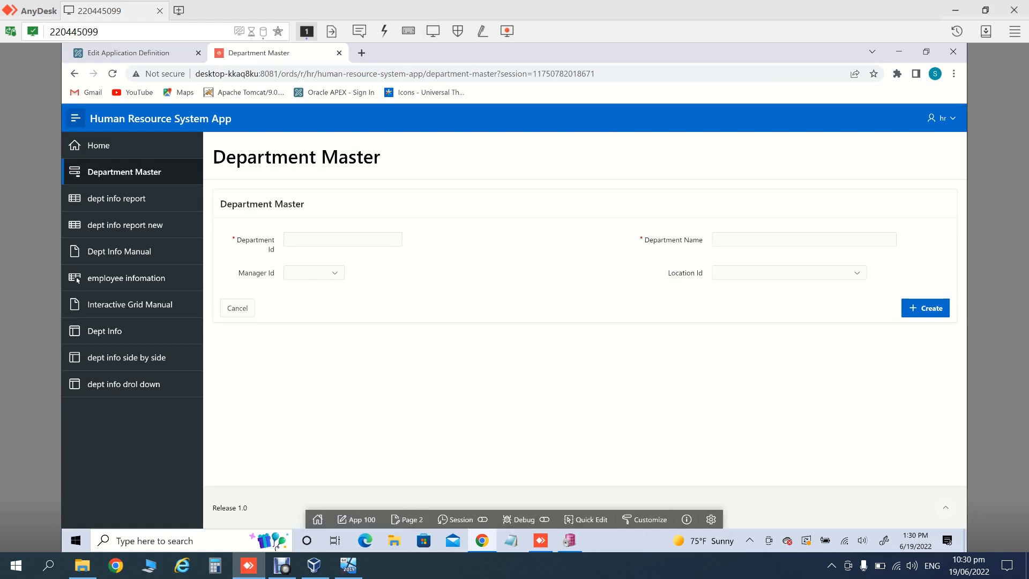
key(ctrl+l)
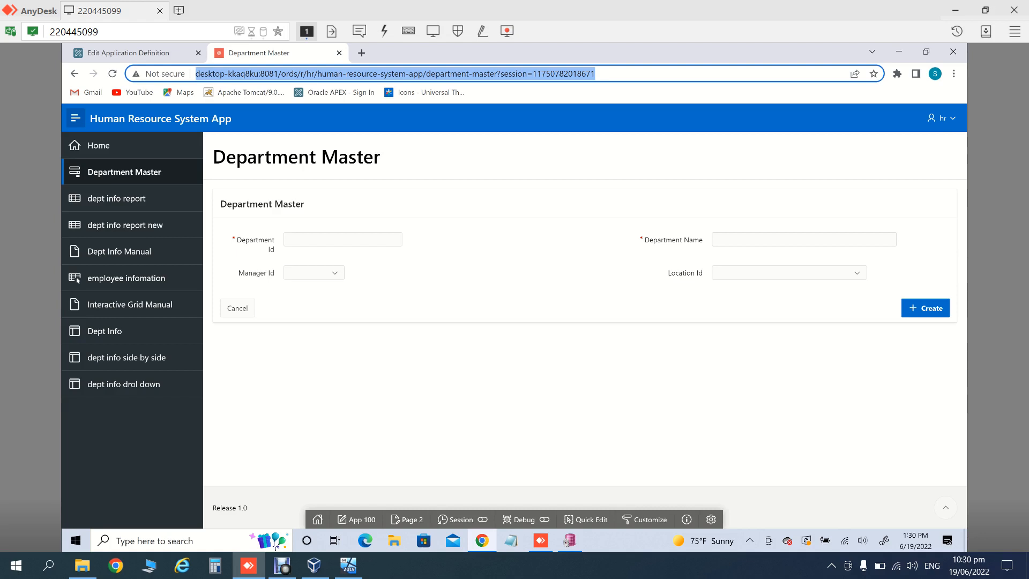
key(ctrl+Tab)
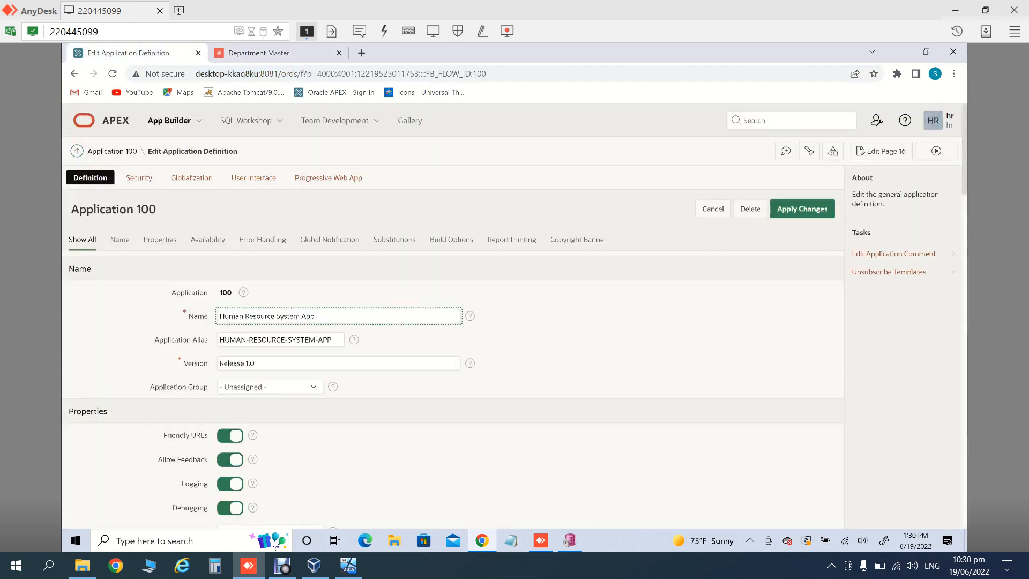
Step: Switch off Friendly URLs in Application 100's definition, apply, and reload the Department Master page
click(110, 120)
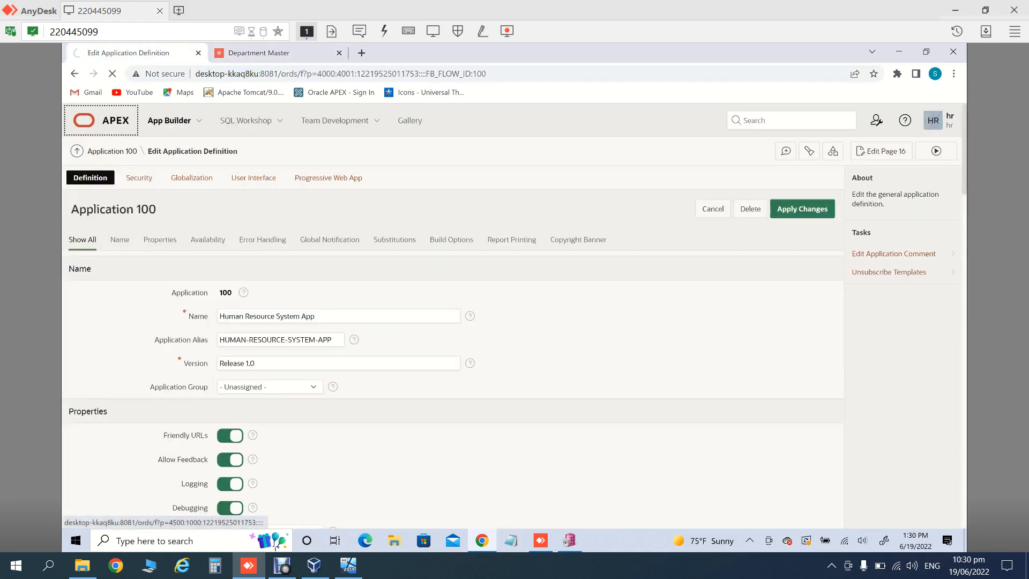
click(165, 207)
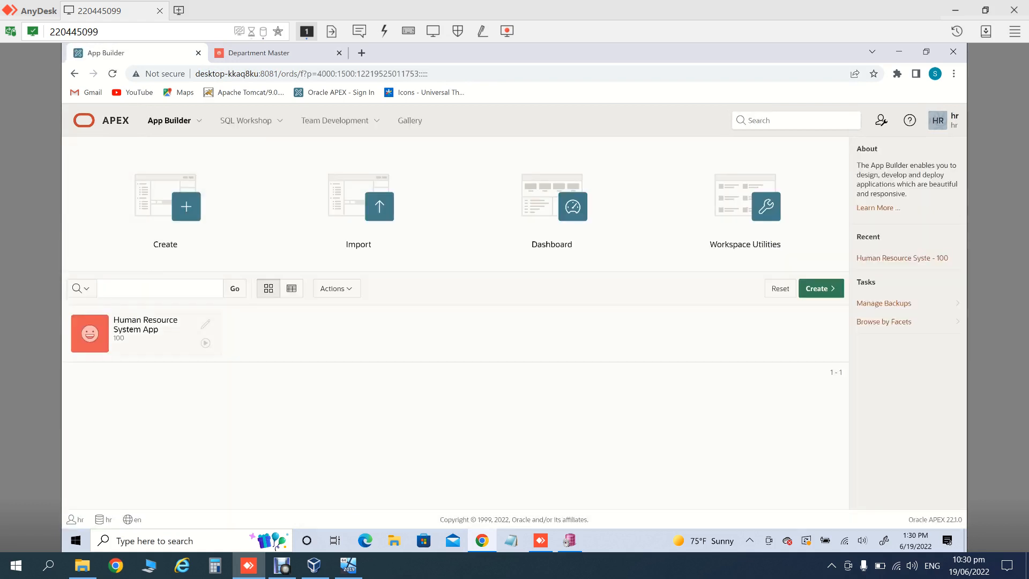
click(134, 330)
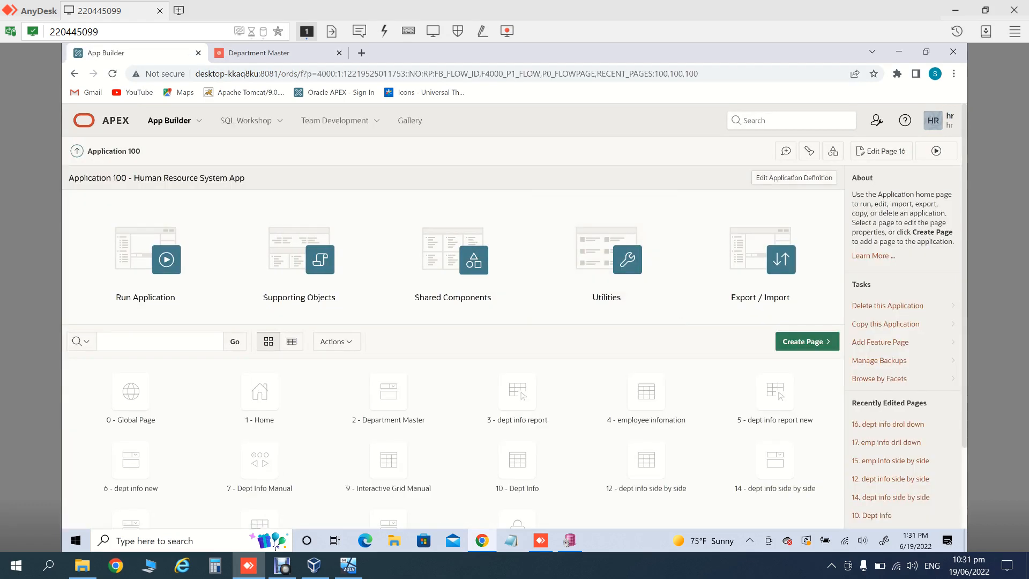
click(793, 178)
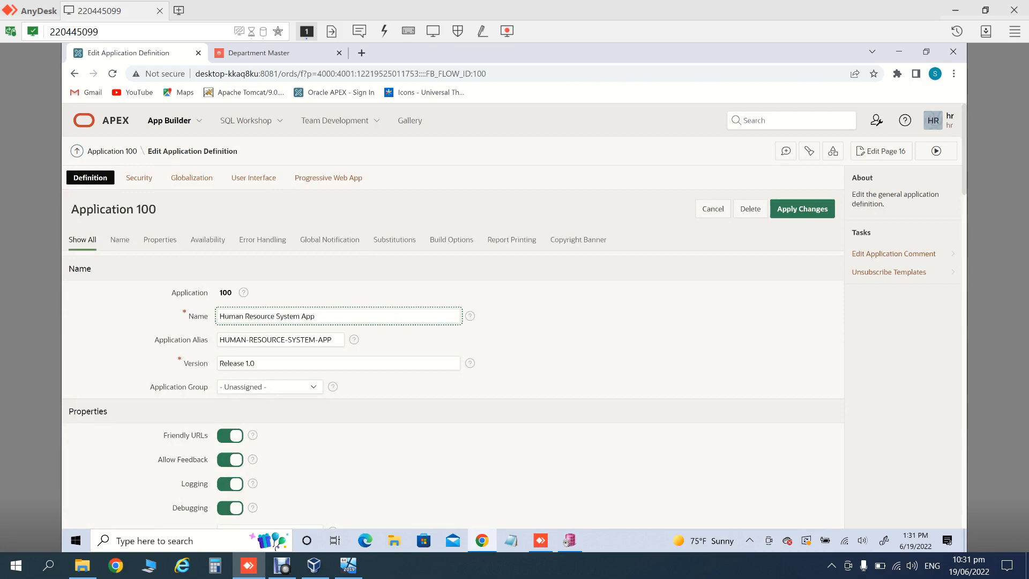
click(230, 435)
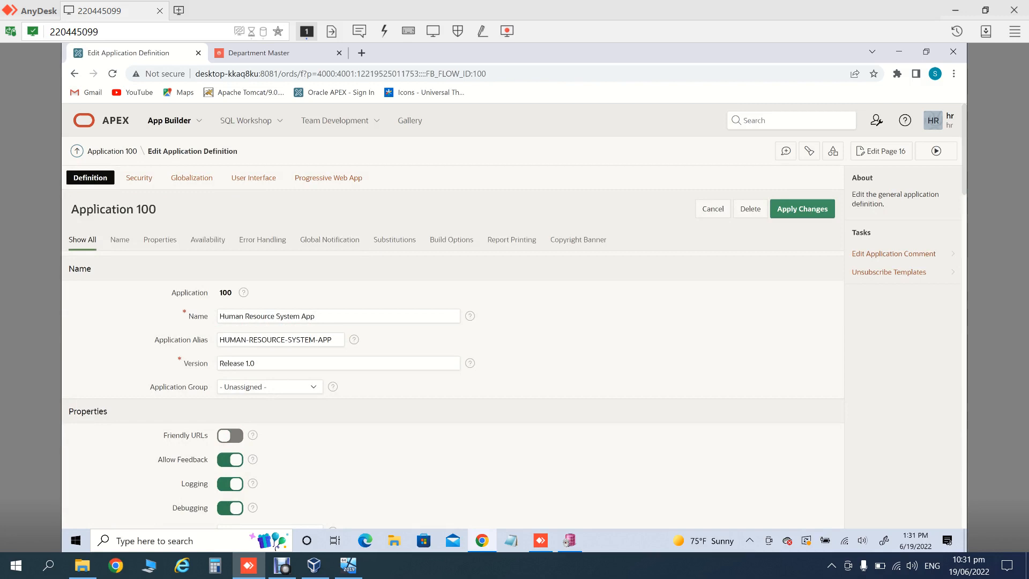
click(802, 209)
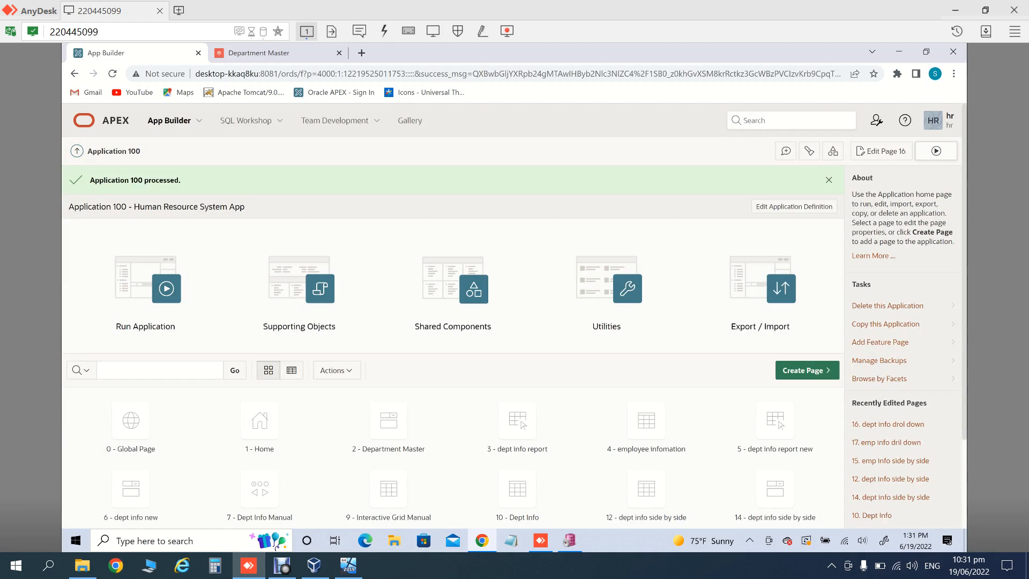
key(ctrl+Tab)
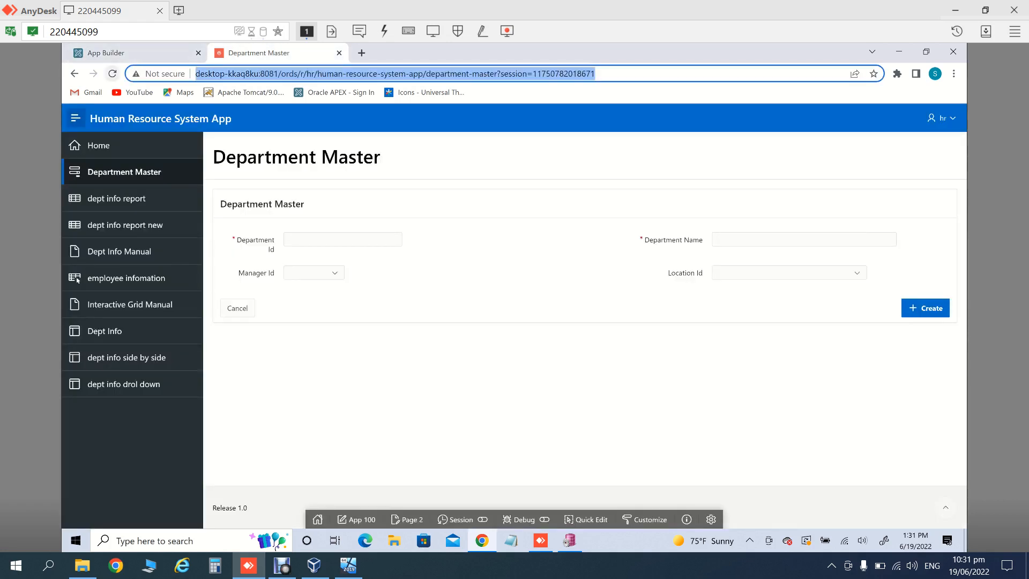
click(112, 73)
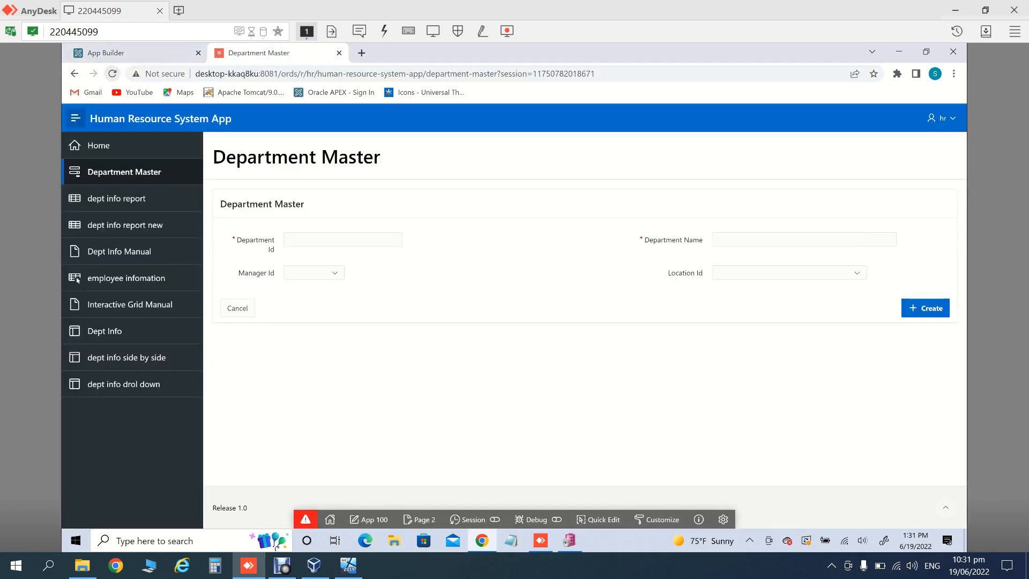
Step: Run page 16 and reload the dept info drol down report at its f?p=100:16 address
click(170, 55)
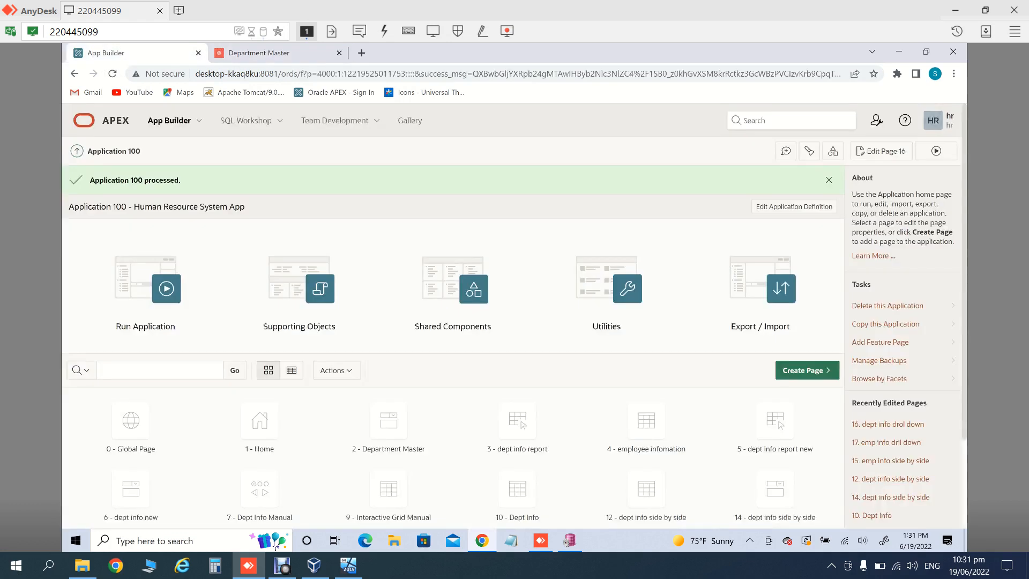
click(936, 150)
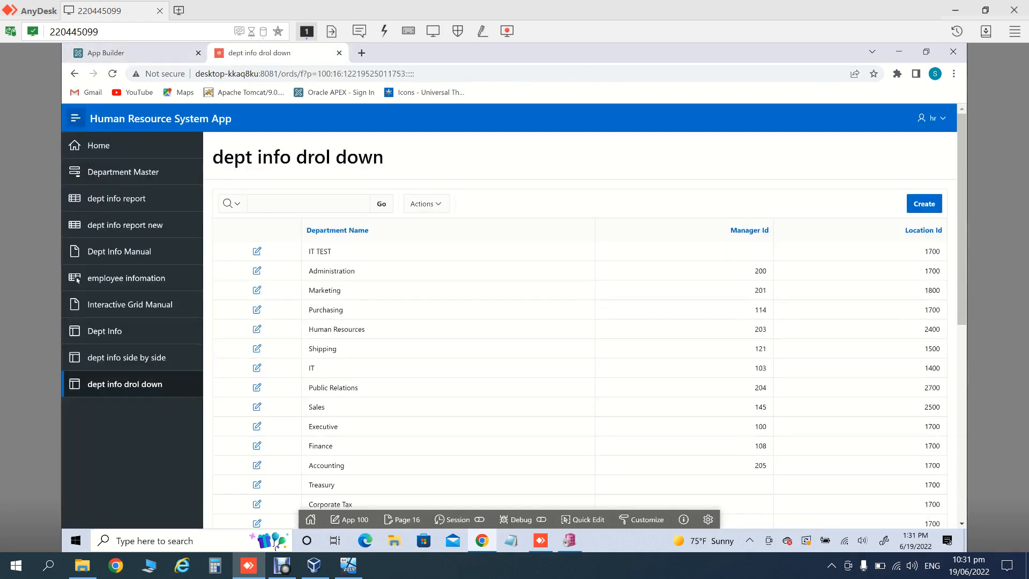
key(ctrl+l)
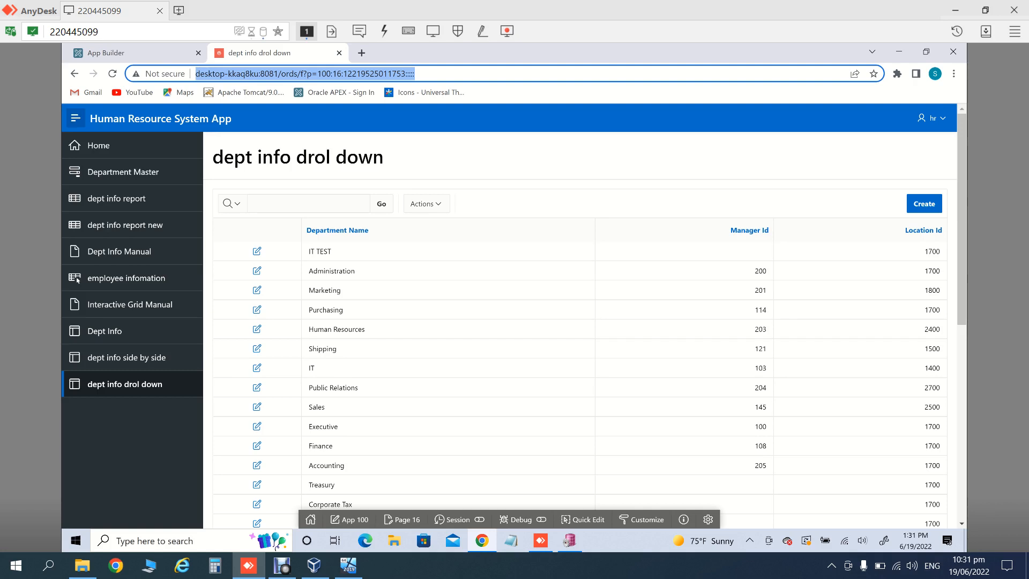
click(140, 53)
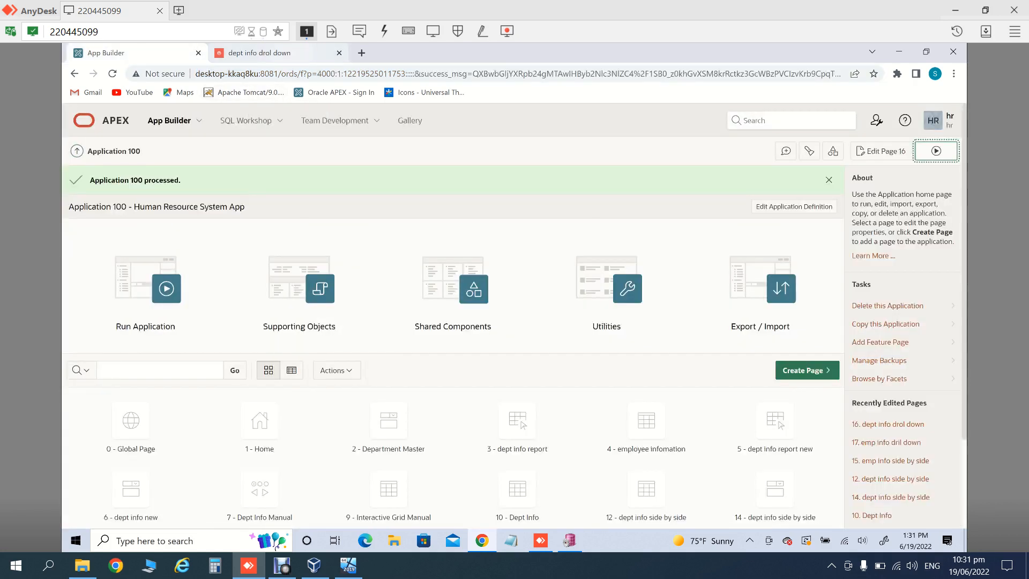
click(289, 53)
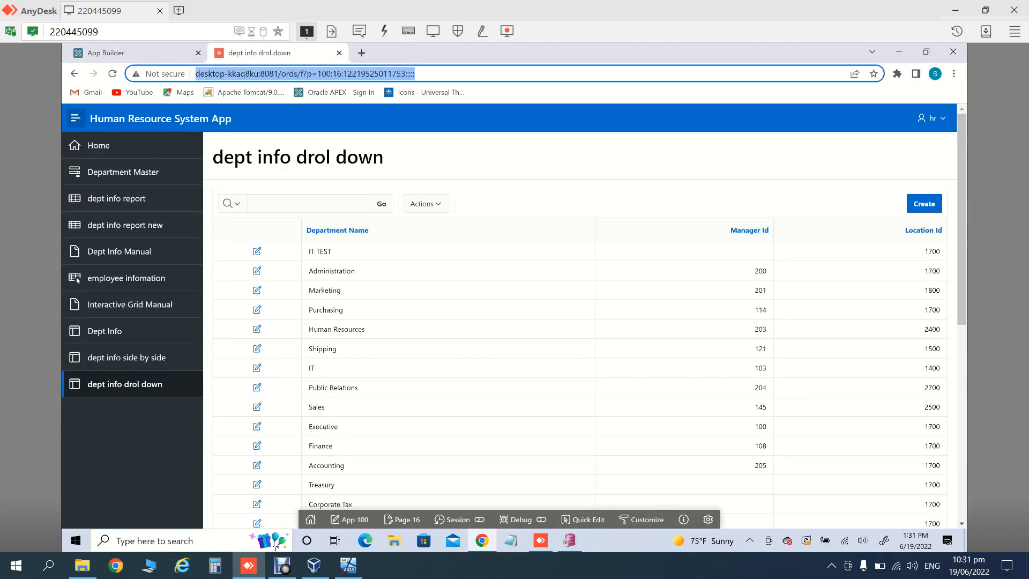
click(317, 74)
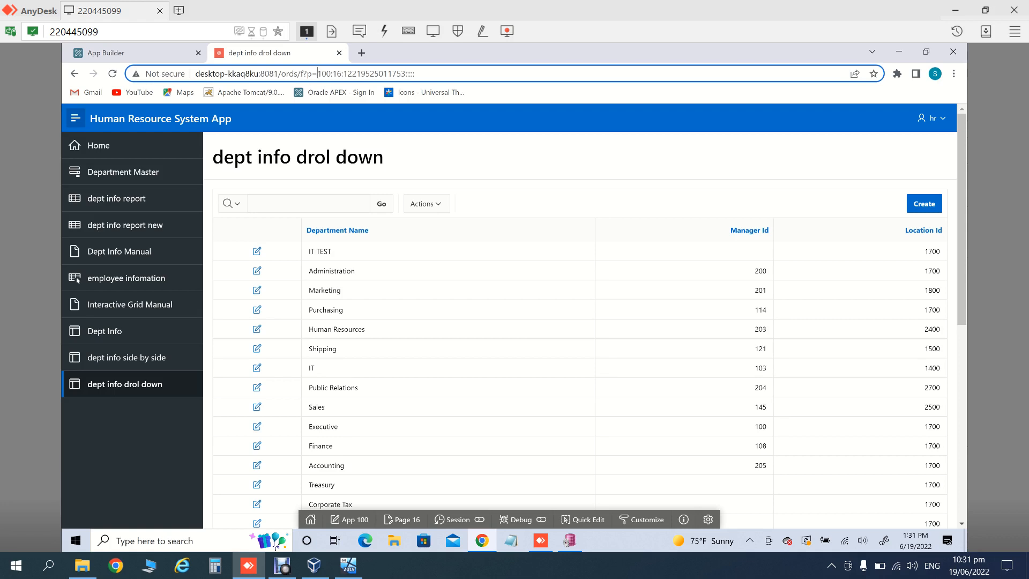
click(128, 53)
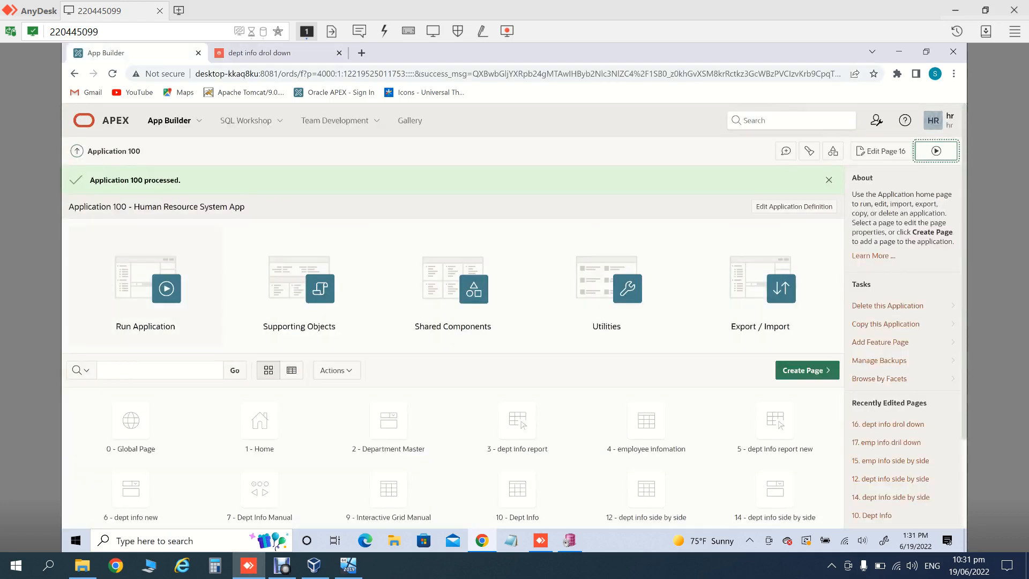
click(276, 53)
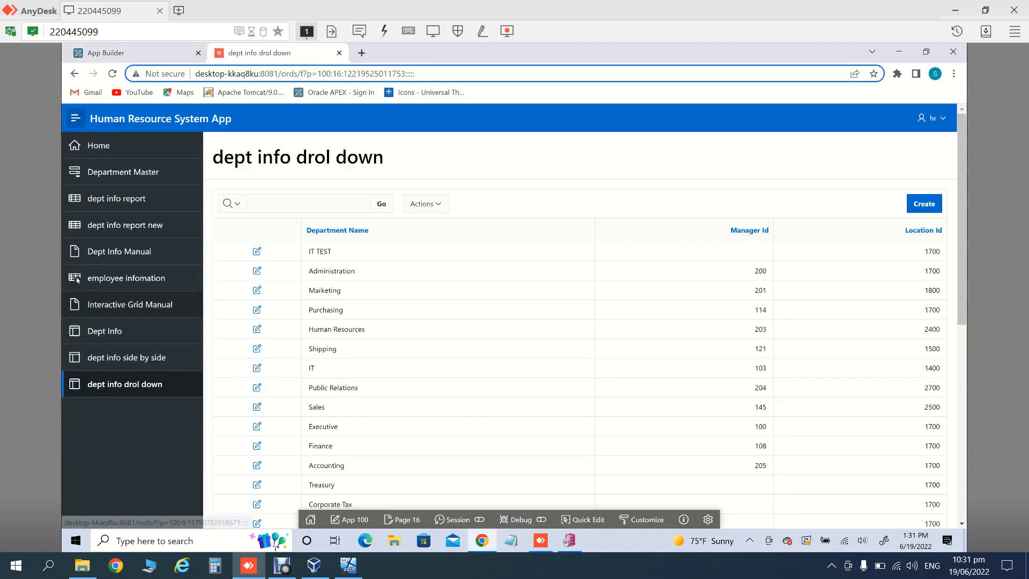
click(125, 384)
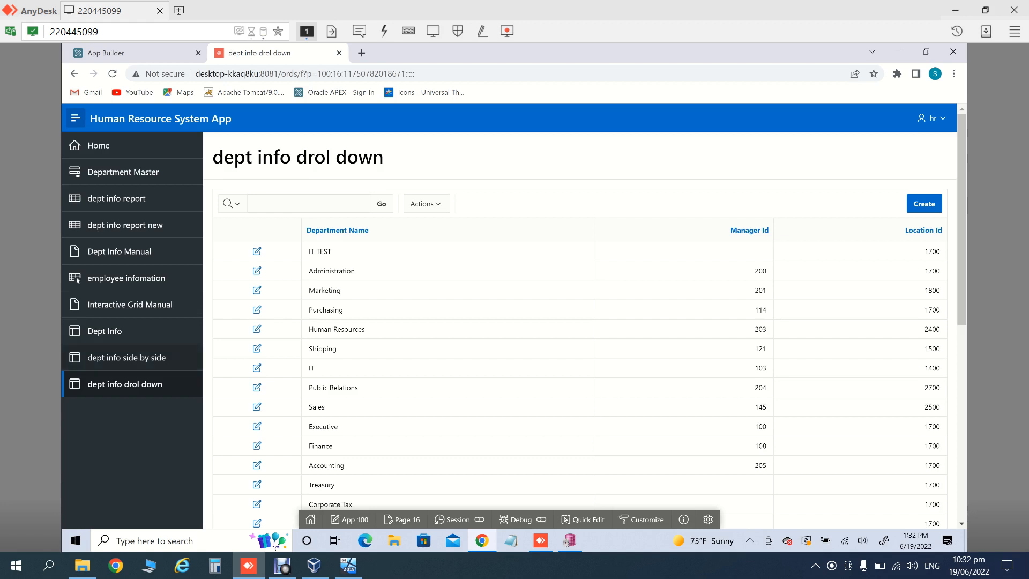
Step: Open Application 100's definition and inspect the Compatibility Mode choices without changing them
click(129, 53)
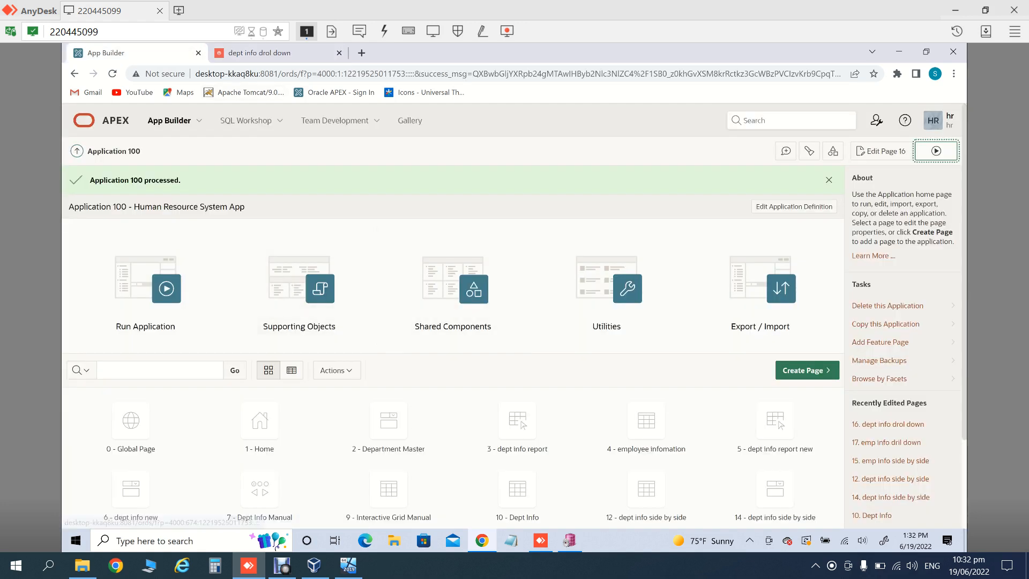
click(794, 206)
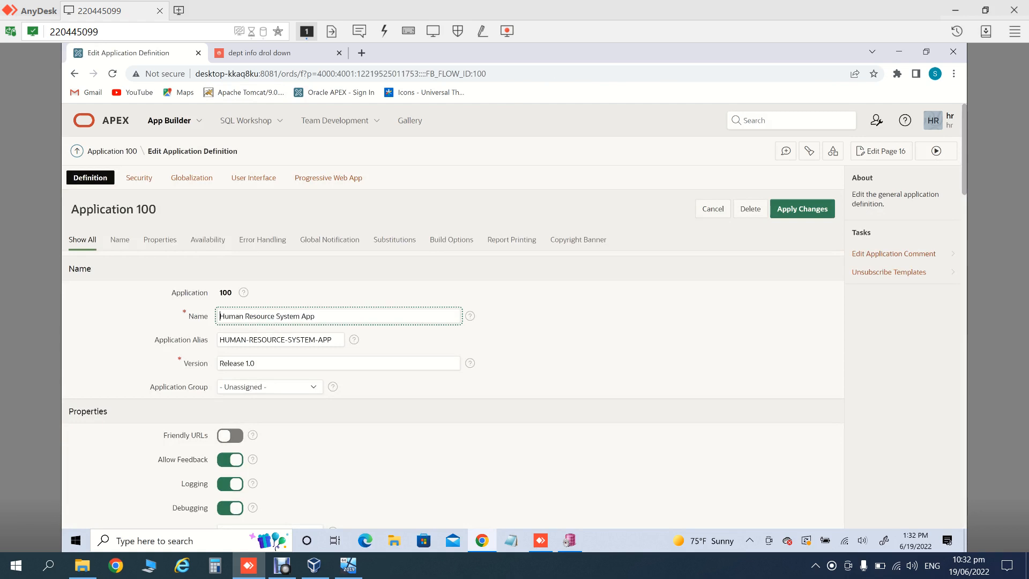
scroll(453, 321, down, 2)
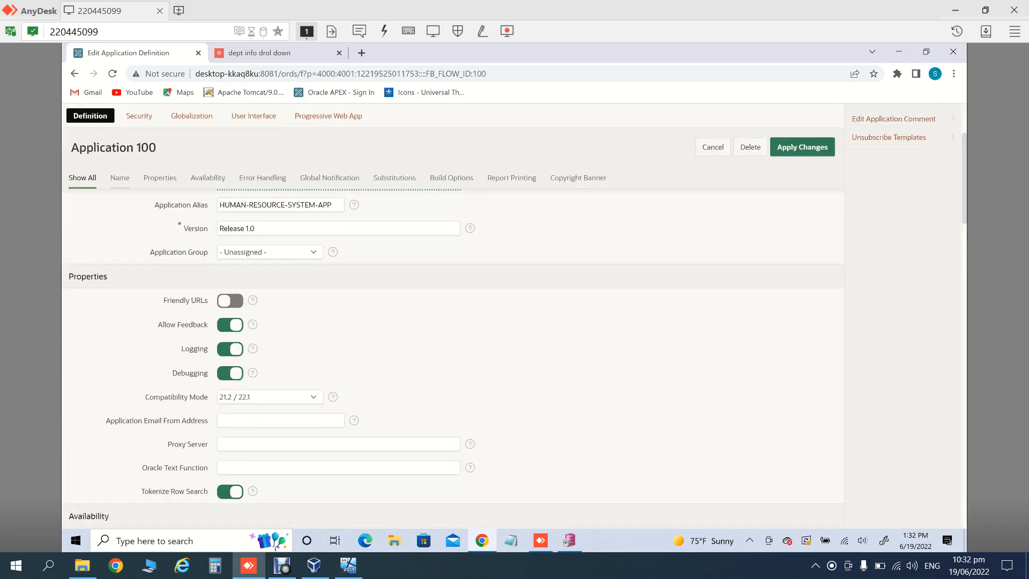
click(270, 397)
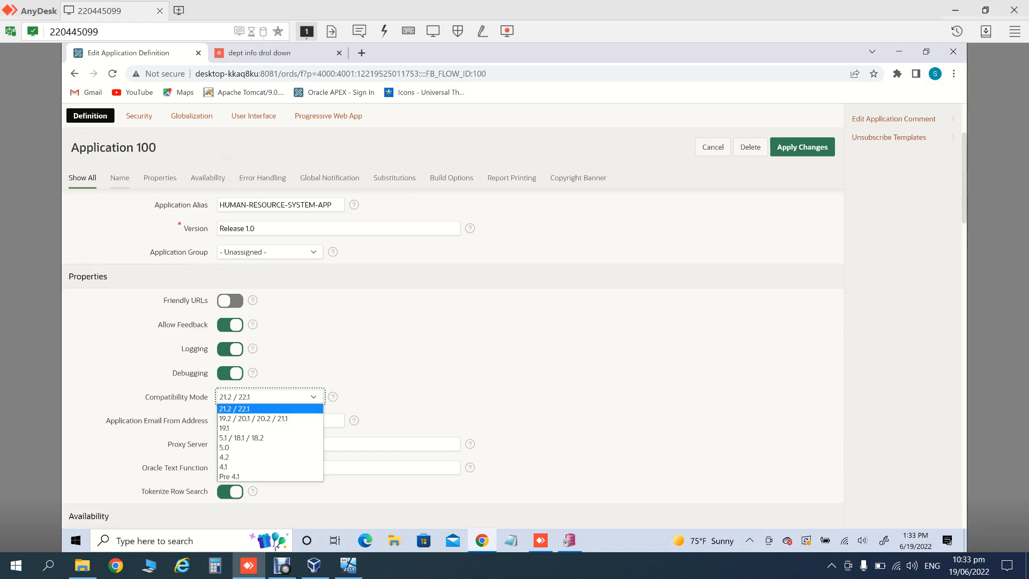
key(Escape)
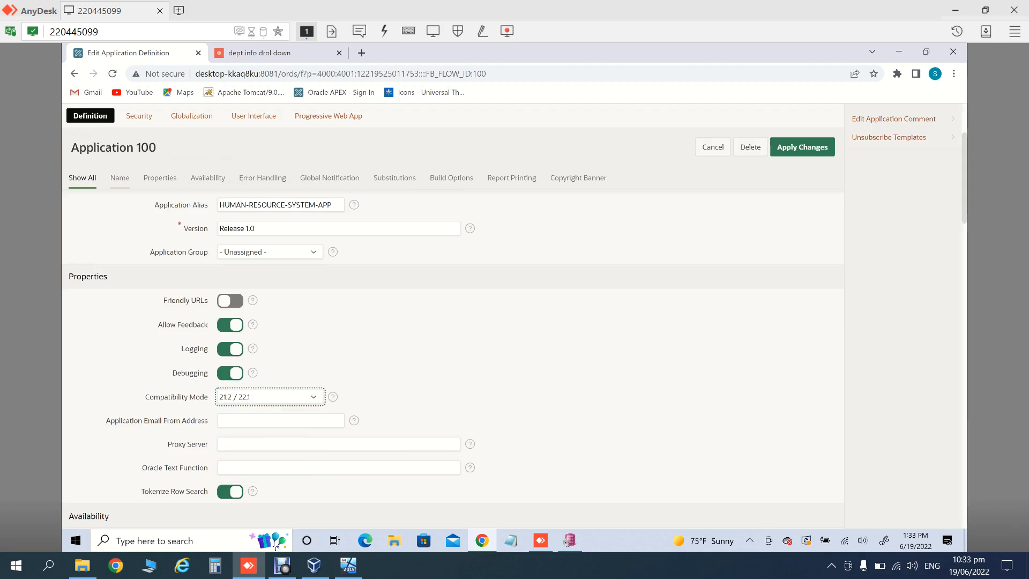
Step: Scroll down to Substitutions, then view the running app's Home page headed Human Resource System App
scroll(453, 322, down, 2)
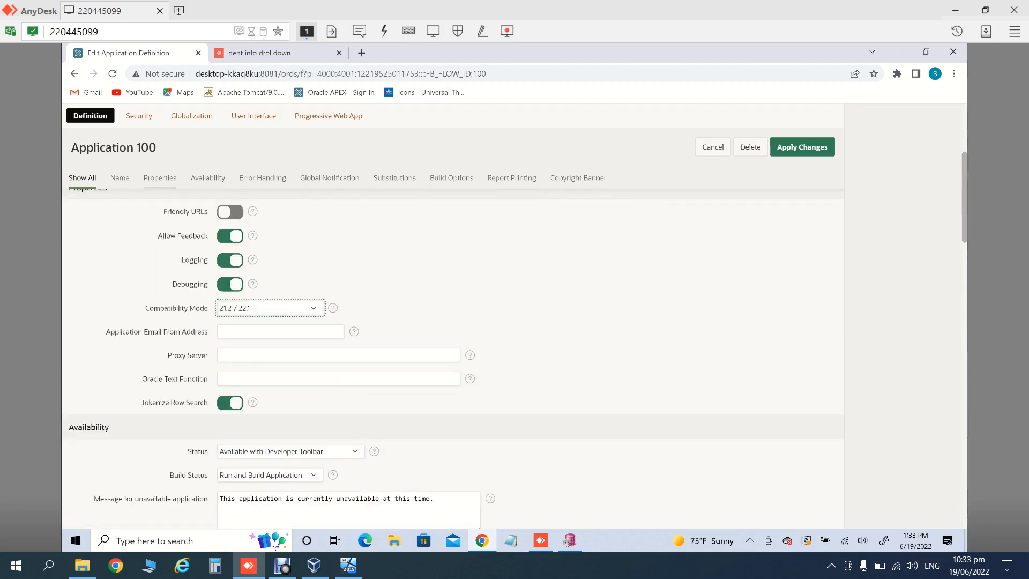
scroll(453, 321, down, 2)
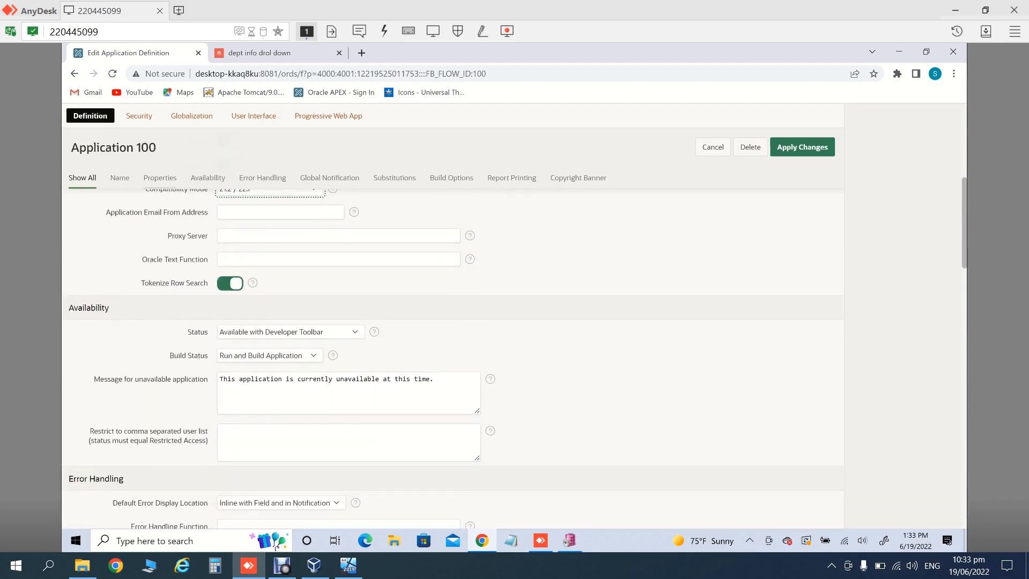
scroll(453, 321, down, 2)
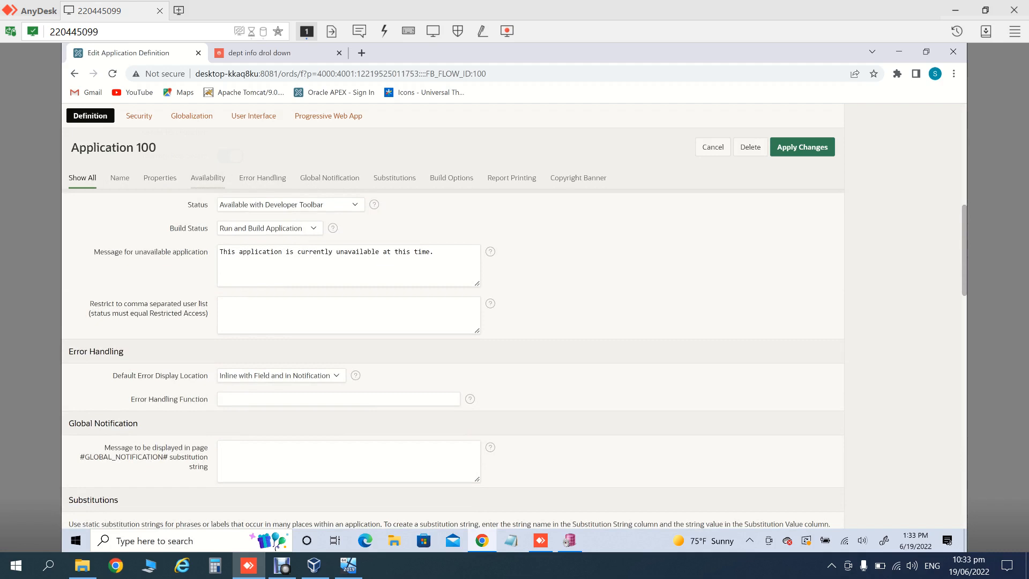
scroll(453, 322, down, 3)
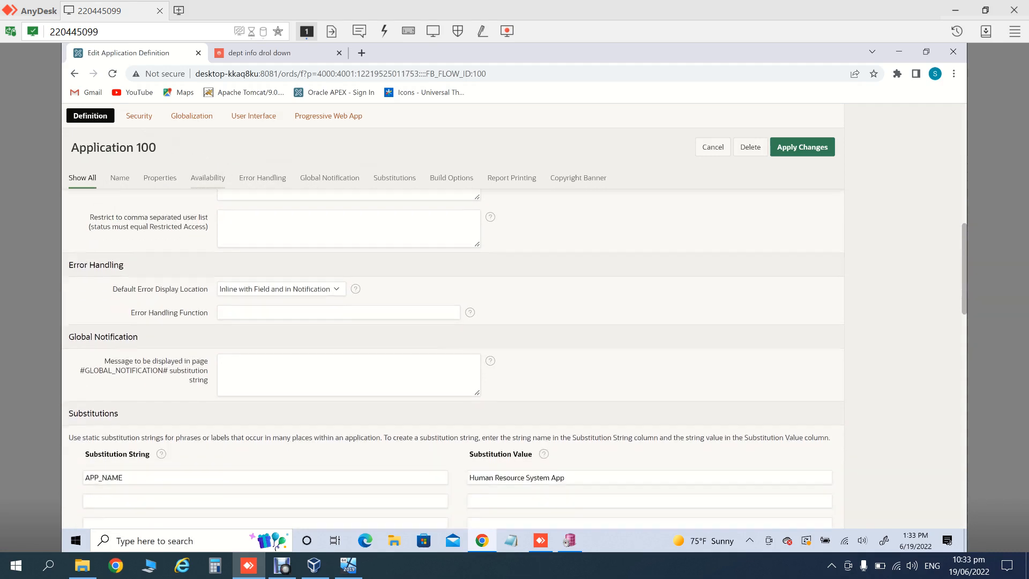
scroll(453, 322, down, 2)
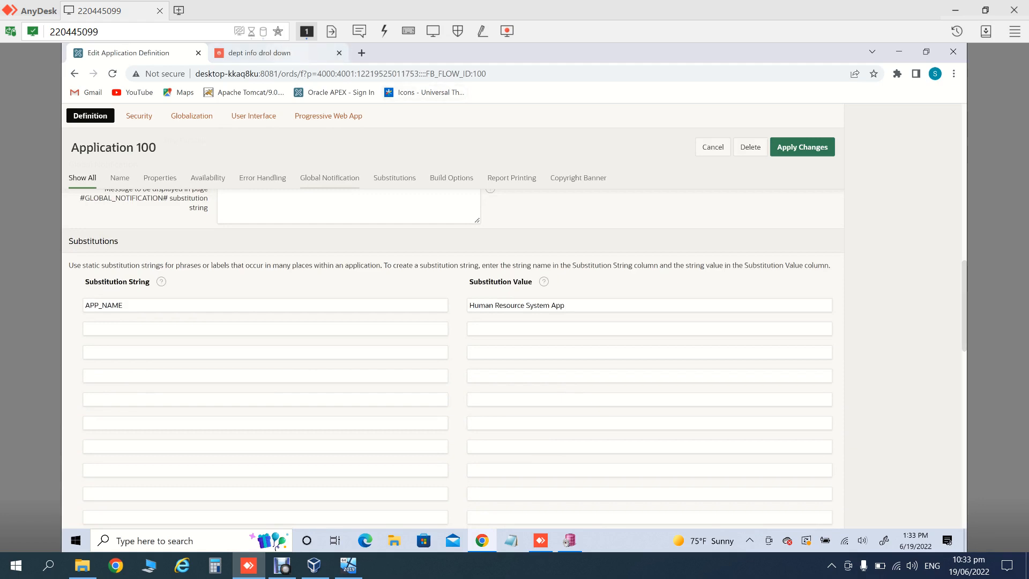
click(267, 52)
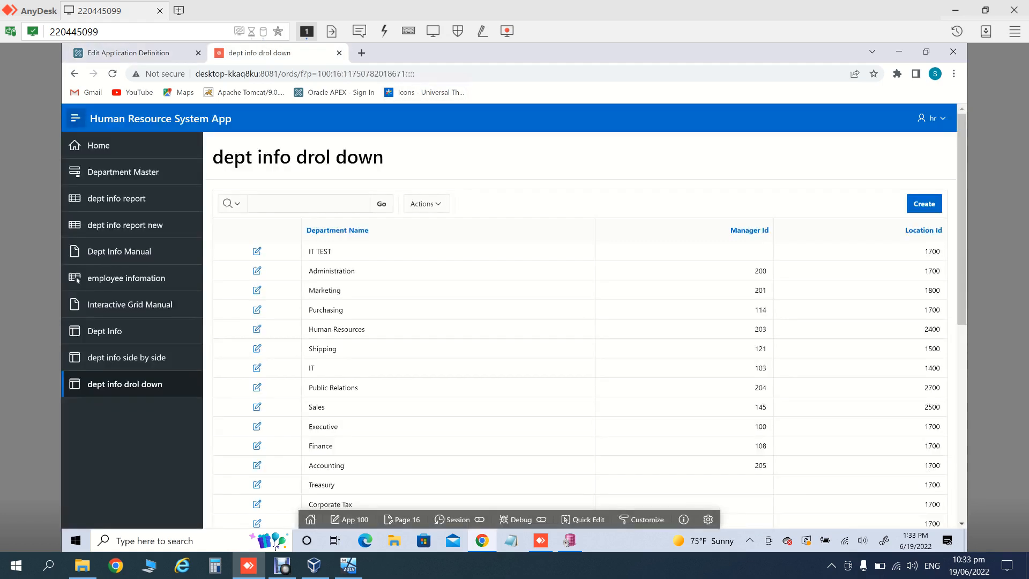
click(99, 145)
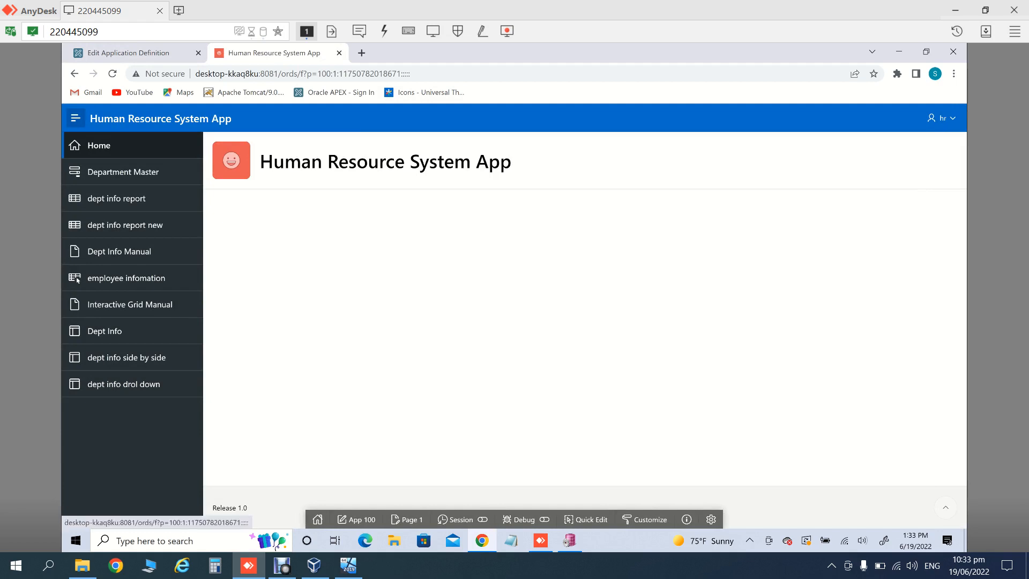
Step: Append 'test 02' to the APP_NAME substitution value and apply the changes
click(129, 53)
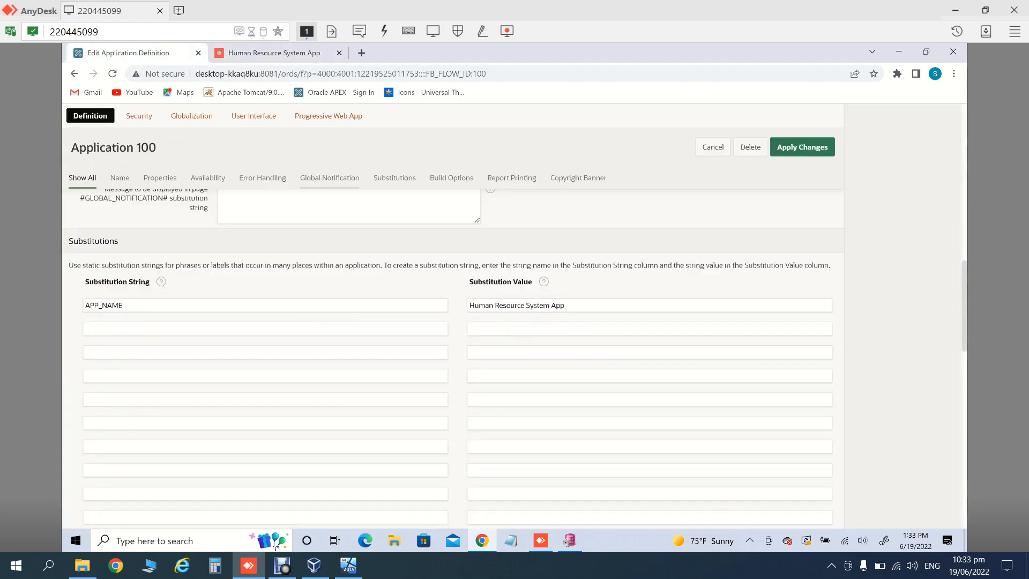
click(603, 305)
text(test)
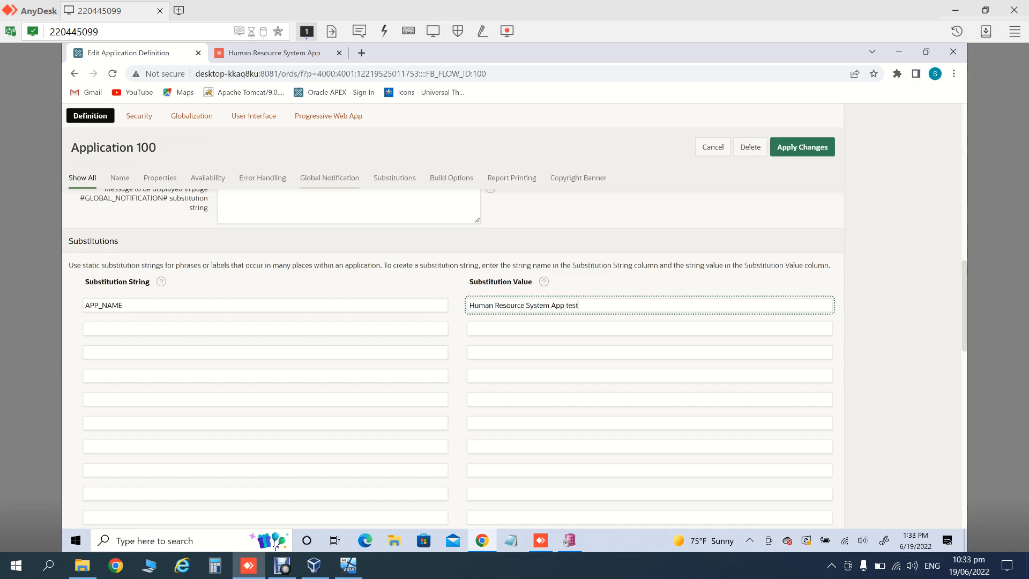
text( 02)
click(802, 147)
Step: Run the app and reload its Home page to check the new name
click(937, 151)
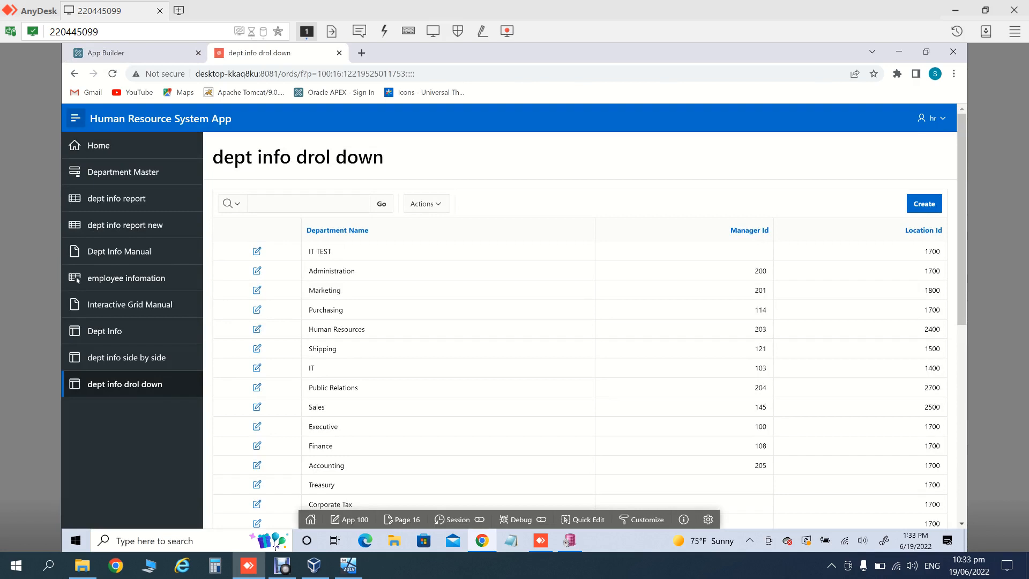
click(99, 145)
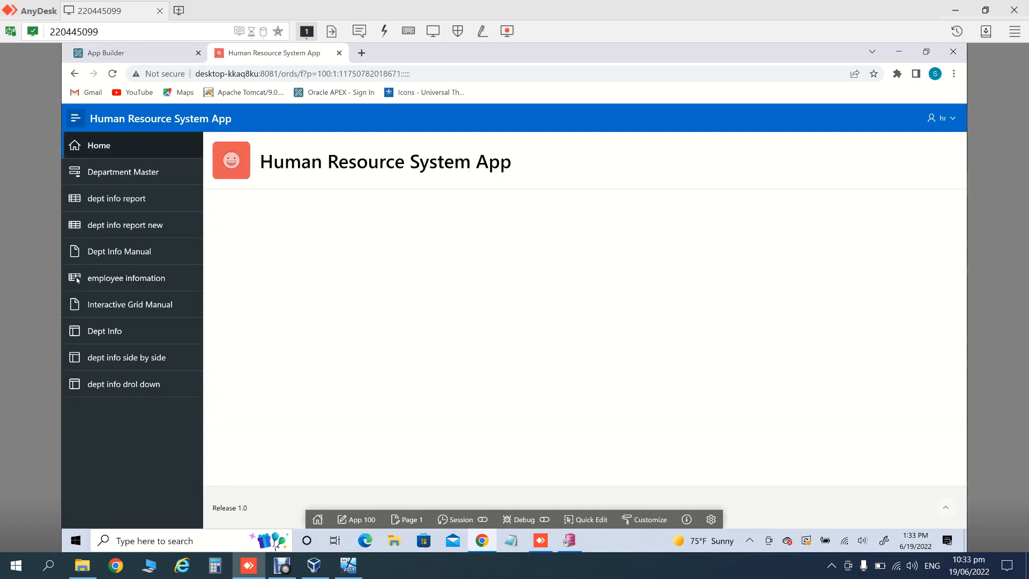
click(99, 145)
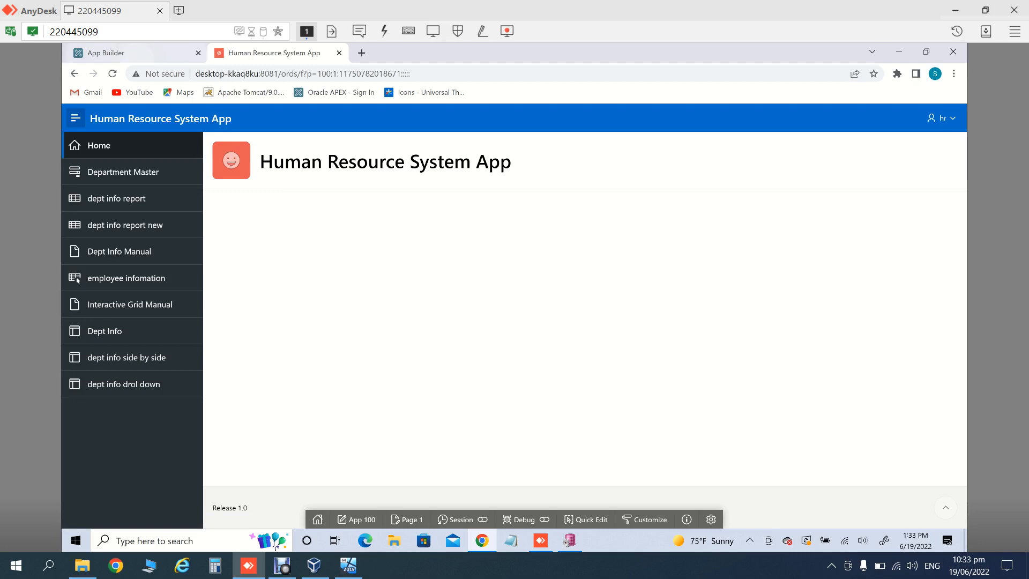
click(129, 53)
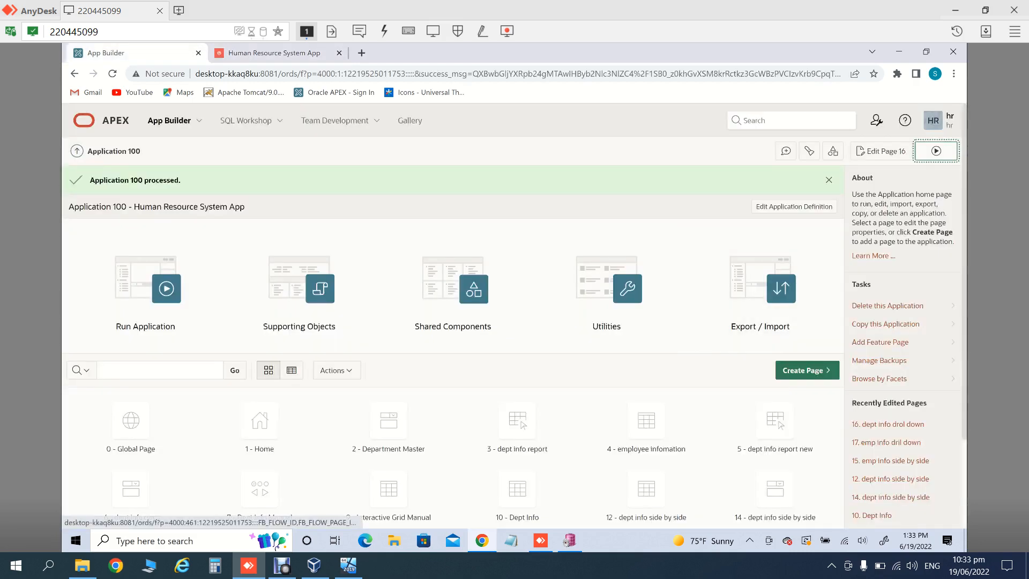
click(936, 151)
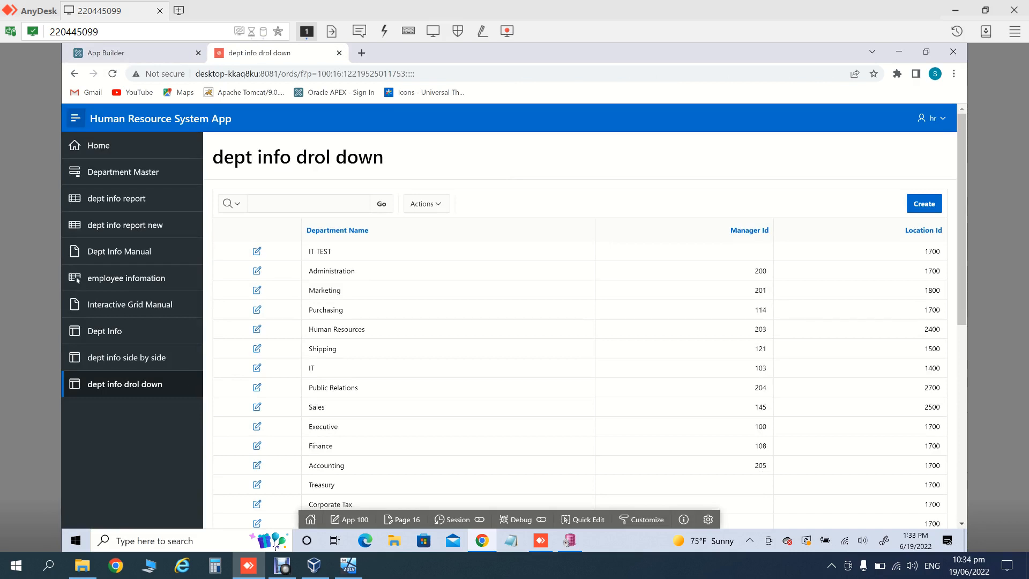
click(106, 52)
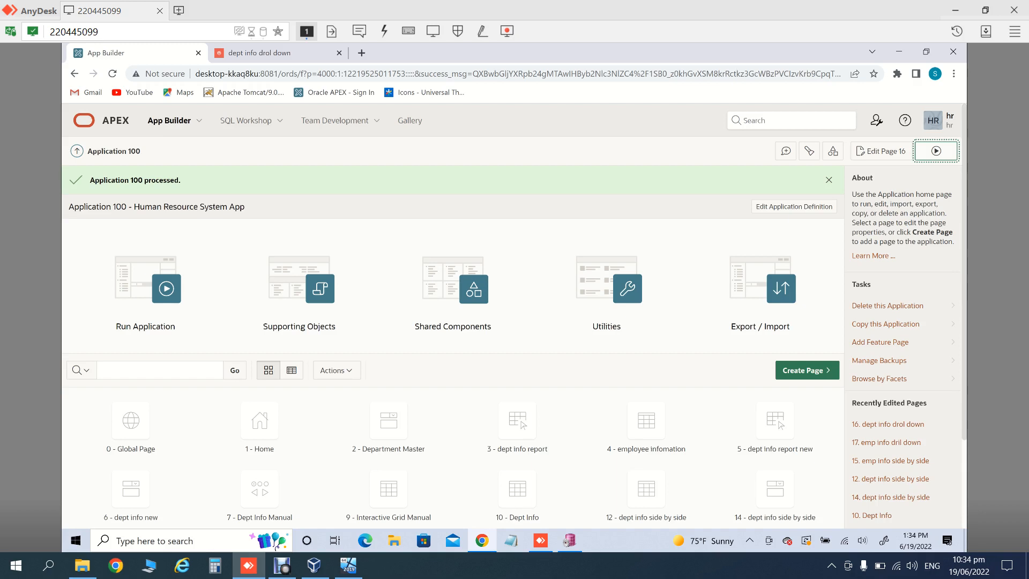
Step: Rename the application to 'Human Resource System App test 03' and apply the changes
click(793, 206)
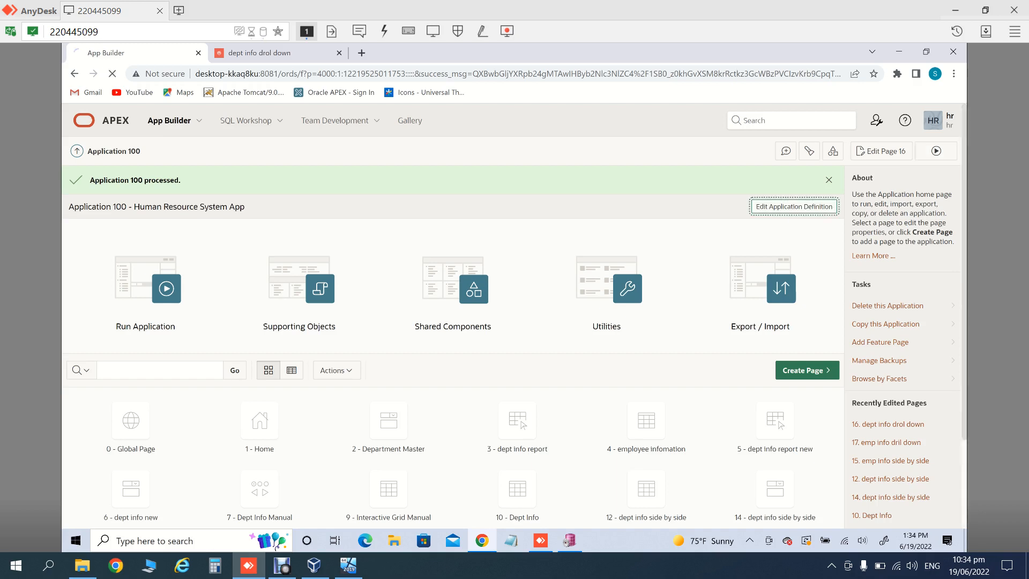
click(268, 52)
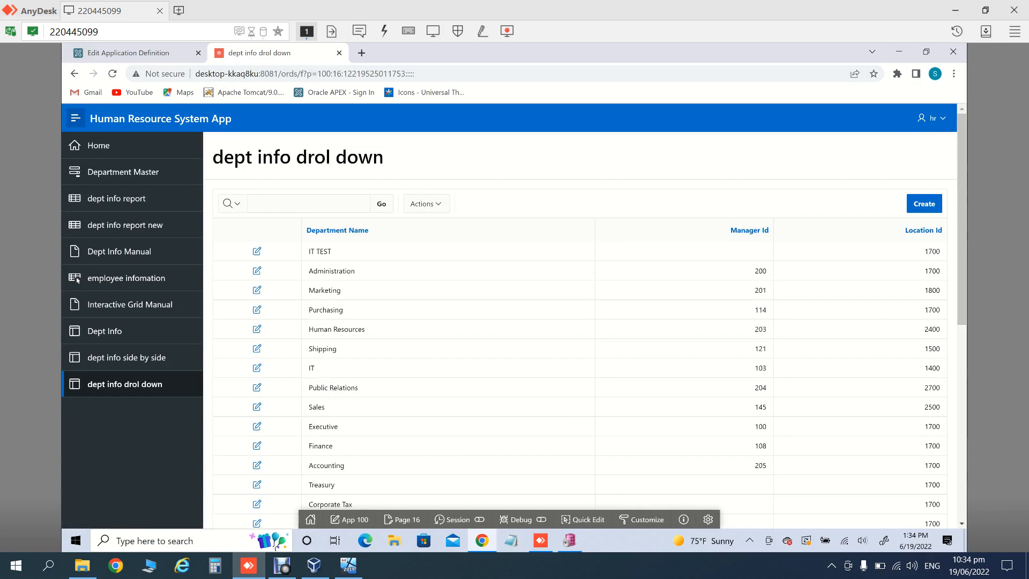
click(131, 52)
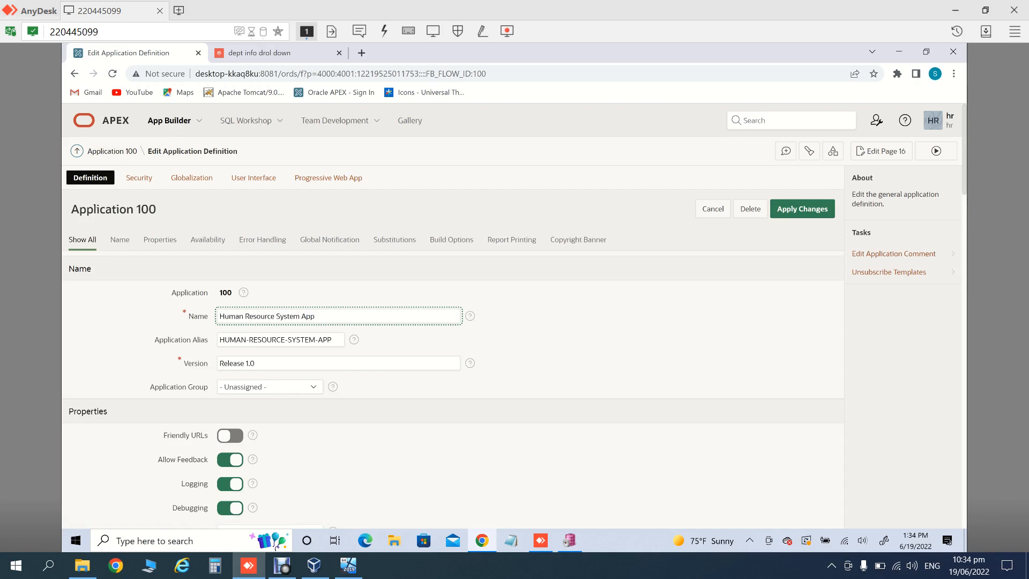
scroll(453, 322, down, 8)
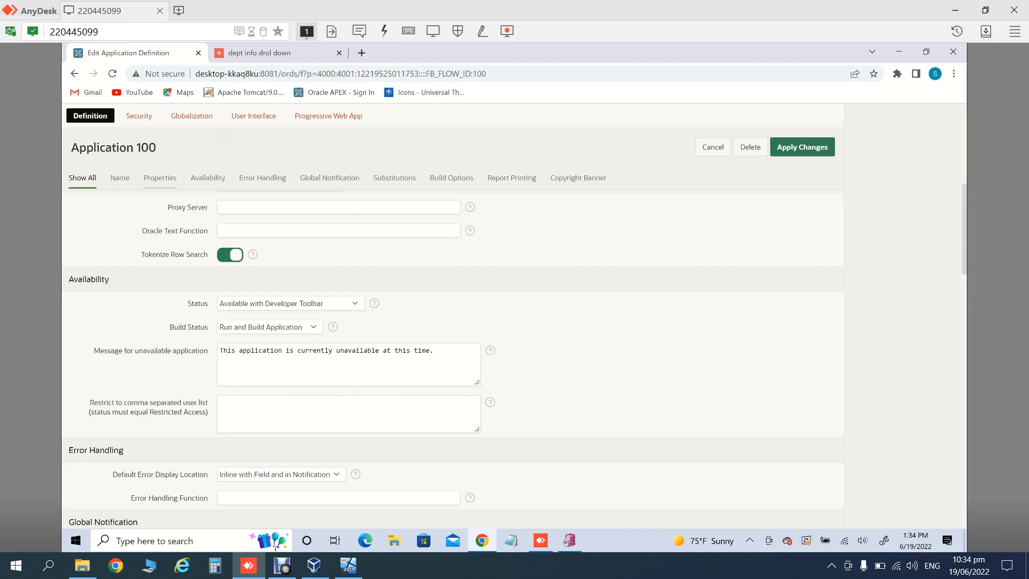
scroll(453, 349, up, 7)
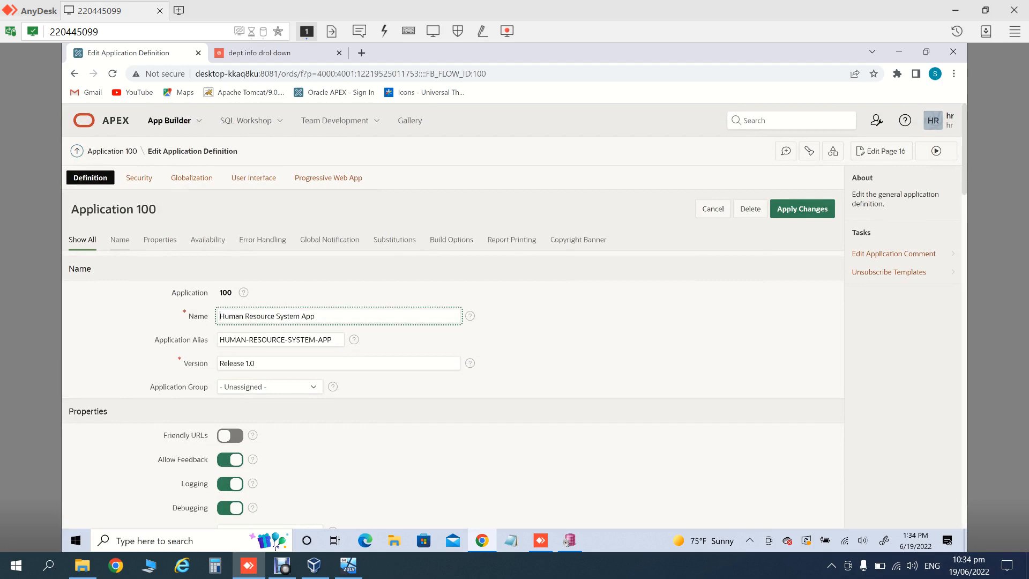
text(0)
key(BackSpace)
text(test 03)
click(802, 209)
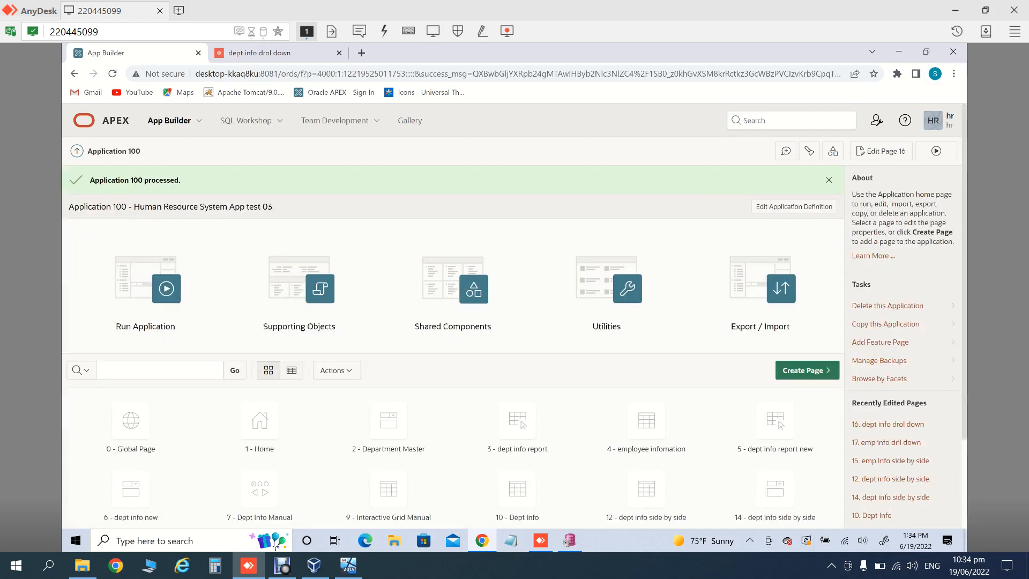
Step: Run the app, go to its Home page, sign out, and close the app tab
click(937, 151)
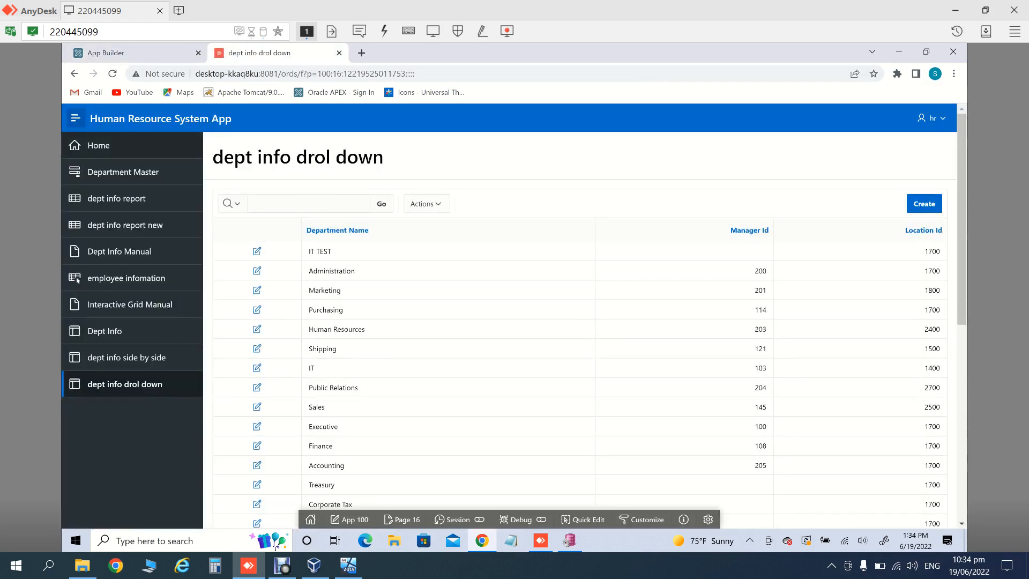
click(99, 145)
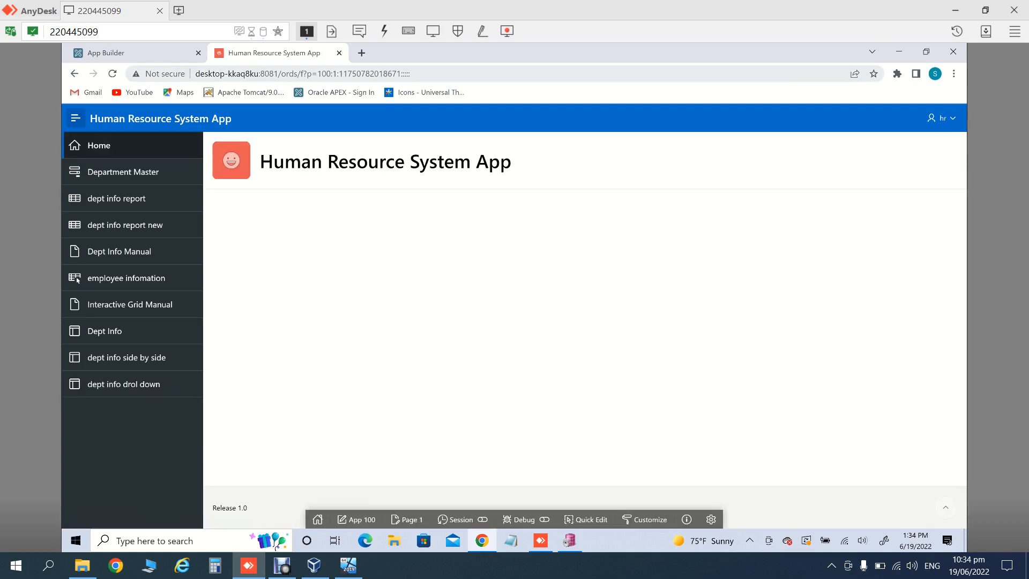
click(940, 118)
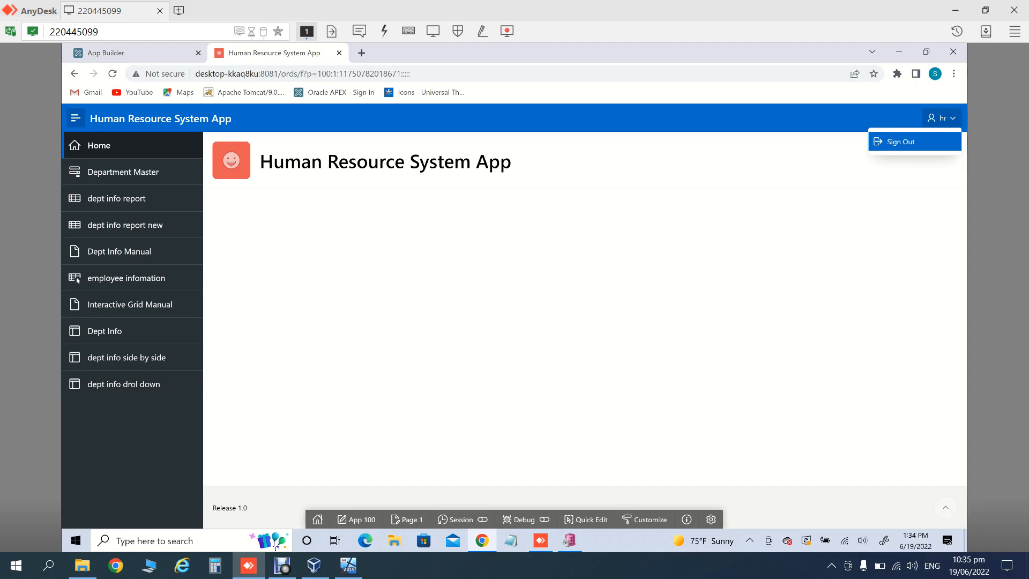
click(900, 141)
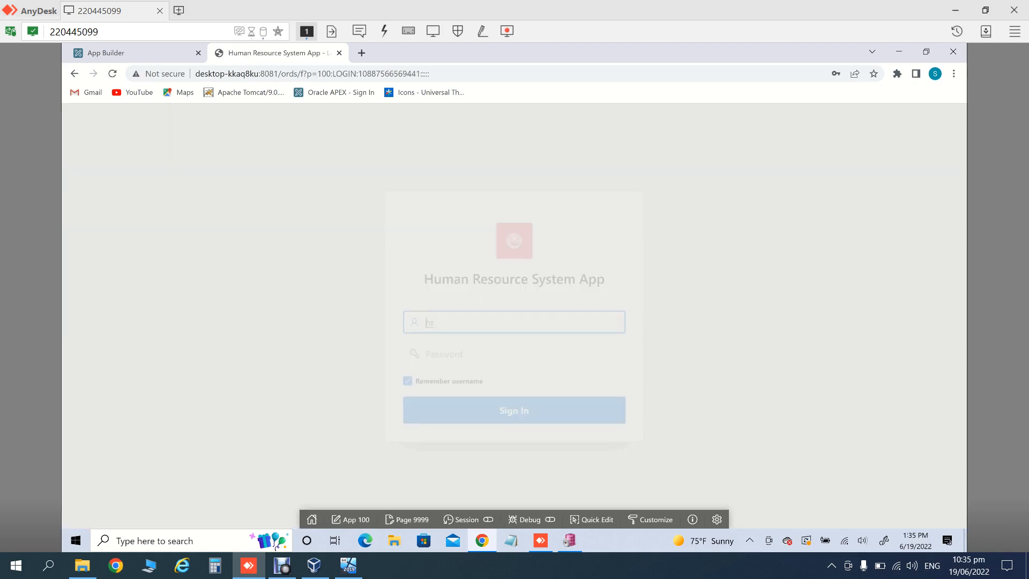
click(339, 53)
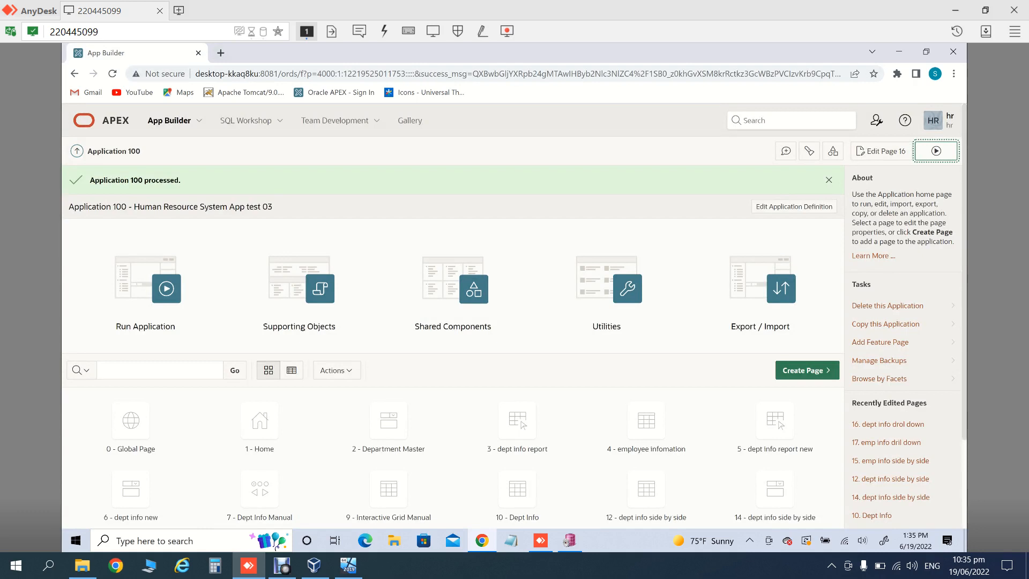
Step: Run the app again, sign in with the saved credentials, and open the Home page
click(936, 151)
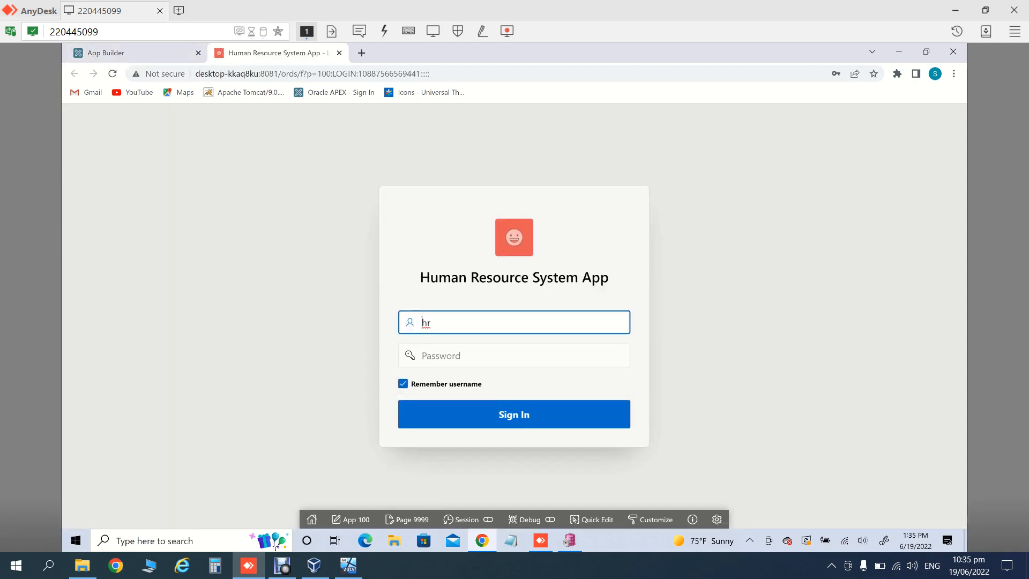
key(Down)
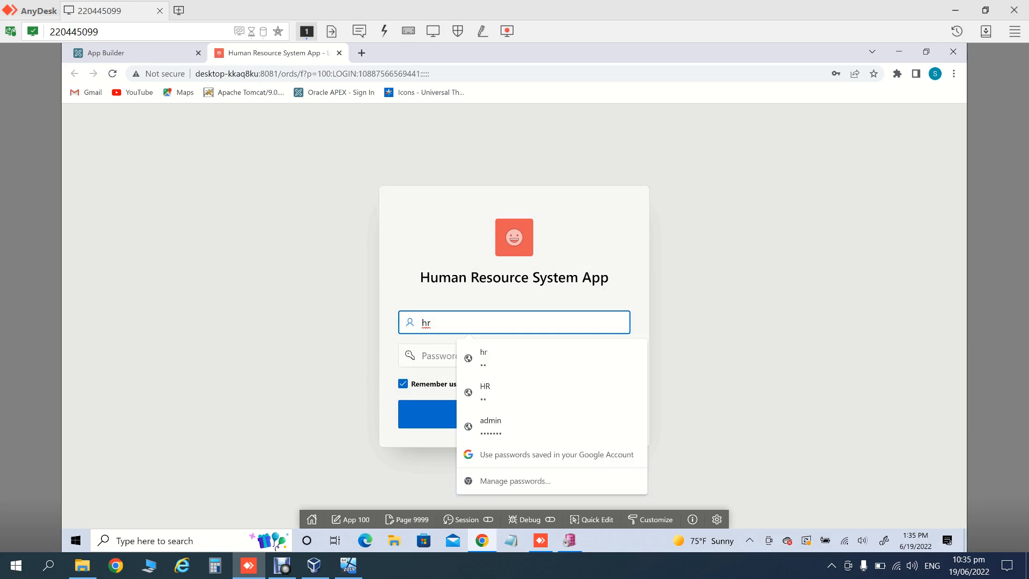
key(Down)
key(Return)
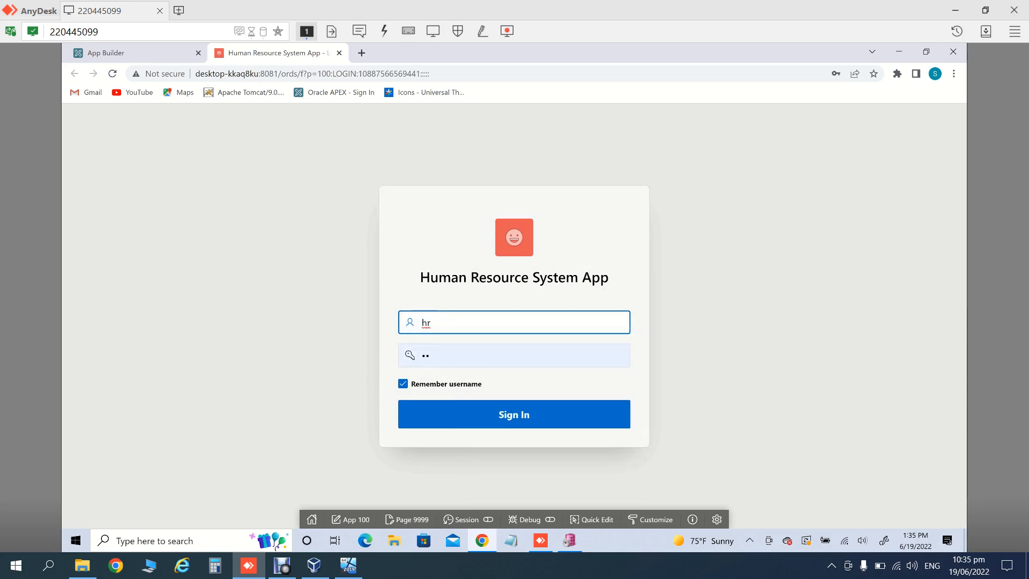
click(514, 414)
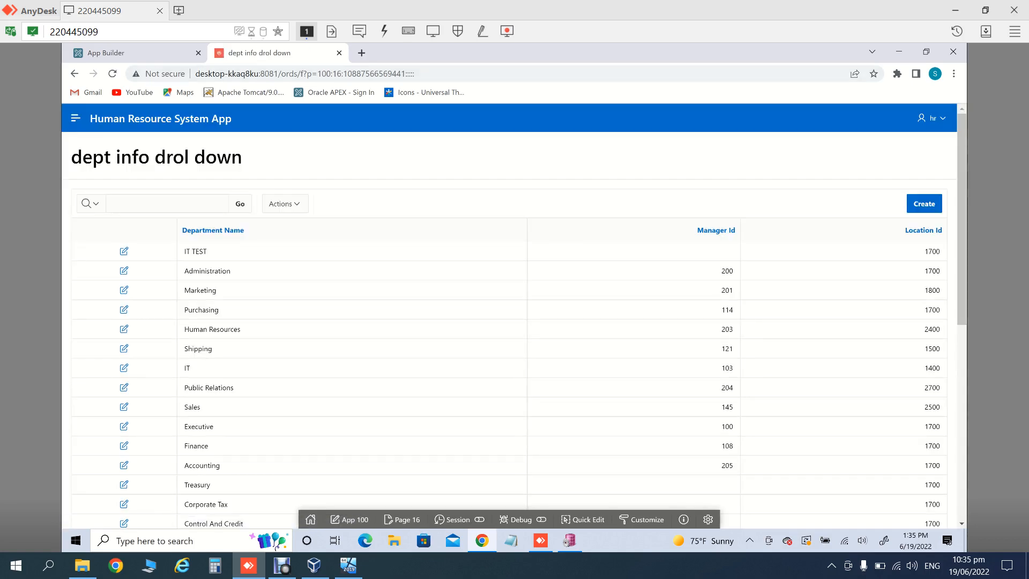
click(75, 117)
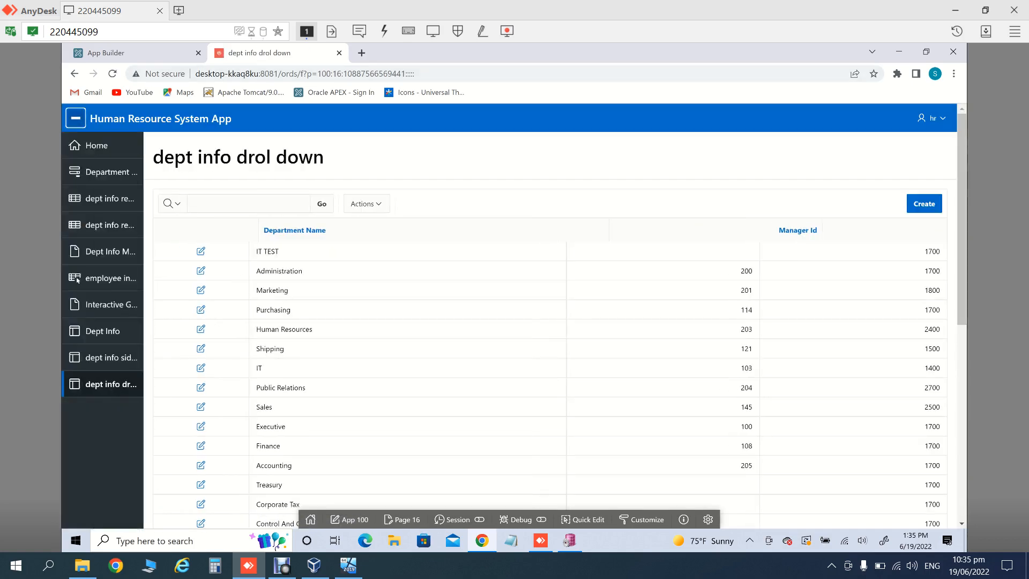
click(99, 145)
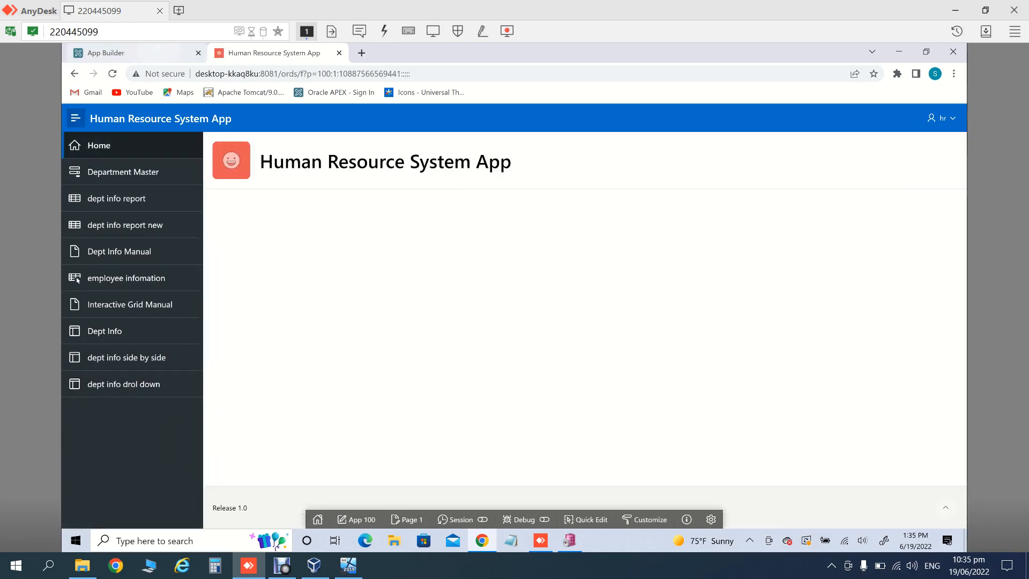
click(147, 52)
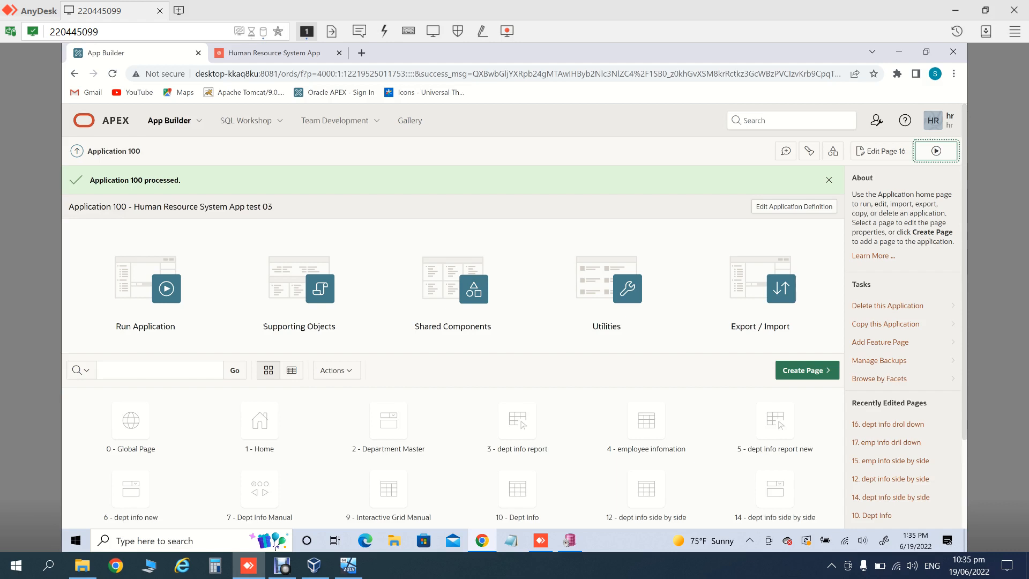
Step: Change the APP_NAME substitution suffix from 'test 02' to 'test 03' and save the definition
click(794, 206)
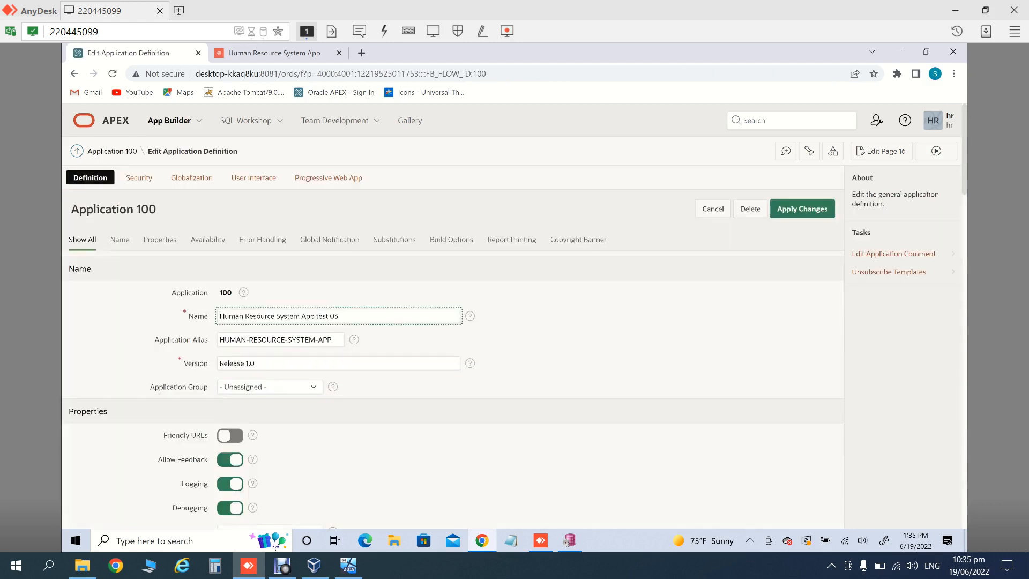
scroll(453, 321, down, 15)
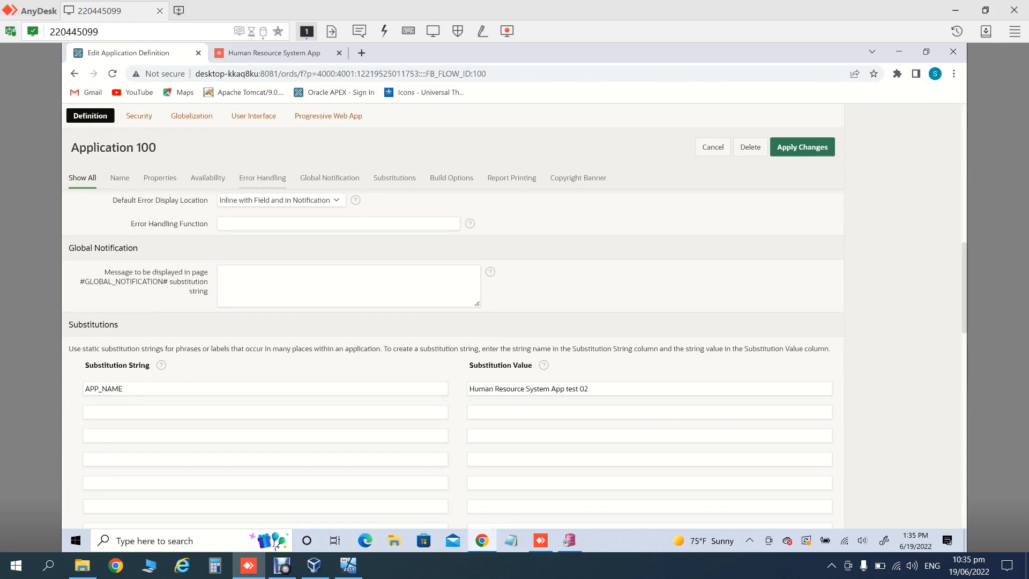
click(595, 389)
key(BackSpace)
text(3)
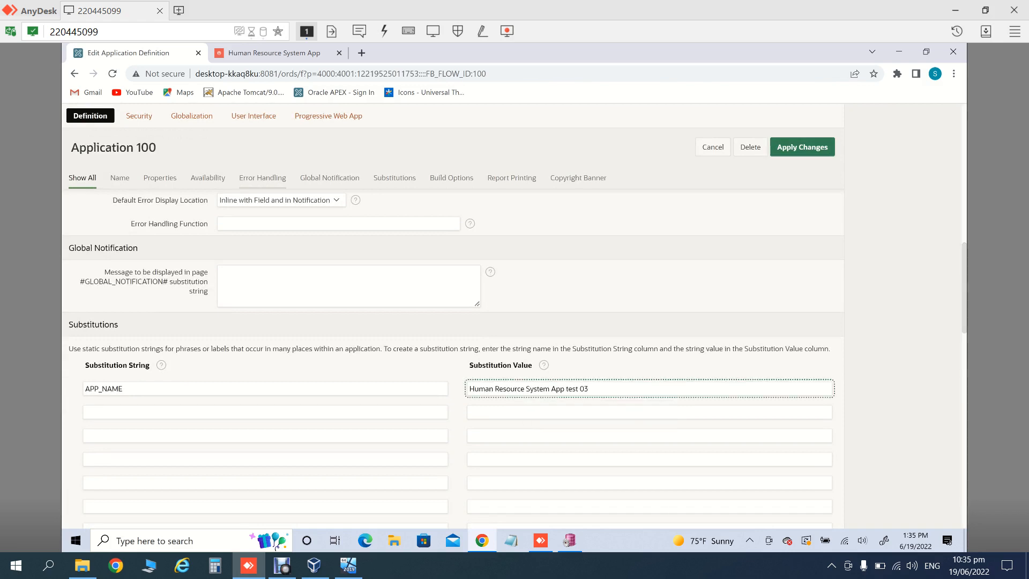
scroll(453, 353, up, 6)
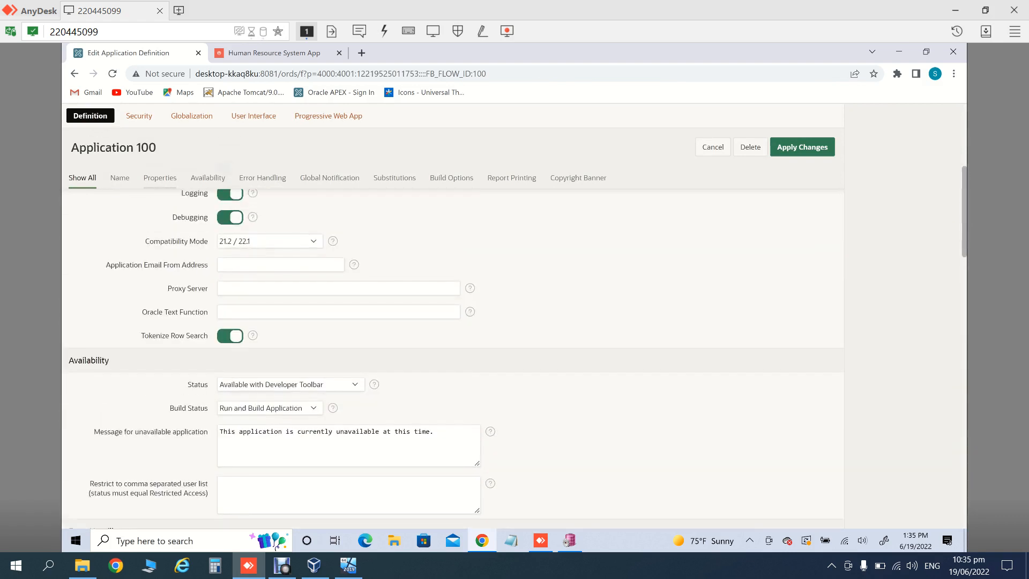
scroll(452, 321, up, 6)
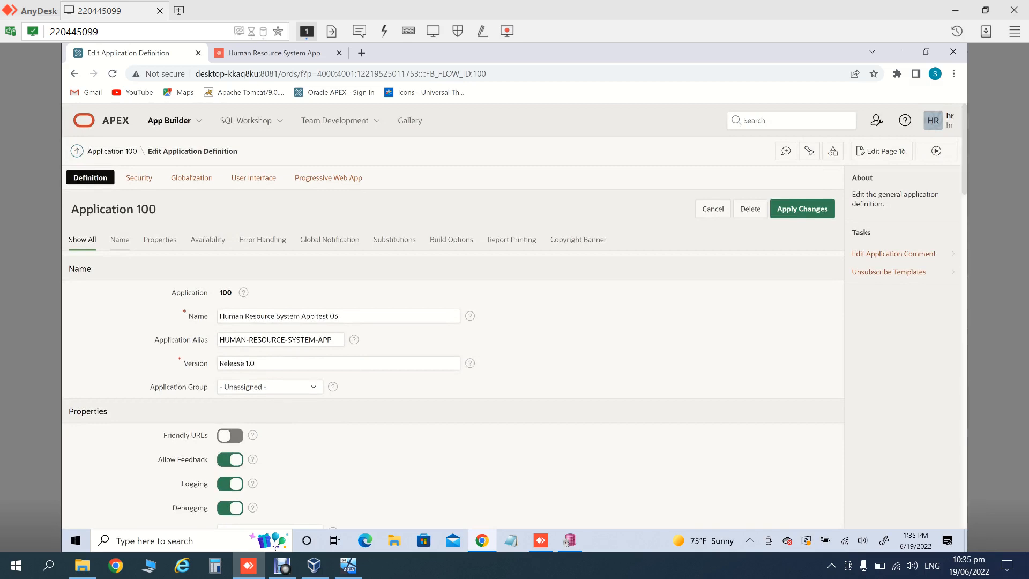
click(139, 178)
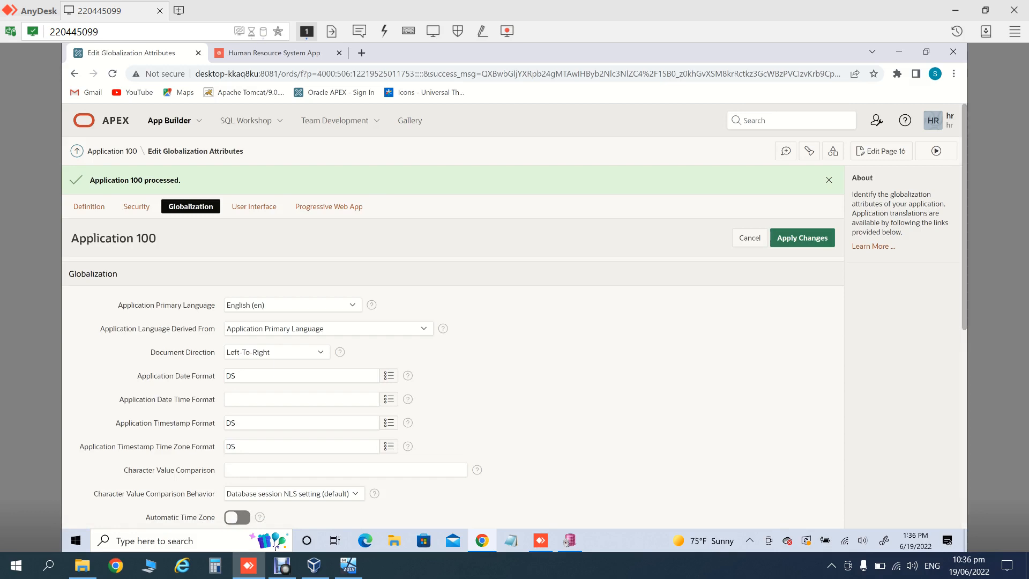
Step: Append 'test 03' to the User Interface logo text, apply, and view the running app
scroll(515, 314, down, 1)
scroll(453, 322, down, 5)
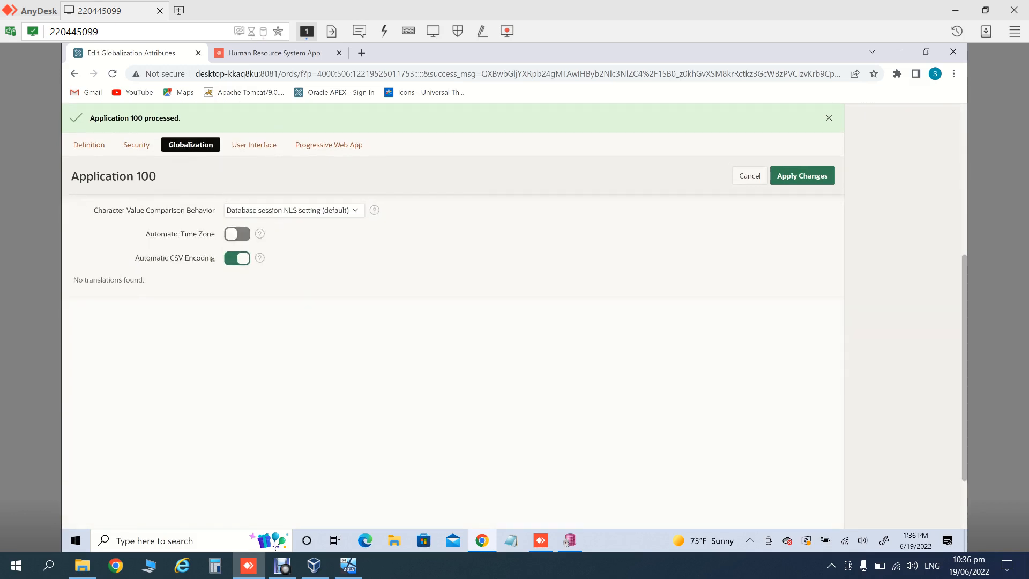
scroll(453, 322, up, 6)
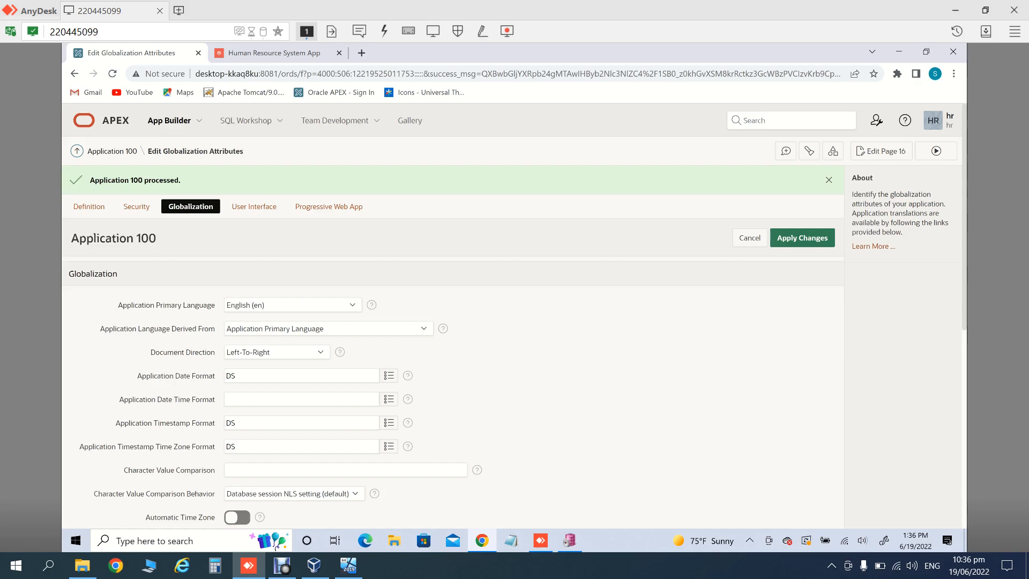
click(254, 206)
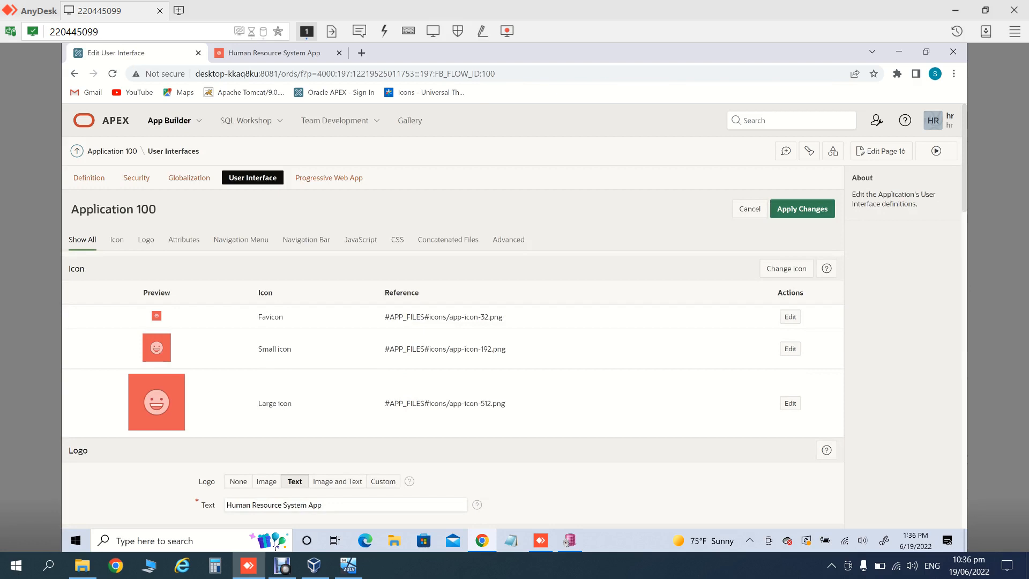
click(323, 504)
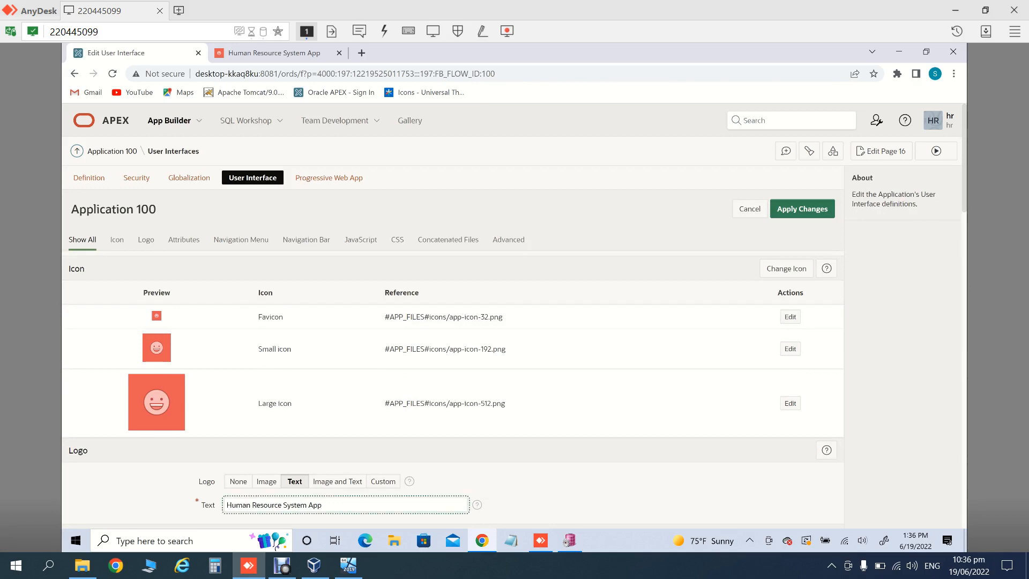
text(test 03)
click(802, 209)
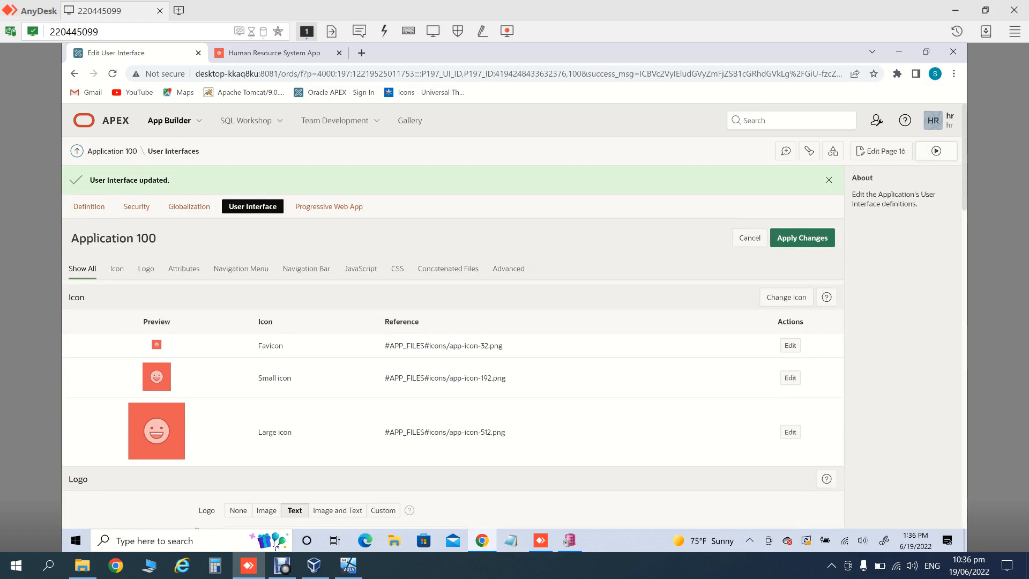
click(937, 151)
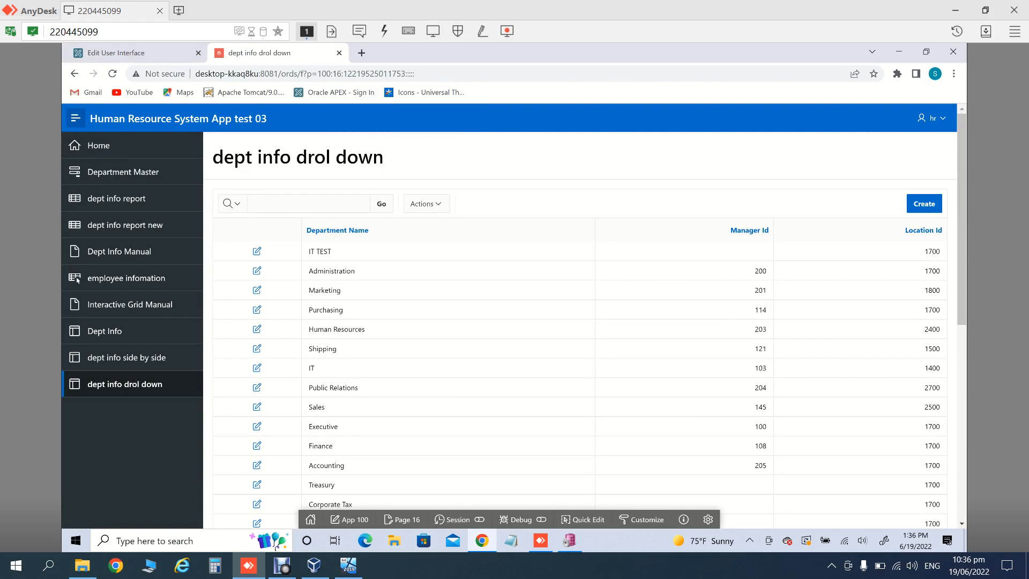
Step: Return to Application 100's builder home, edit its application definition, and view its Security attributes
click(134, 53)
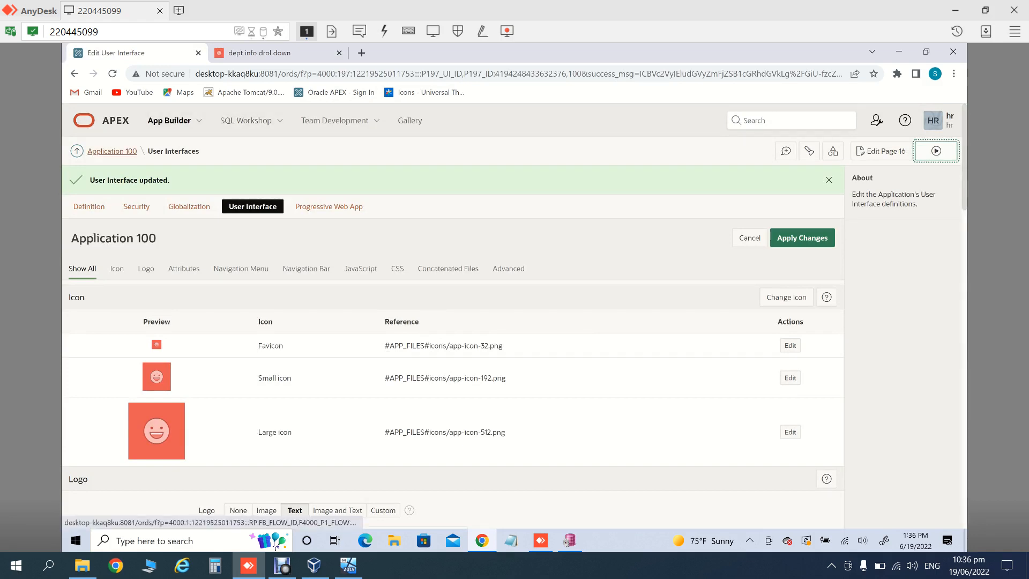
click(112, 151)
click(793, 177)
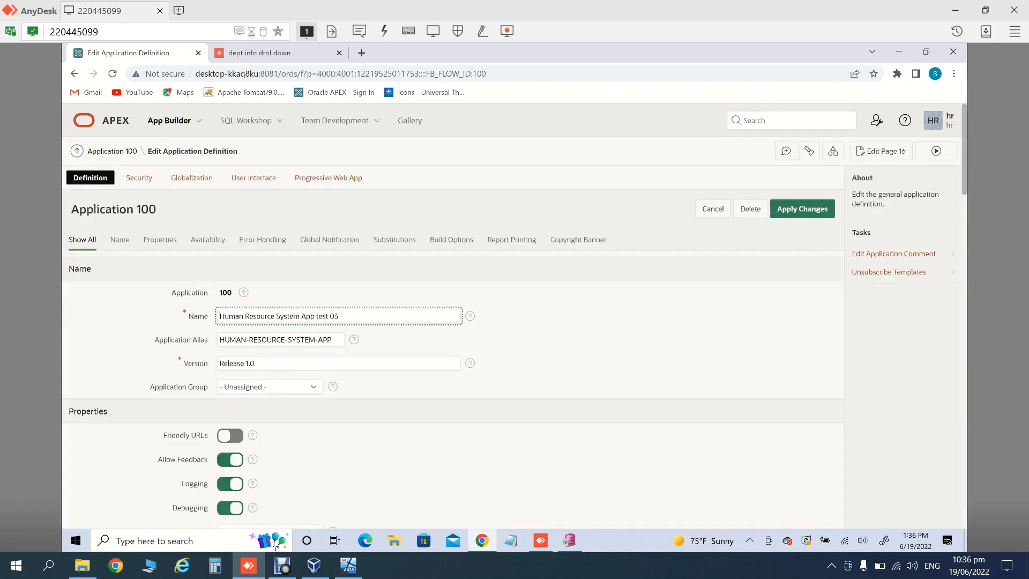
scroll(453, 321, down, 10)
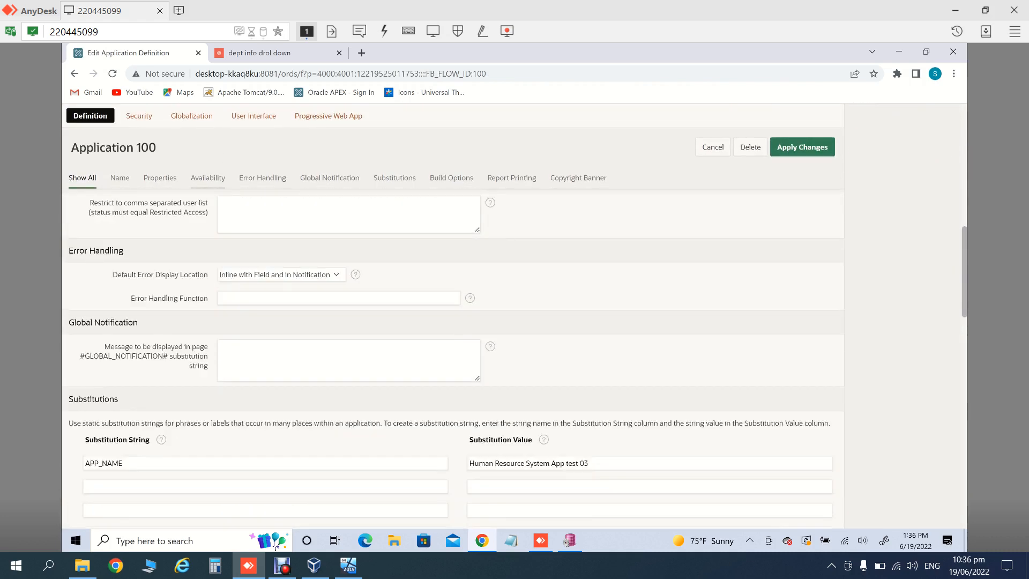
scroll(452, 322, up, 10)
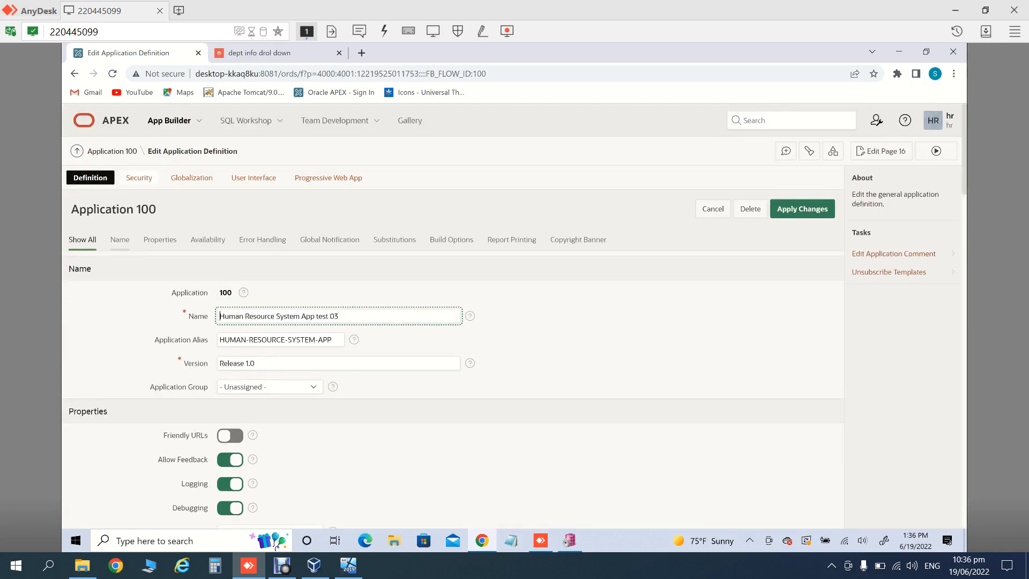
click(139, 178)
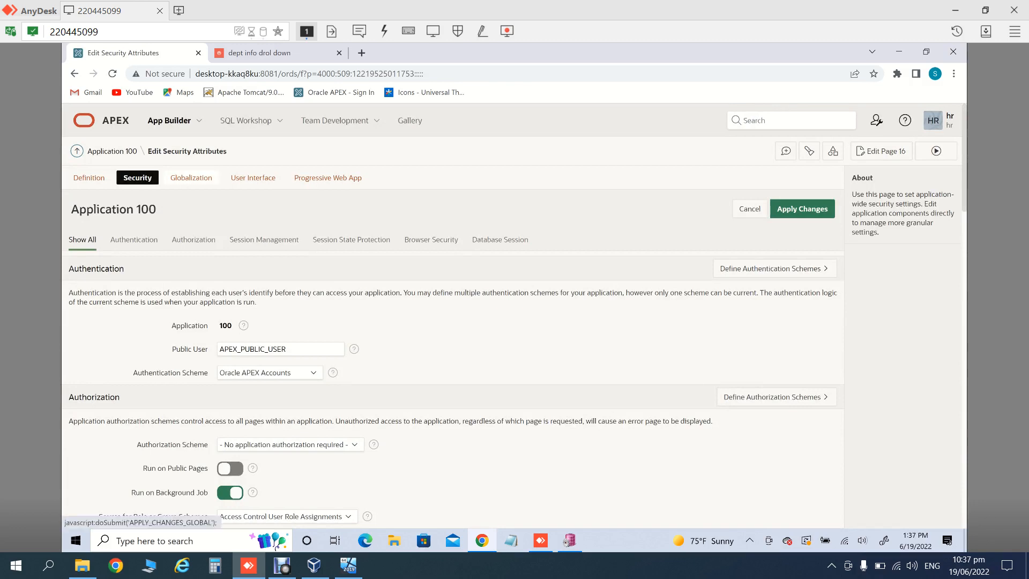
Step: Move from Application 100's Security attributes to its Globalization attributes
click(192, 177)
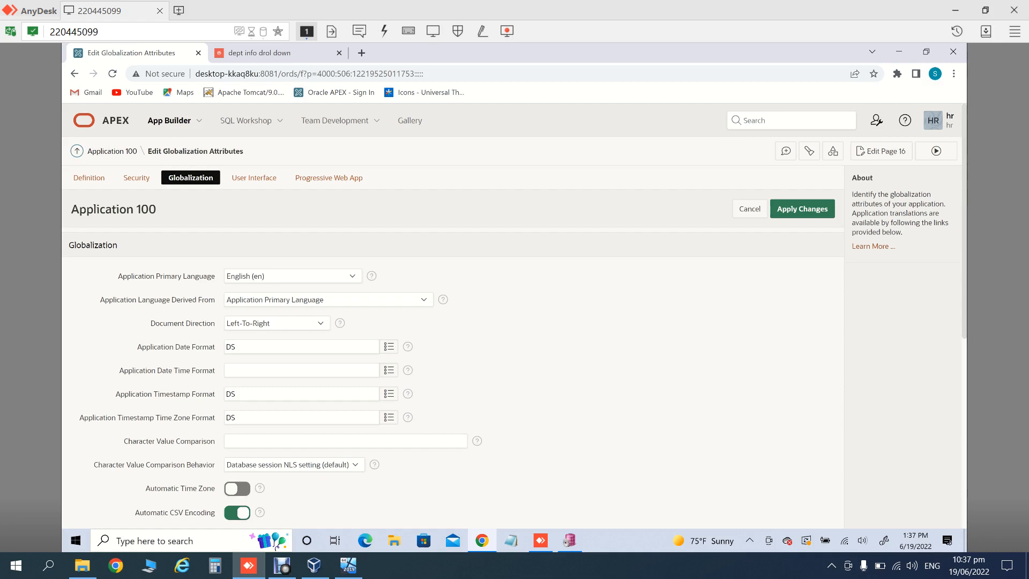
Step: Replace the DS date format with DD/MM/RRRR, add date-time DD/MM/RRRR HH24:MI:SS, and apply changes
click(239, 347)
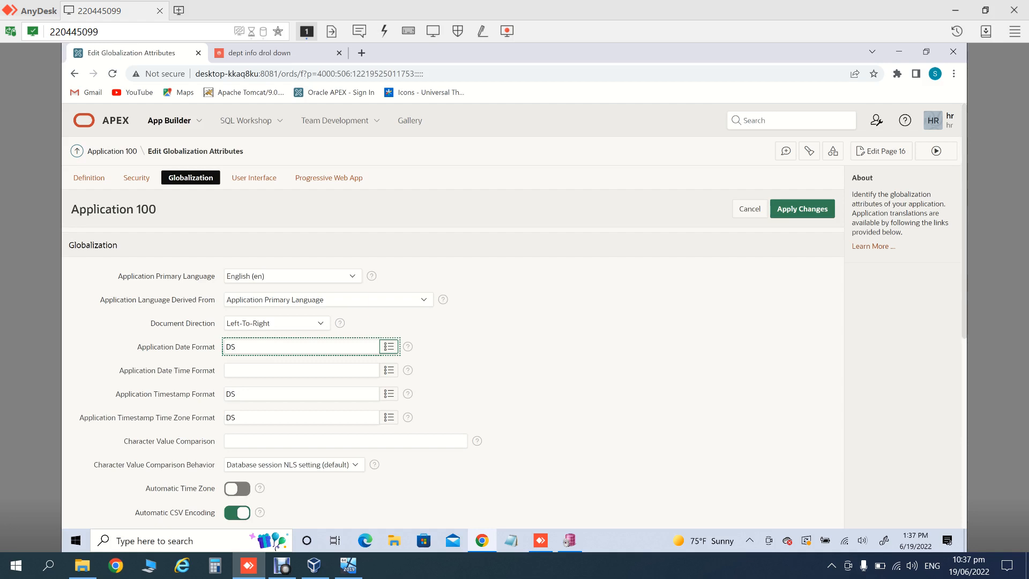
key(BackSpace)
key(BackSpace)
text(DD/MM/RRRR)
click(289, 370)
text(DD/MM/)
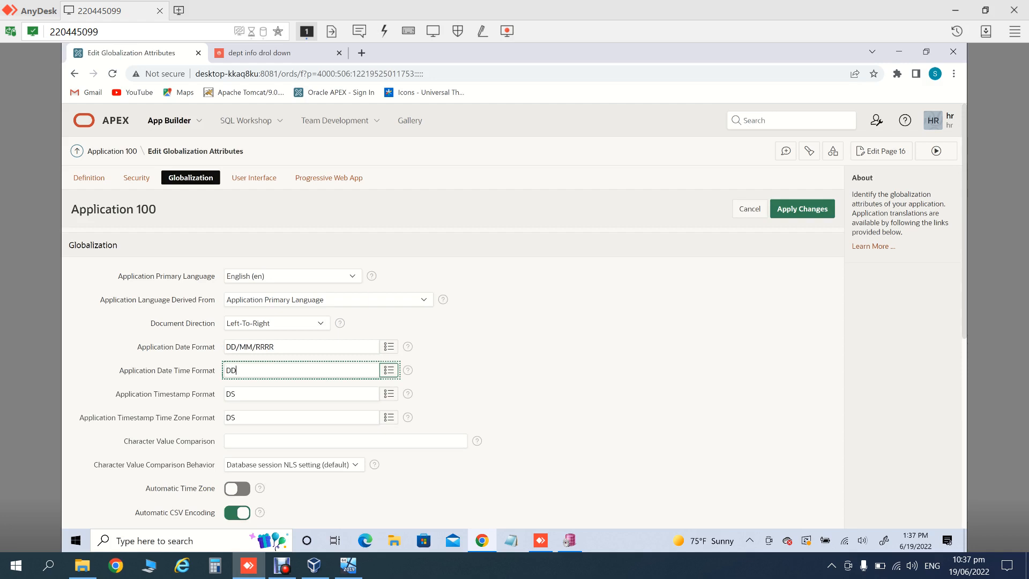
text(RRRR HH24:MI:SS)
click(328, 300)
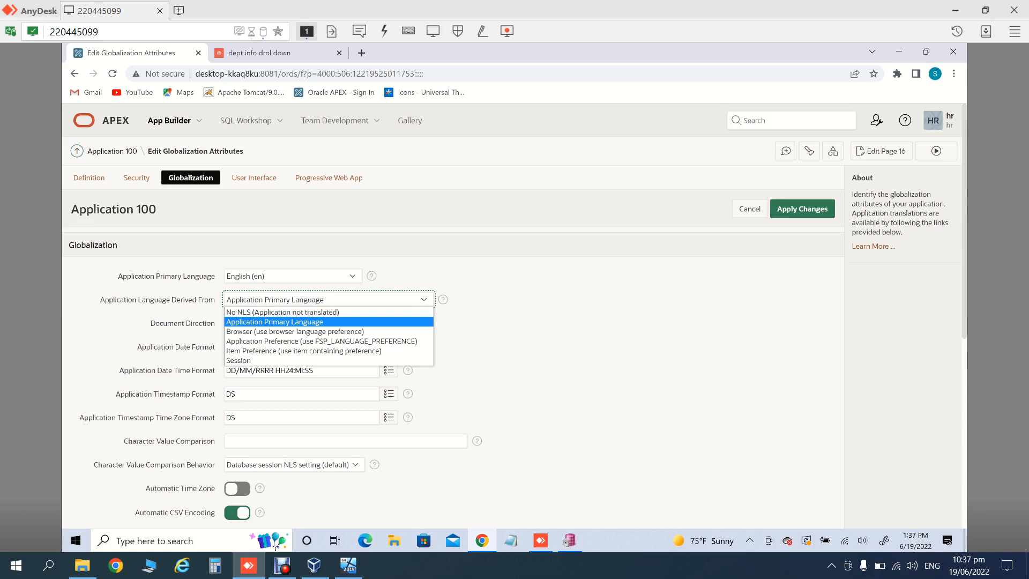
key(Escape)
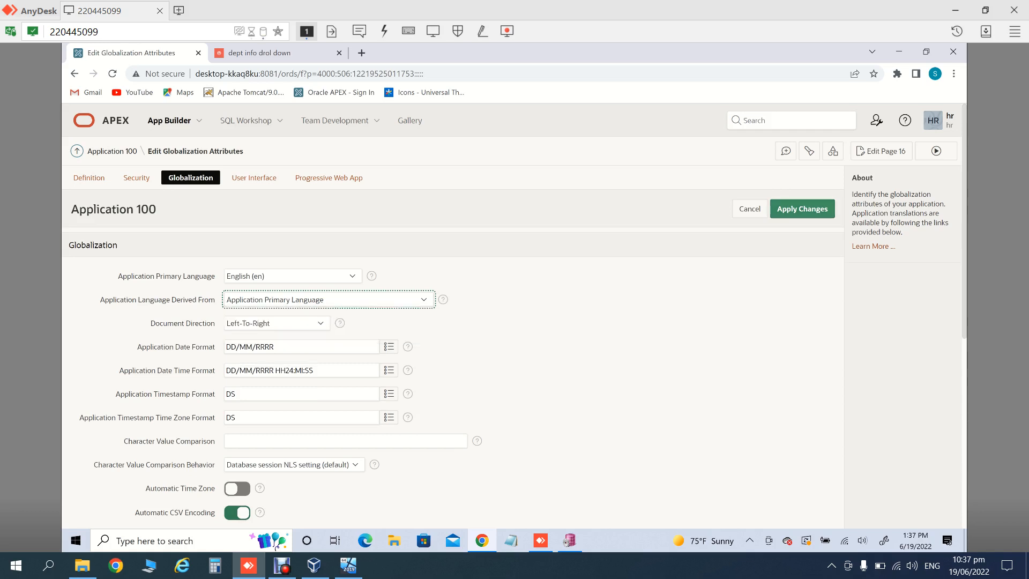
click(803, 209)
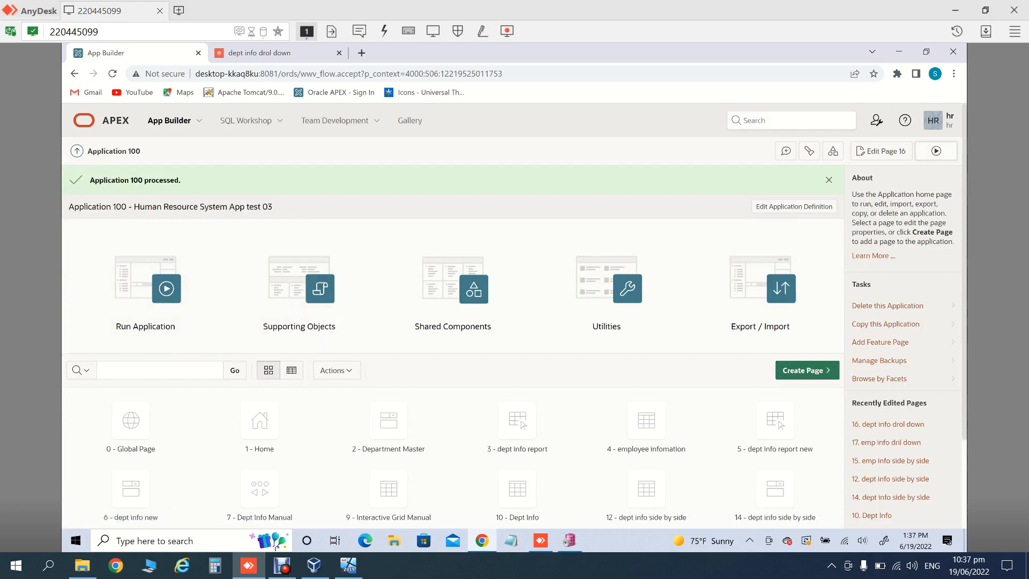
Step: Check the running department report, then return to Application 100's Globalization attributes
click(936, 150)
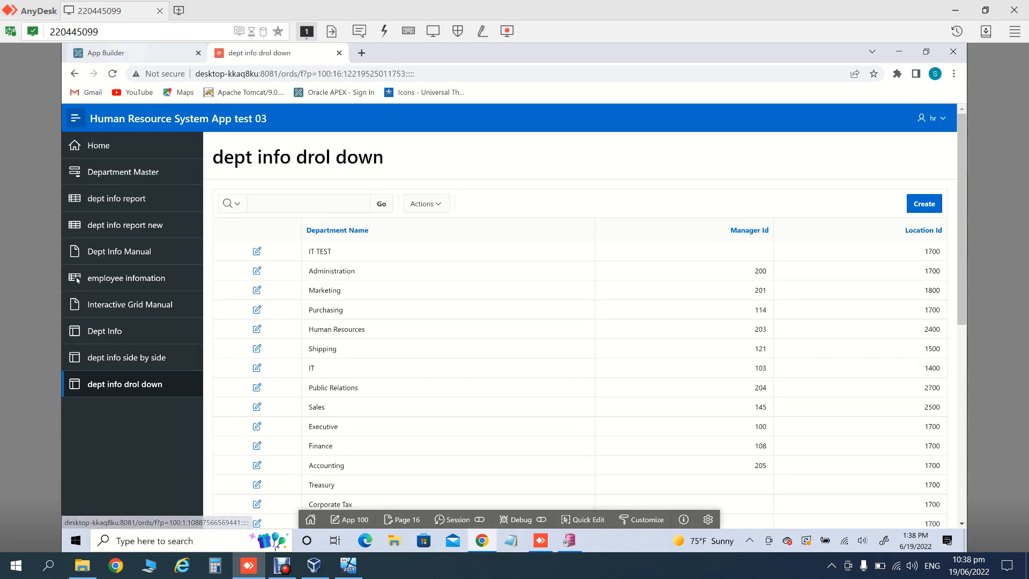
click(131, 53)
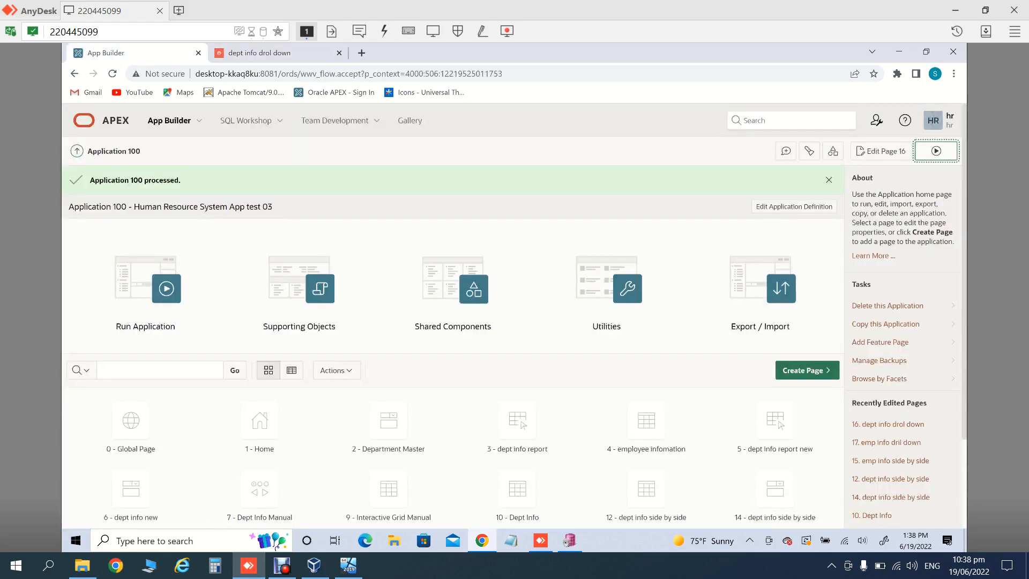
click(794, 206)
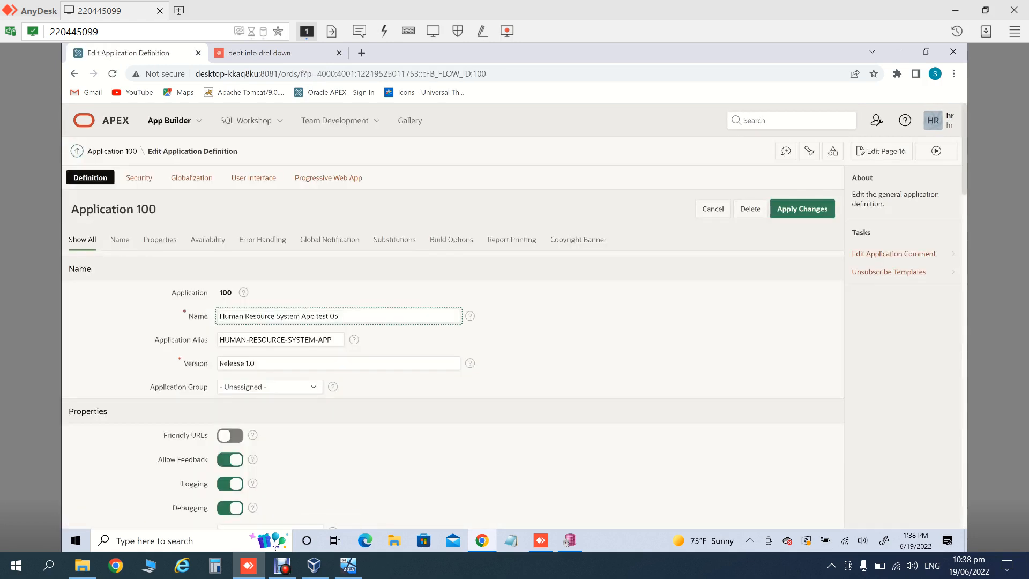
click(191, 178)
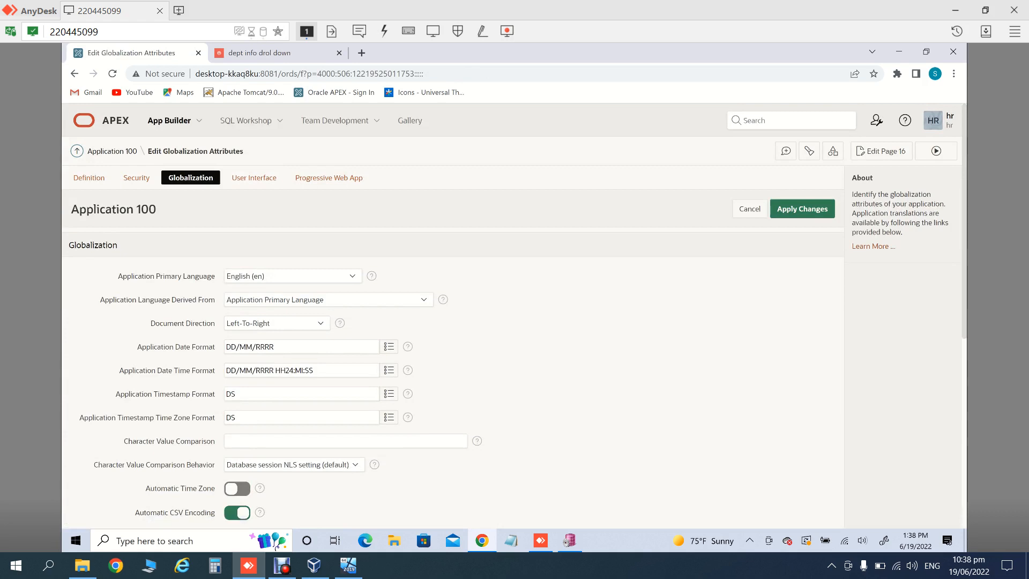
Step: Set Application Primary Language to Urdu (ur), apply changes, and view the running department report
click(329, 300)
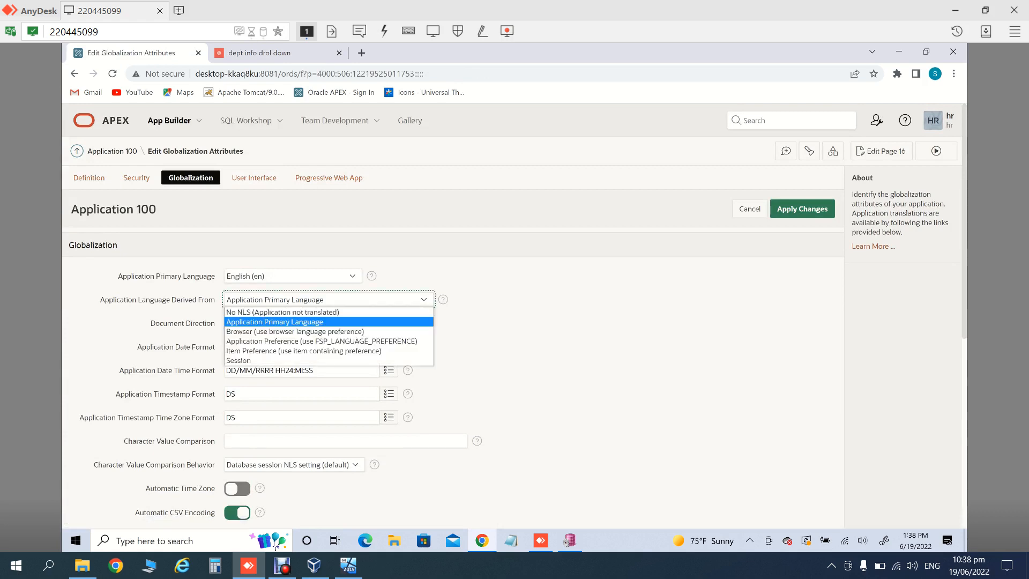
click(274, 321)
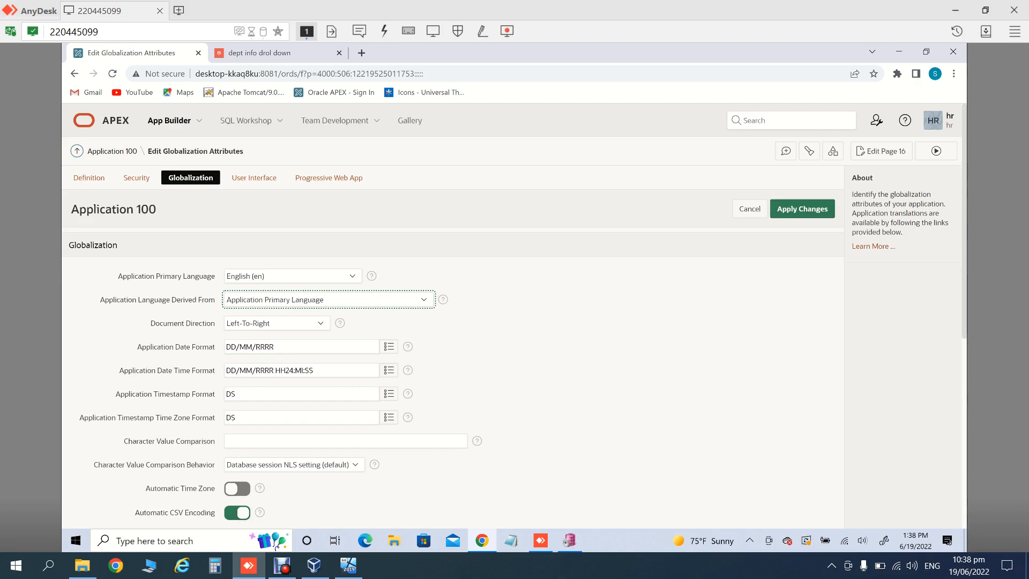
click(329, 300)
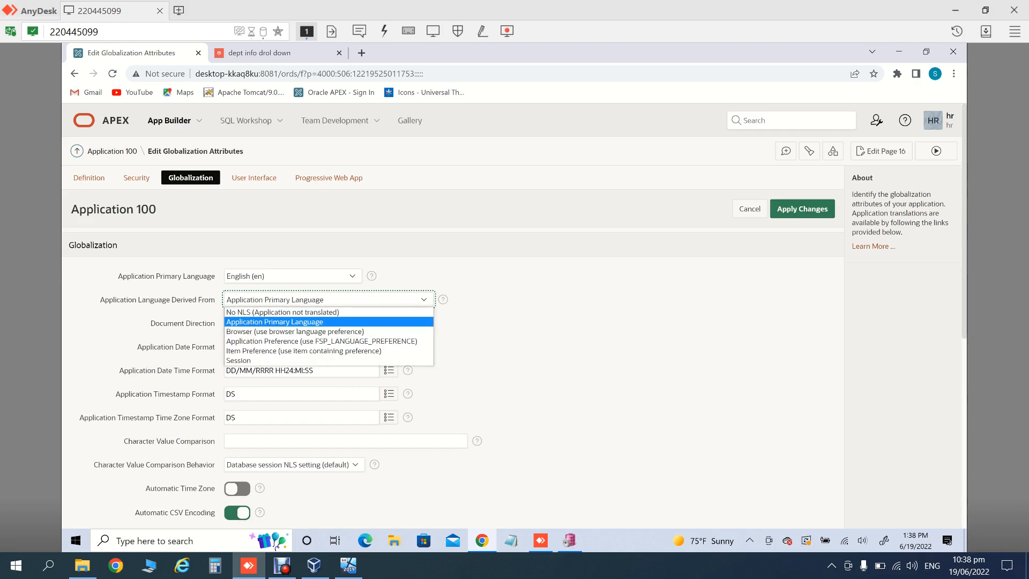
key(Escape)
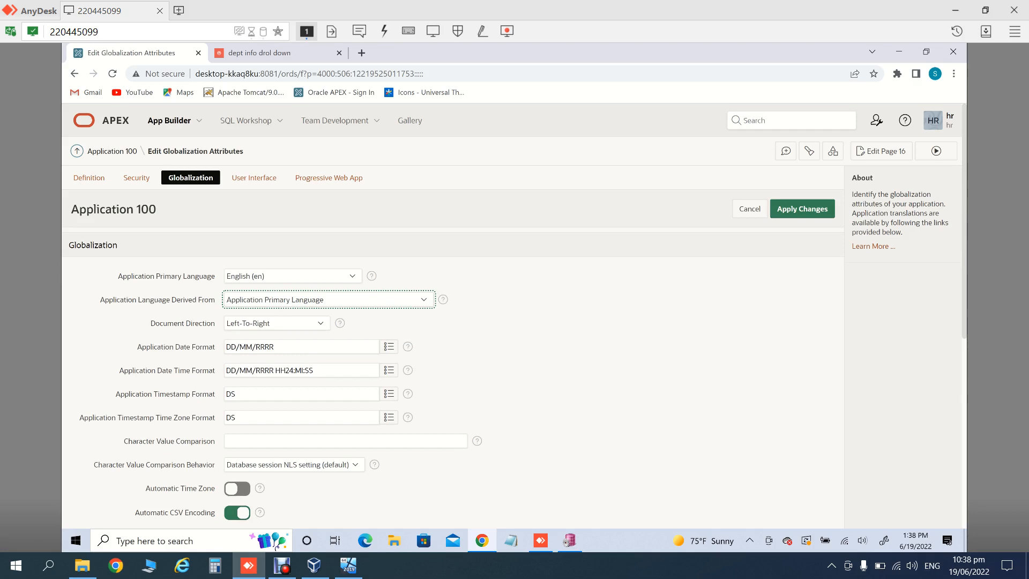
click(293, 276)
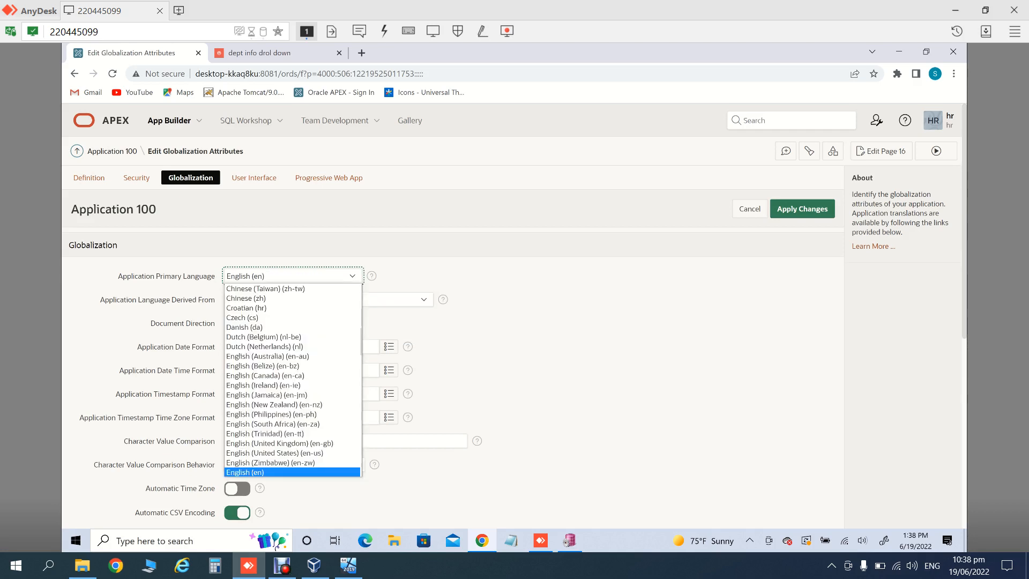
key(u)
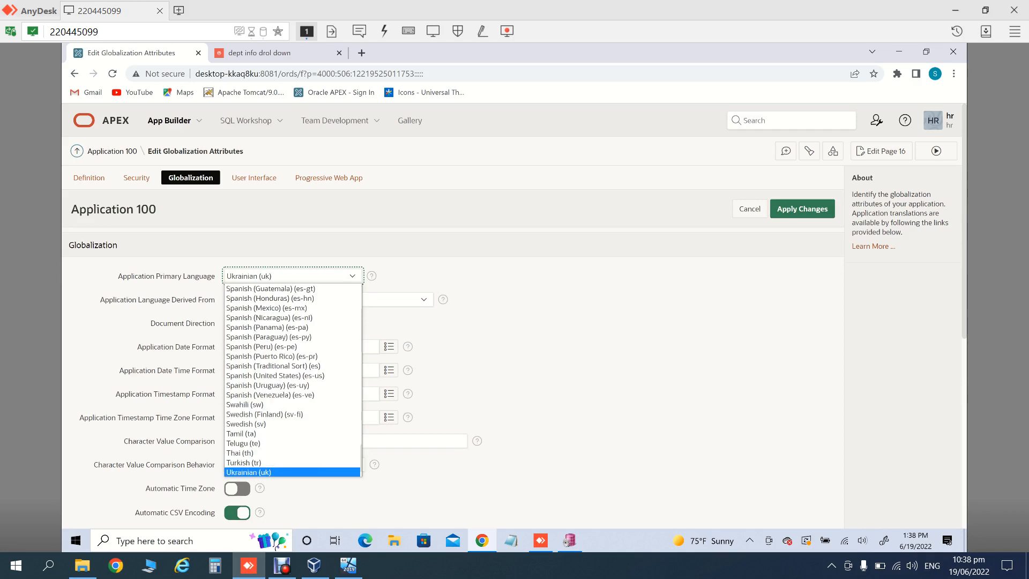
key(u)
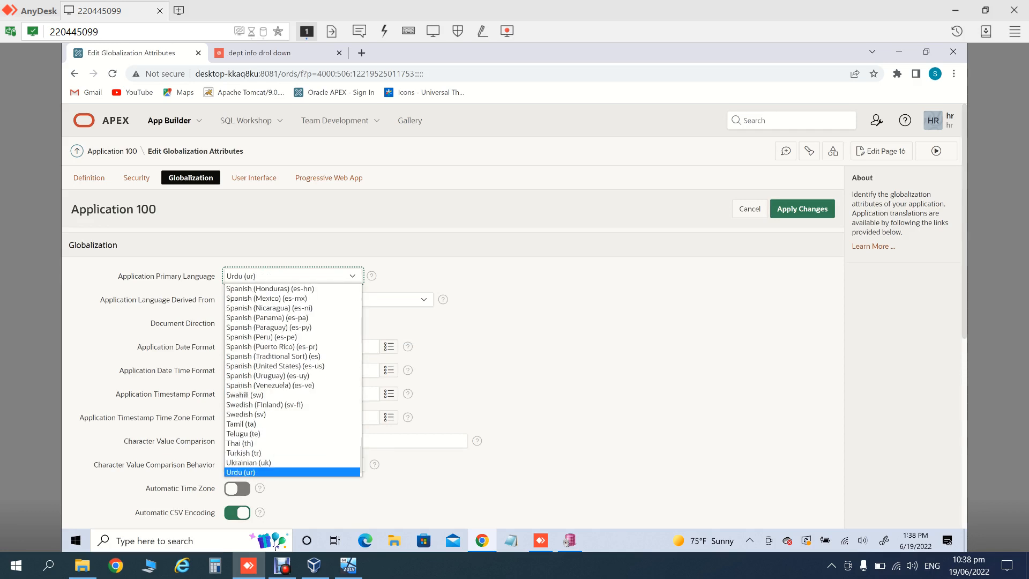
key(Return)
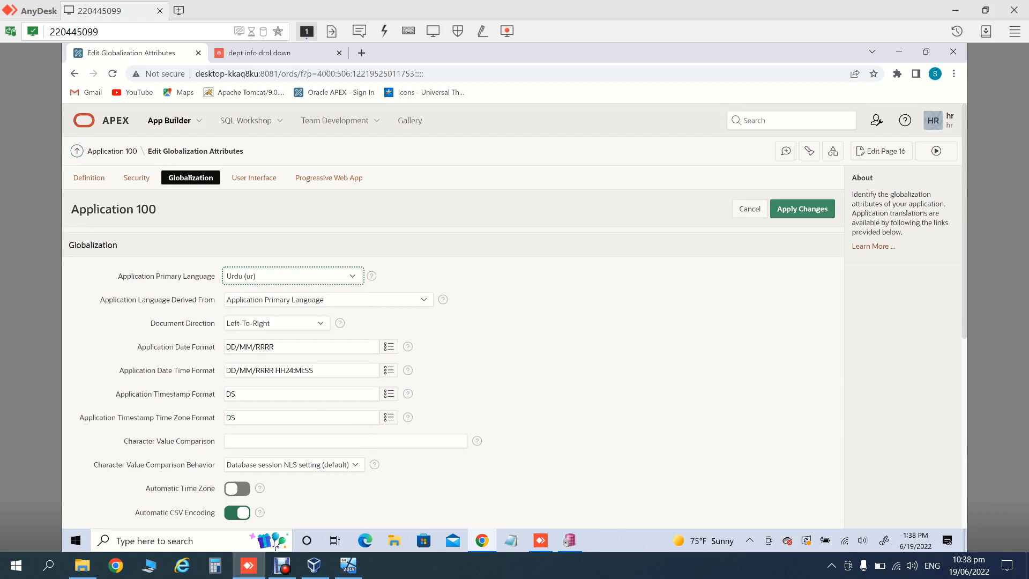
click(802, 209)
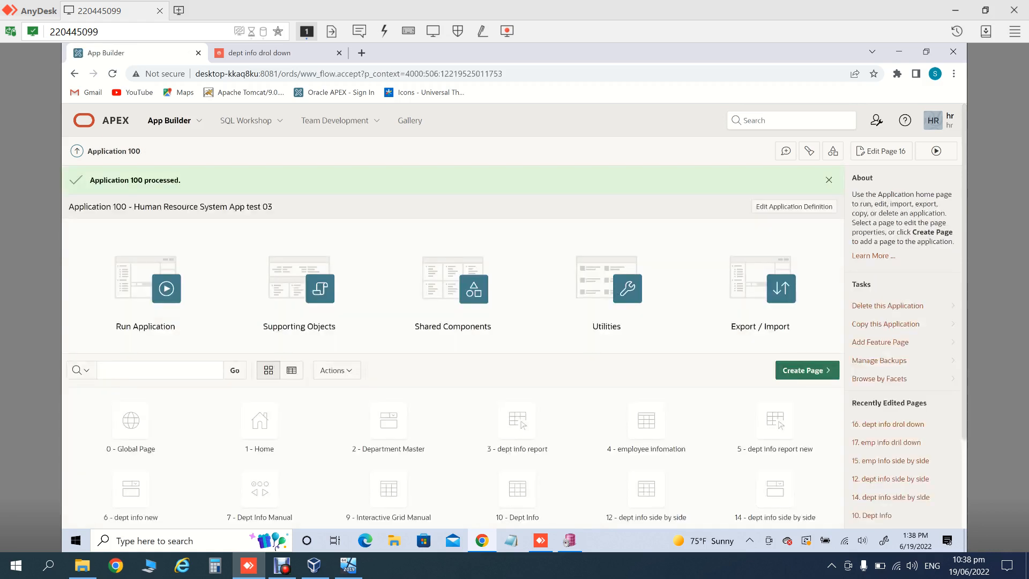
click(936, 151)
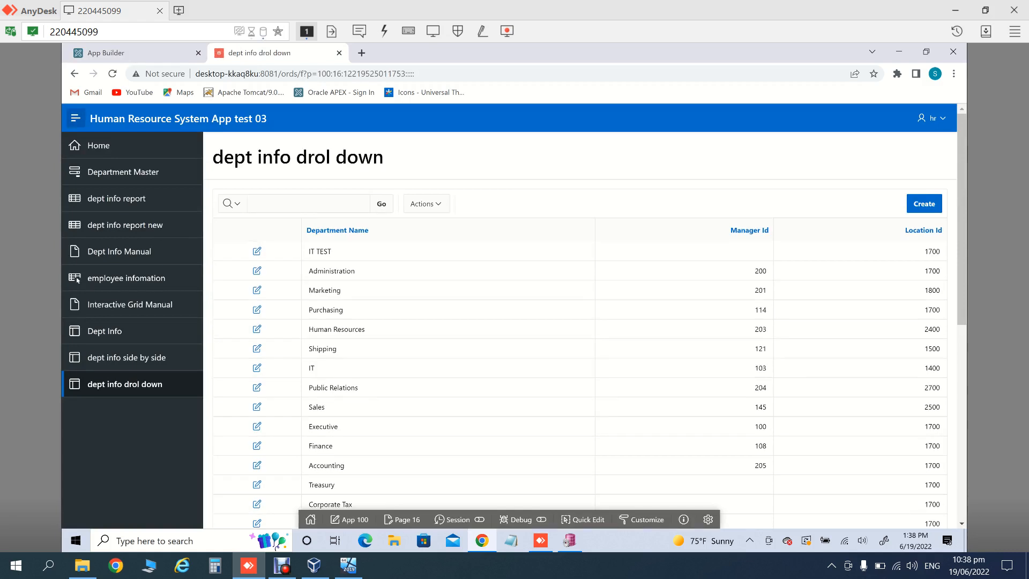
Step: Sign out as the hr user, rerun the application, and log back in with the password
click(932, 118)
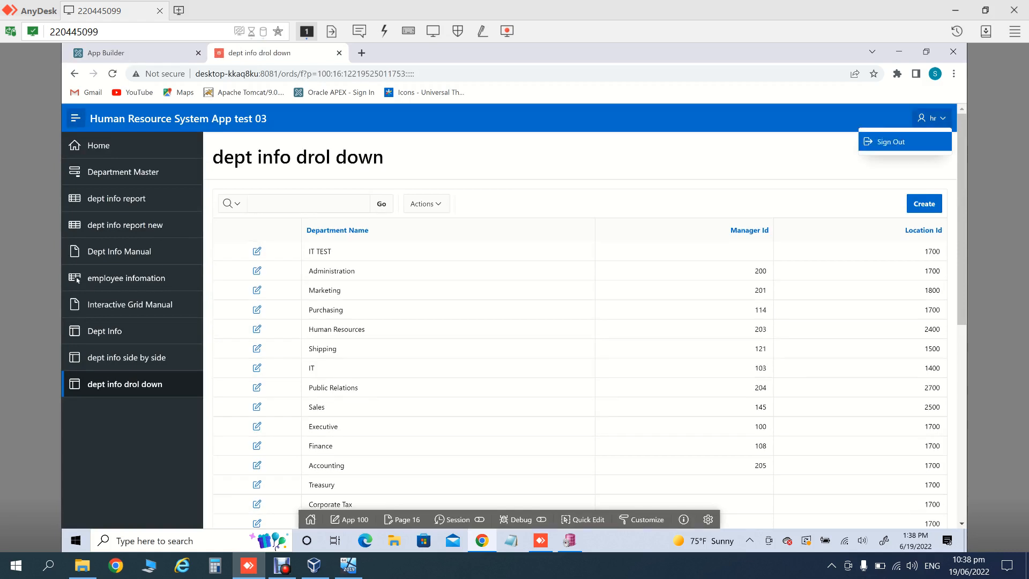
click(891, 141)
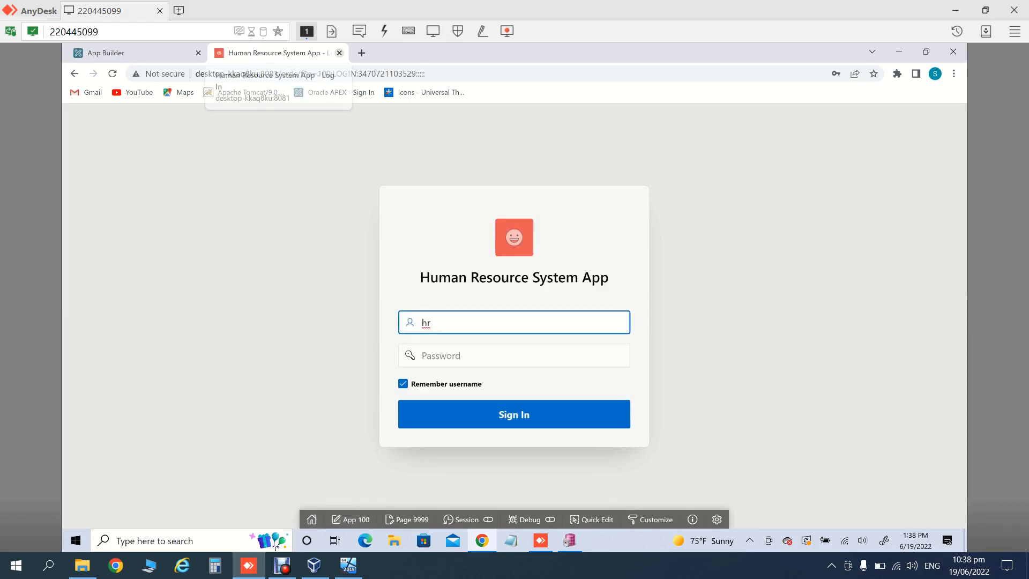
click(339, 52)
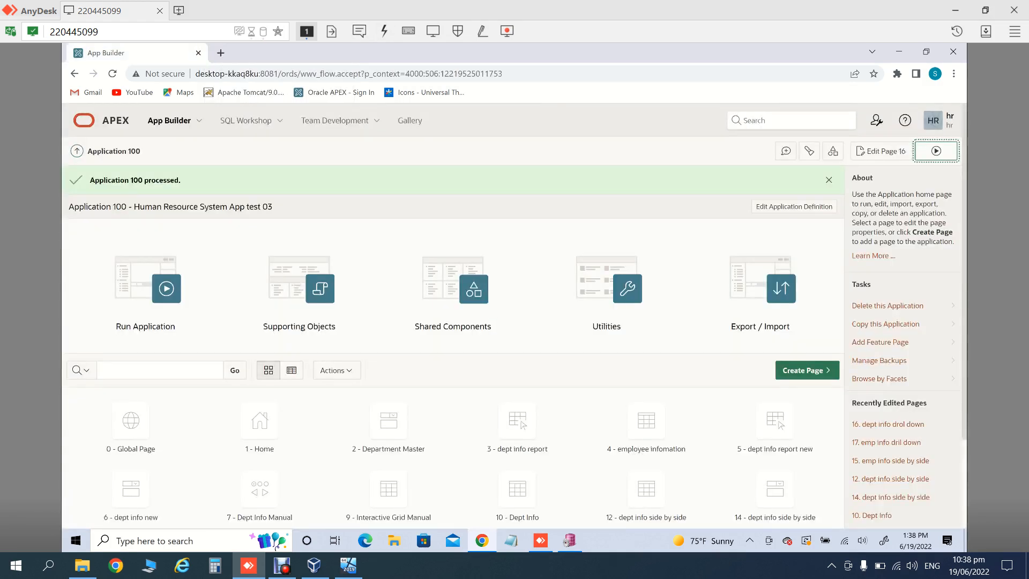
click(937, 151)
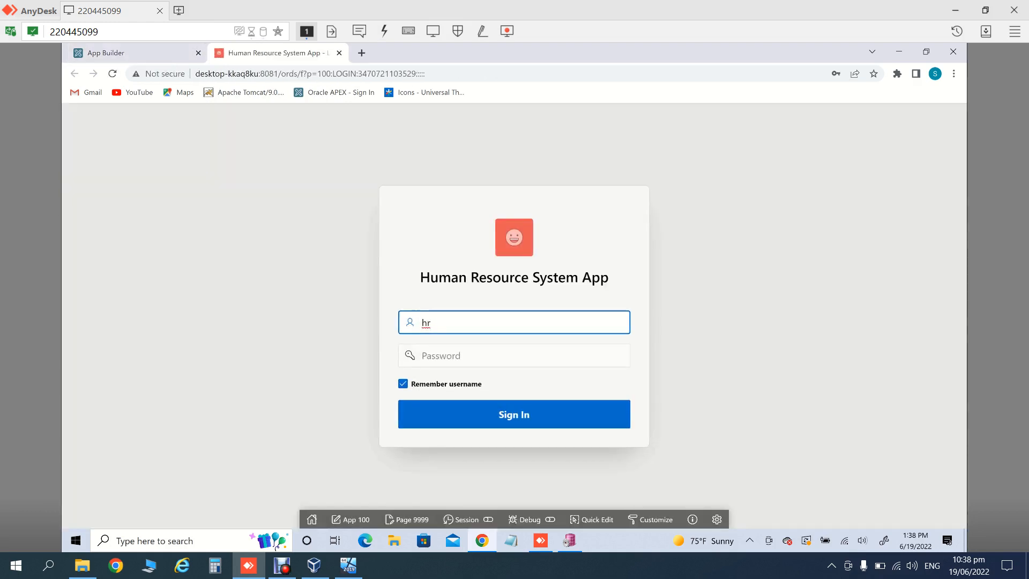
key(Tab)
text(••)
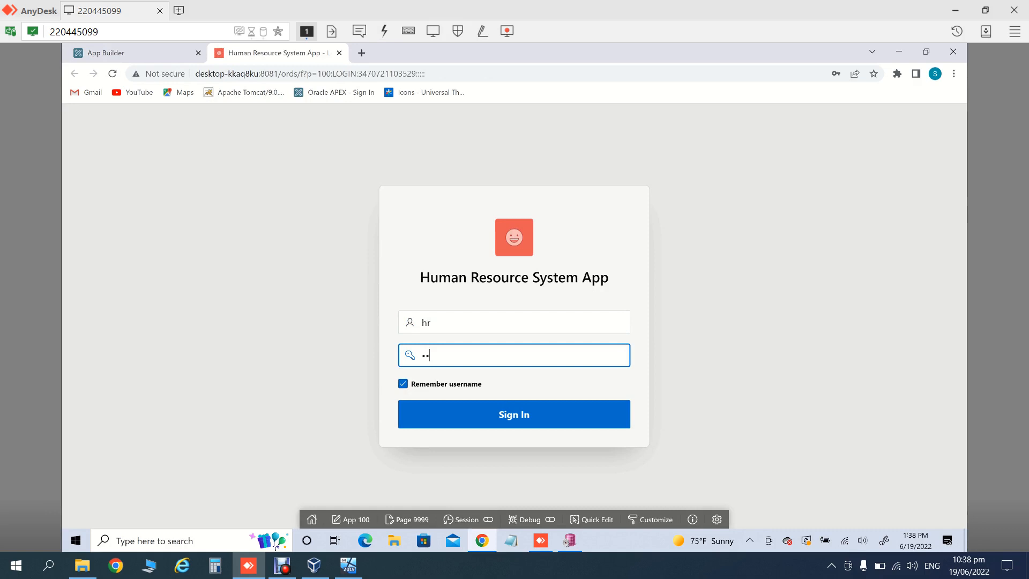
key(Return)
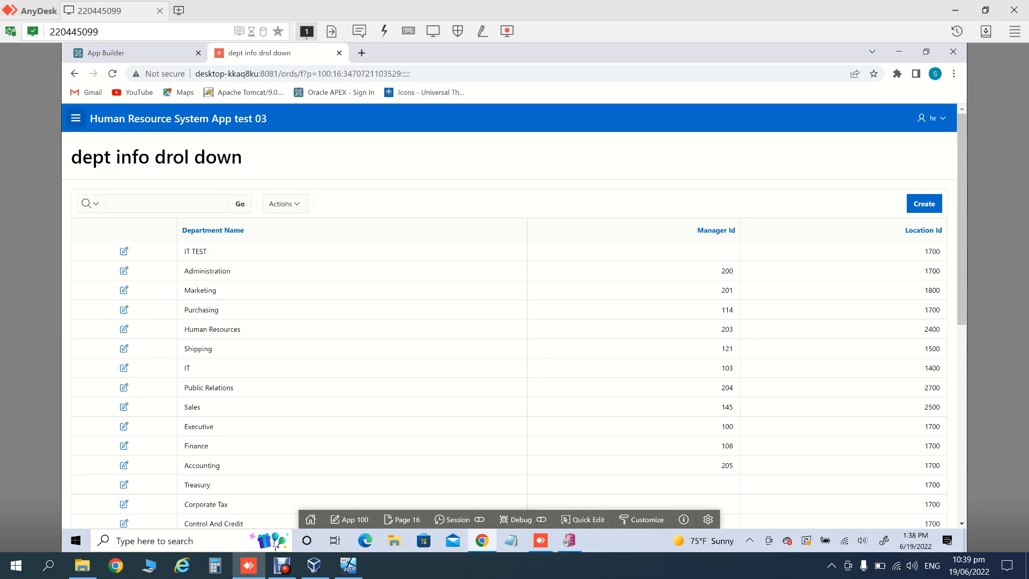
Step: Close the AnyDesk window, relaunch AnyDesk from Windows search, and rejoin the recent remote session
click(1014, 10)
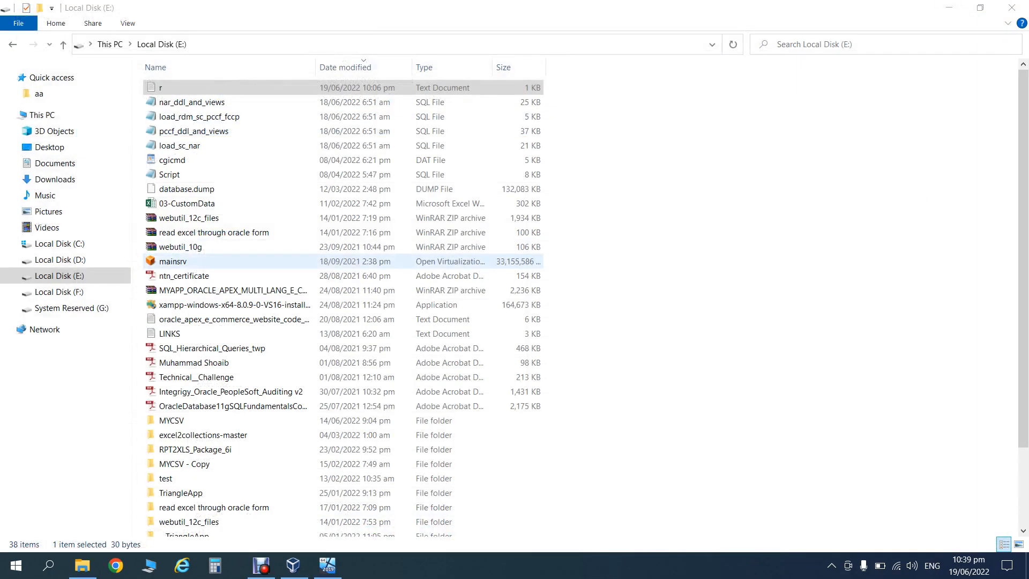
key(super)
text(any)
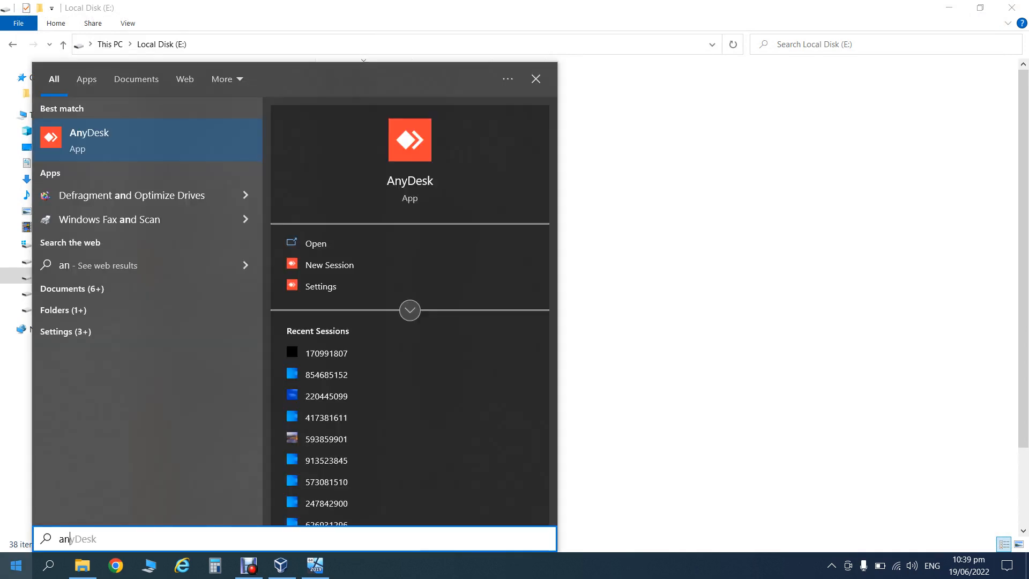
key(Return)
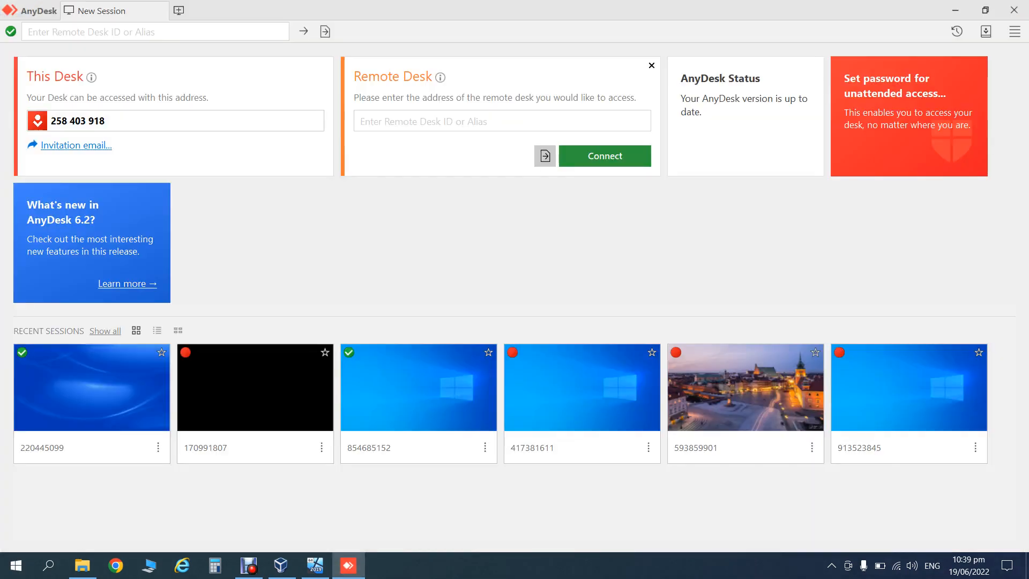
click(89, 402)
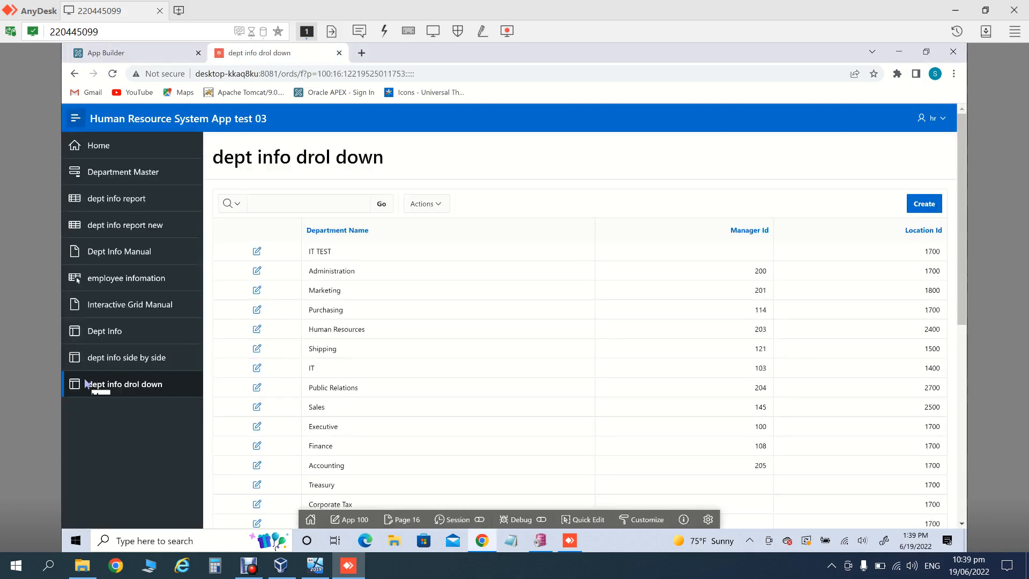
Step: Change Application 100's primary language from Urdu (ur) back to English (en) and save it
click(134, 53)
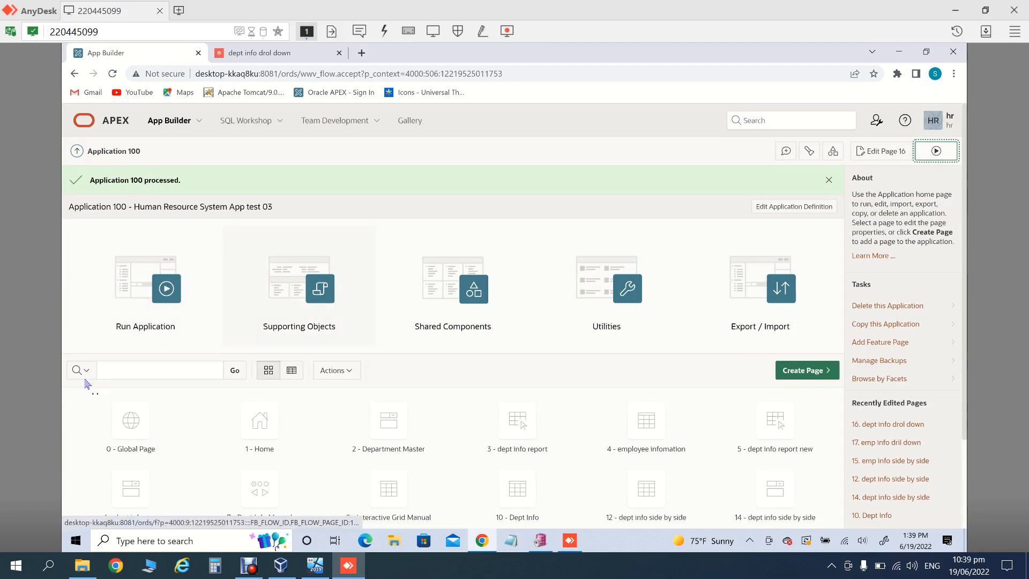
click(794, 207)
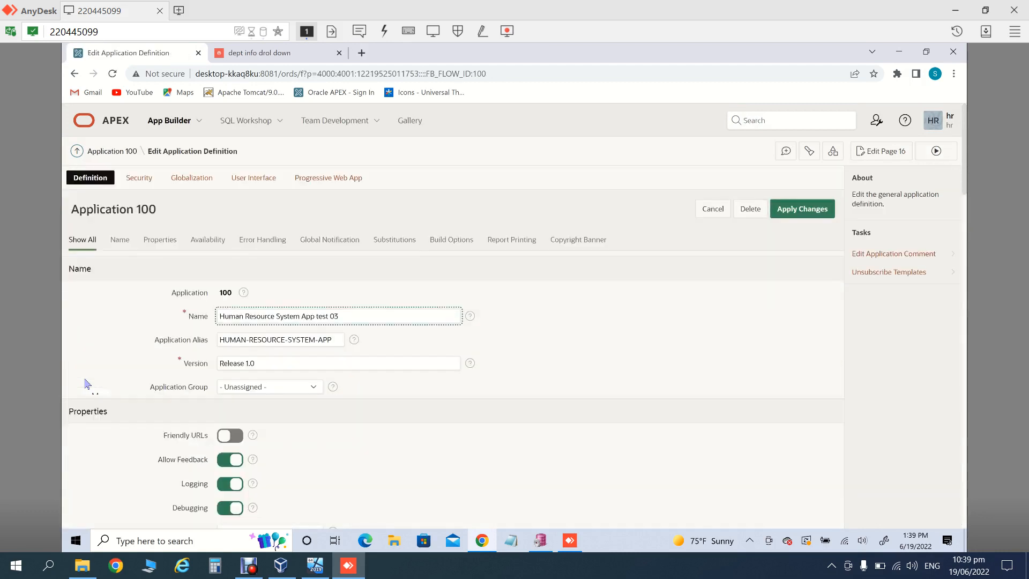
click(191, 177)
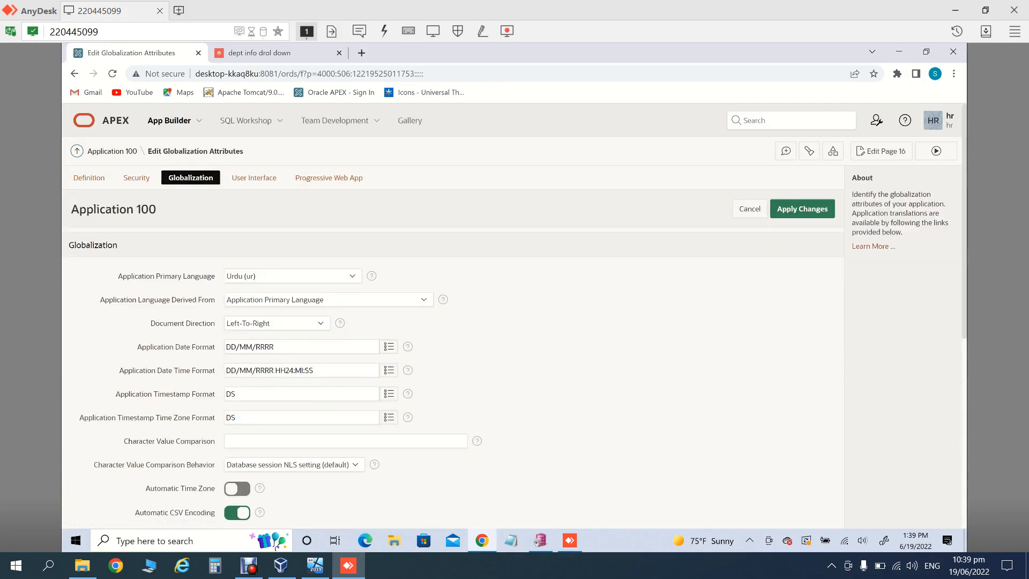
click(293, 276)
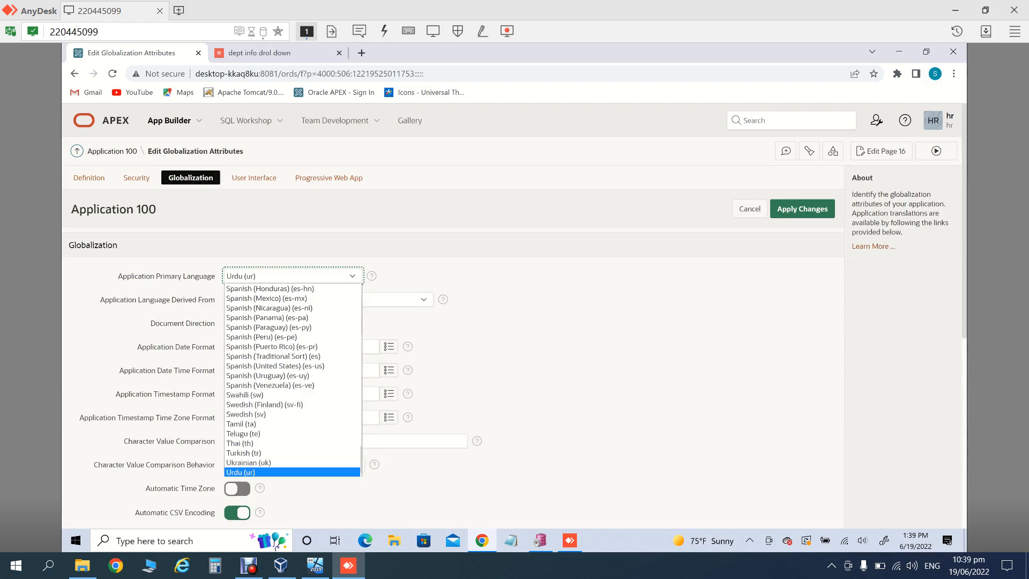
key(e)
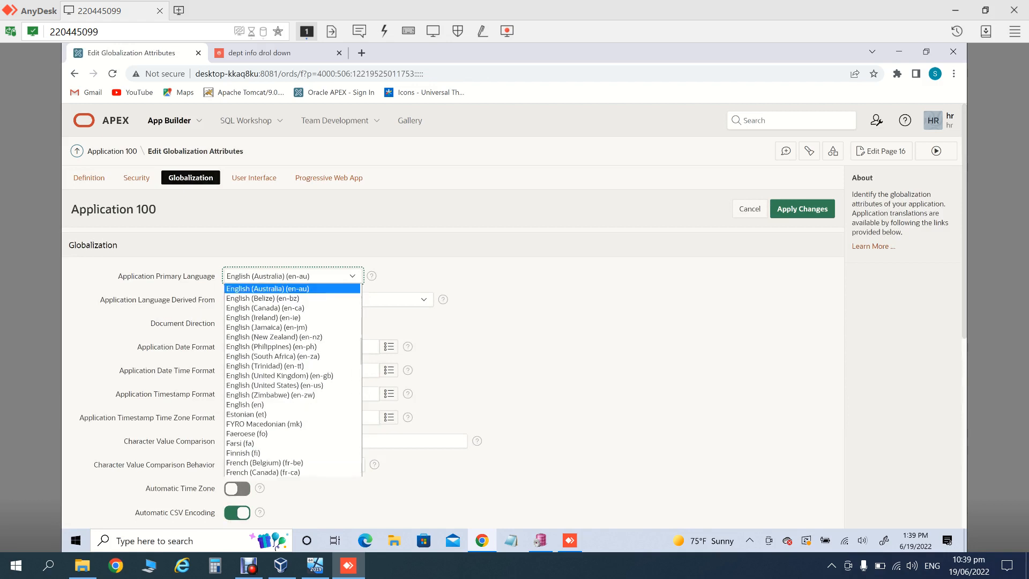
click(257, 405)
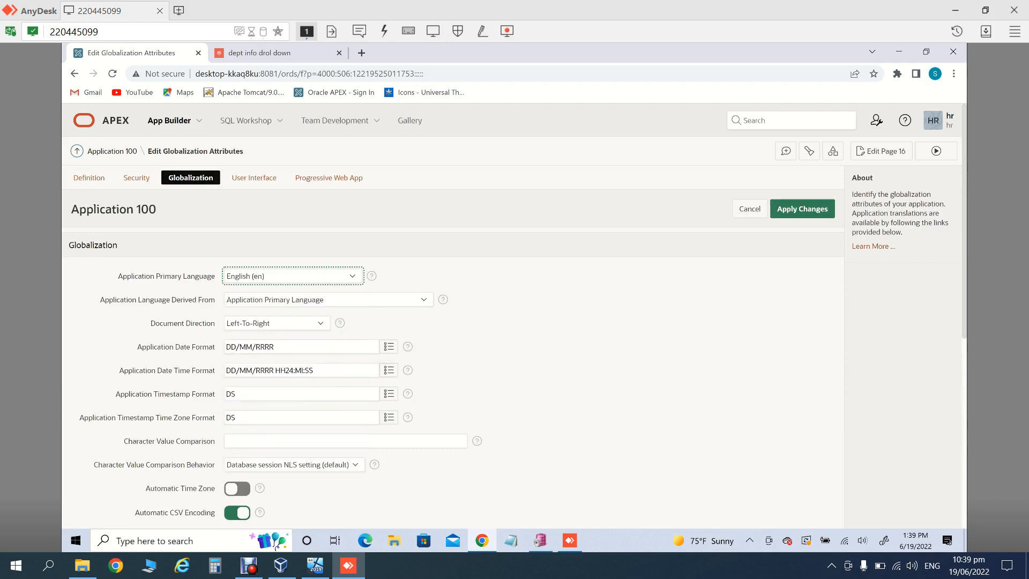
scroll(514, 311, down, 2)
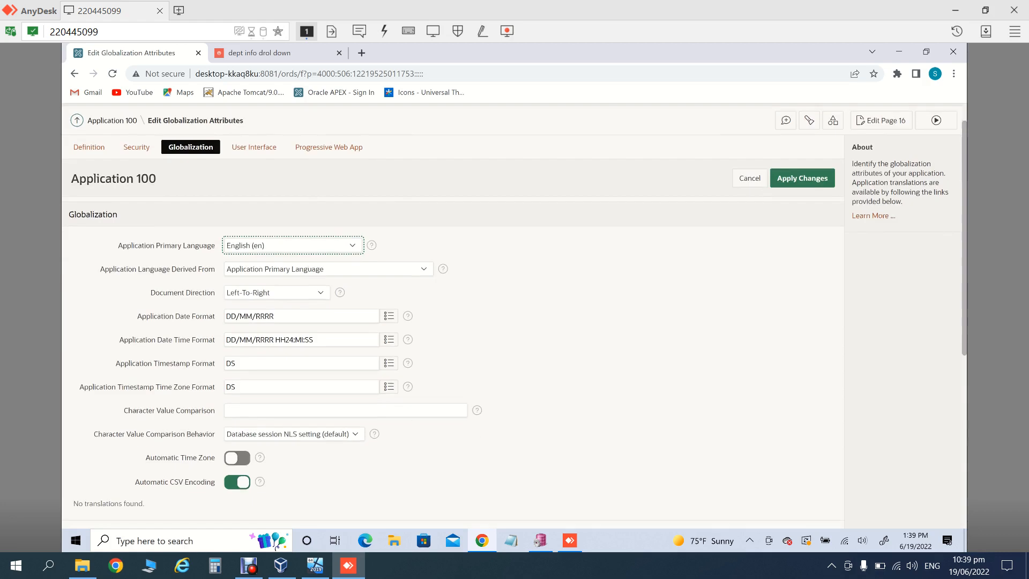
scroll(514, 311, up, 2)
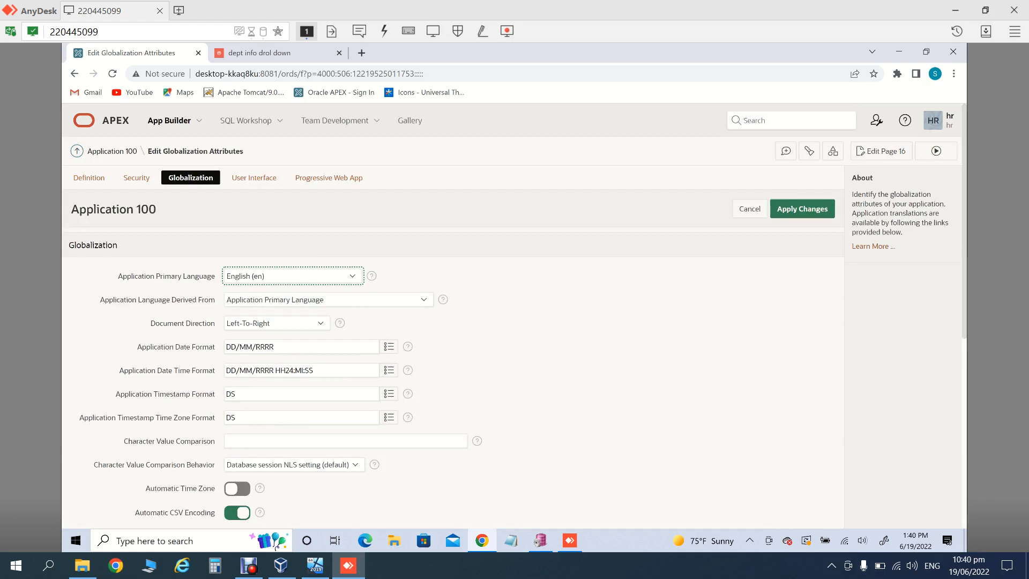
click(254, 177)
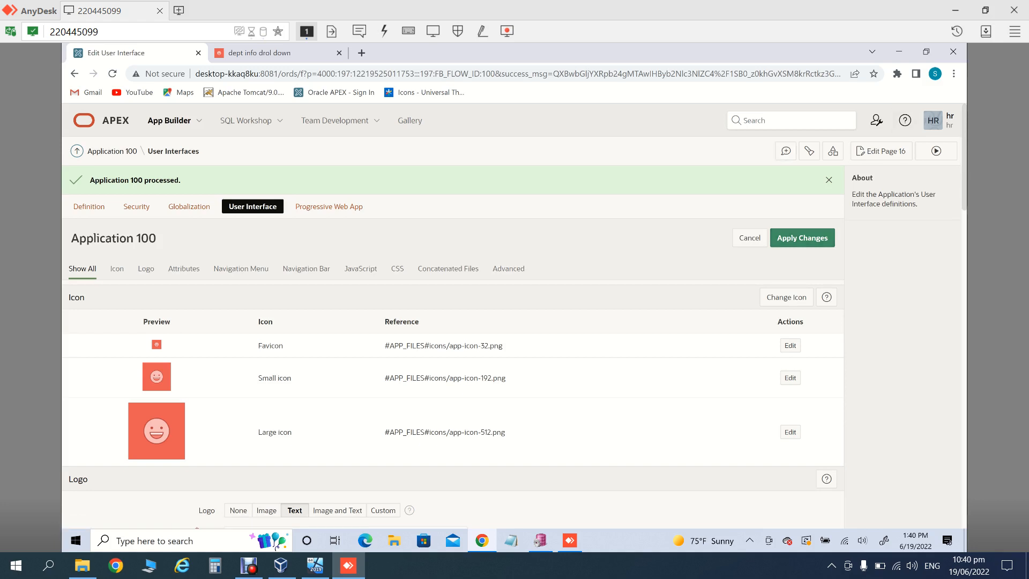
Step: Set the navigation menu position to Top, preview it in the running app, and return
click(803, 238)
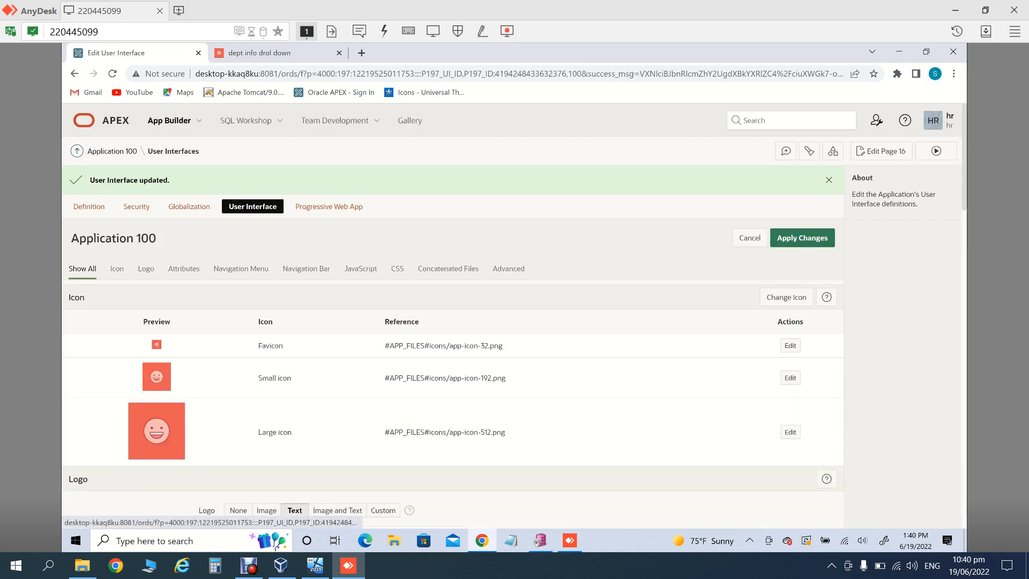
click(184, 269)
click(241, 269)
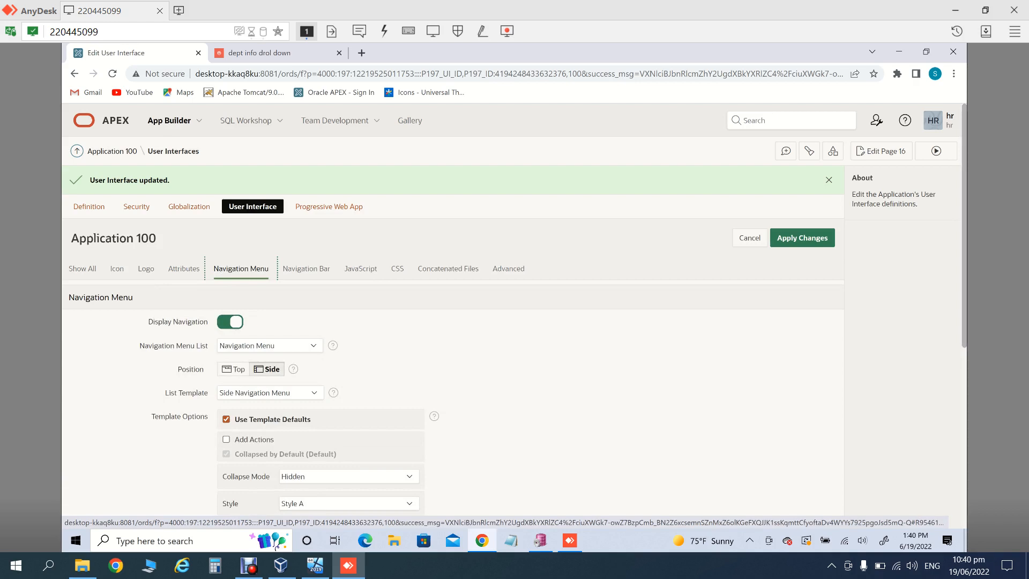
scroll(515, 309, down, 1)
scroll(515, 301, down, 2)
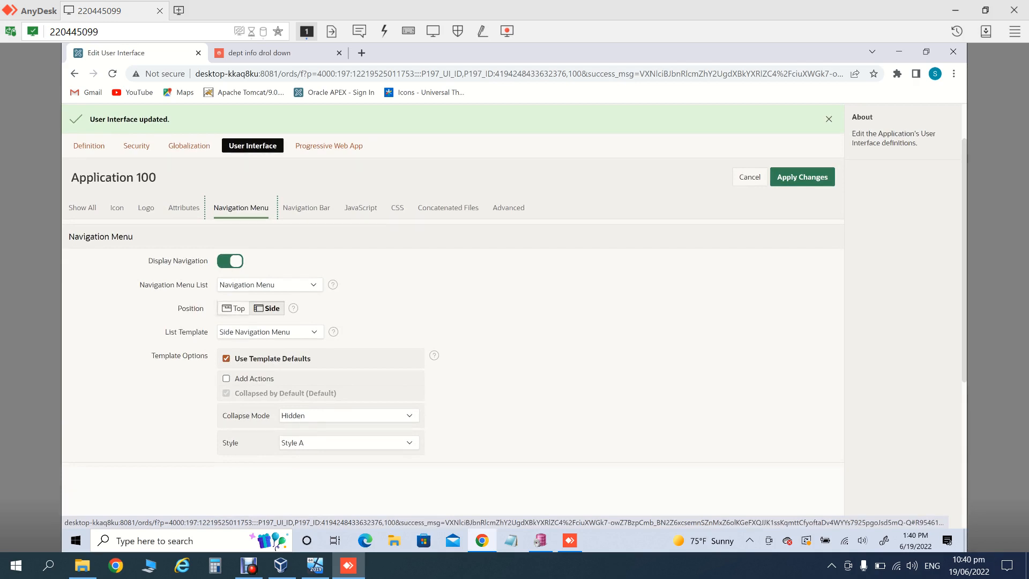
click(234, 308)
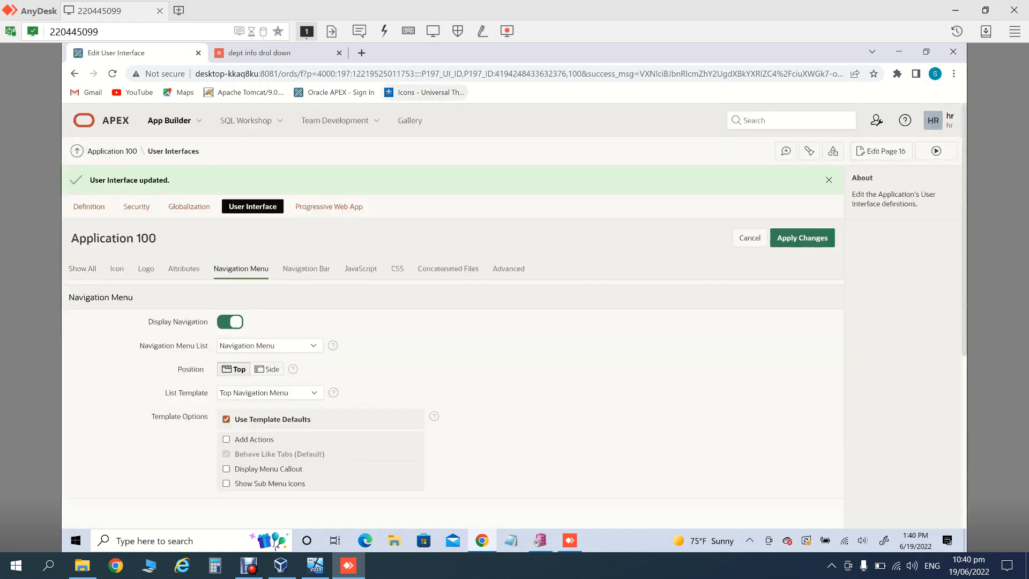
click(936, 151)
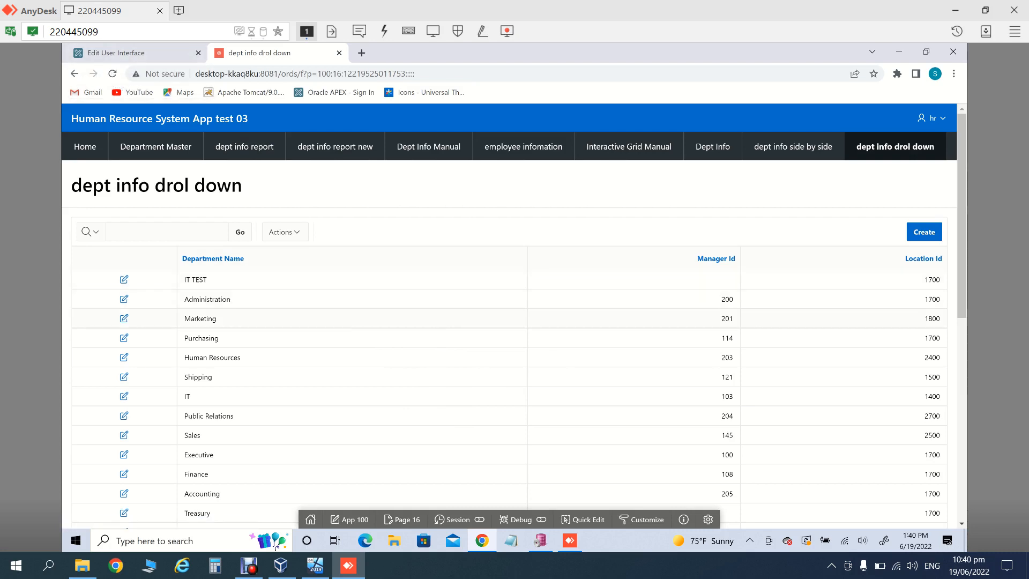
click(115, 52)
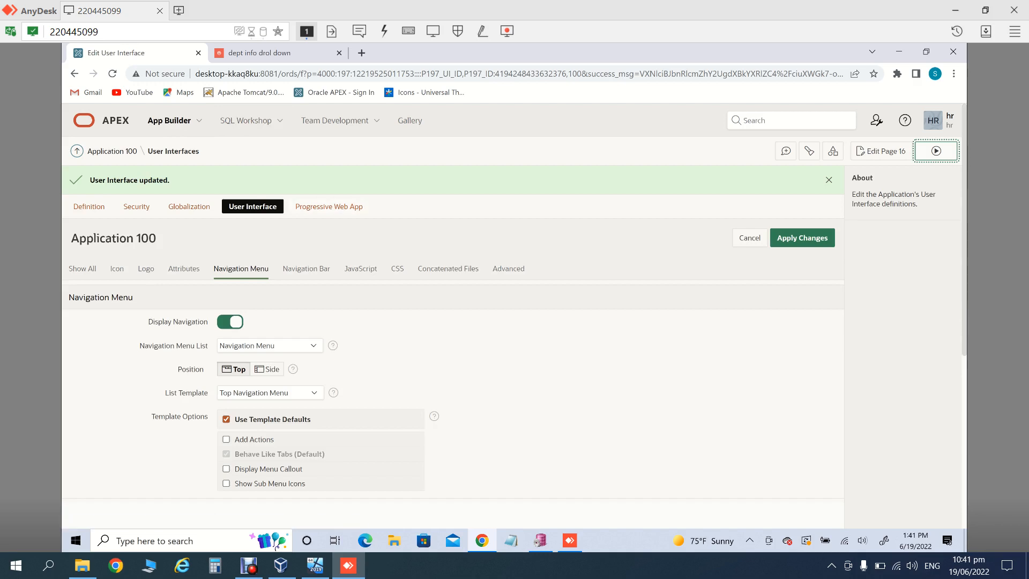
Step: Use position Side with the Top Navigation Mega Menu template, save, and open the app's mega menu
click(267, 369)
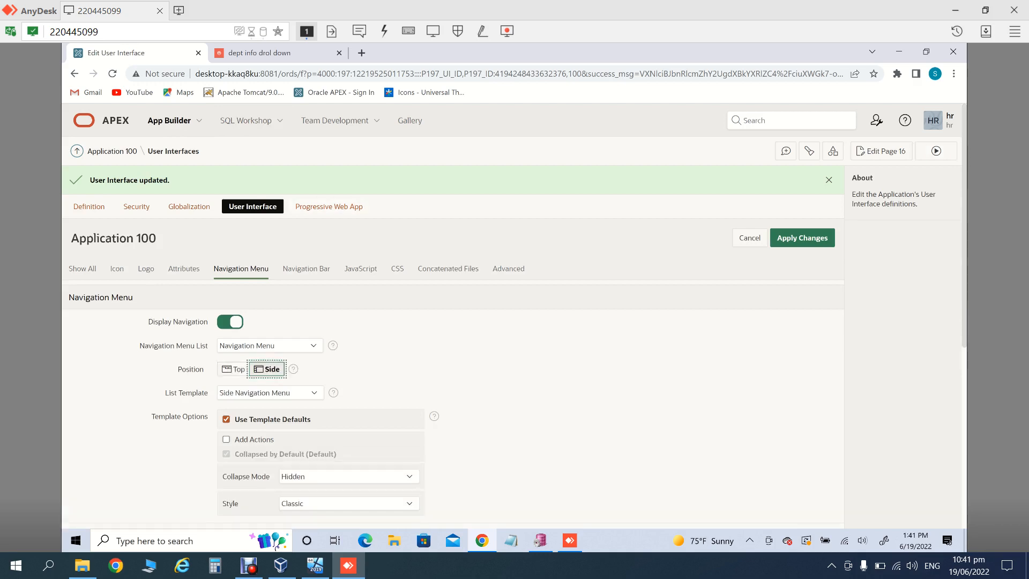
click(270, 393)
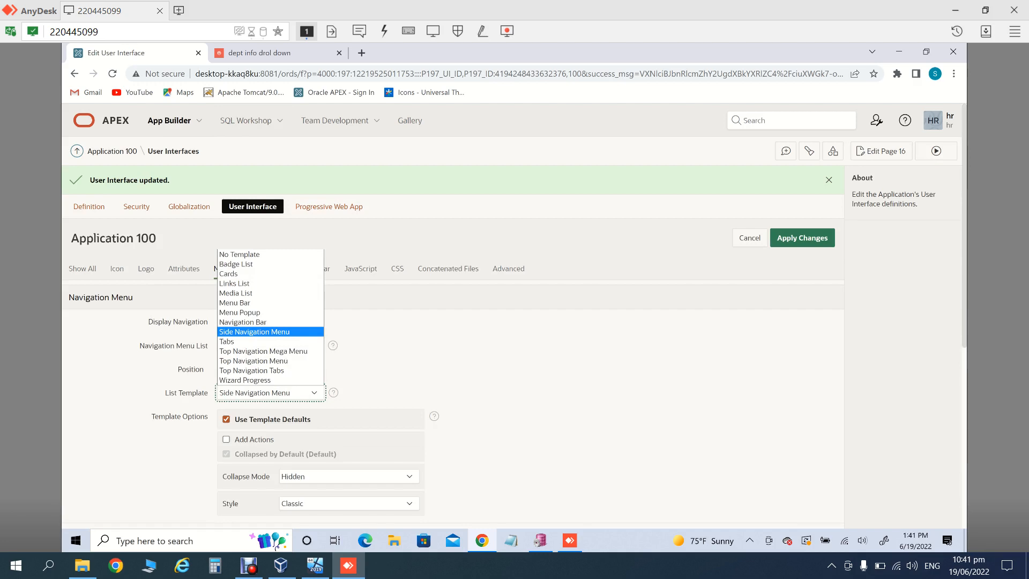
key(Escape)
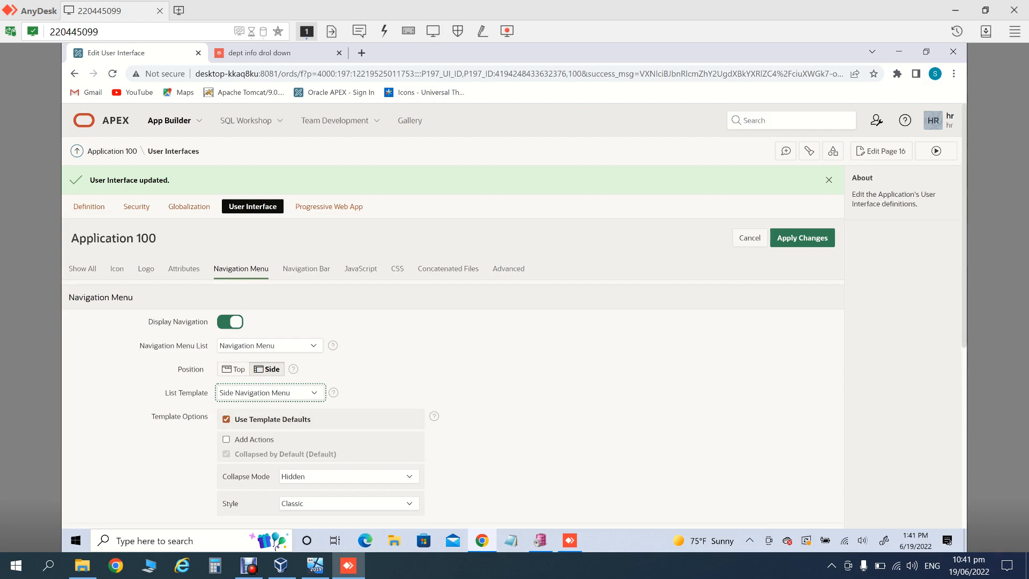
drag(964, 225, 964, 248)
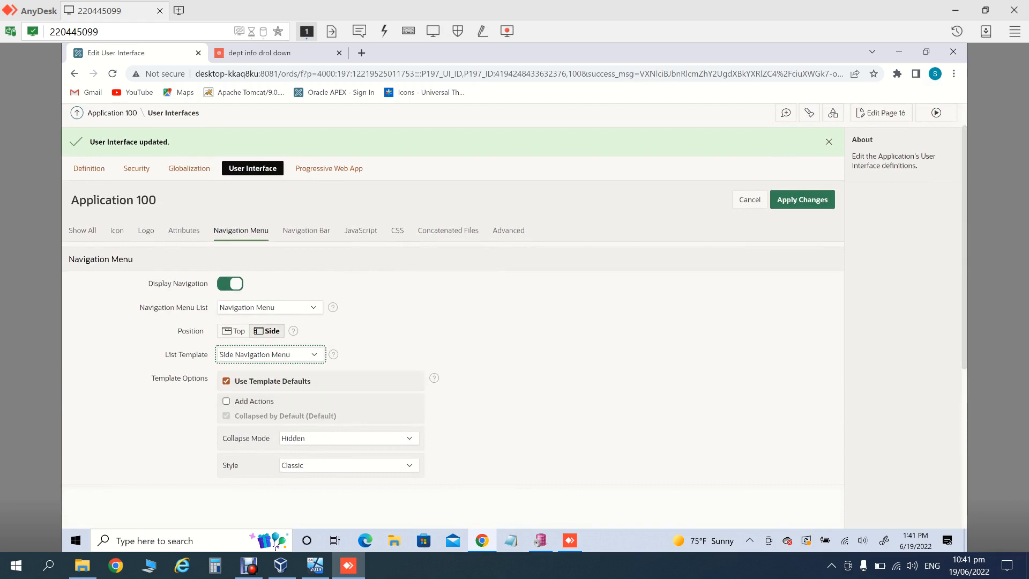
click(314, 354)
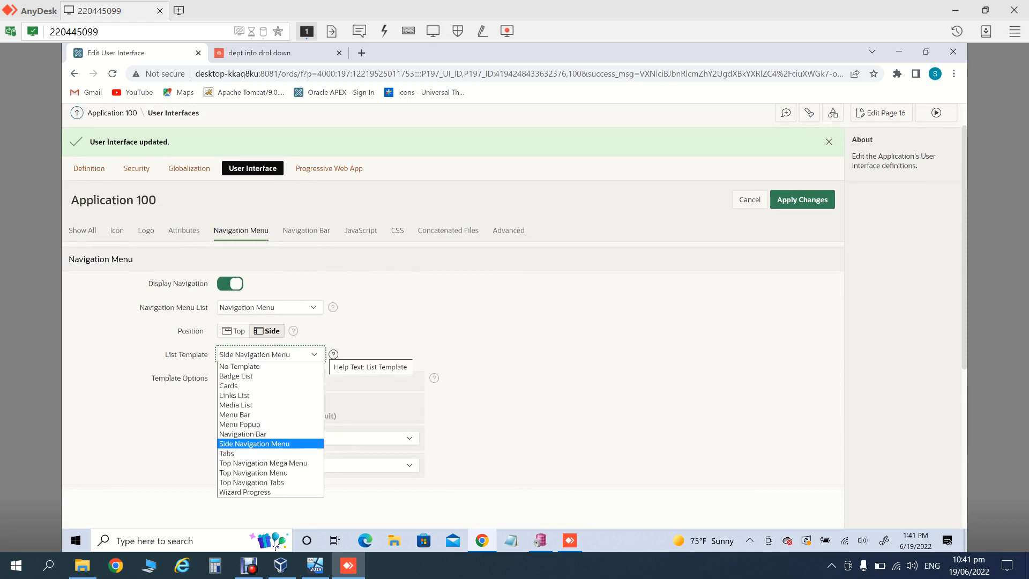
key(Down)
key(Down)
key(Return)
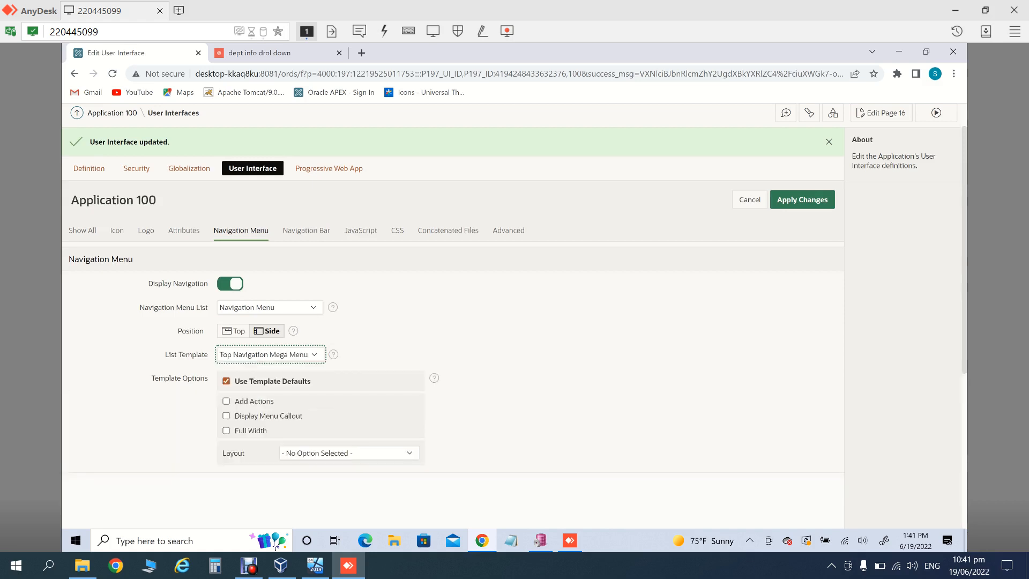
click(803, 200)
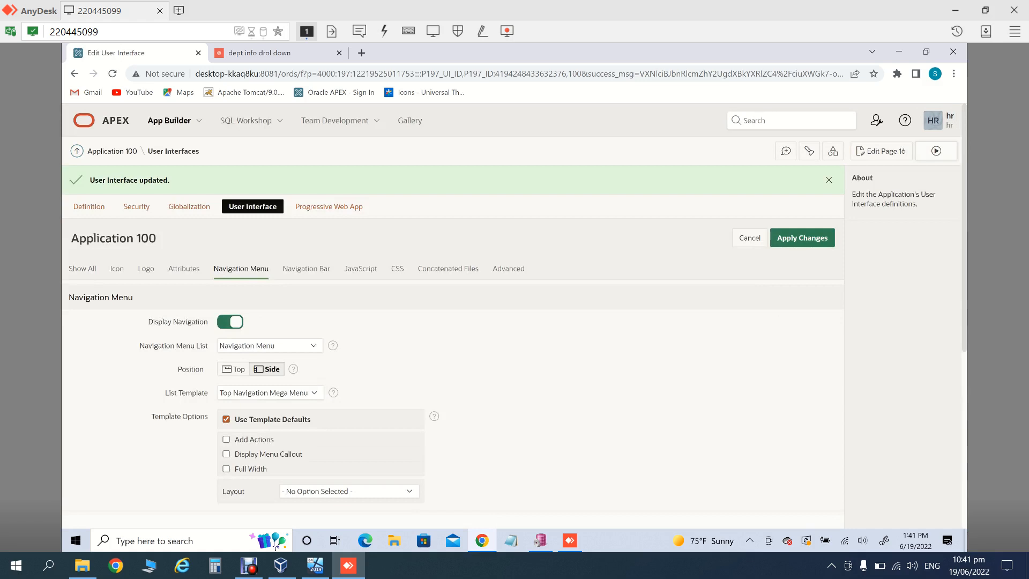
click(936, 150)
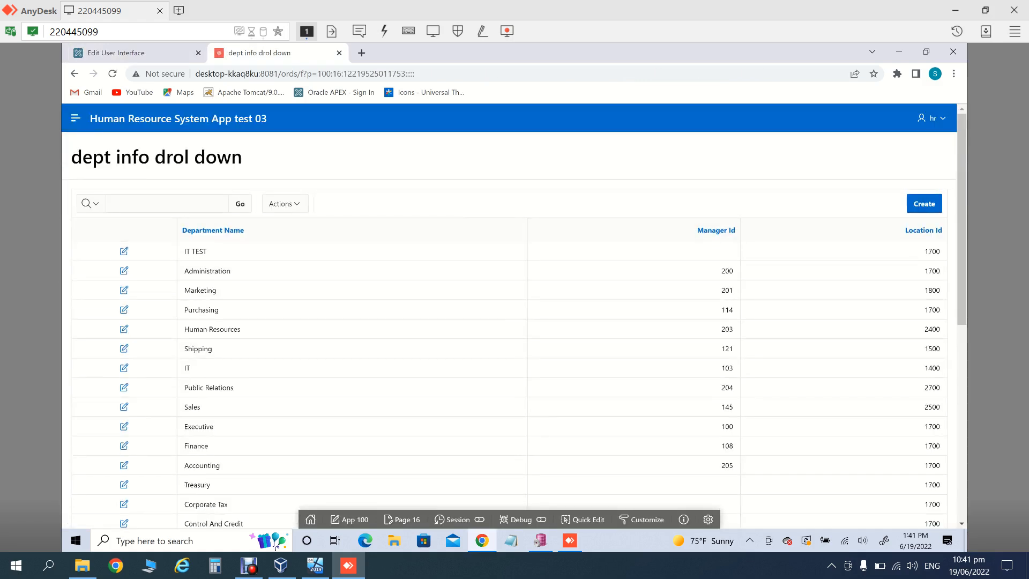
click(76, 118)
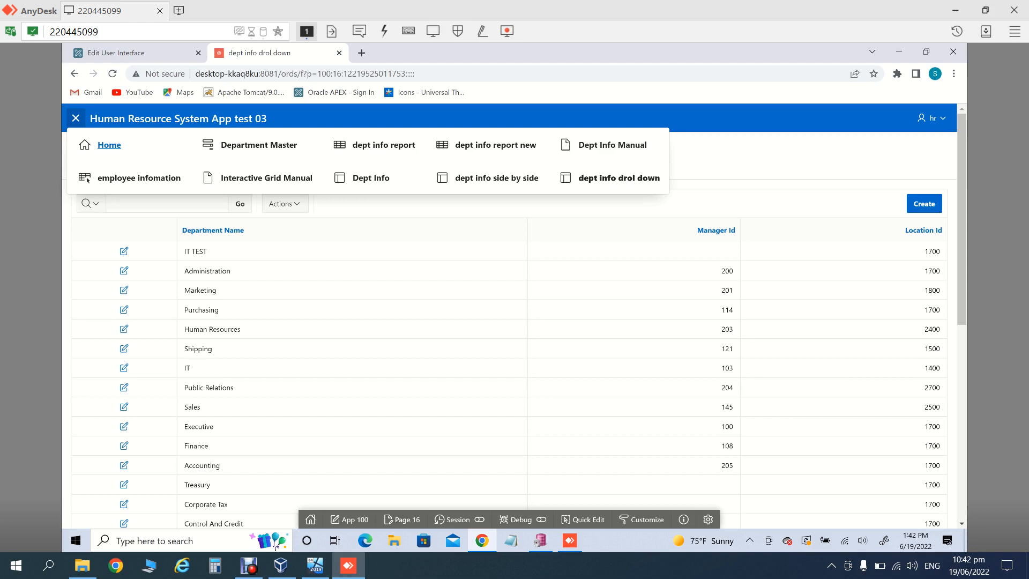
Step: Close the app's mega menu and go back to the navigation menu's List Template setting
click(76, 118)
click(115, 53)
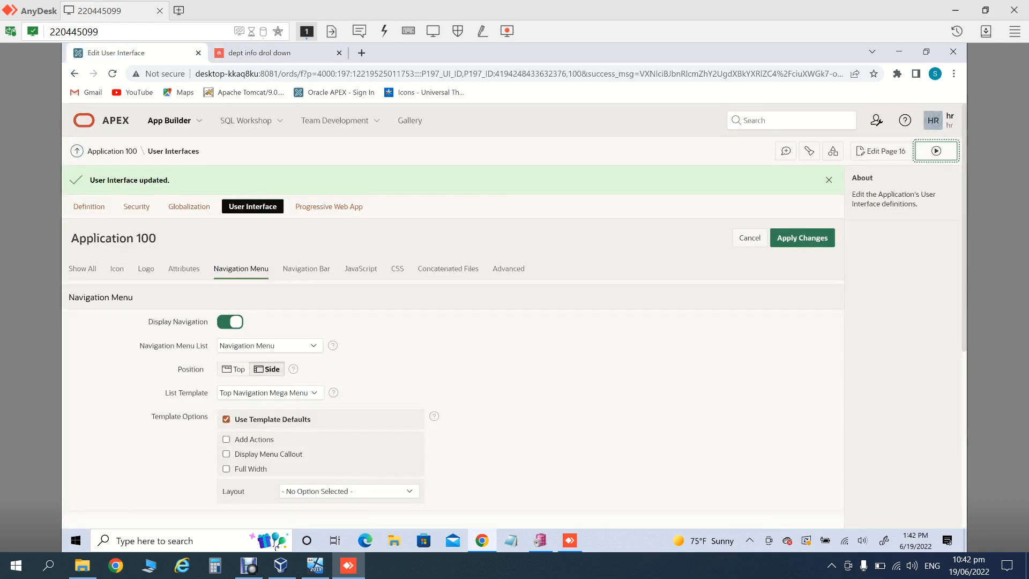
click(270, 393)
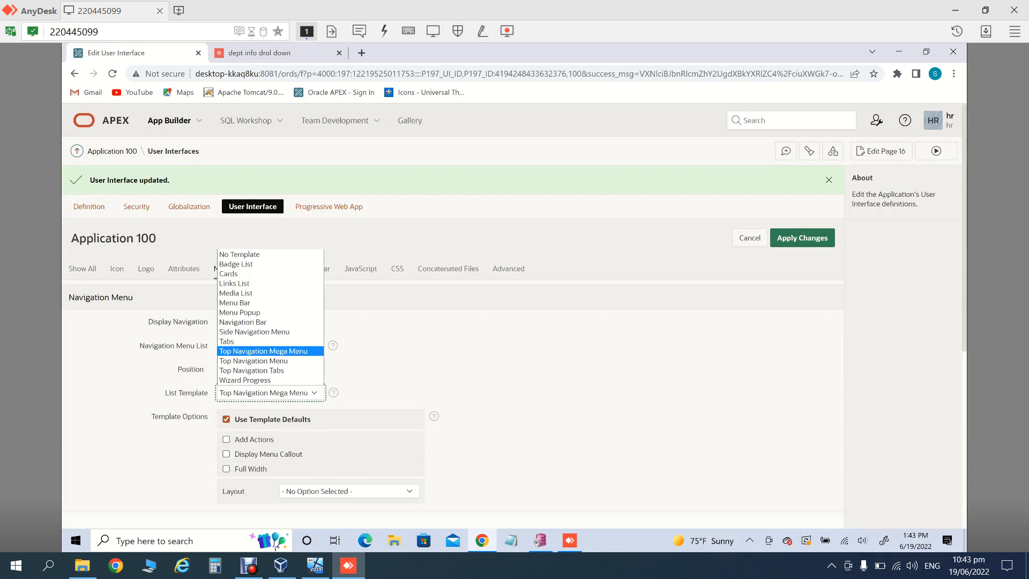
Step: Change the navigation list template to Top Navigation Menu and apply the changes
key(Down)
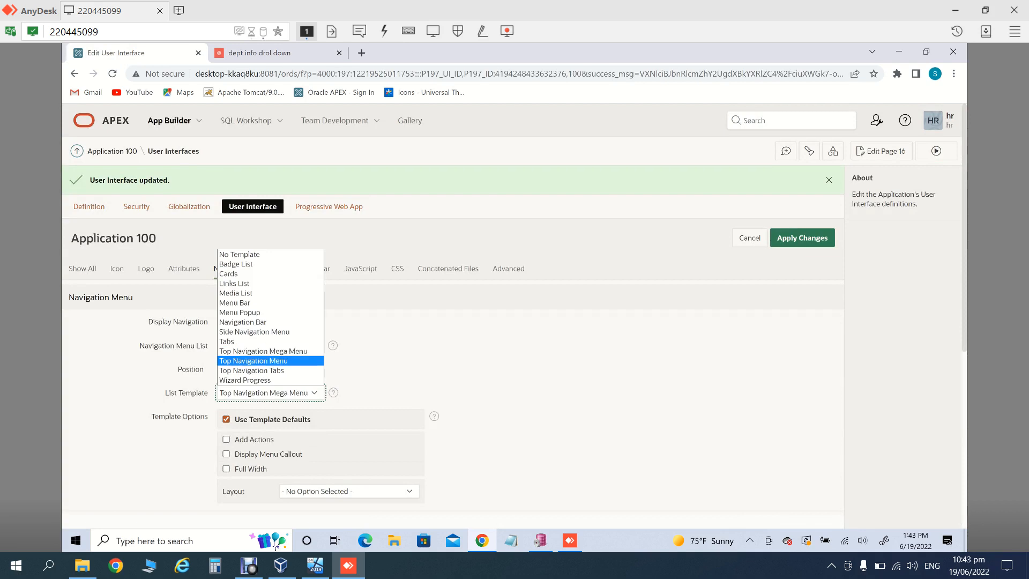
key(Return)
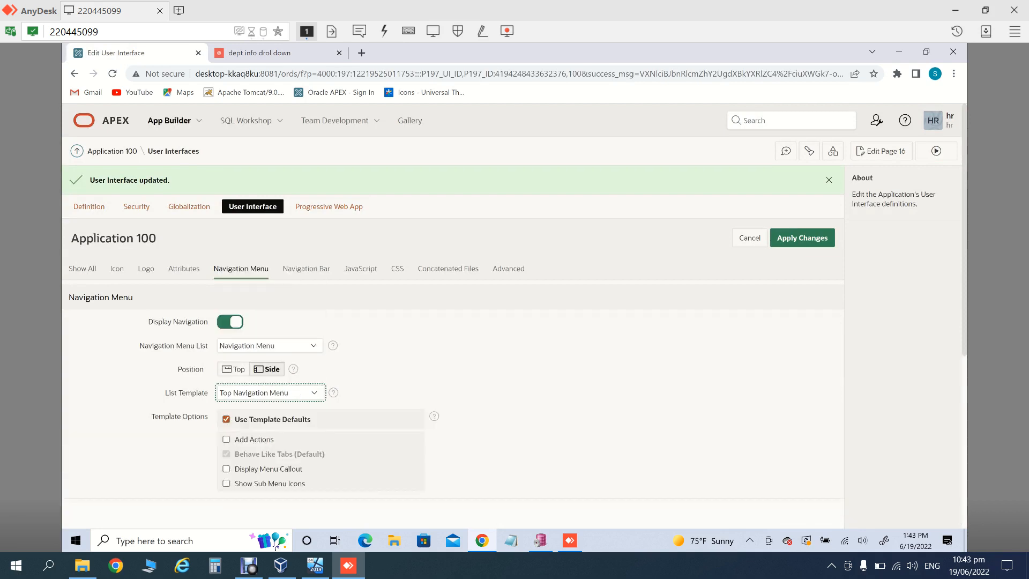
click(803, 238)
Step: Run the app, expand the overflow tabs, open the employee information page, then return
click(936, 151)
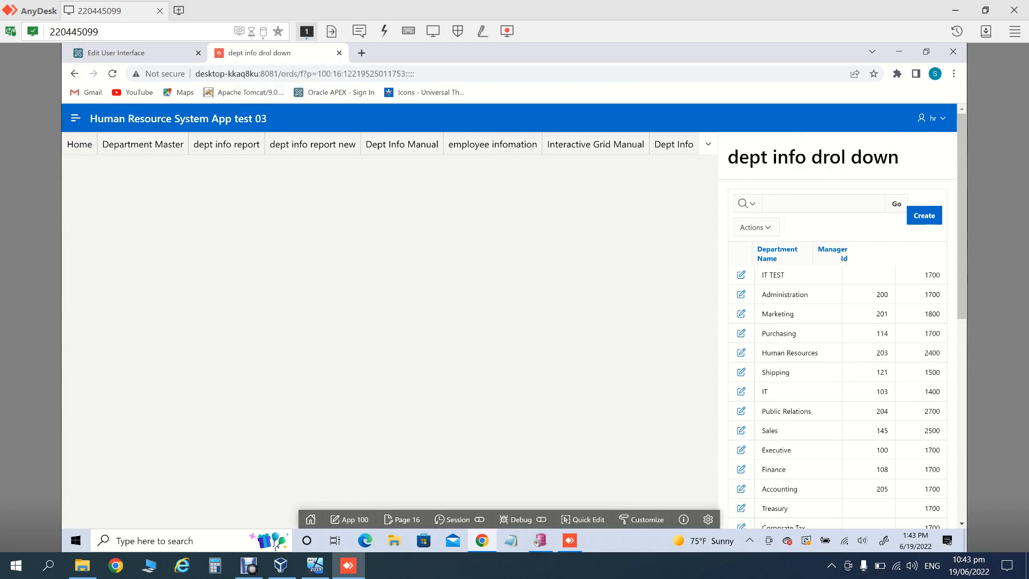
click(708, 144)
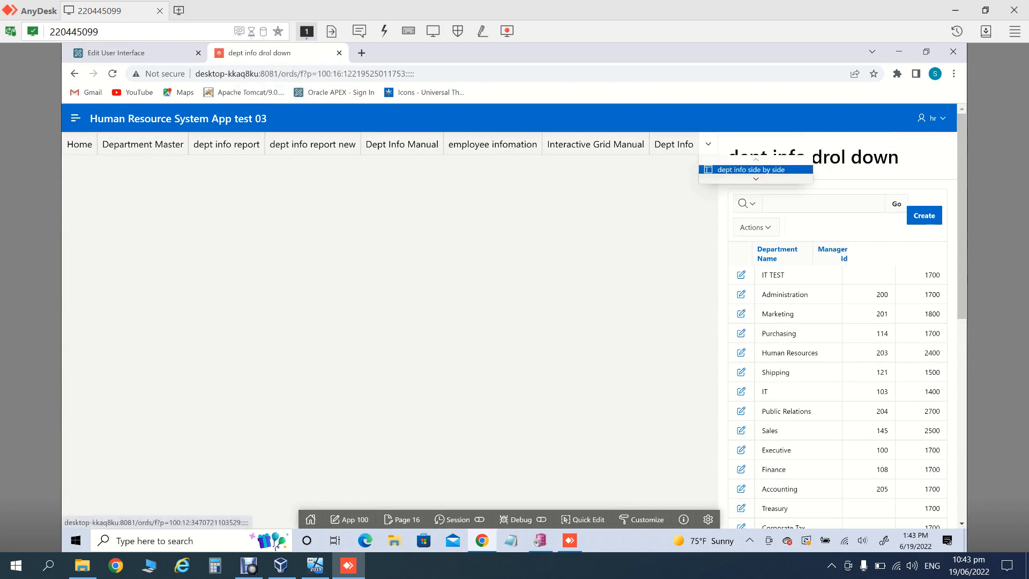
click(227, 144)
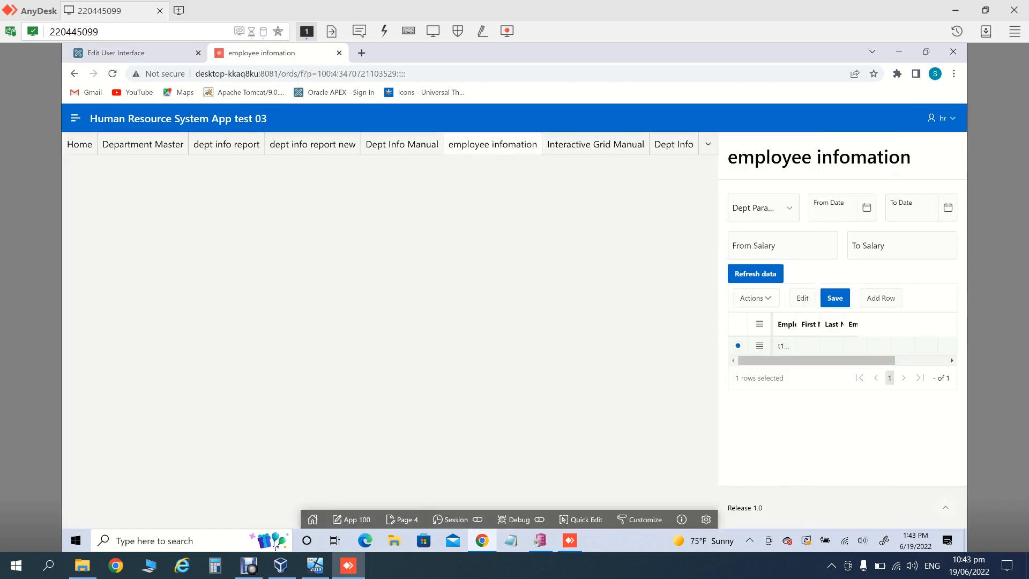
click(137, 53)
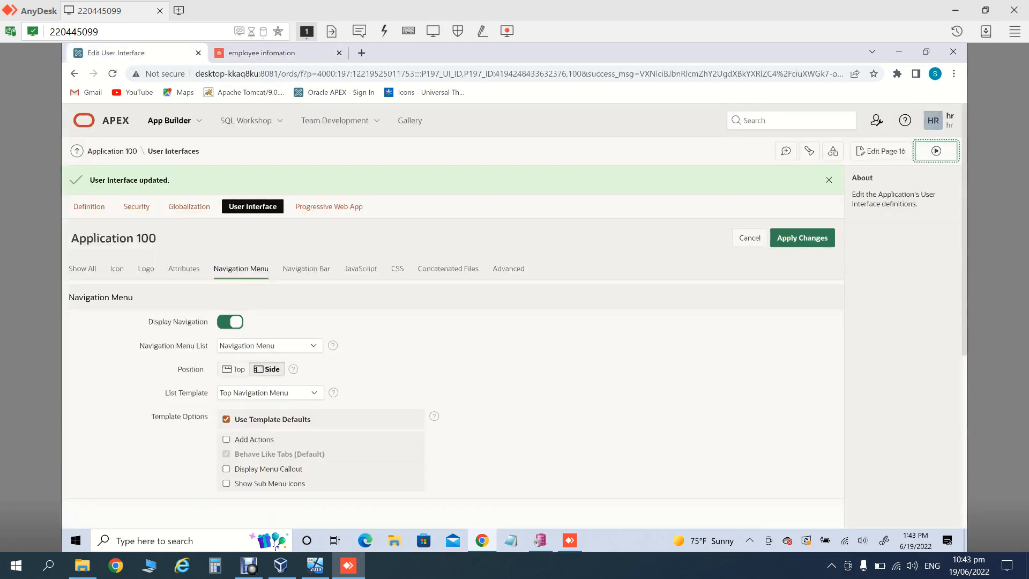
Step: Switch the navigation list template to Top Navigation Tabs and apply the changes
click(268, 393)
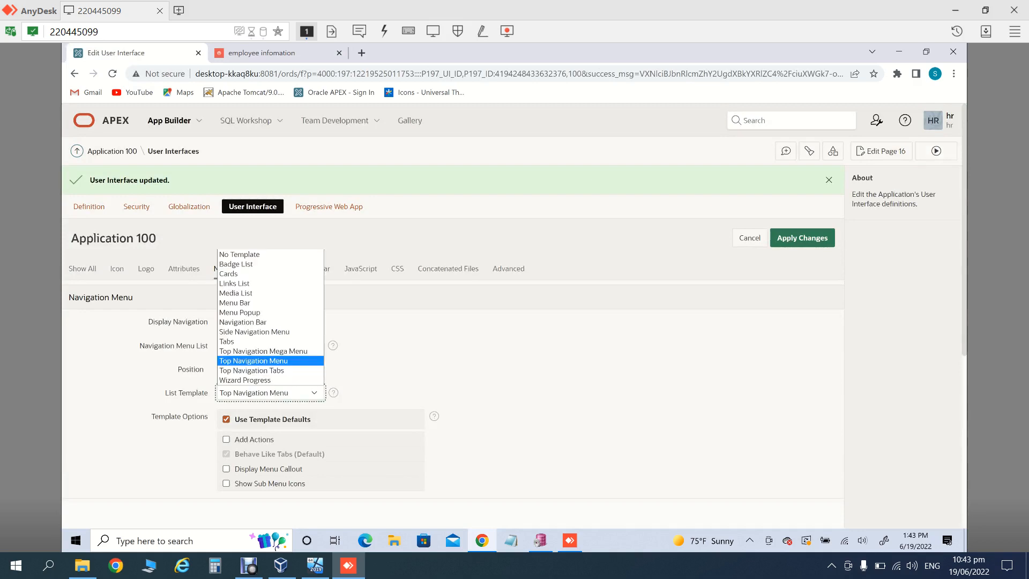
key(Down)
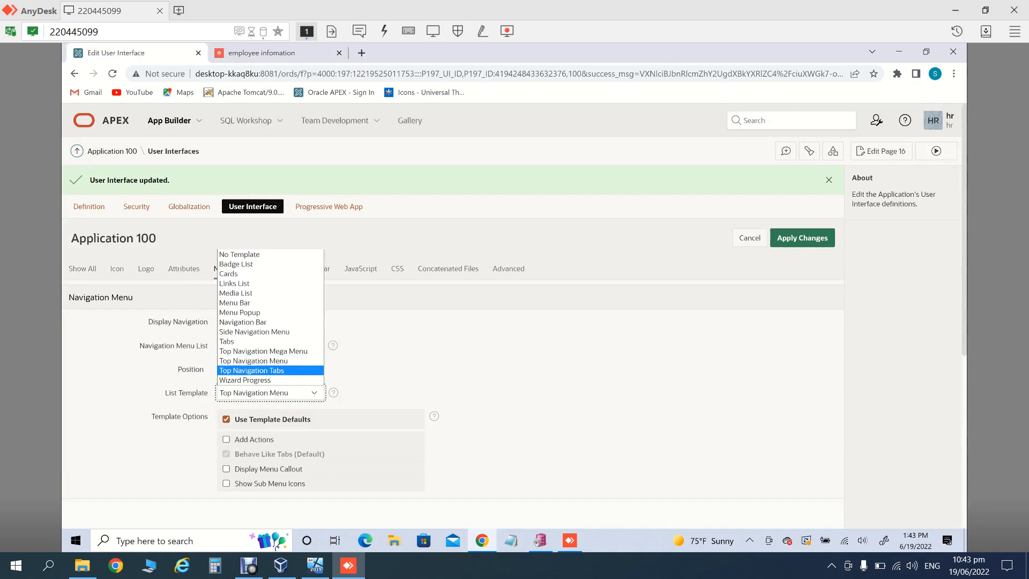
key(Return)
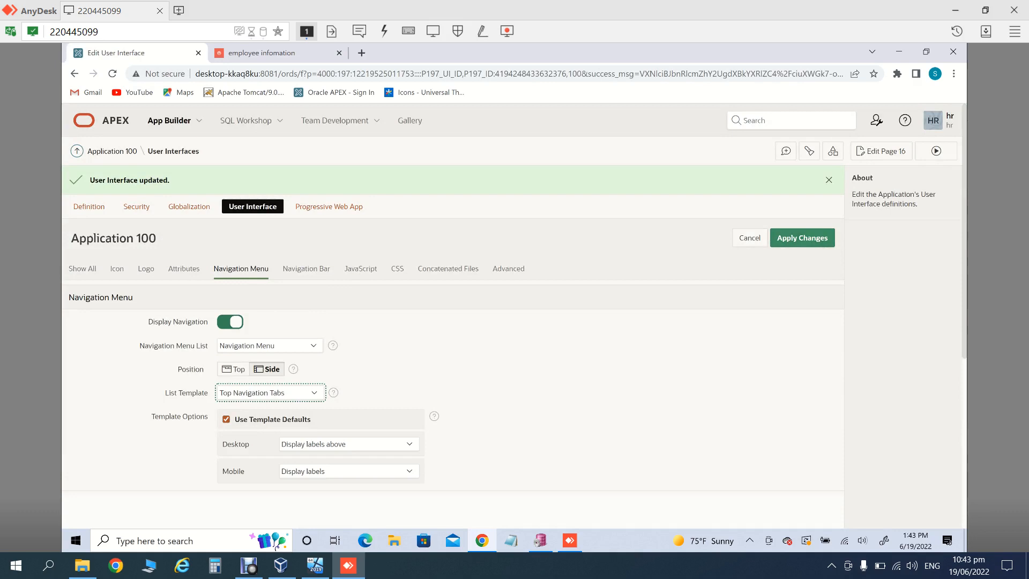
click(802, 238)
Step: Preview the icon tabs in the running app by opening Dept Info Manual, then return
click(936, 151)
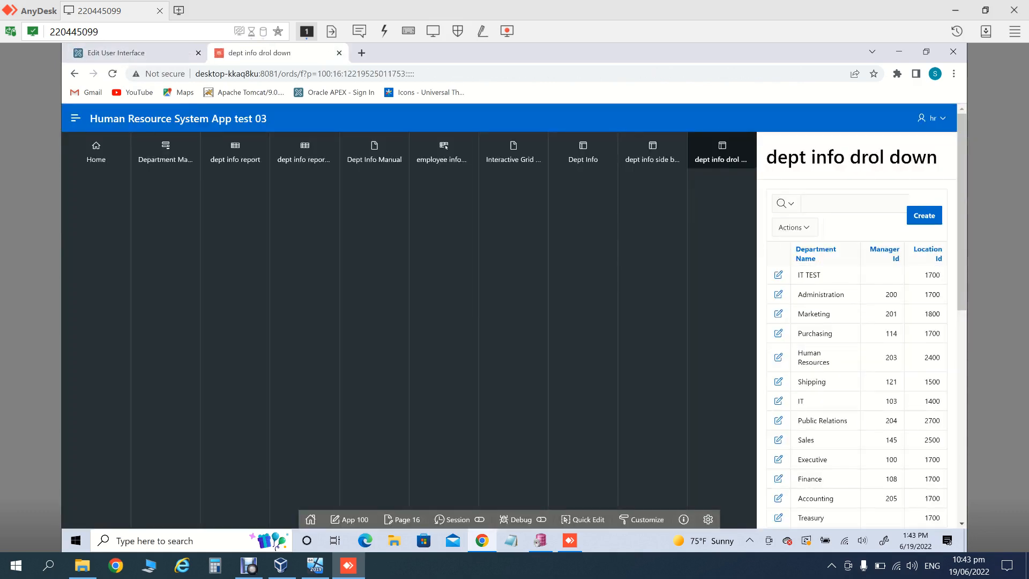
click(374, 153)
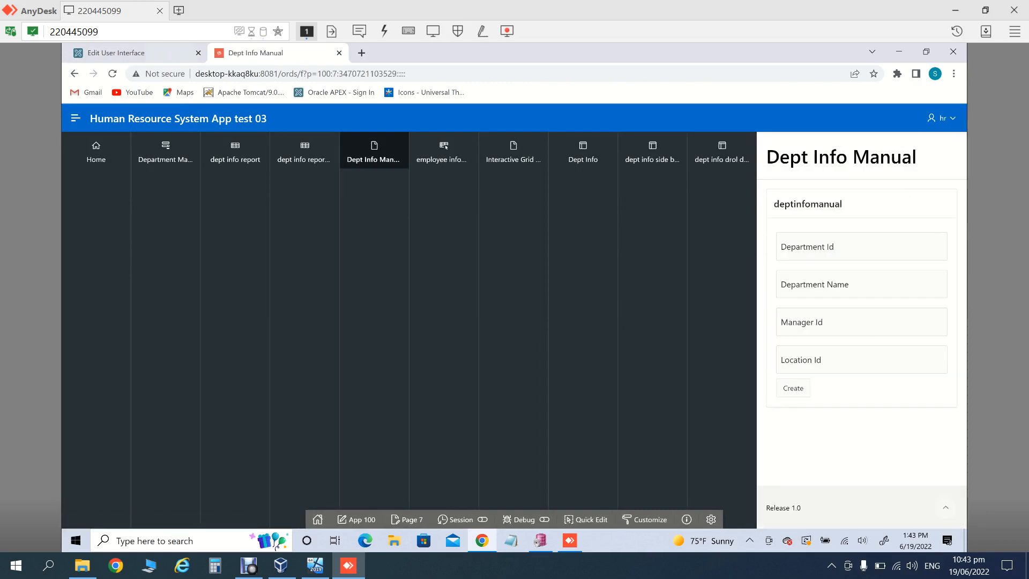
click(152, 54)
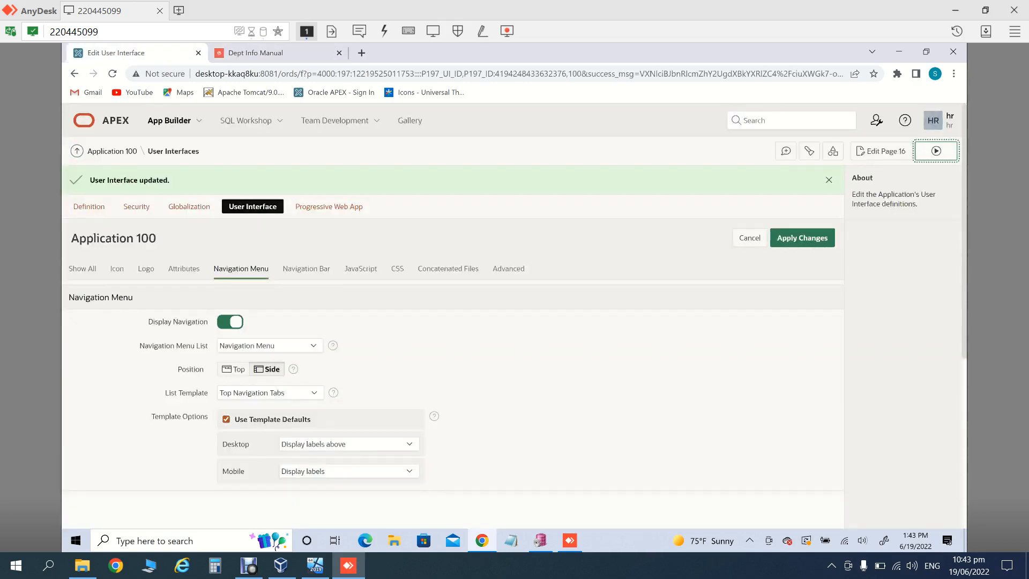
Step: Set the navigation menu position to Top, apply, and preview the text tabs in the app
click(267, 370)
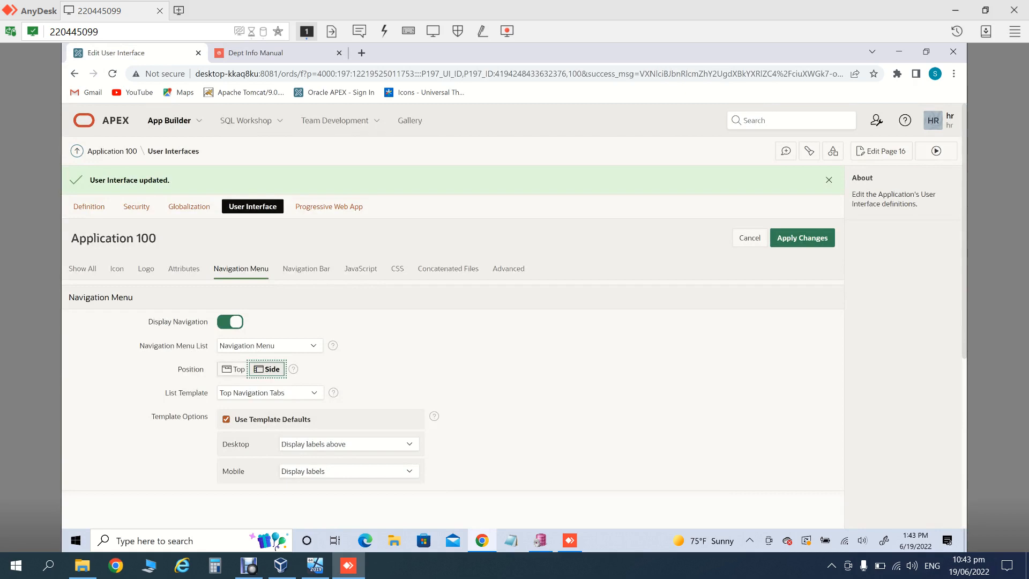
key(Left)
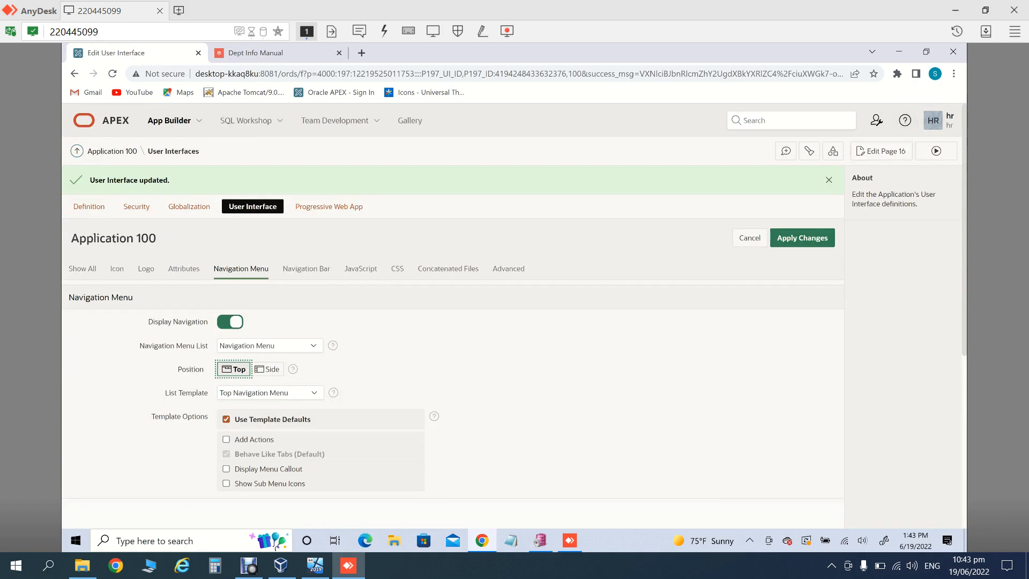
click(802, 238)
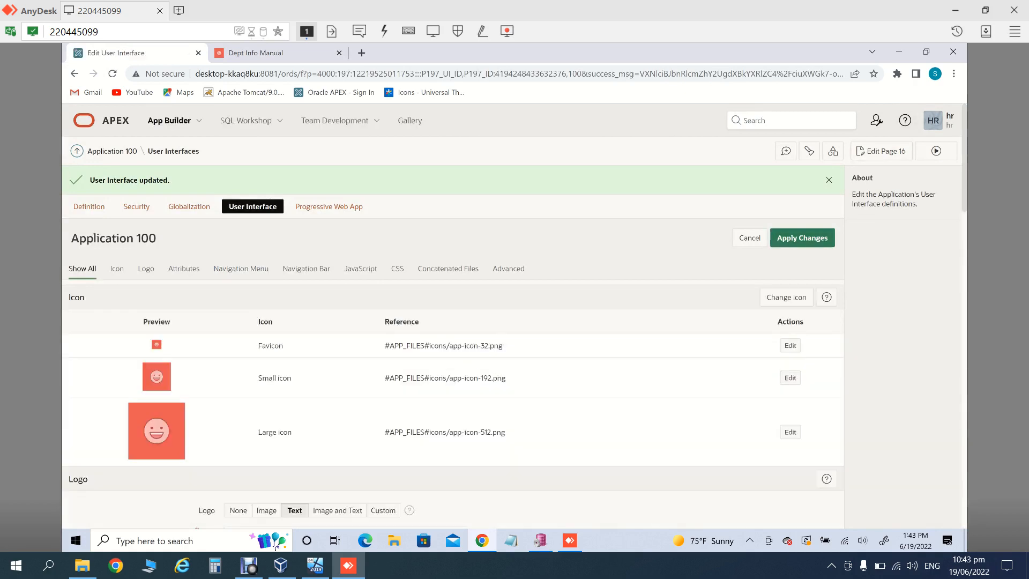
click(936, 151)
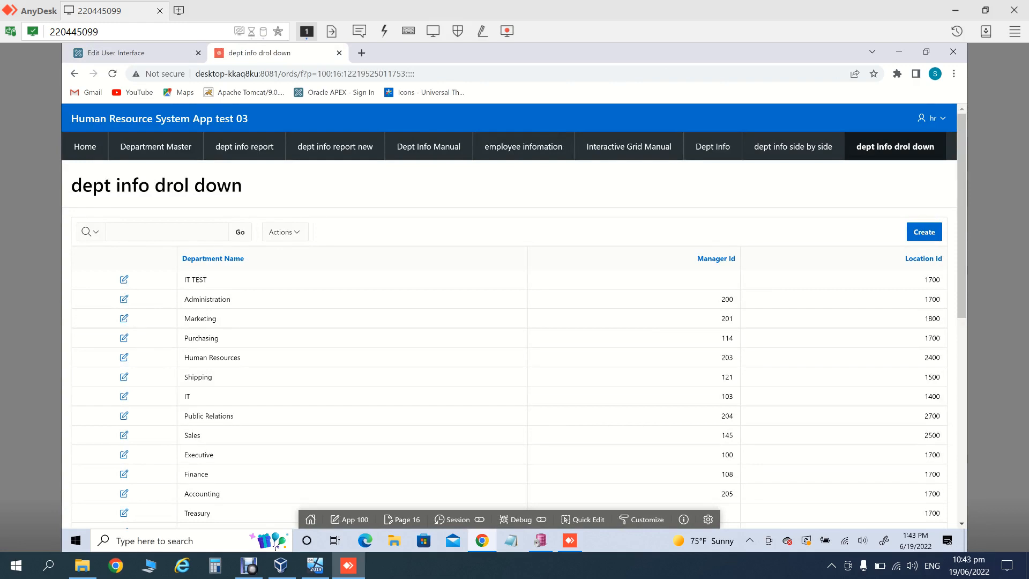
click(135, 53)
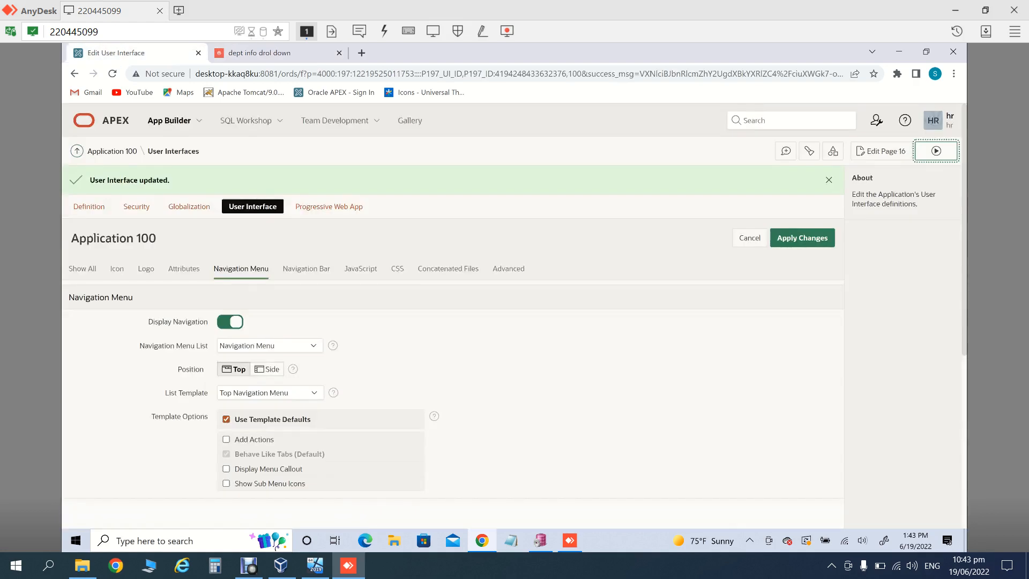
Step: Choose Navigation Bar as the navigation list template
click(270, 393)
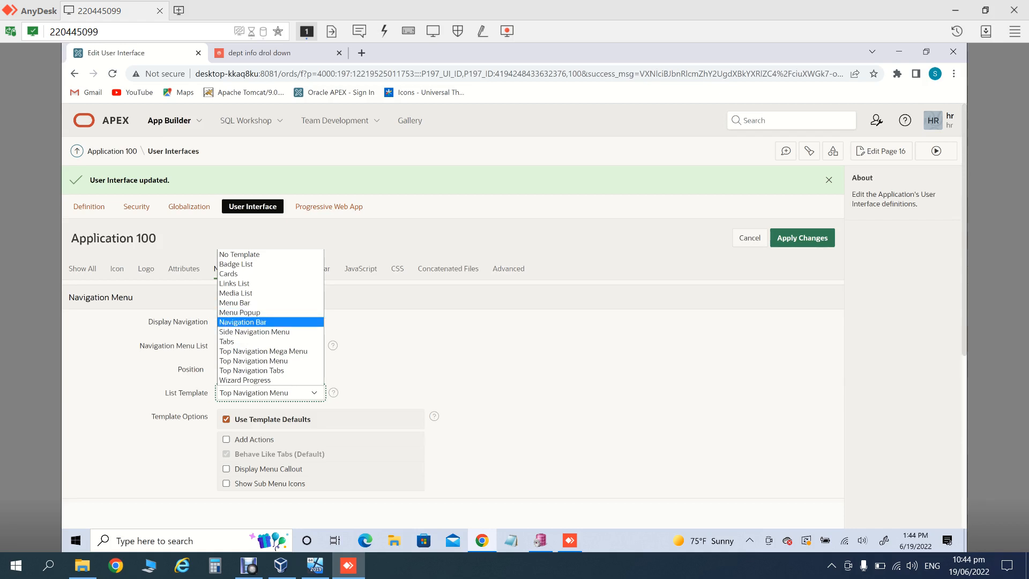
key(Down)
key(Down)
key(Down)
key(Down)
key(Down)
key(Down)
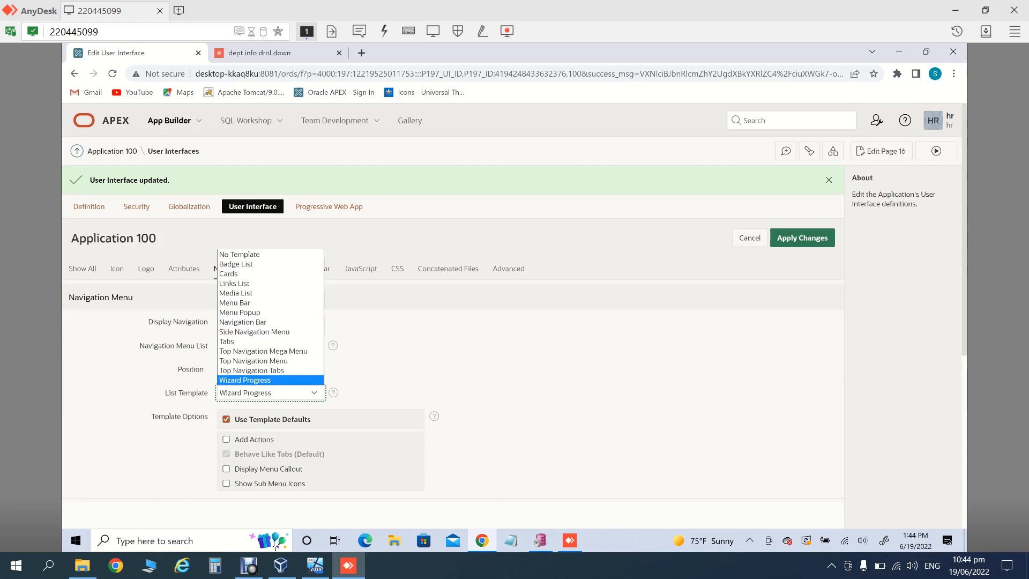
key(Up)
key(Up)
key(Up)
key(Up)
key(Up)
key(Up)
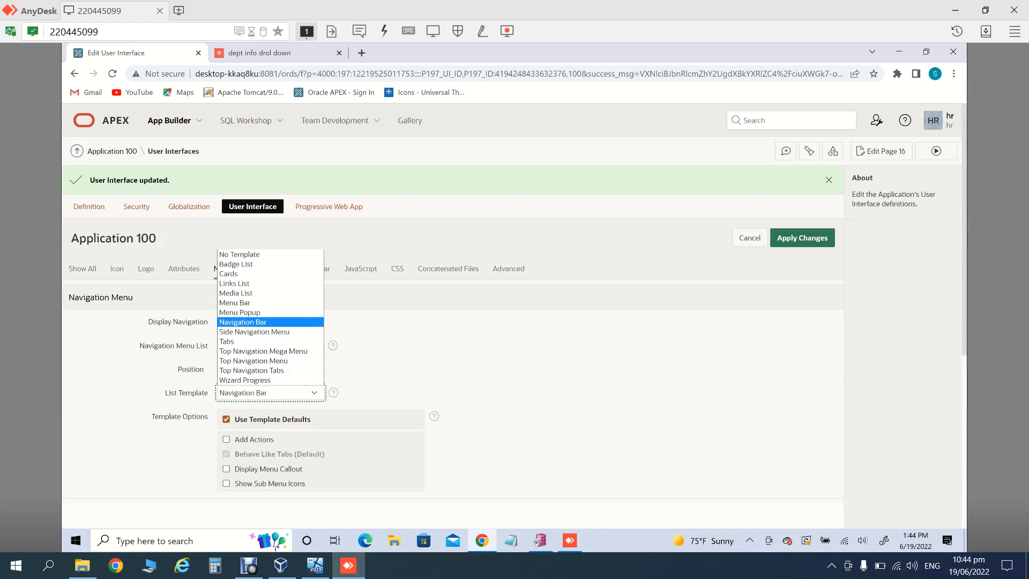
key(Return)
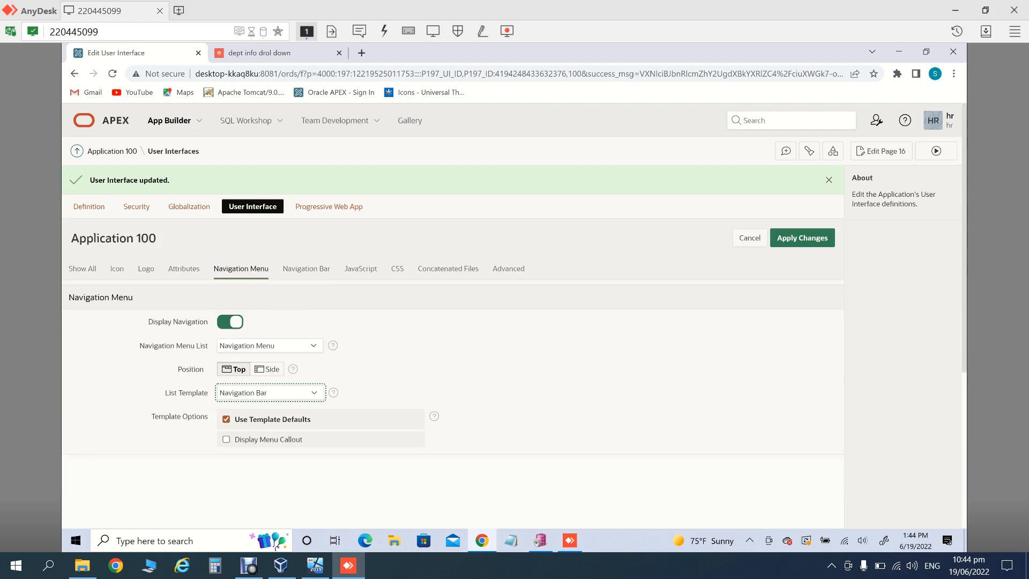
Step: Keep Navigation Menu as the menu list, apply, and preview the compact icon links
click(270, 345)
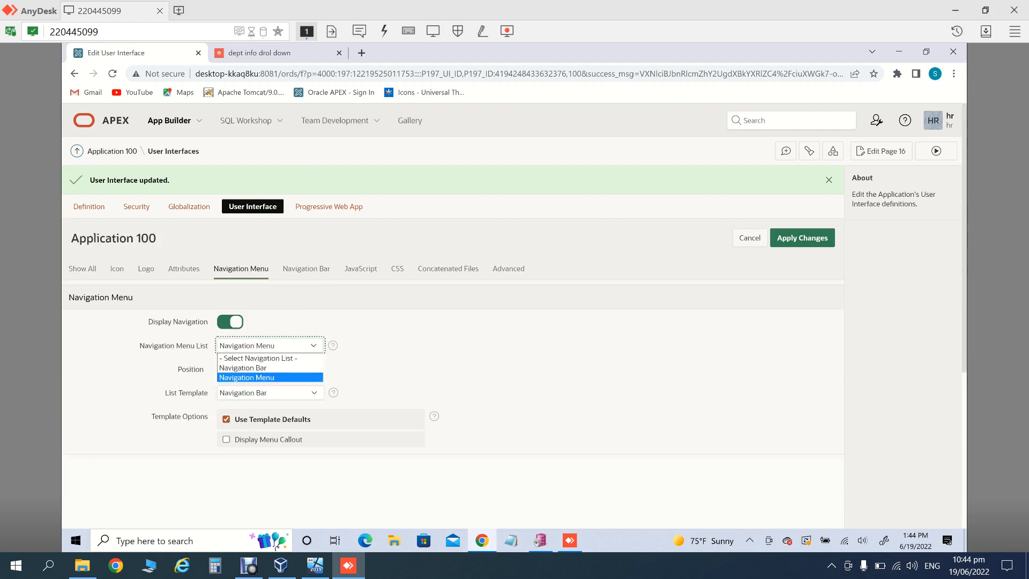
key(Return)
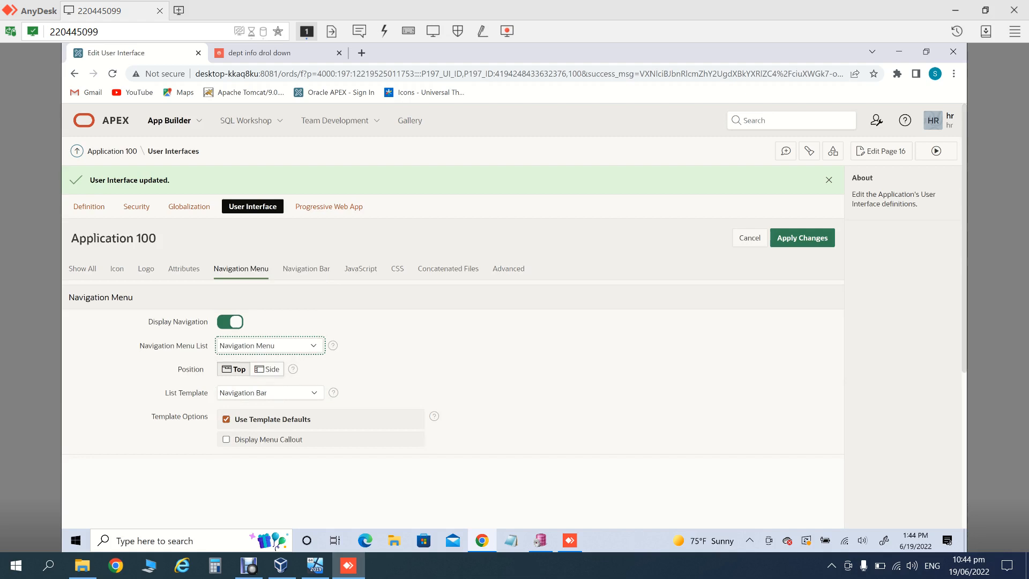
click(802, 238)
click(936, 152)
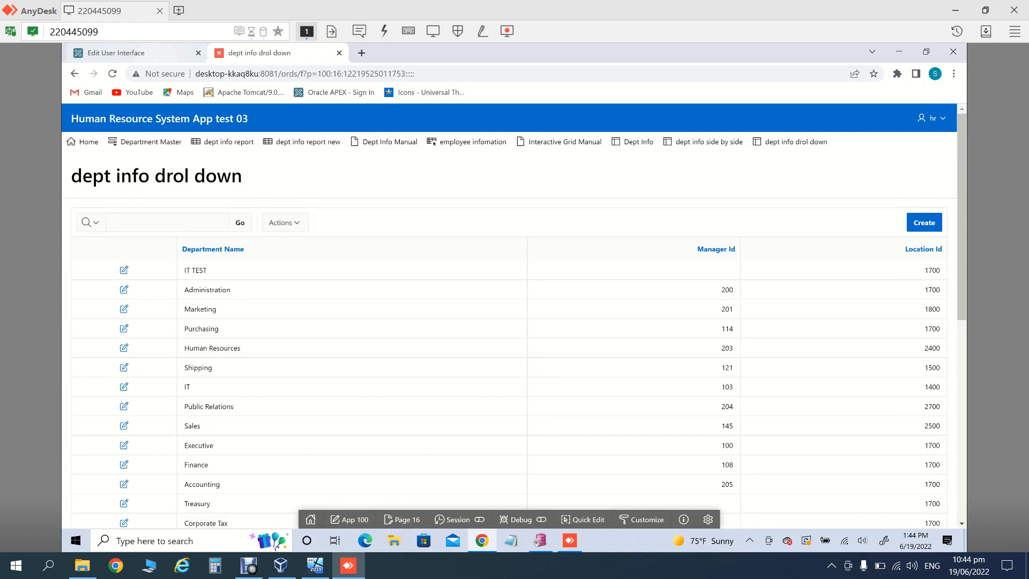
click(115, 53)
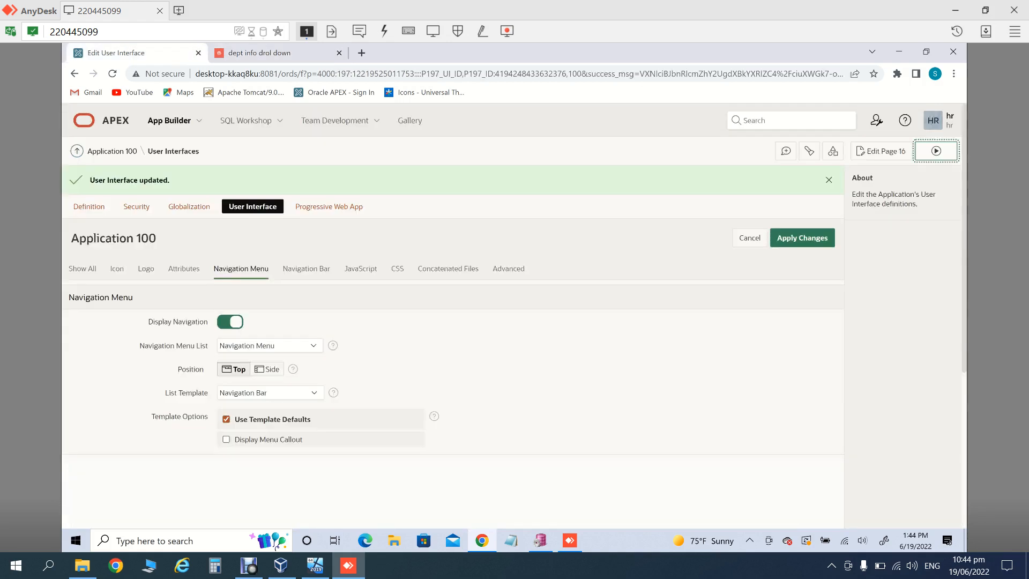
Step: Restore the side navigation menu, preview it, then view the Progressive Web App settings
click(267, 369)
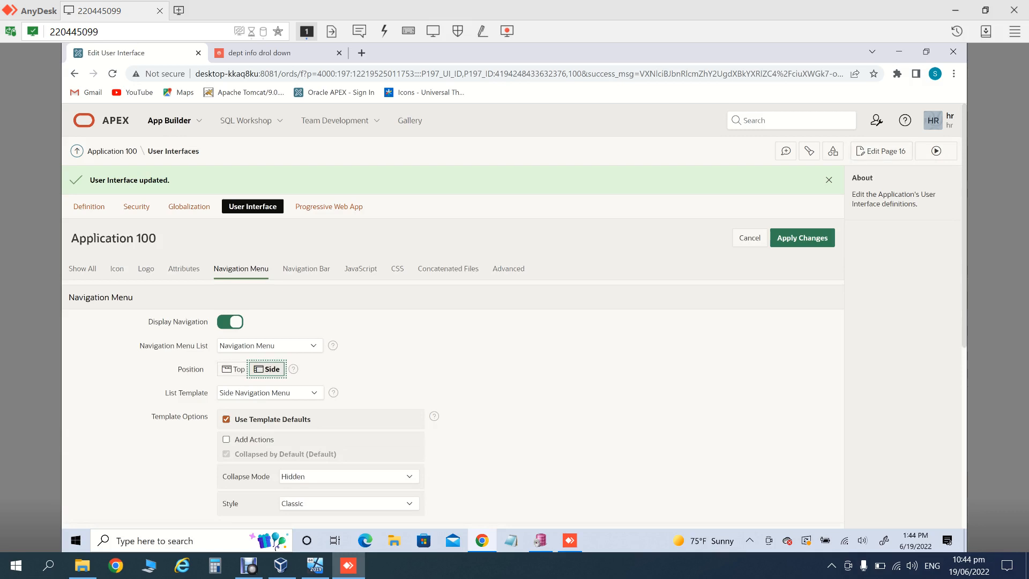
click(802, 238)
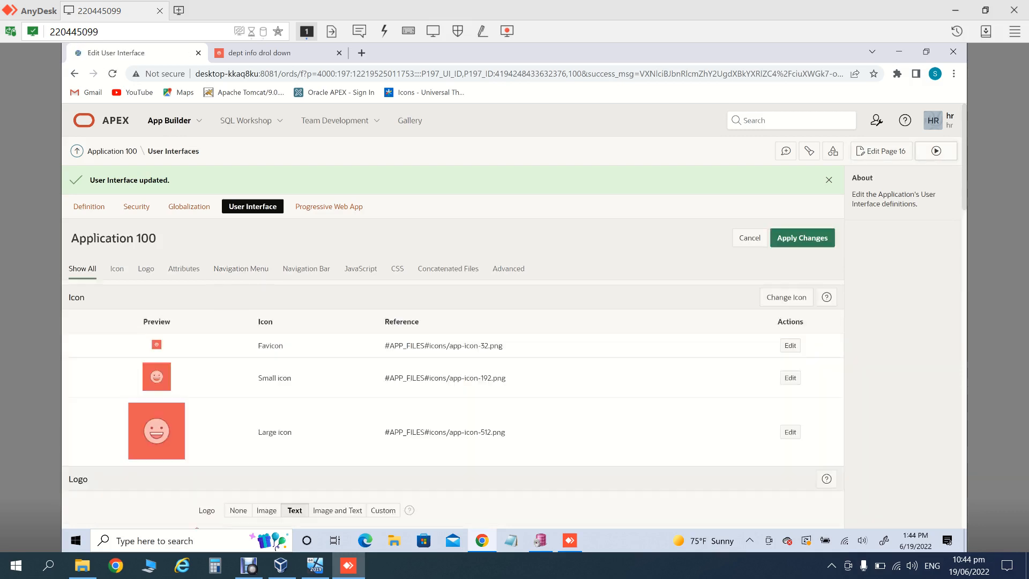
click(937, 151)
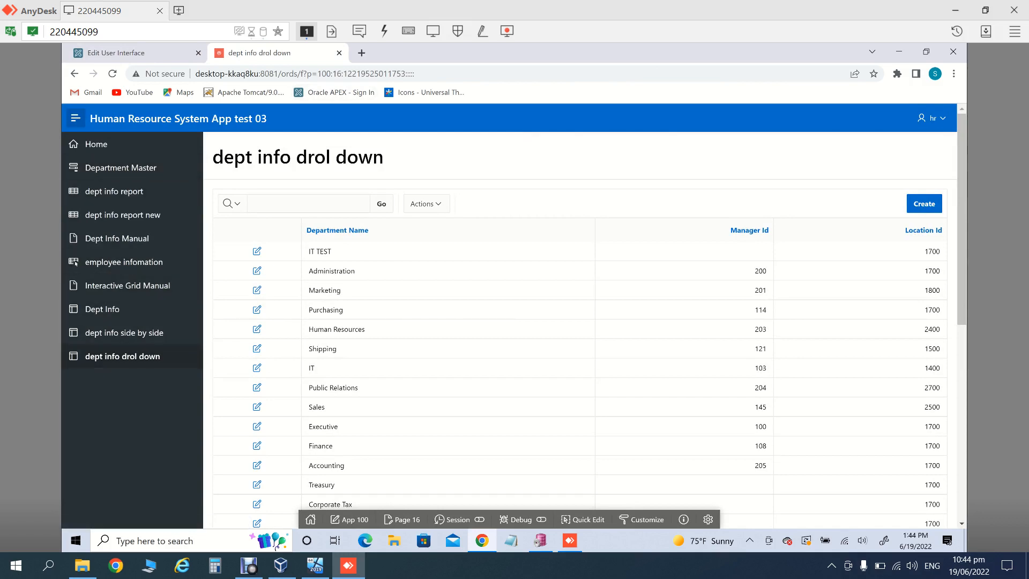
click(128, 53)
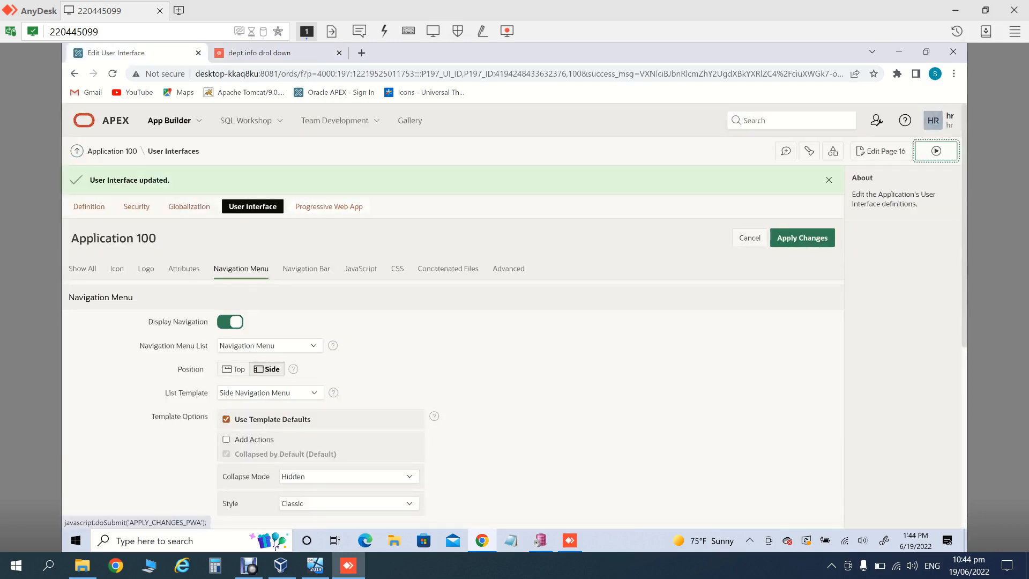
click(328, 206)
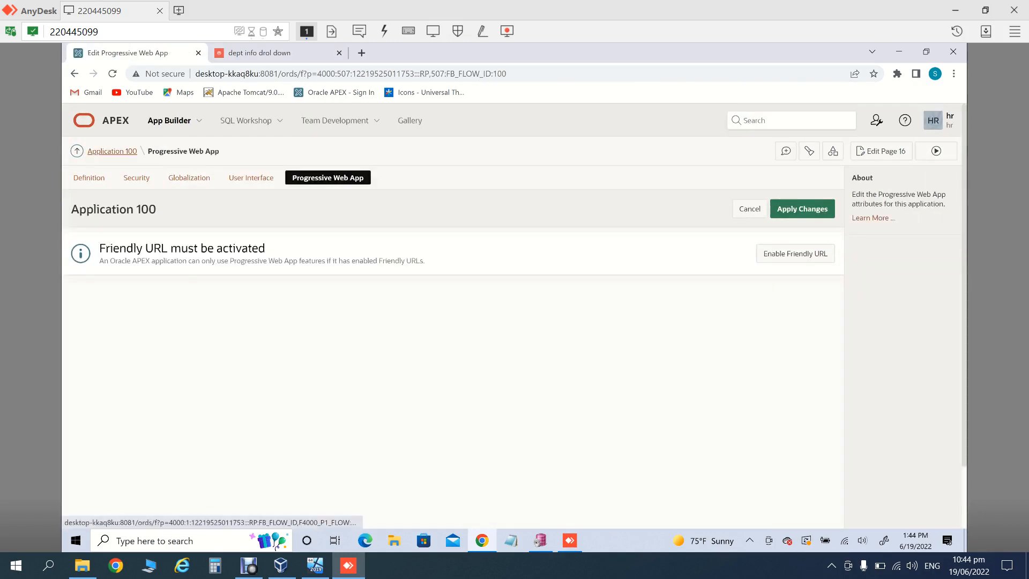
Step: Go back to the Human Resource System App test 03 home page via the Application 100 breadcrumb
click(112, 151)
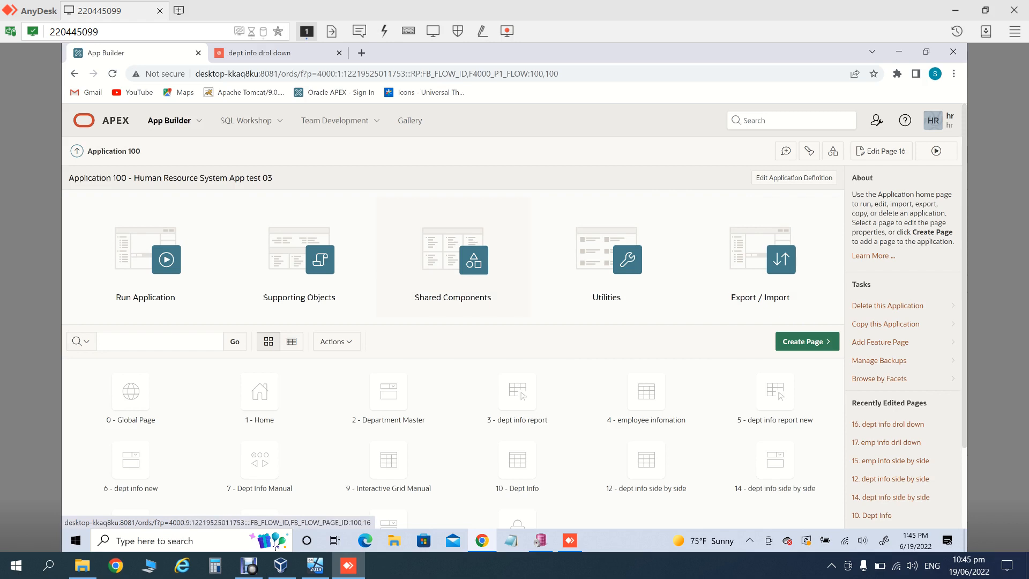
click(453, 257)
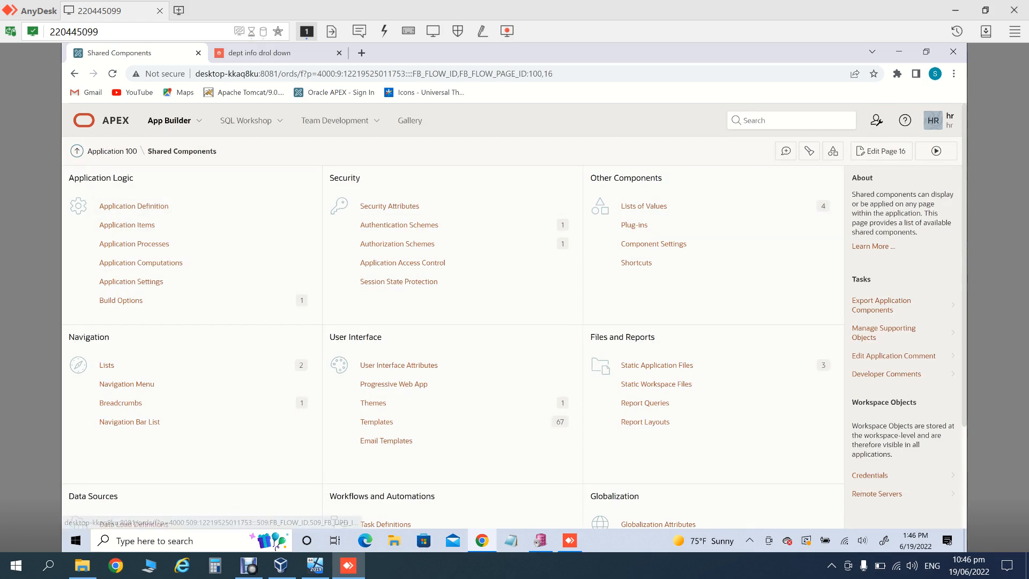
click(644, 206)
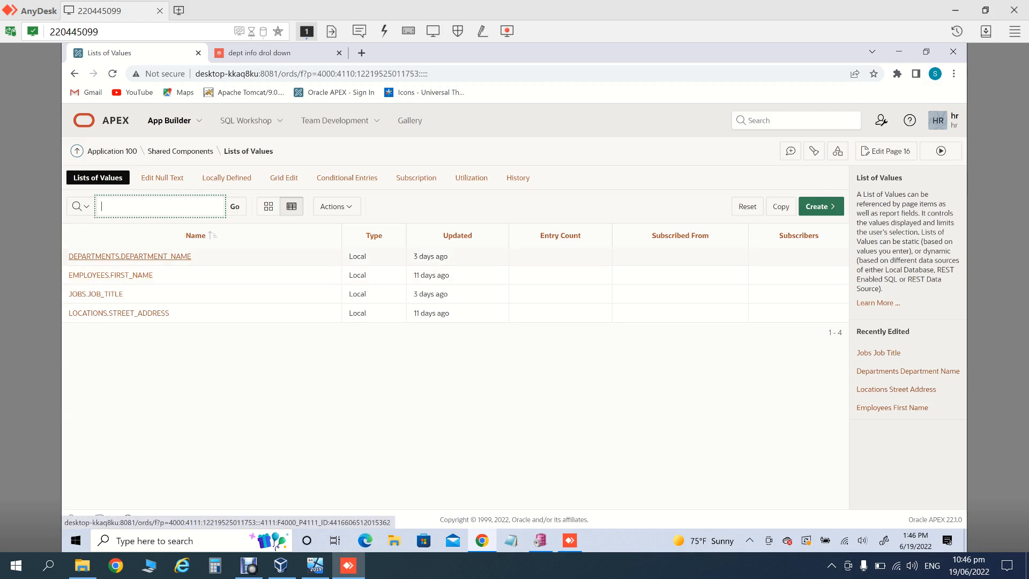
click(112, 151)
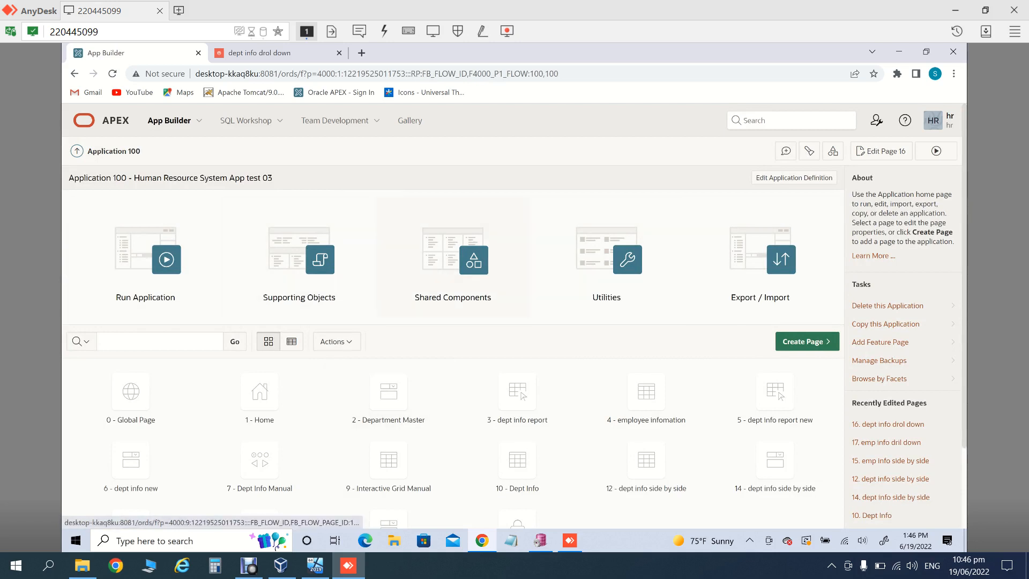
Step: Open Shared Components and view the Plug-ins list, which reports no plug-ins found
click(453, 262)
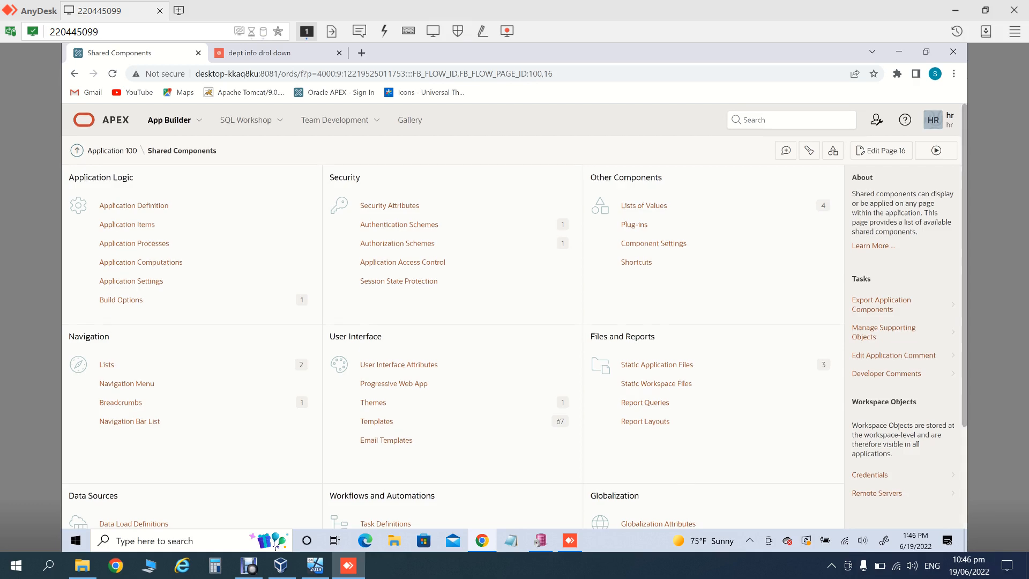
scroll(515, 317, down, 1)
scroll(515, 317, down, 1)
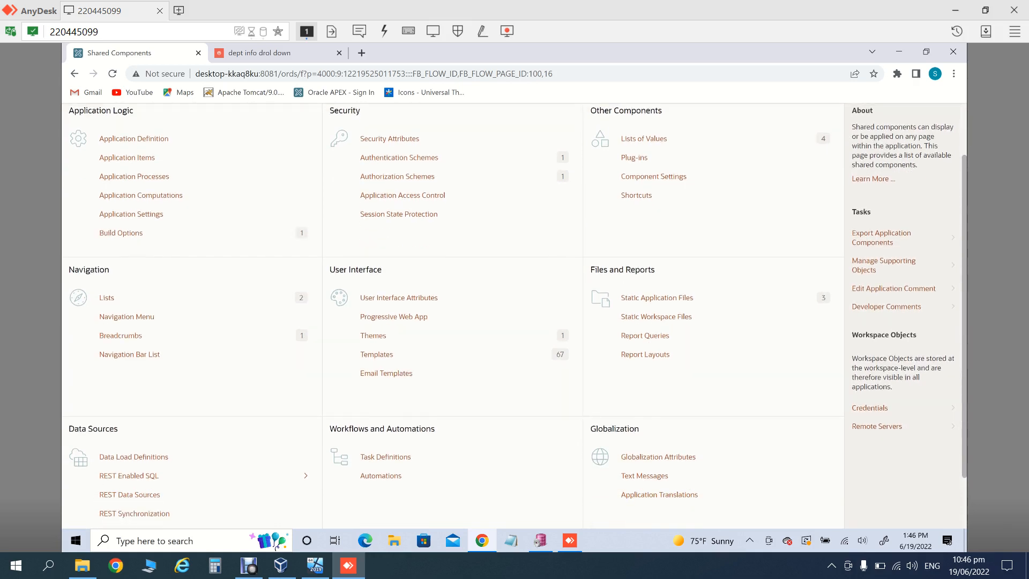
scroll(514, 316, down, 2)
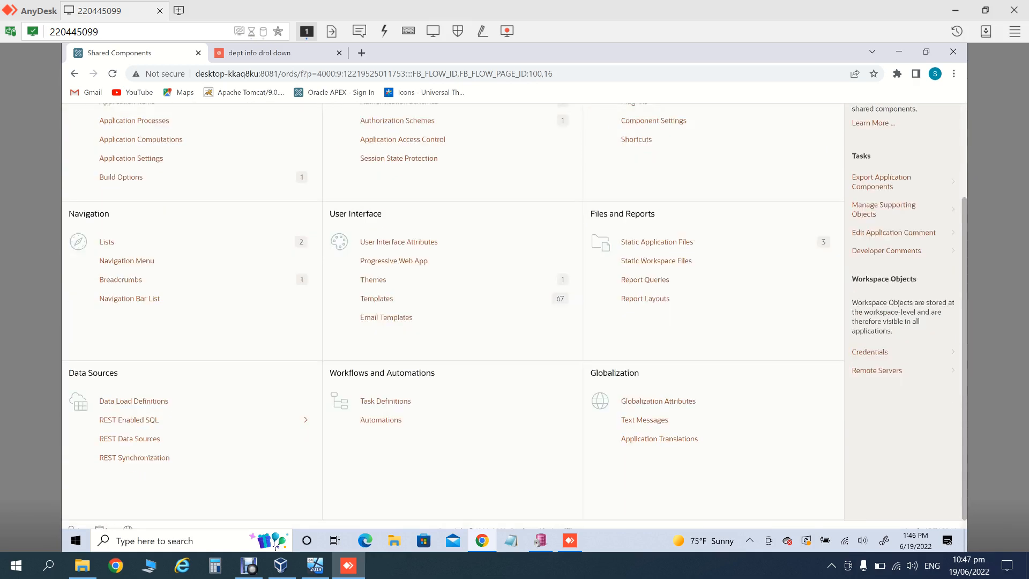
scroll(514, 316, up, 4)
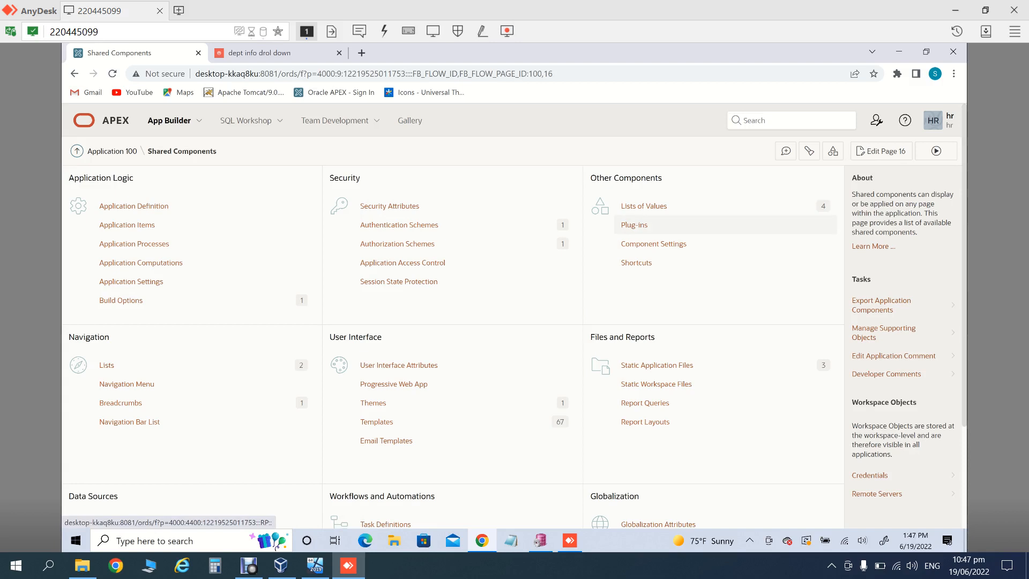
click(634, 225)
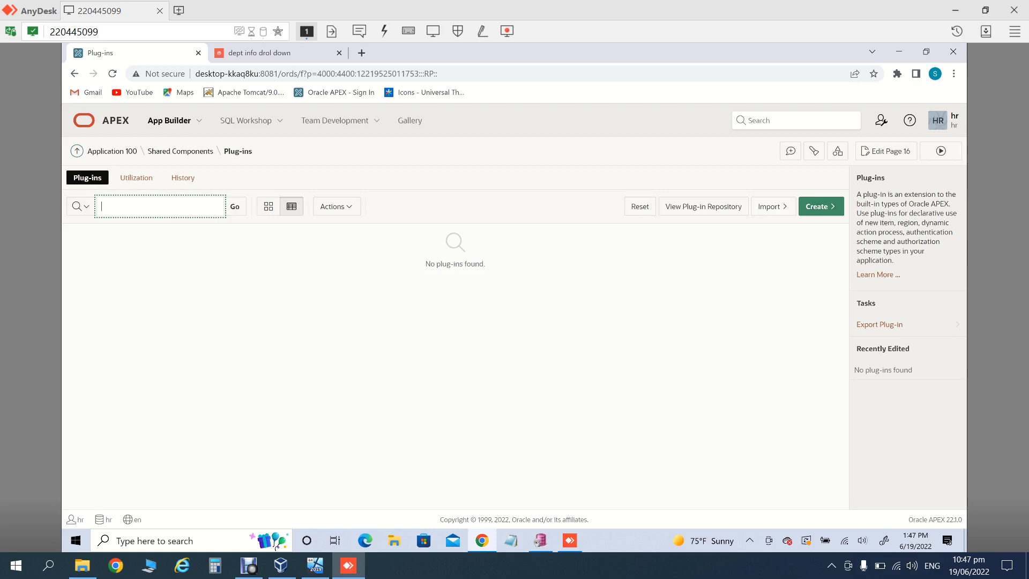
Step: Look at the plug-in Import page, then go back and open Application 100's Utilities
click(772, 206)
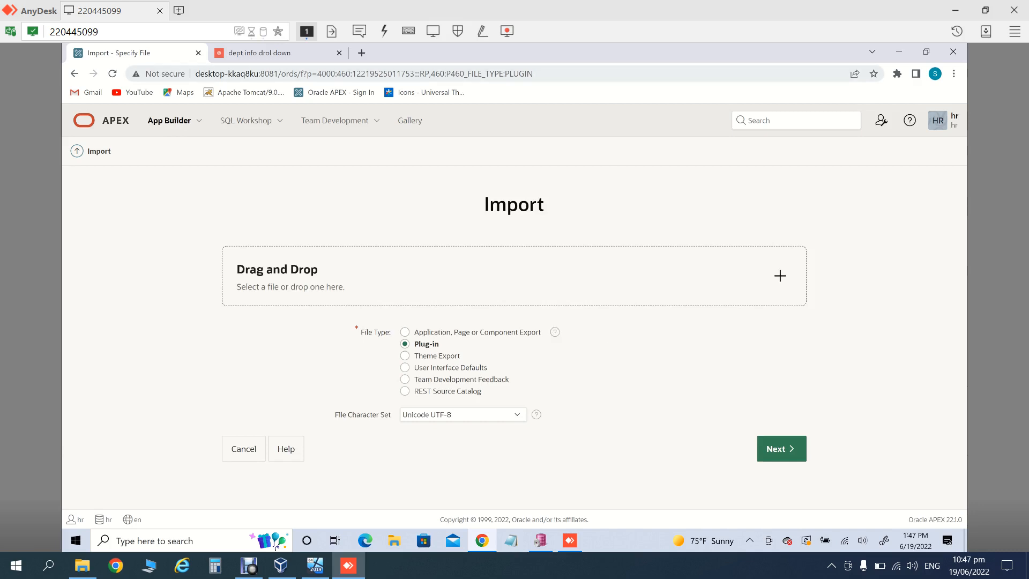
click(74, 73)
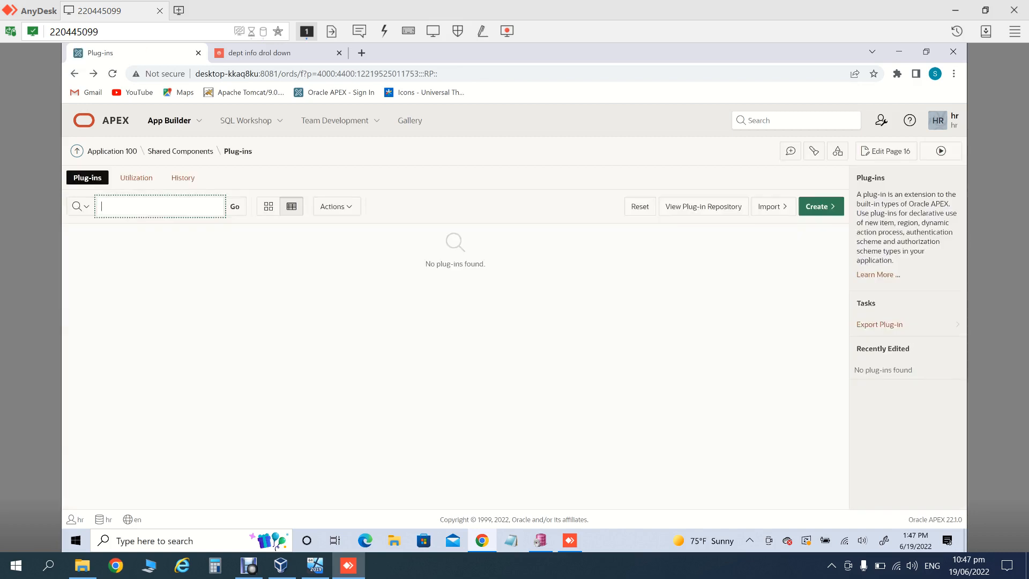
click(112, 151)
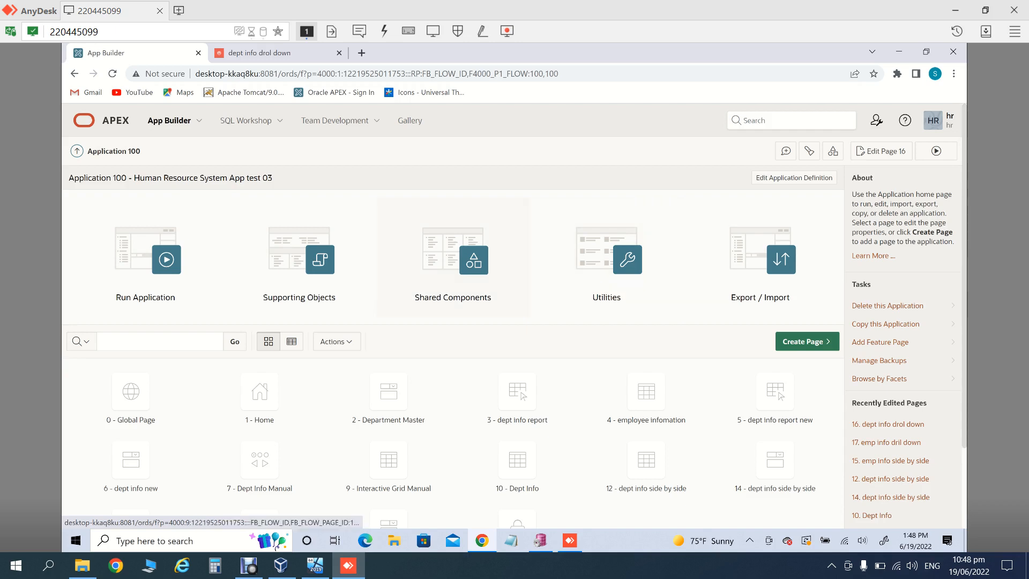
click(606, 257)
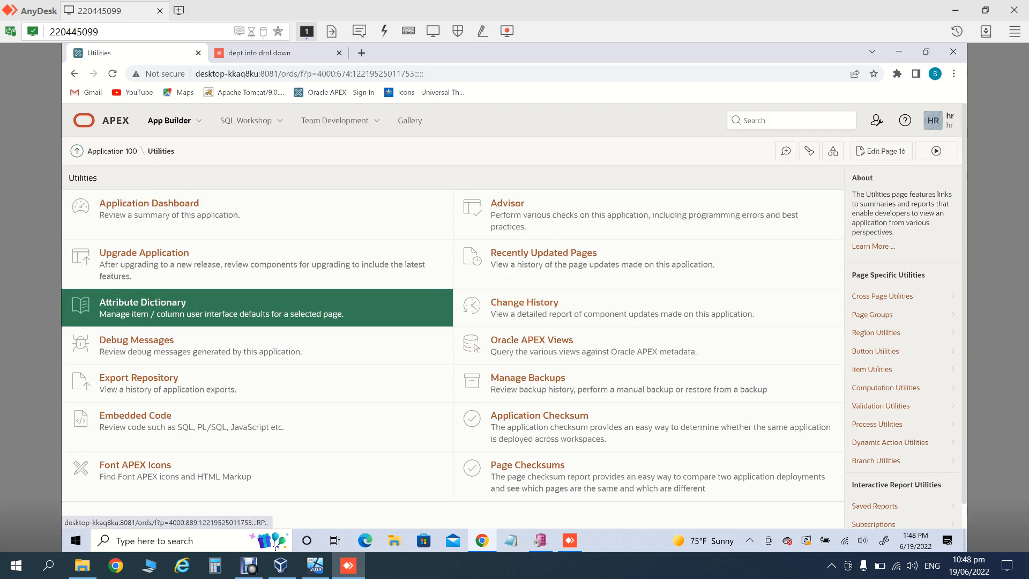
Step: Open Grid Edit of all Pages from Cross Page Utilities
click(890, 296)
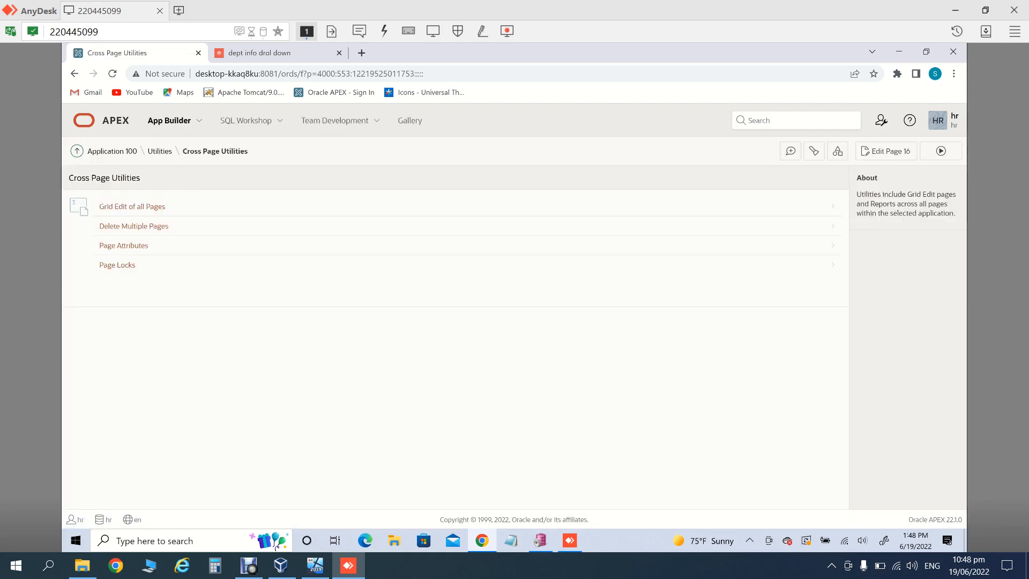
click(132, 206)
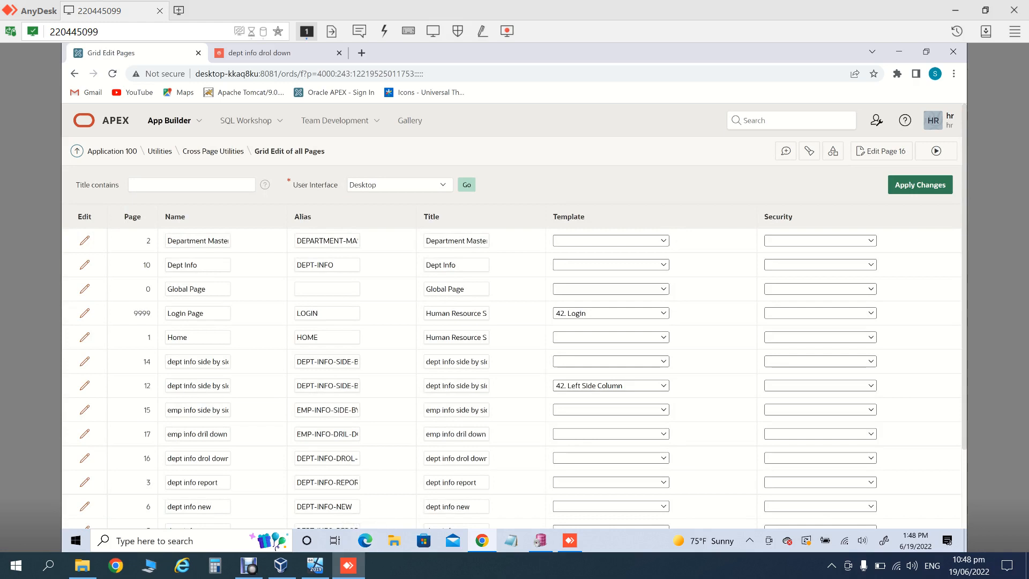
Step: Review the Department Master, Dept Info, page 14, page 17 and dept info drol down names, then return to Utilities
click(202, 240)
click(197, 264)
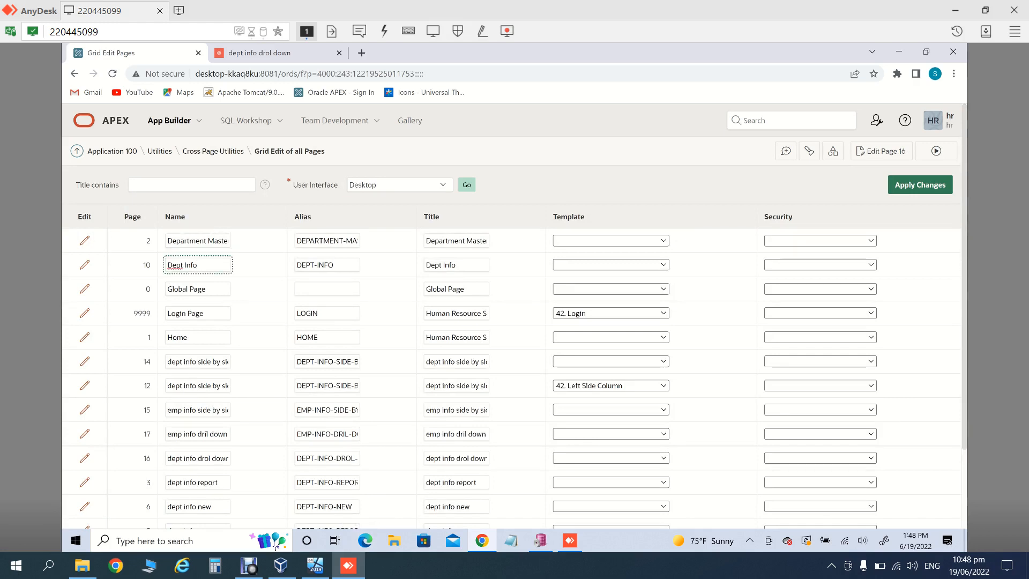
click(184, 362)
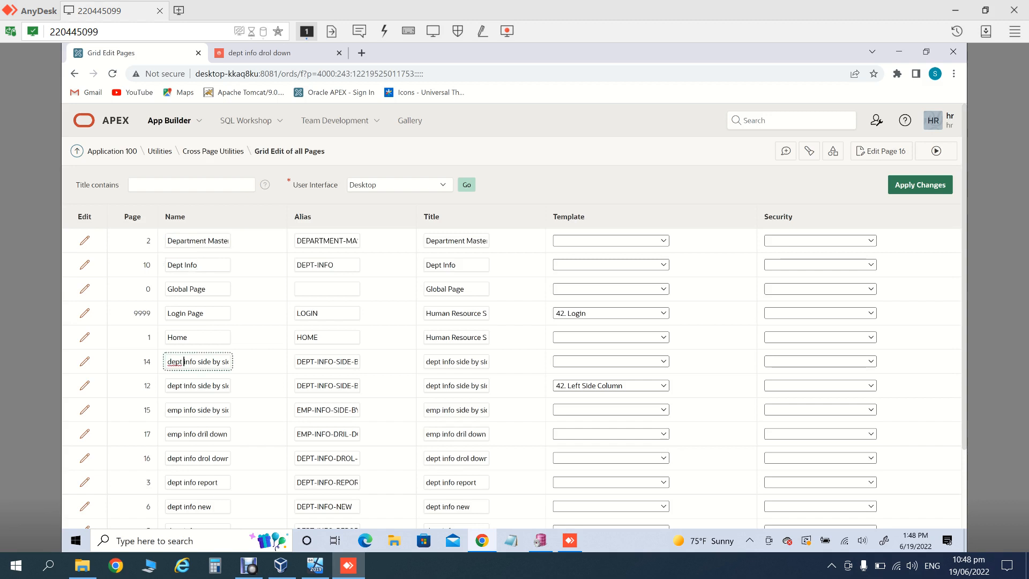
drag(182, 434, 206, 434)
click(202, 458)
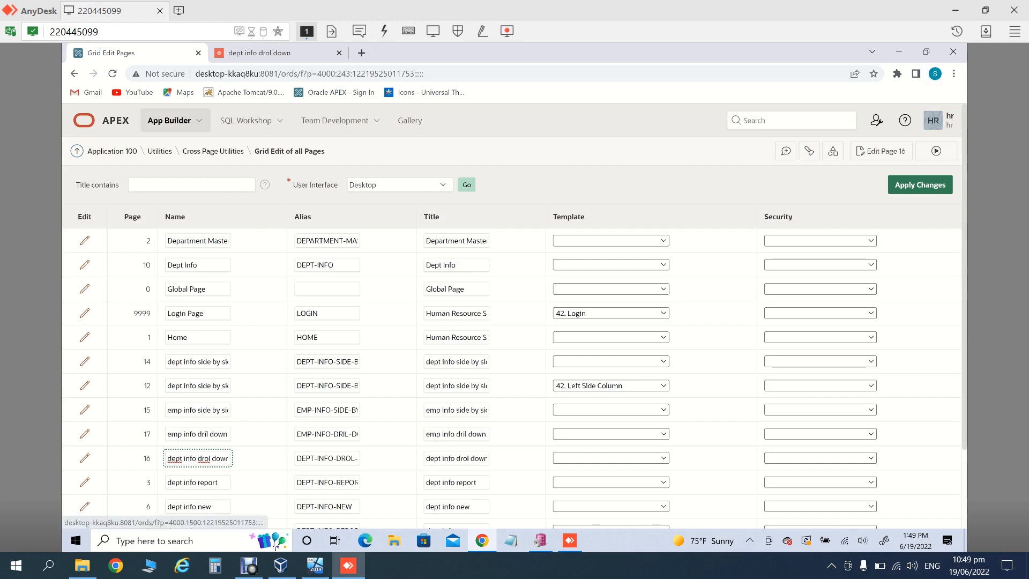
click(160, 152)
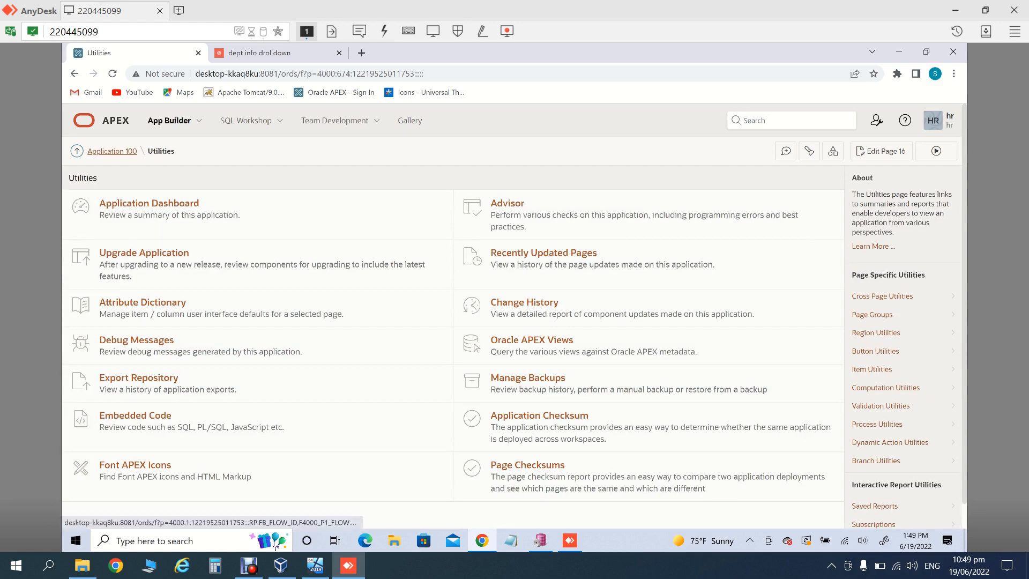
Step: Go to the Application 100 home page and choose the Export / Import tile
click(112, 151)
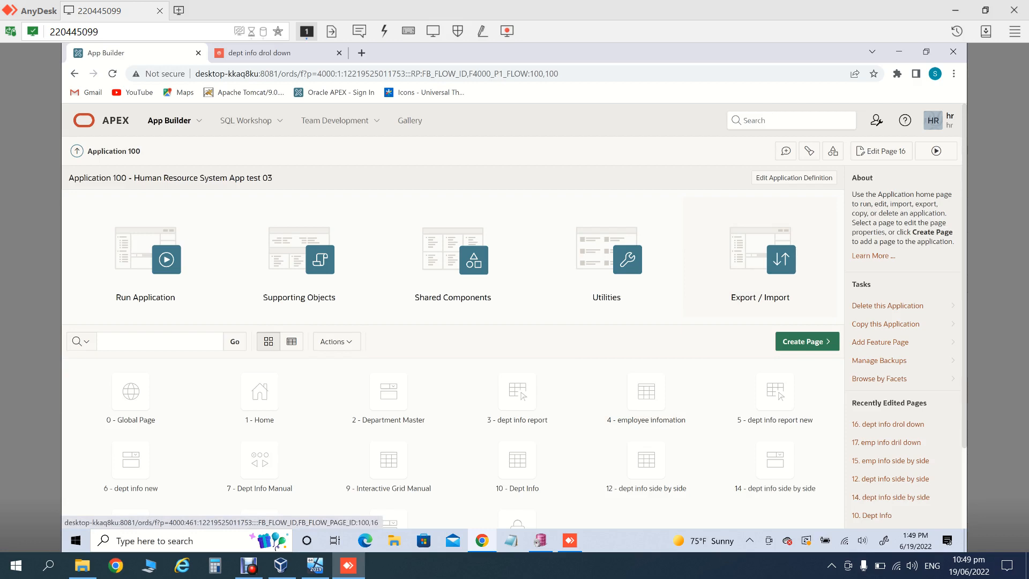
click(760, 258)
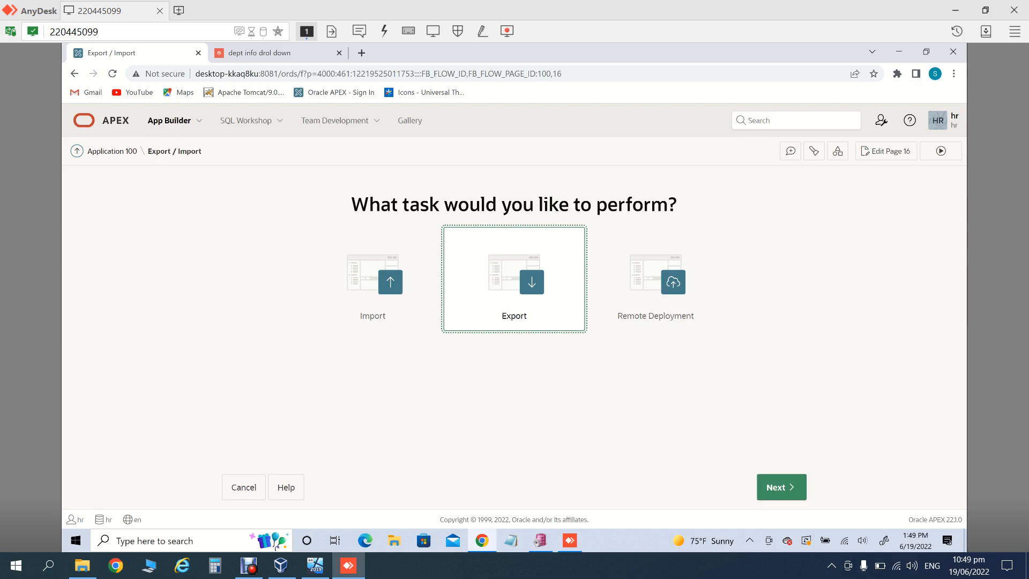
Step: Proceed to Export Application for application 100 and scroll through its export options
click(782, 487)
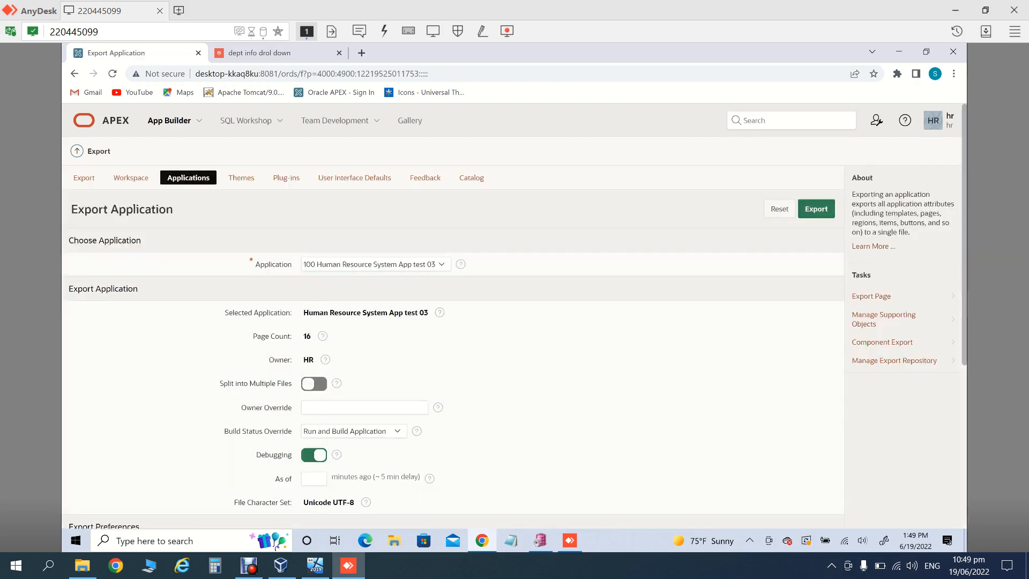
drag(958, 204, 958, 254)
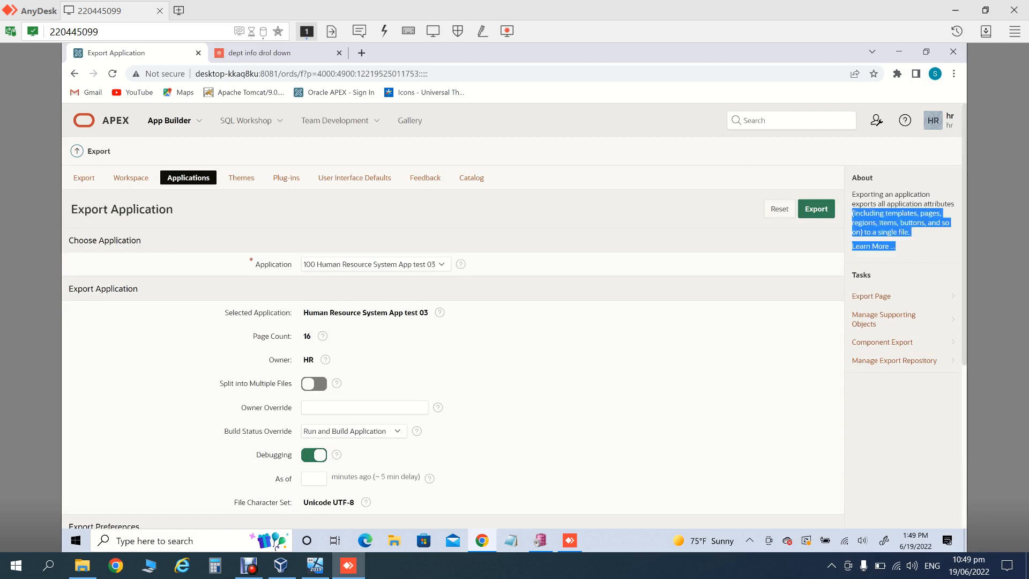
scroll(512, 316, down, 2)
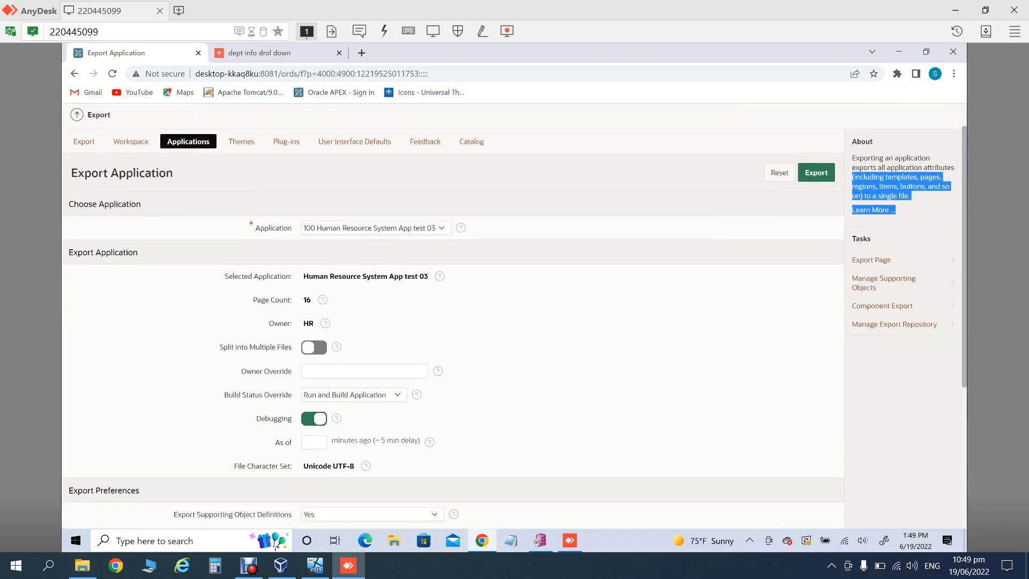
scroll(512, 316, down, 2)
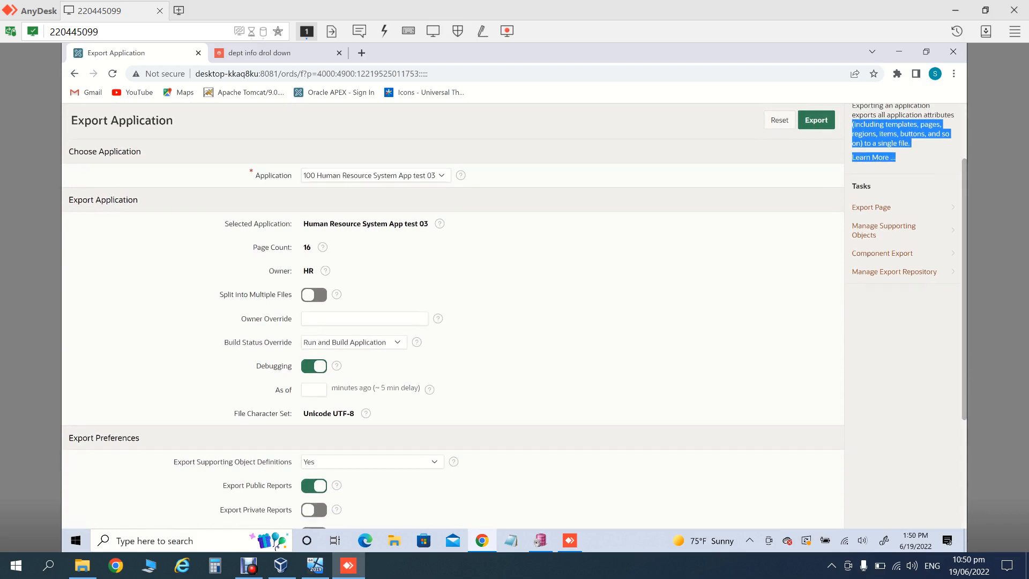
scroll(512, 316, down, 3)
scroll(512, 316, down, 2)
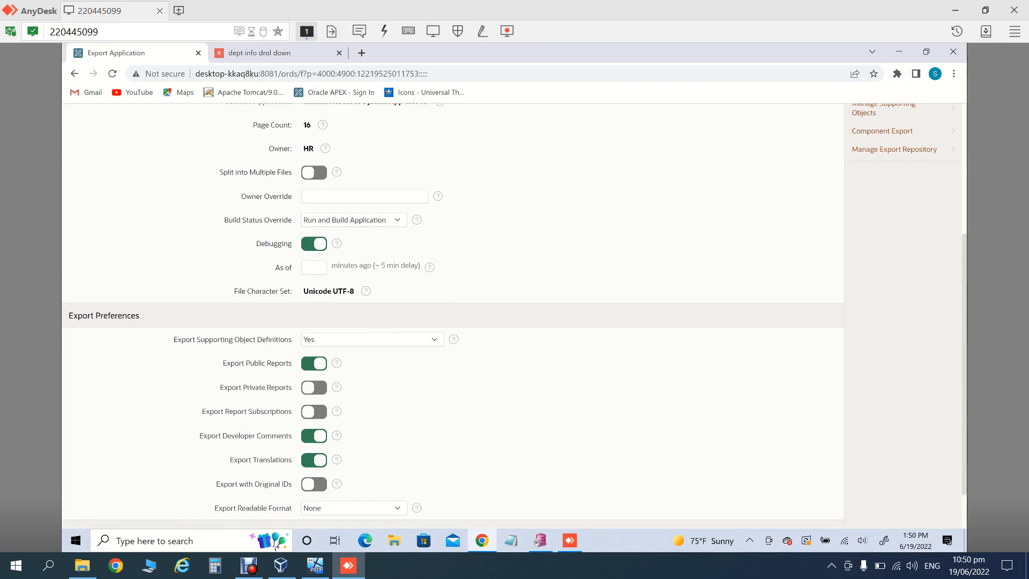
Step: Turn on Report Subscriptions, Private Reports and Original IDs, then export the app as f100.sql
click(314, 411)
click(314, 411)
click(314, 387)
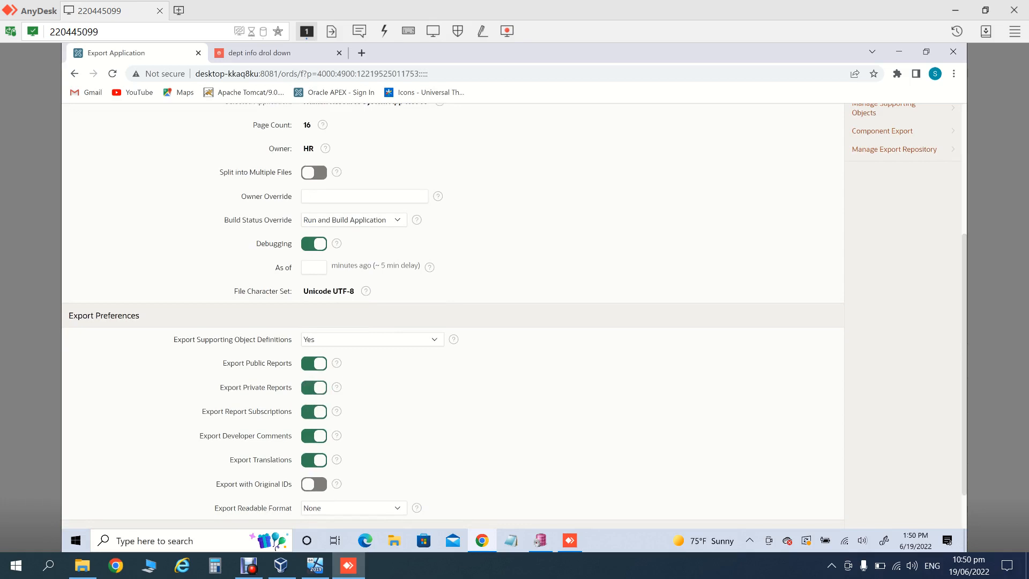
click(314, 484)
scroll(453, 316, up, 3)
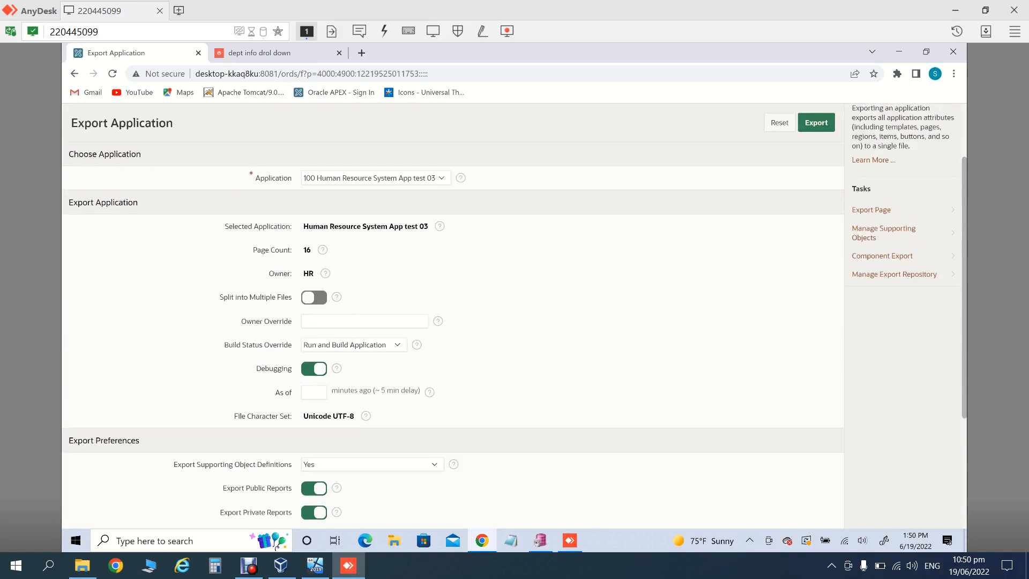
scroll(453, 316, up, 2)
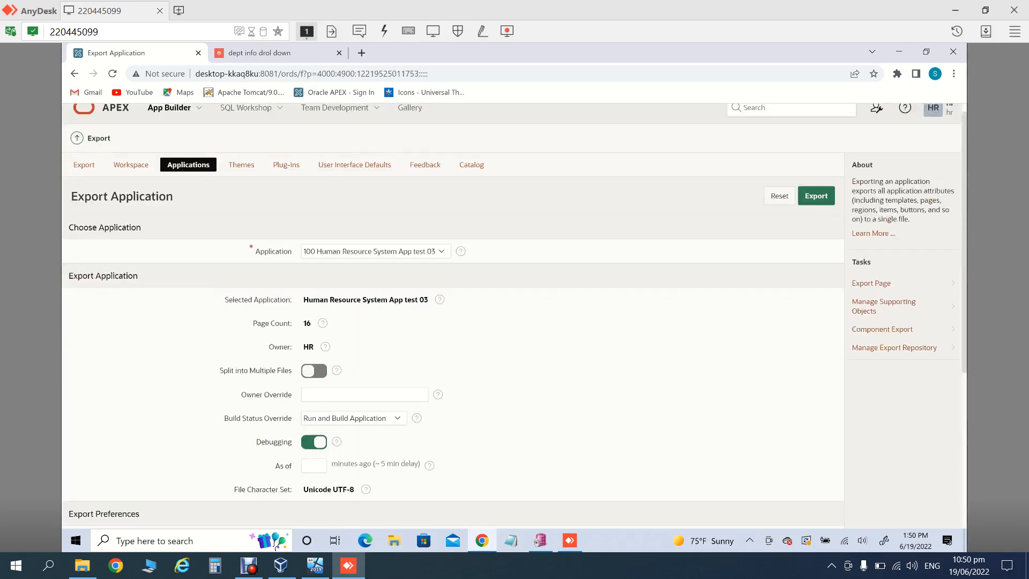
click(816, 196)
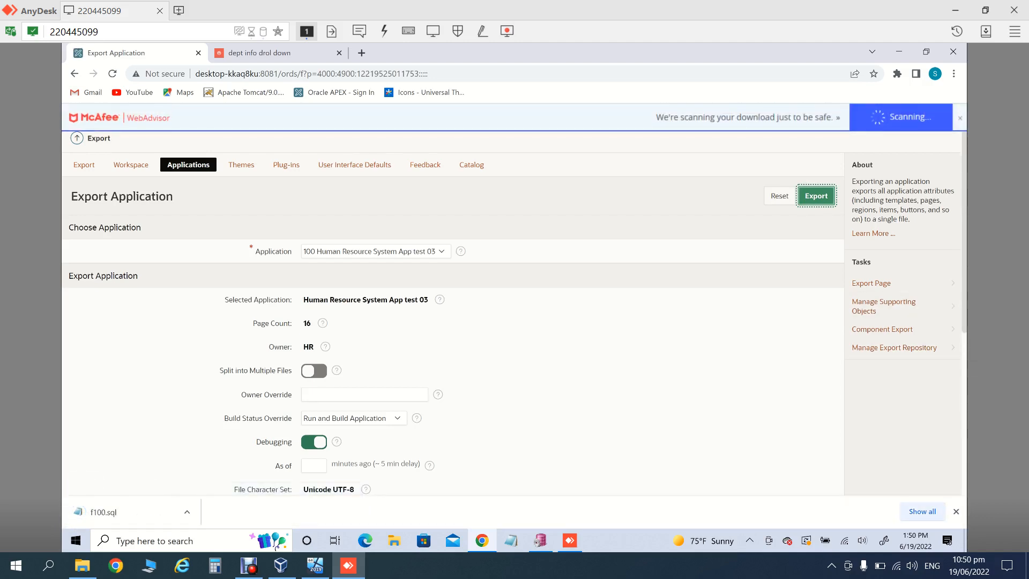
Step: Locate f100.sql in the maximized Downloads folder via Chrome's downloads list and edit it in Notepad
click(923, 511)
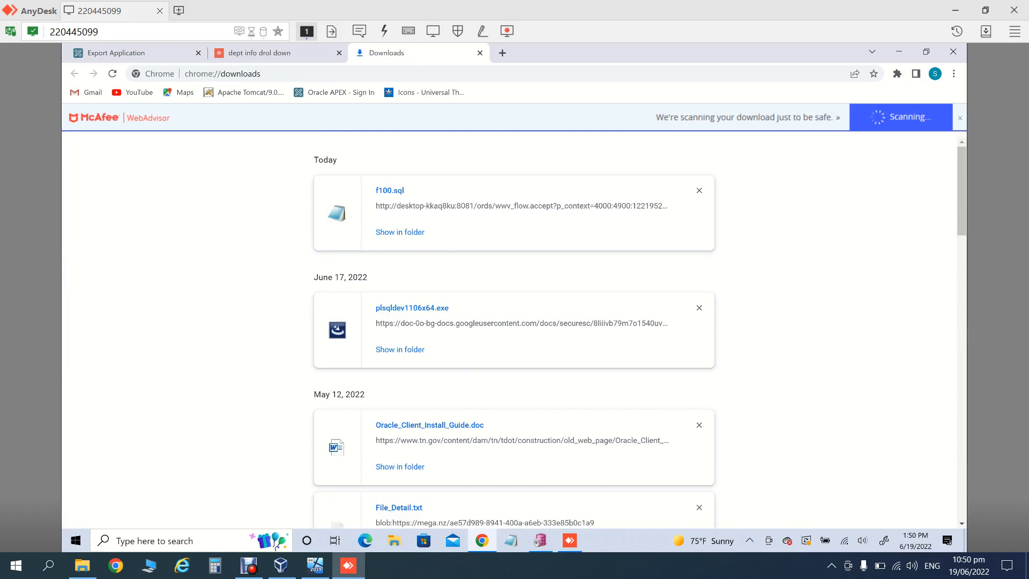
click(400, 232)
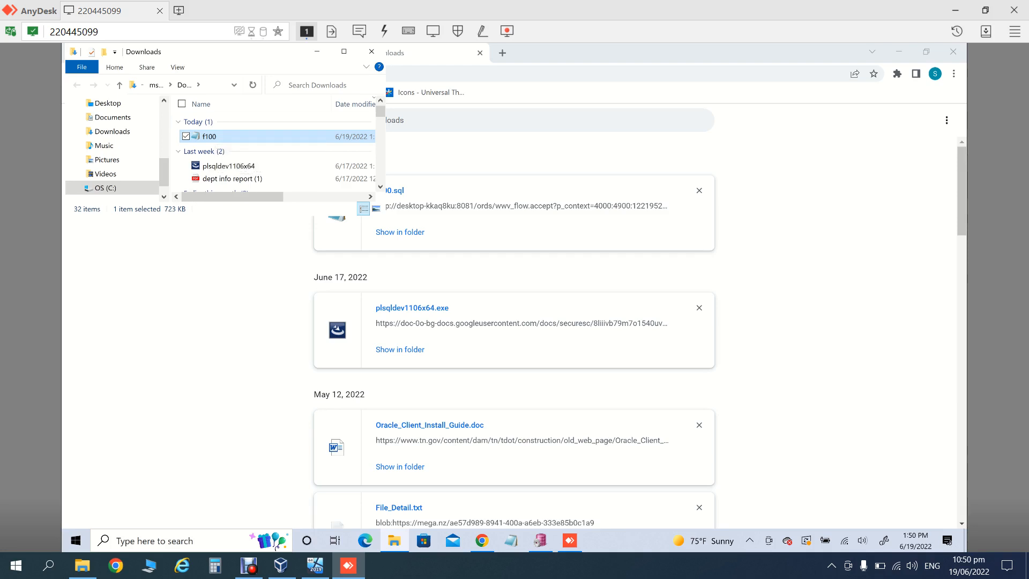
click(344, 51)
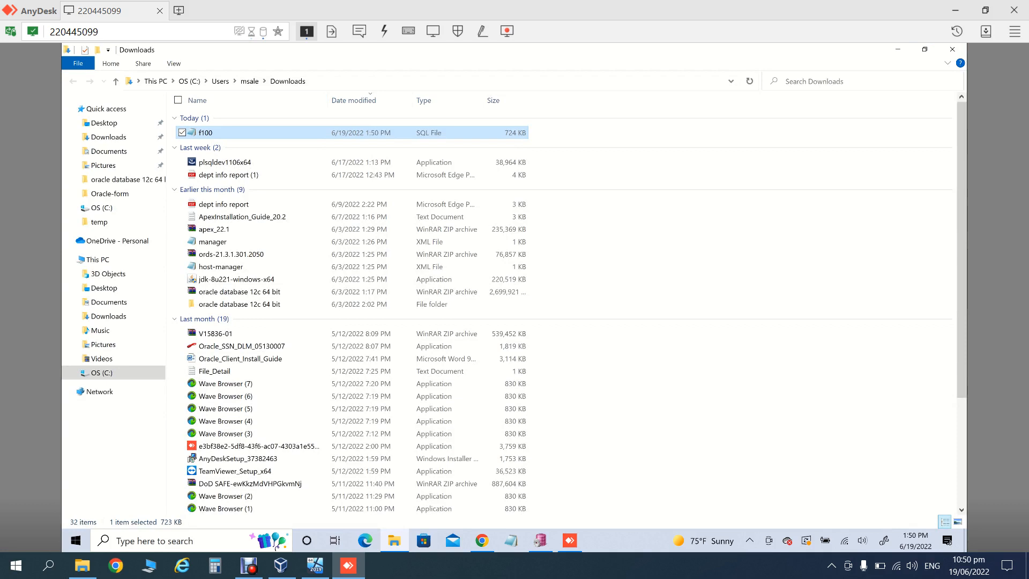
right_click(234, 130)
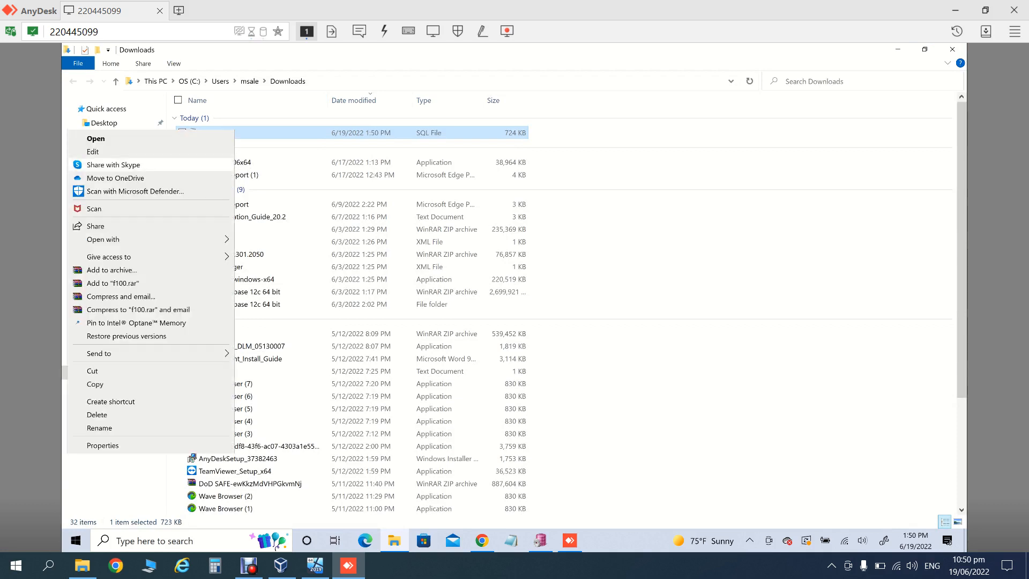
click(92, 152)
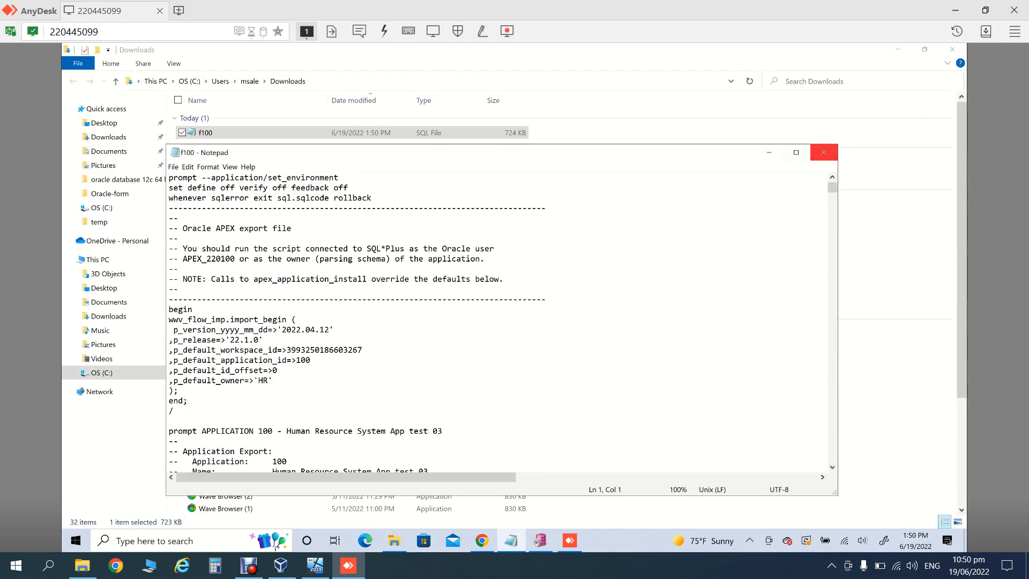
Step: Maximize Notepad, read f100.sql's summary, navigation menu and icon file sections, then close it
click(797, 153)
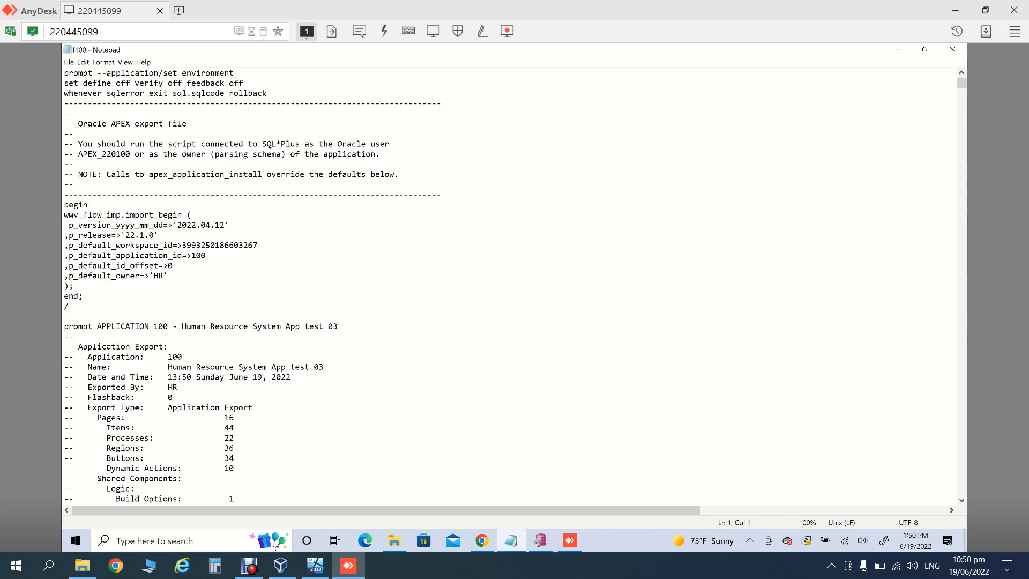
click(64, 83)
key(Down)
key(Down)
key(Down)
key(Down)
key(Down)
key(Down)
key(Down)
key(Down)
key(Down)
key(Down)
key(Down)
key(Down)
key(Down)
key(Down)
key(Down)
key(Down)
key(Down)
key(Down)
key(Down)
key(Down)
key(Down)
key(Down)
key(Down)
key(Down)
key(Down)
key(Down)
key(Down)
key(Down)
key(Down)
key(Down)
key(Down)
key(Down)
key(Down)
key(Down)
key(Down)
key(Down)
key(Down)
key(Down)
key(Down)
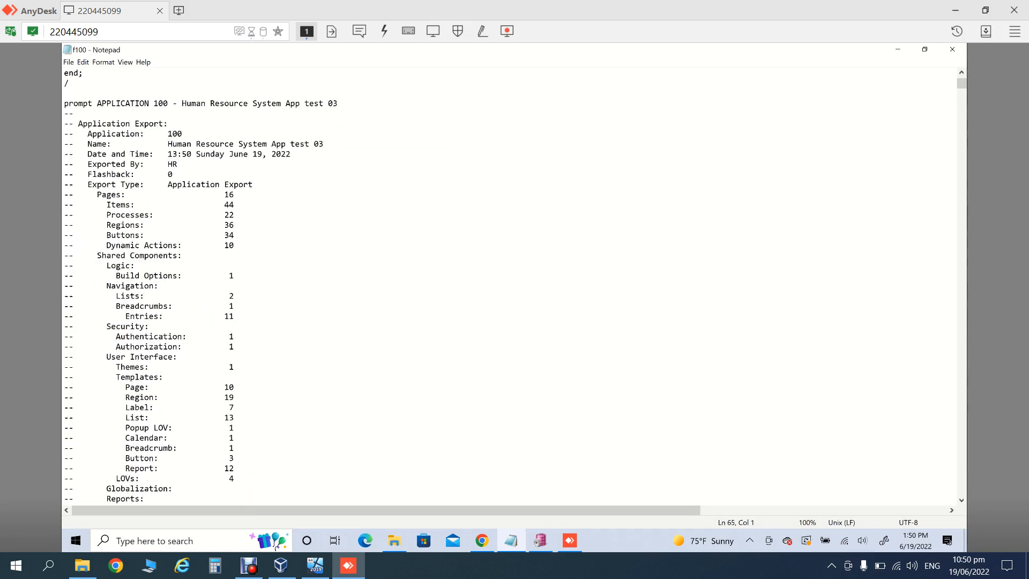
key(Down)
key(Down)
key(Down)
key(Down)
key(Down)
key(Down)
key(Down)
key(Down)
key(Down)
key(Down)
key(Down)
key(Down)
key(Down)
key(Down)
key(Down)
key(Down)
key(Down)
key(Down)
key(Down)
key(Down)
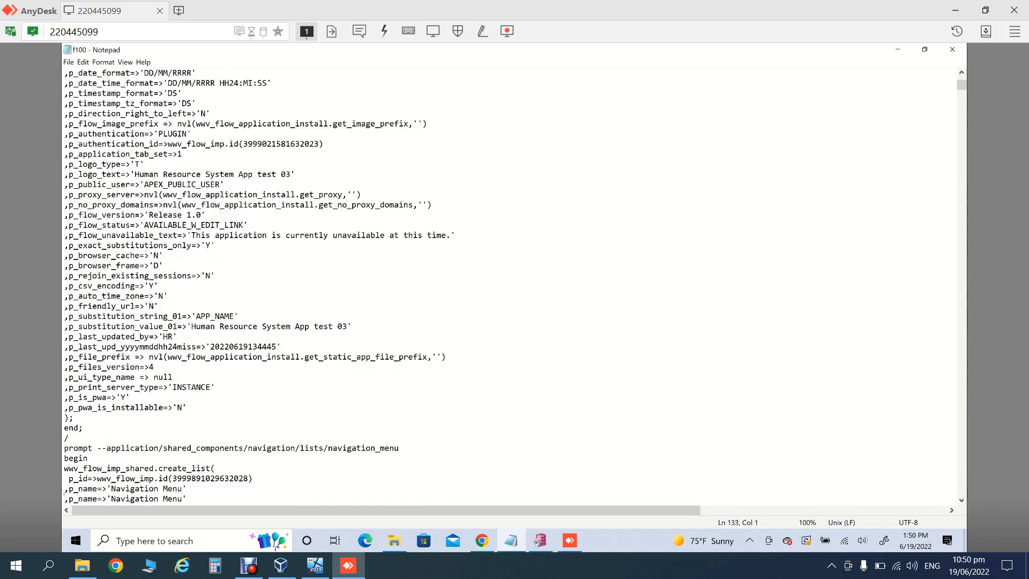
key(Down)
key(Down)
key(Down)
key(Down)
key(Down)
key(Down)
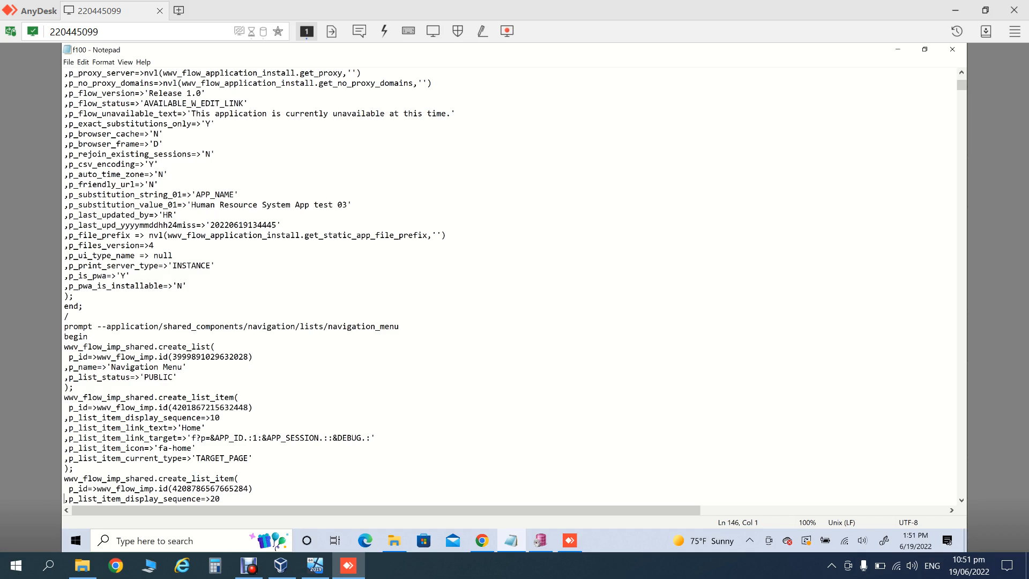
key(Down)
key(Down)
key(Down)
key(Down)
key(Down)
key(Down)
key(Down)
key(Down)
key(Down)
key(Down)
key(Down)
key(Down)
key(Down)
key(Down)
key(Down)
key(Down)
key(Down)
key(Down)
key(Down)
key(Down)
key(Down)
key(Down)
key(Down)
key(Down)
key(Down)
key(Down)
key(Down)
key(Down)
key(Down)
key(Down)
key(Down)
key(Down)
key(Down)
key(Down)
key(Down)
key(Down)
key(Down)
key(Down)
key(Down)
key(Down)
key(Down)
key(Down)
key(Down)
key(Down)
key(Down)
key(Down)
key(Down)
key(Down)
key(Down)
key(Down)
key(Down)
key(Down)
key(Down)
key(Down)
key(Down)
key(Down)
key(Down)
key(Down)
key(Down)
key(Down)
key(Down)
key(Down)
key(Down)
key(Down)
key(Down)
key(Down)
key(Down)
key(Down)
key(Down)
key(Down)
key(Down)
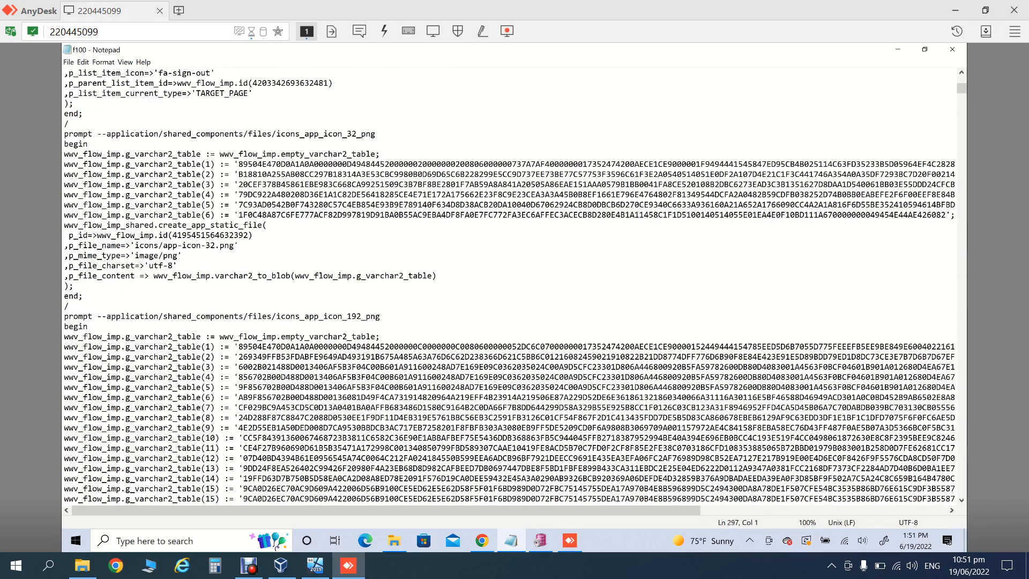
key(Down)
key(Down)
key(Down)
key(Down)
key(Down)
key(Down)
key(Down)
key(Down)
key(Down)
key(Down)
key(Down)
key(Down)
key(Down)
key(Down)
key(Down)
key(Down)
key(Down)
key(Down)
key(Down)
key(Down)
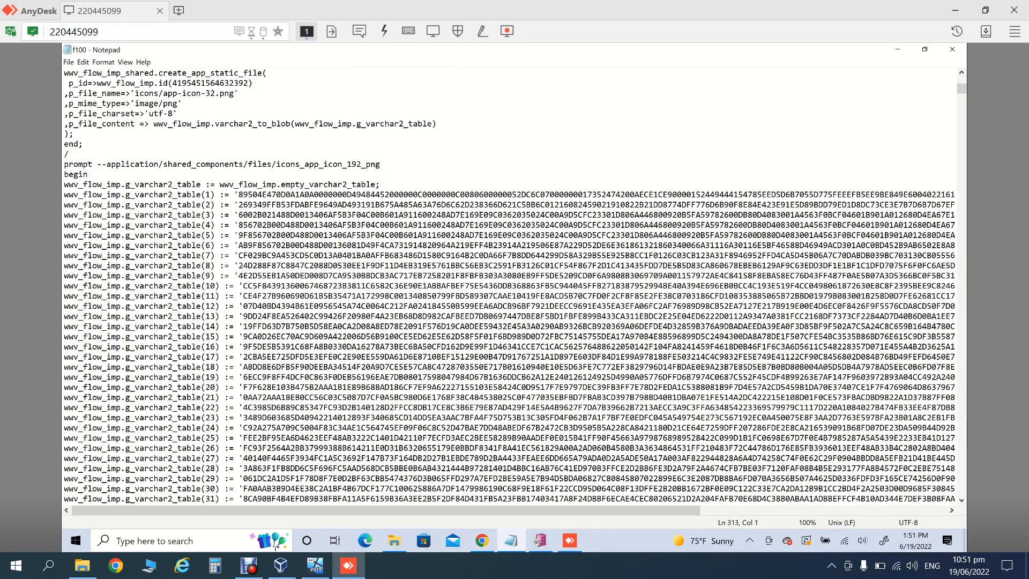
key(Down)
key(Down)
key(Down)
key(Down)
key(Down)
key(Down)
key(Down)
key(Down)
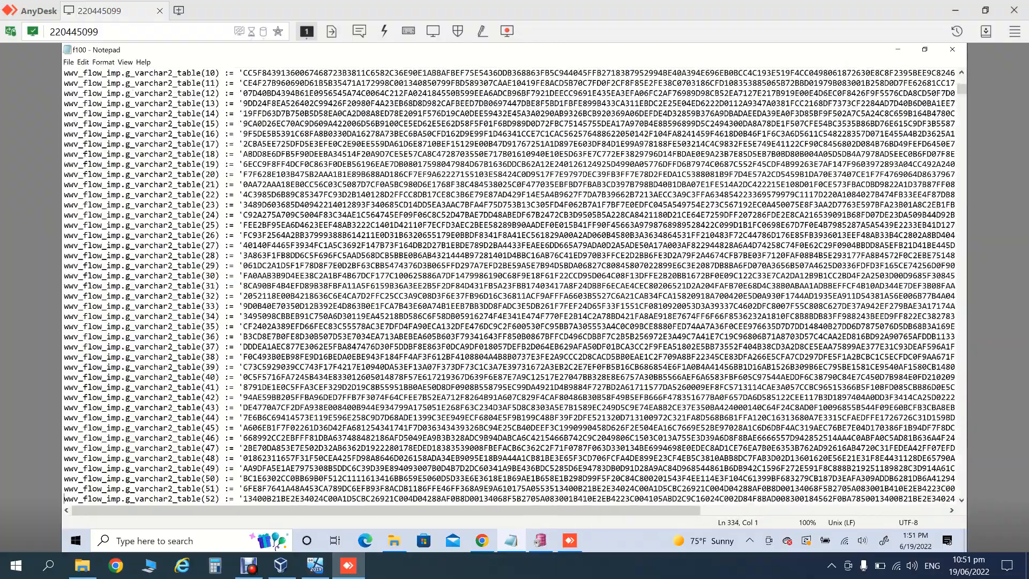
key(Down)
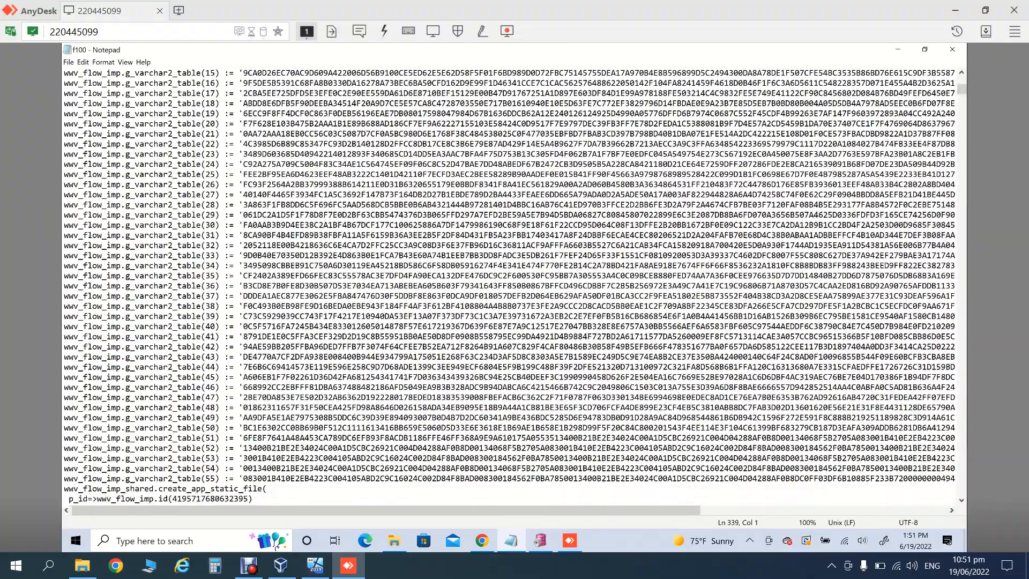
key(Down)
key(Down)
key(Down)
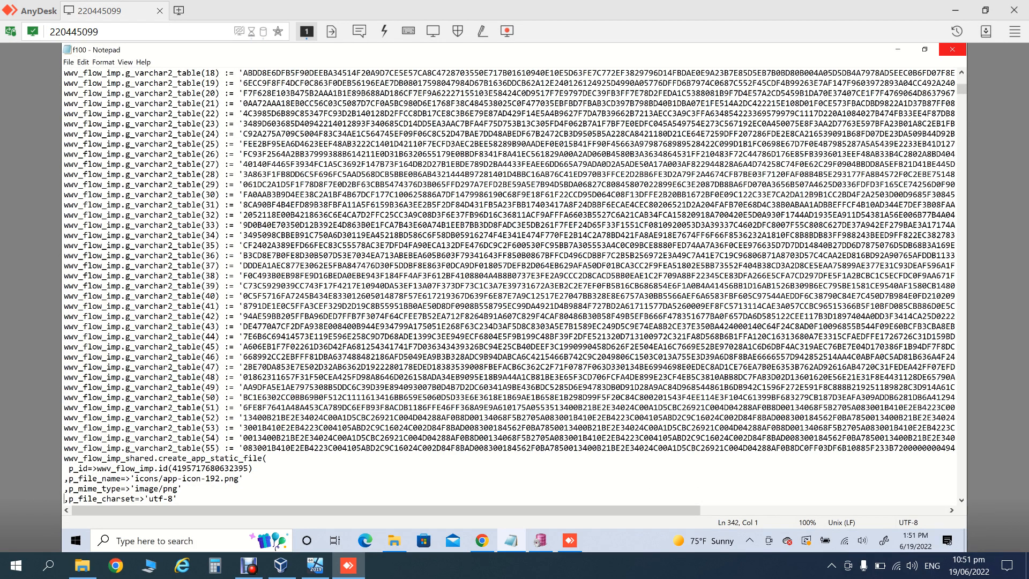
click(952, 50)
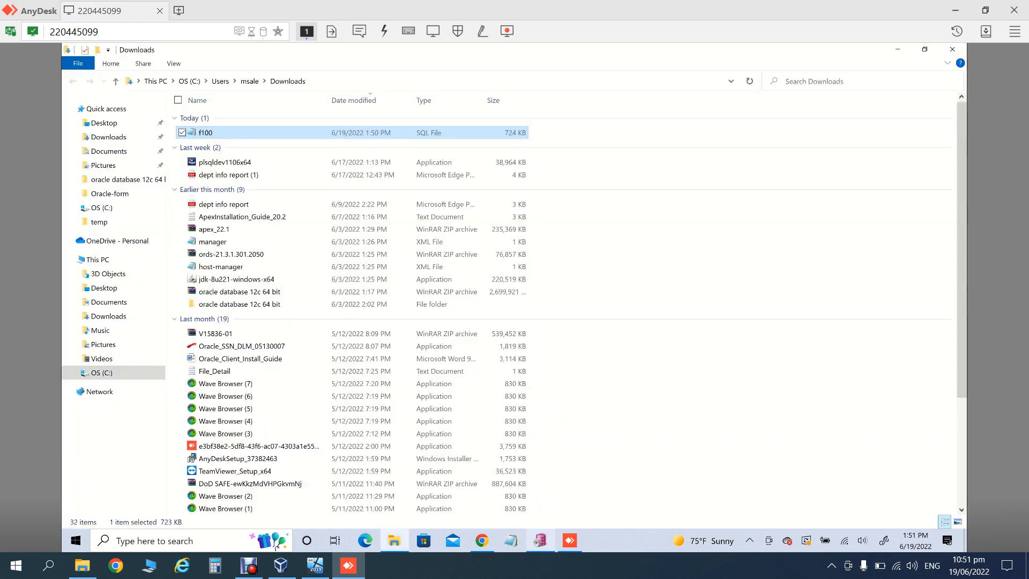
Step: Bring Chrome forward and close its Downloads tab to reach Export Application
click(482, 540)
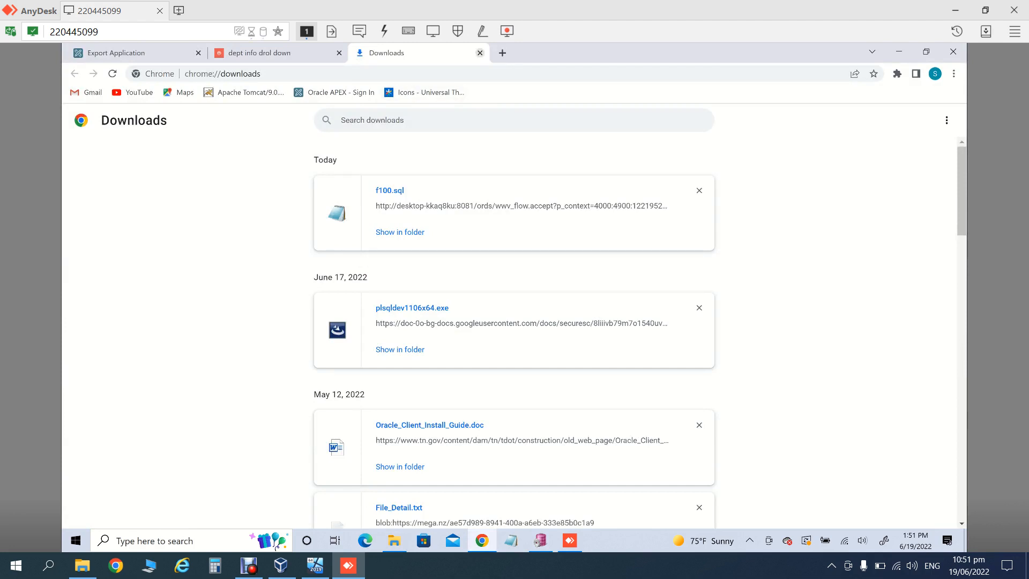
click(480, 52)
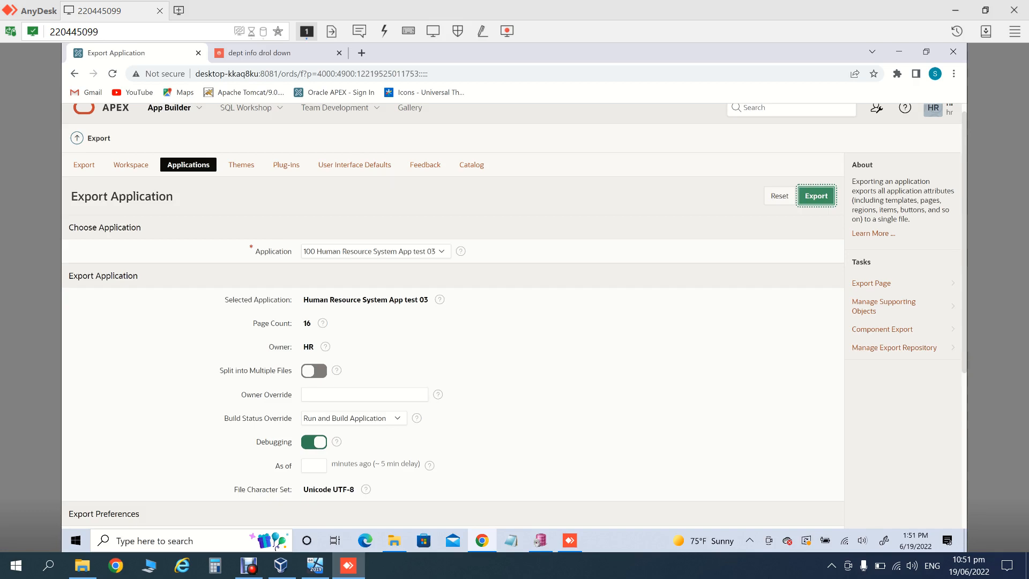
Step: Close the running app's dept info drol down tab and go back to the APEX workspace home
click(110, 109)
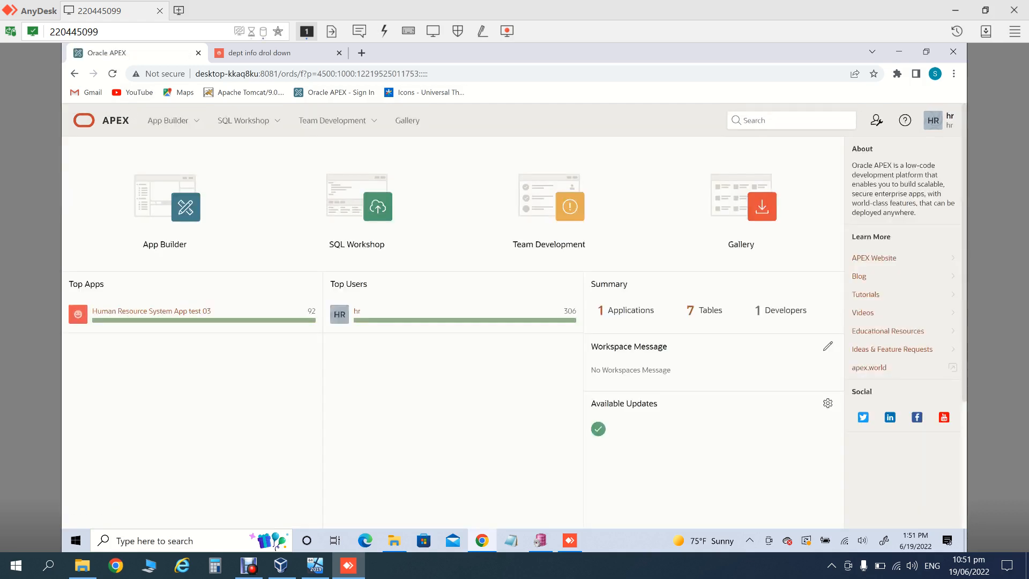
click(165, 206)
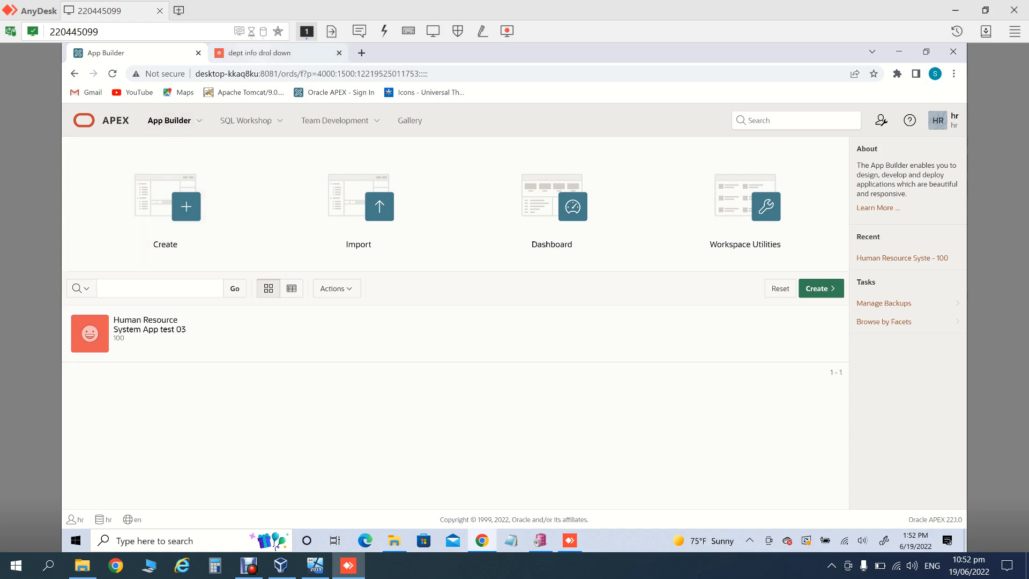
click(289, 53)
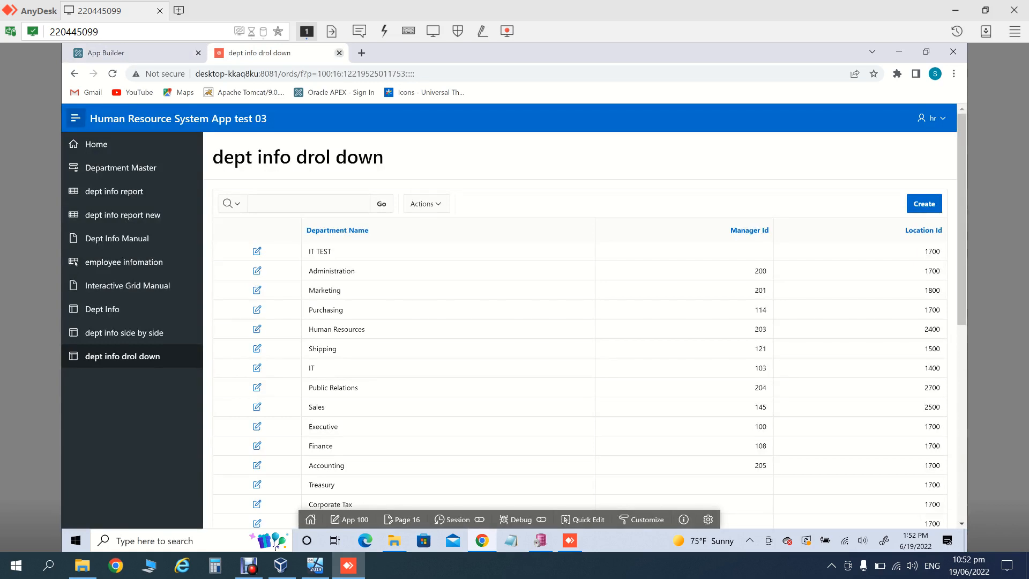
click(339, 52)
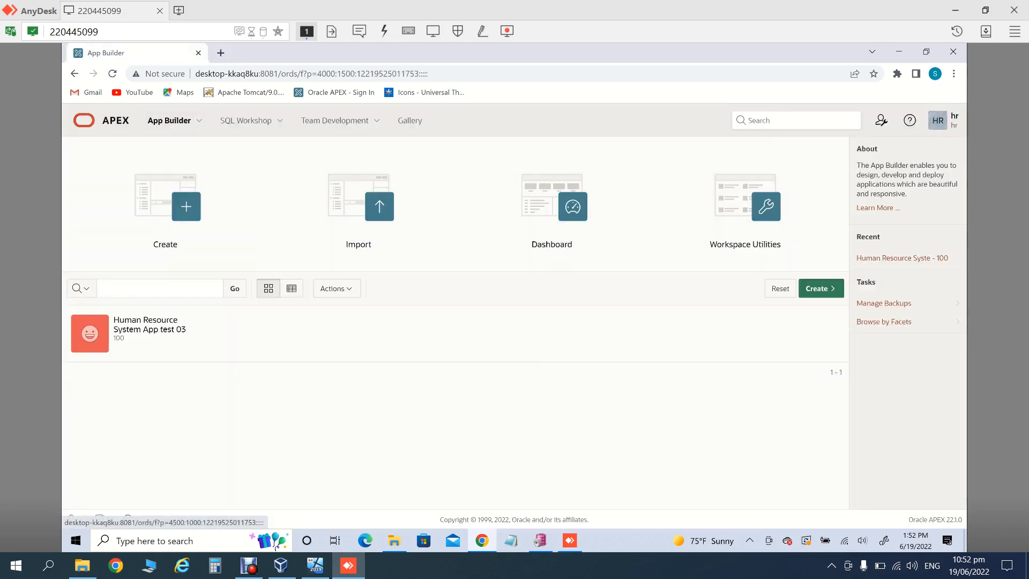
click(96, 120)
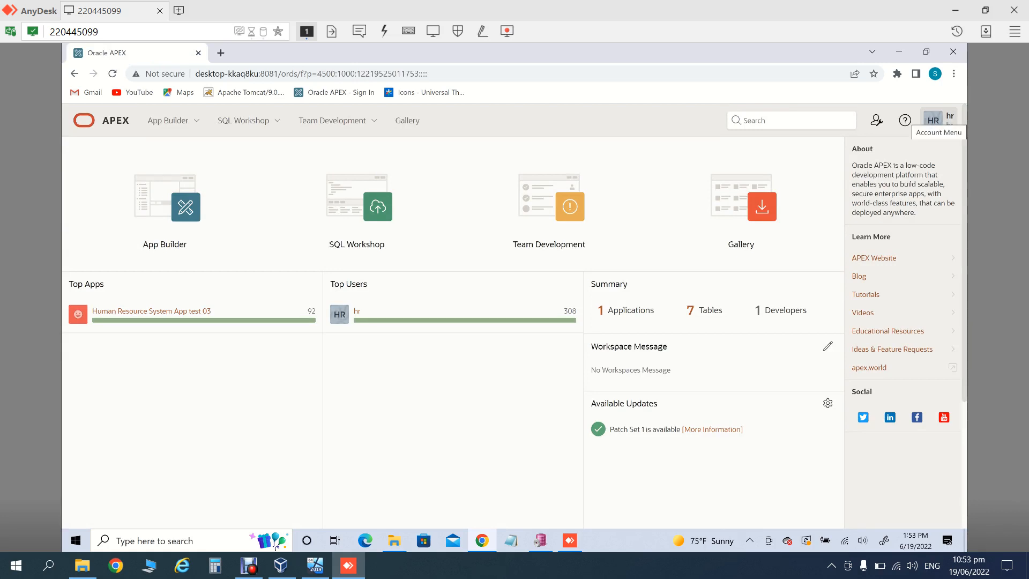
Step: Sign out of the HR workspace to the sign-in page, then maximize the screen recorder window
click(939, 119)
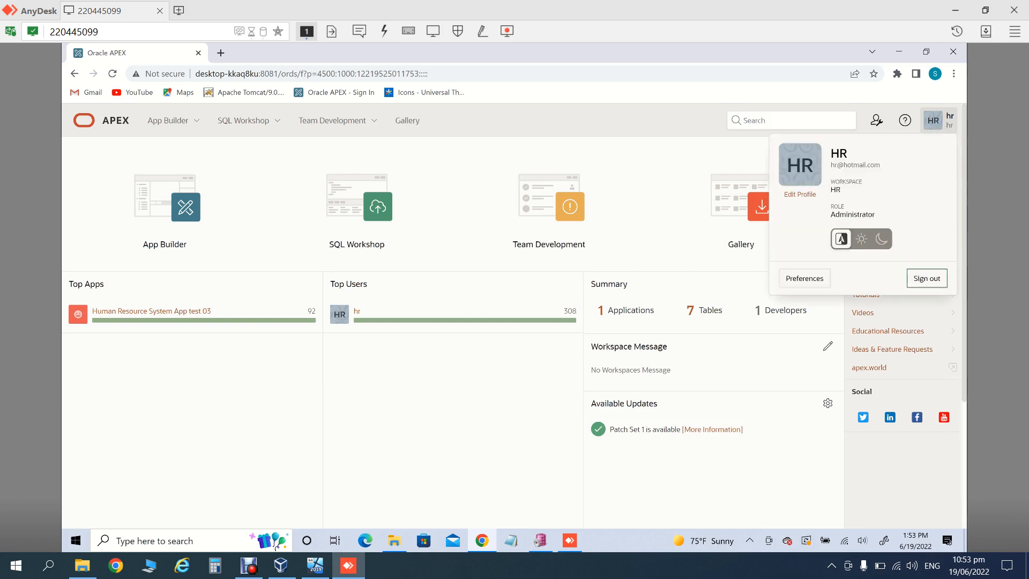
click(927, 278)
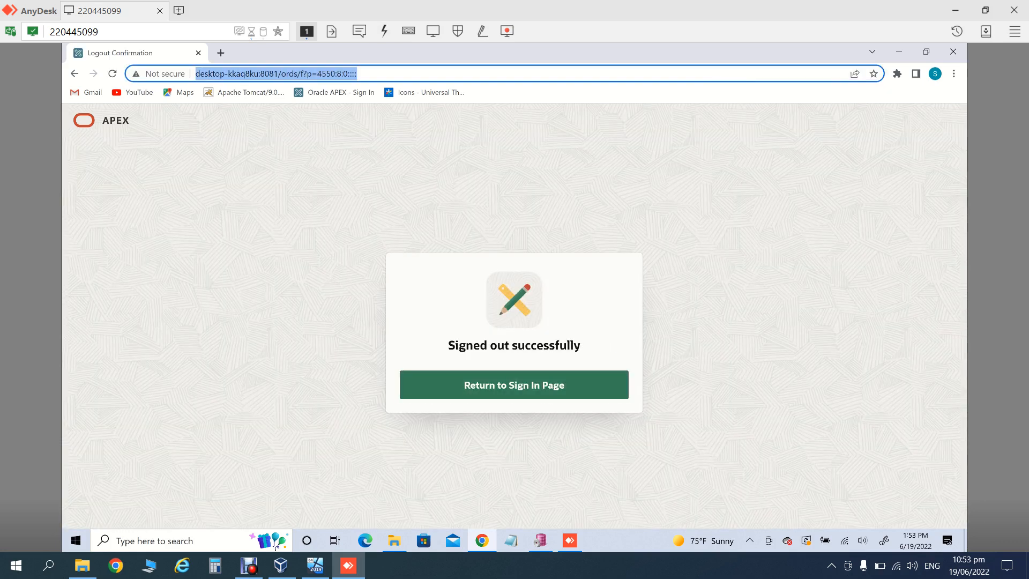
click(514, 384)
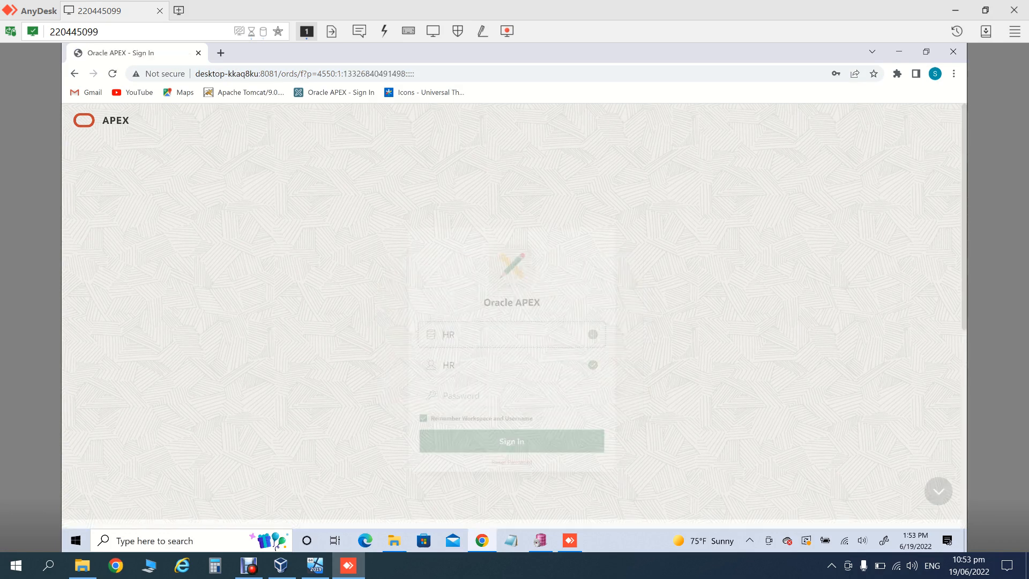
click(249, 565)
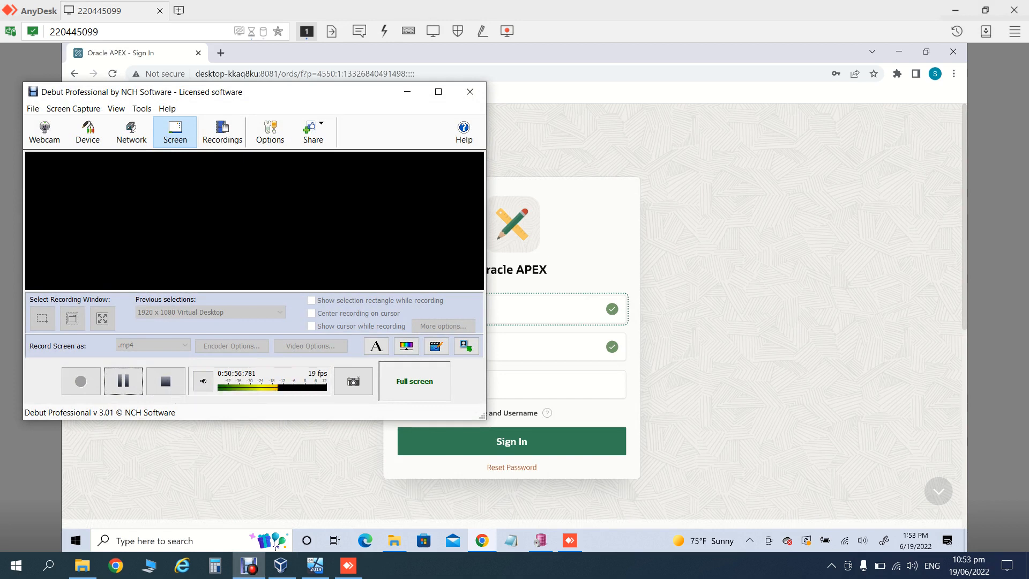
click(438, 91)
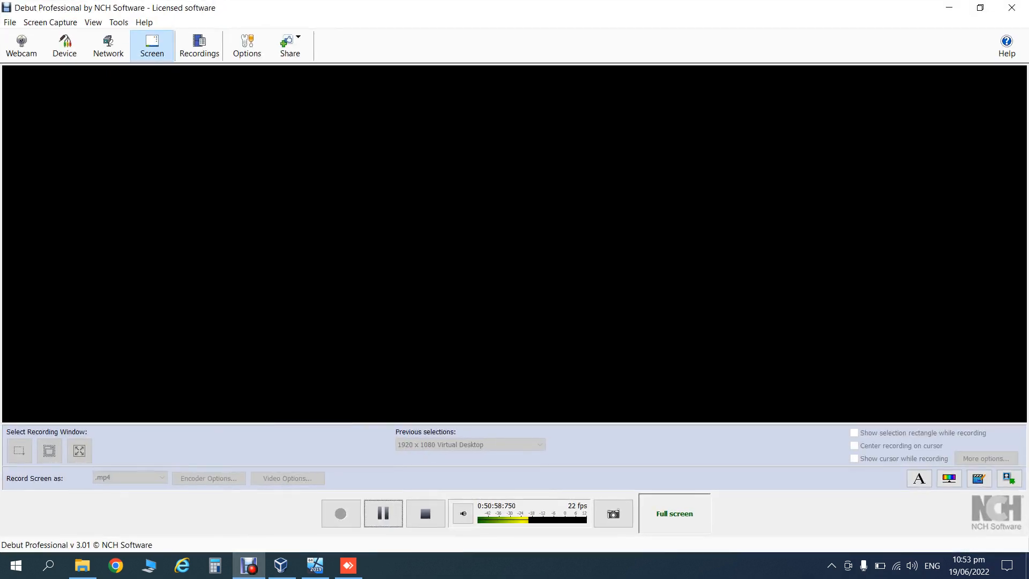